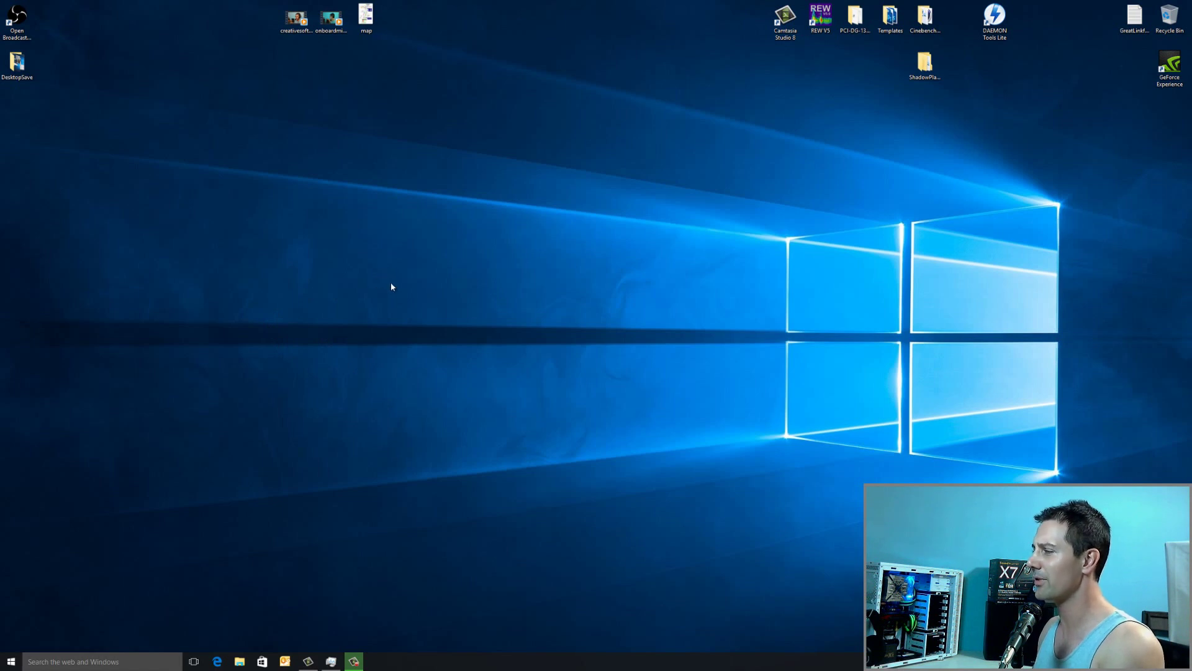
Search Windows for 'privacy' and open the Privacy settings.
{"action": "left_click", "coordinate": [95, 661]}
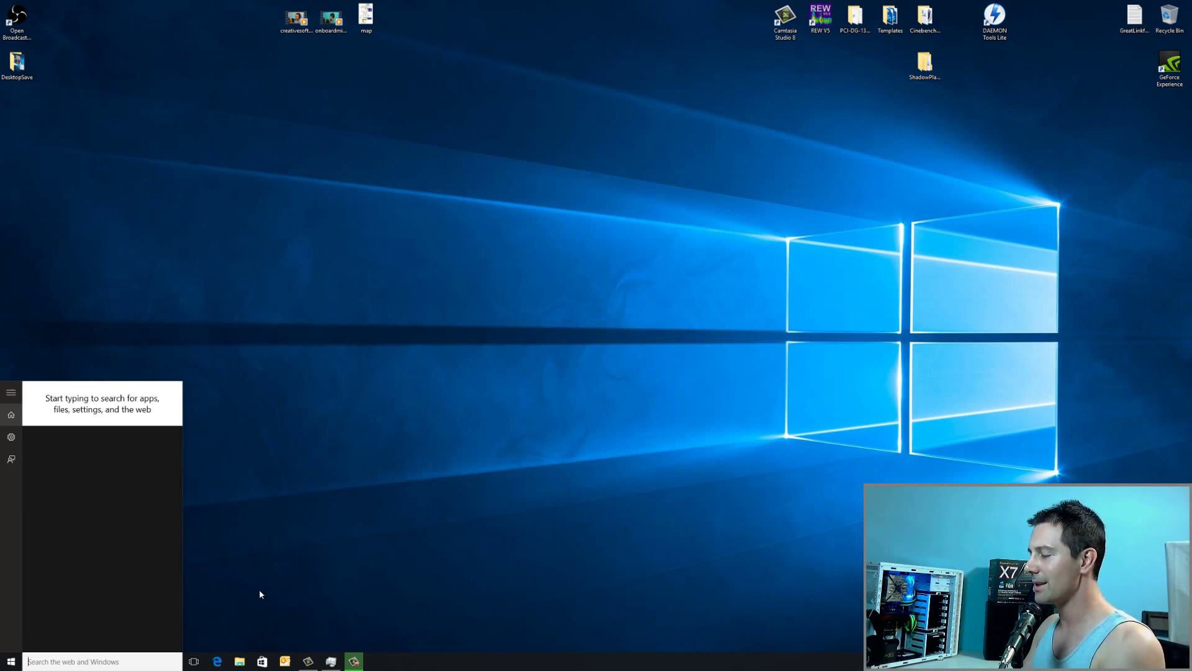
{"action": "type", "text": "privacy"}
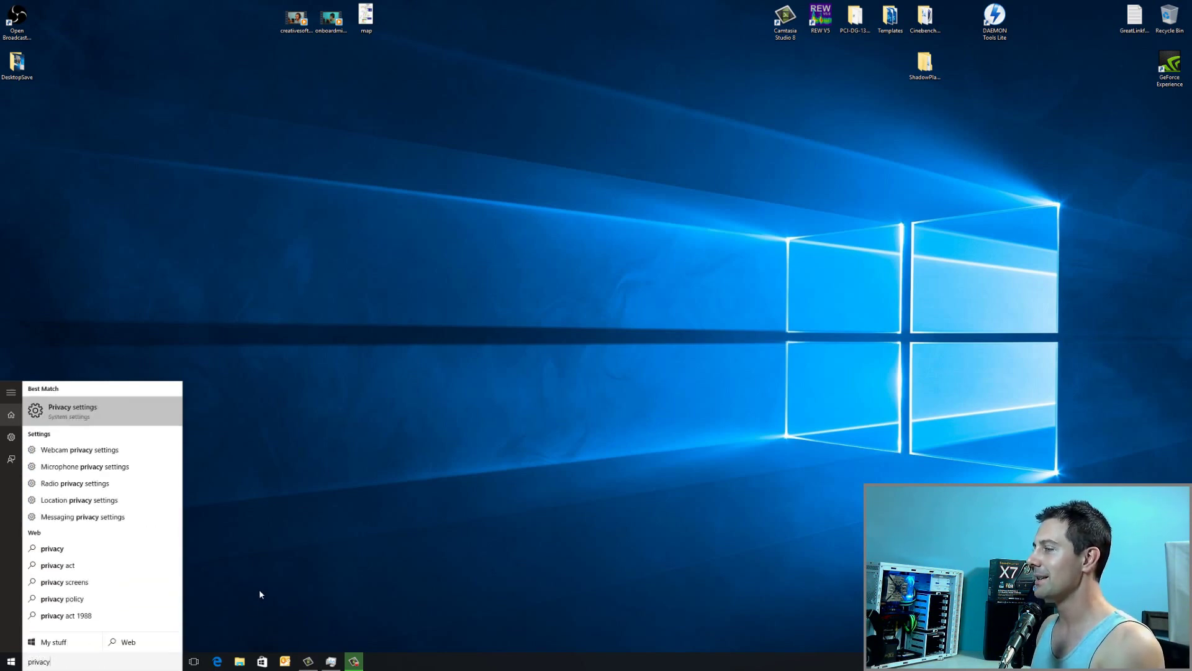
{"action": "left_click", "coordinate": [78, 412]}
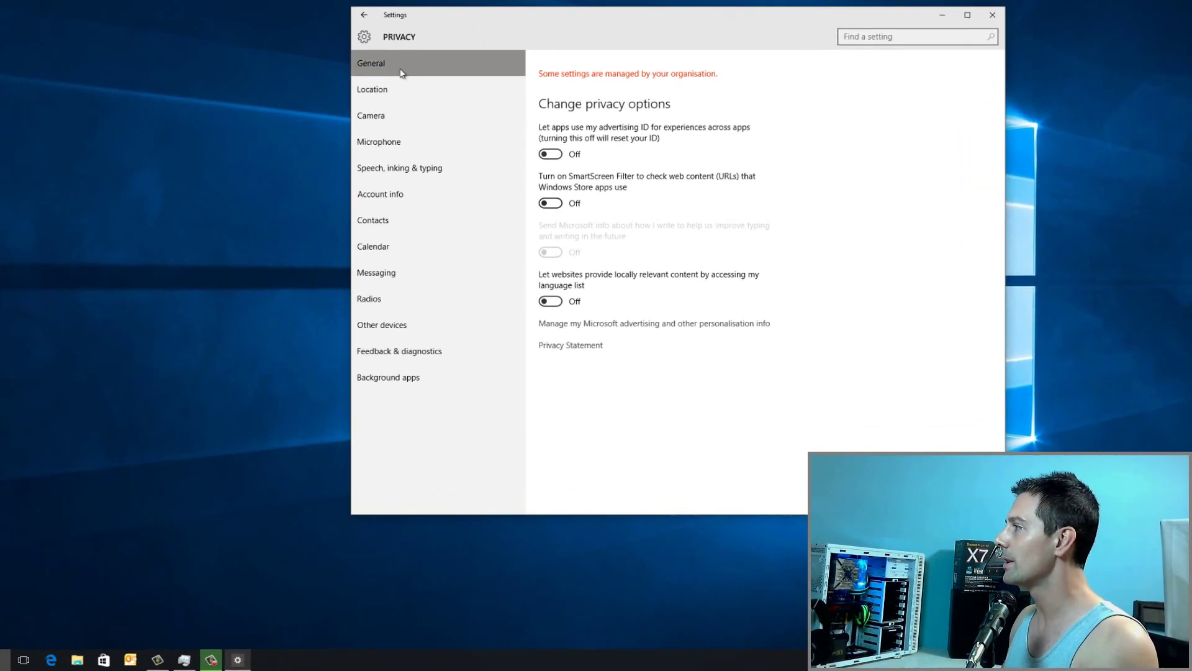
Check the Location page to confirm location access is off for the device and all apps.
{"action": "left_click", "coordinate": [393, 95]}
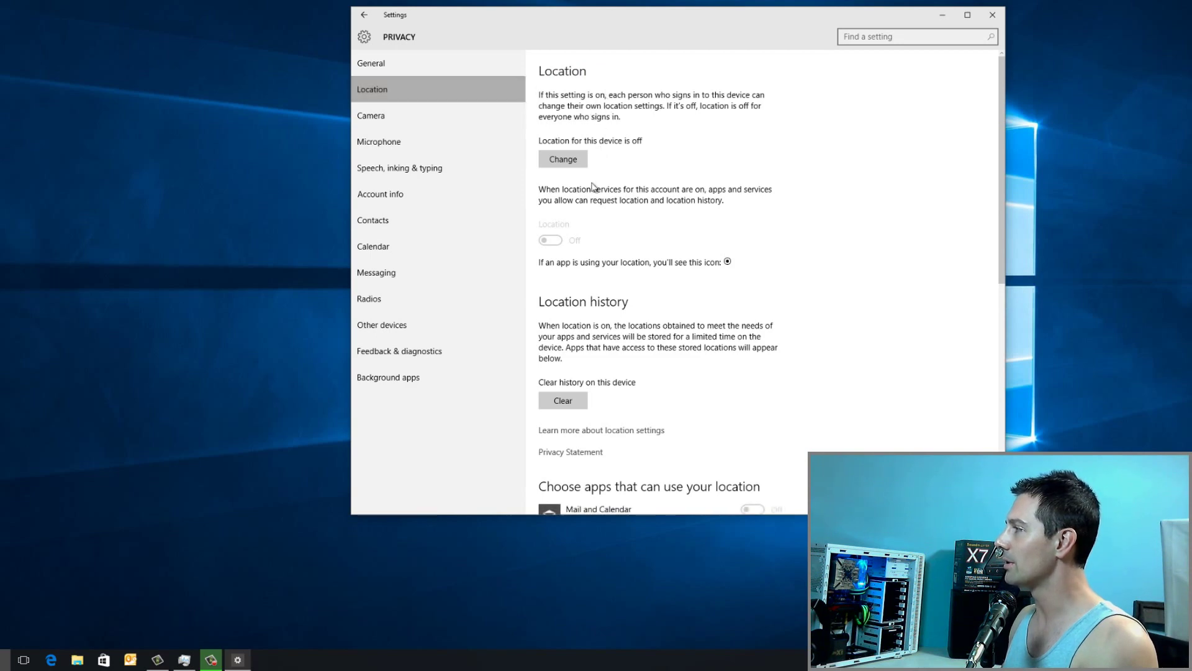
{"action": "scroll", "coordinate": [561, 240], "scroll_direction": "down", "scroll_amount": 5}
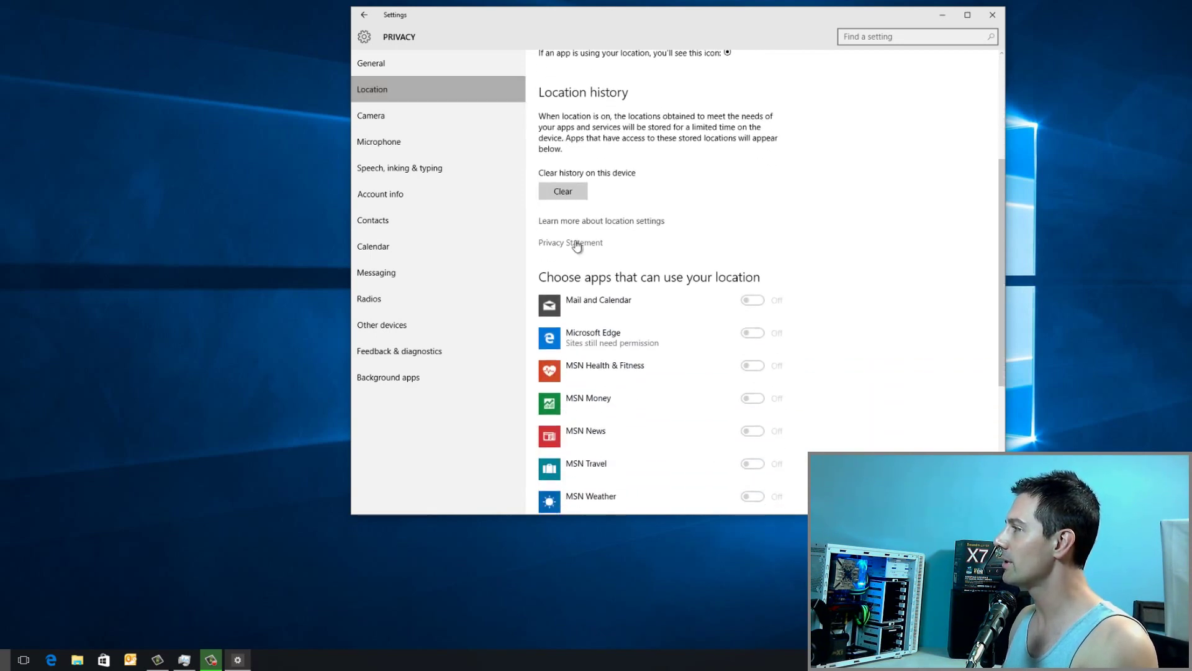
{"action": "scroll", "coordinate": [621, 223], "scroll_direction": "down", "scroll_amount": 3}
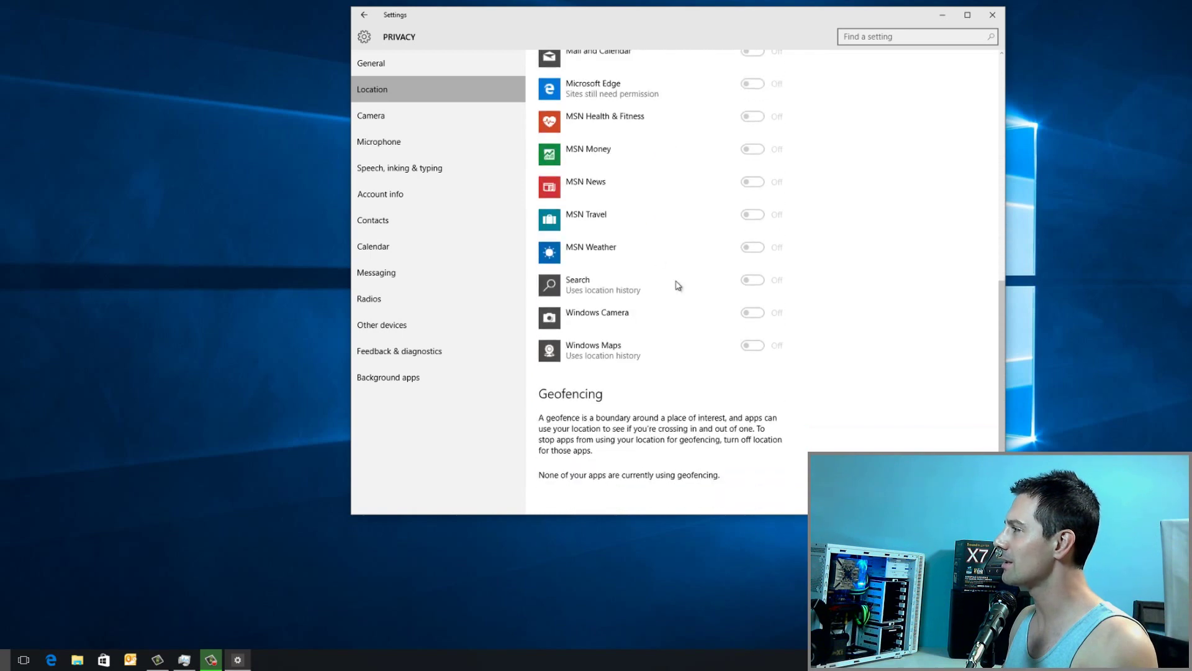
{"action": "scroll", "coordinate": [766, 321], "scroll_direction": "up", "scroll_amount": 1}
{"action": "scroll", "coordinate": [755, 293], "scroll_direction": "up", "scroll_amount": 1}
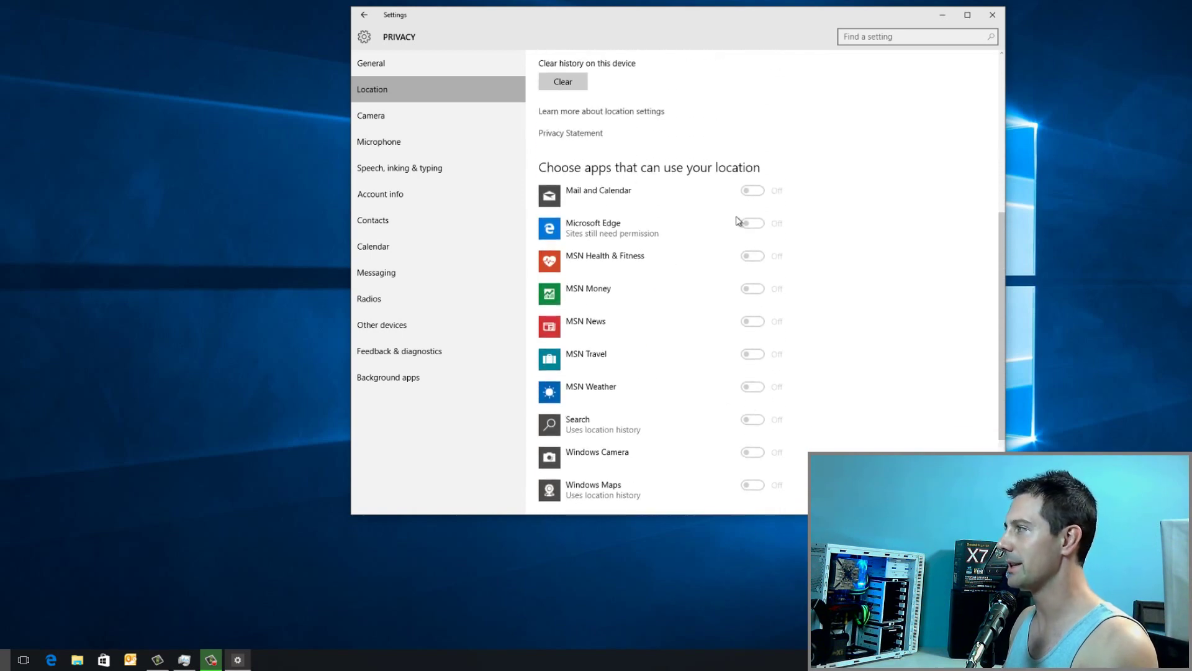
Review Camera, Microphone, Speech, Account info, Contacts, Calendar, Messaging, Radios and Other devices privacy pages.
{"action": "left_click", "coordinate": [418, 118]}
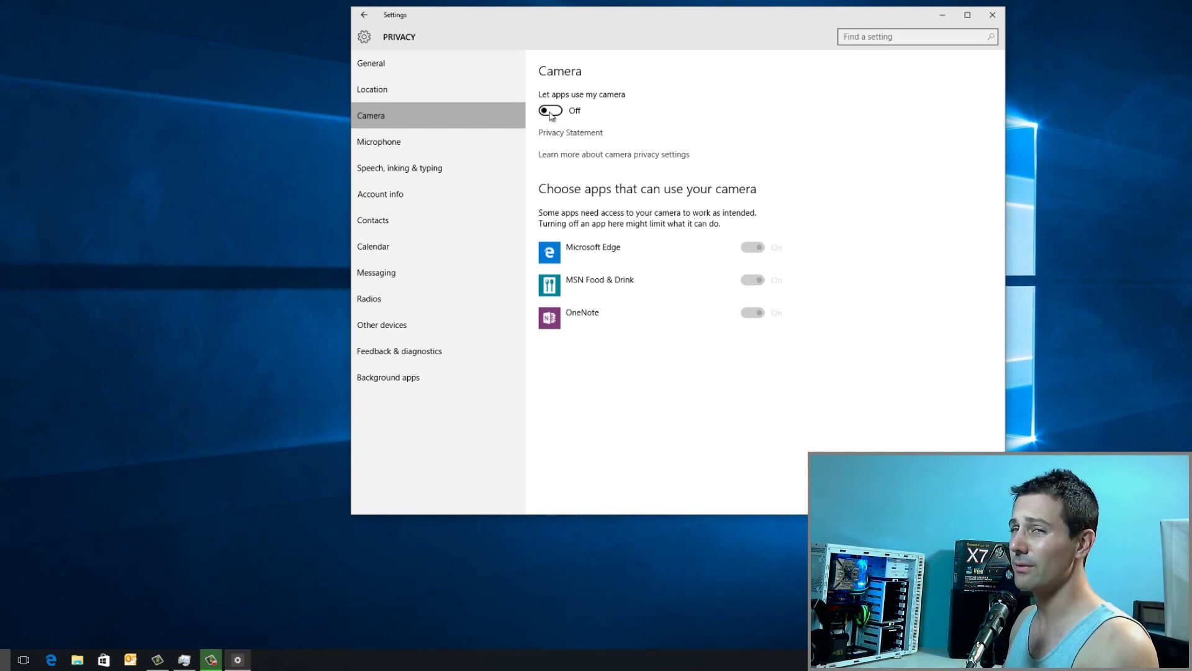
{"action": "left_click", "coordinate": [391, 149]}
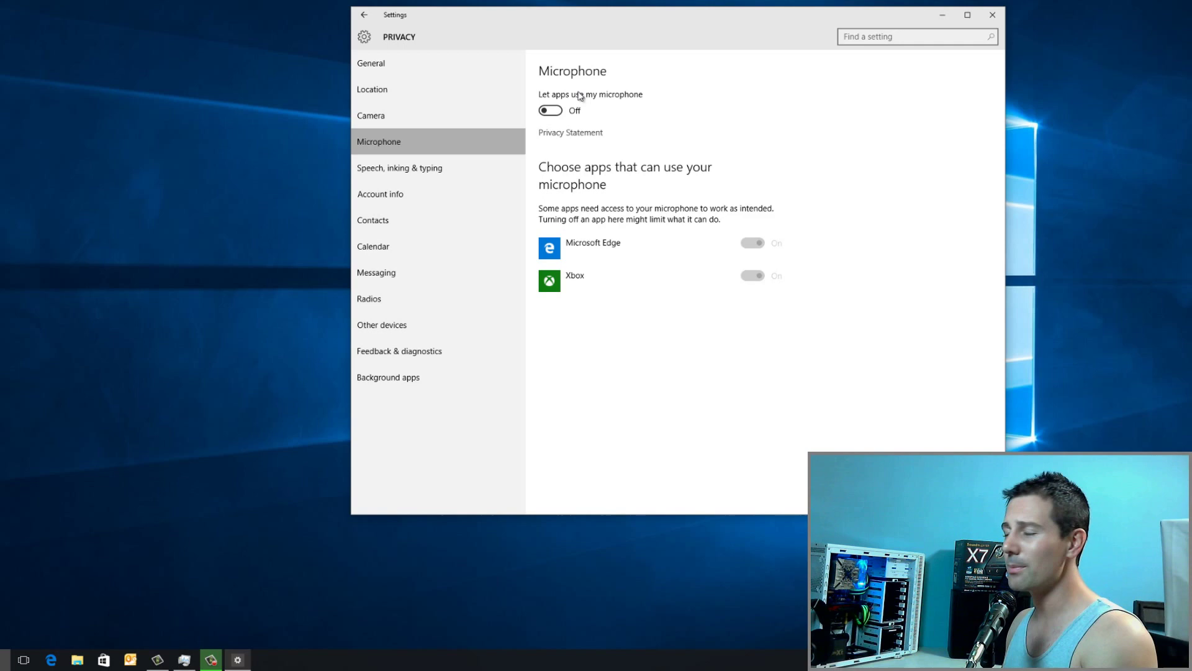
{"action": "left_click", "coordinate": [413, 175]}
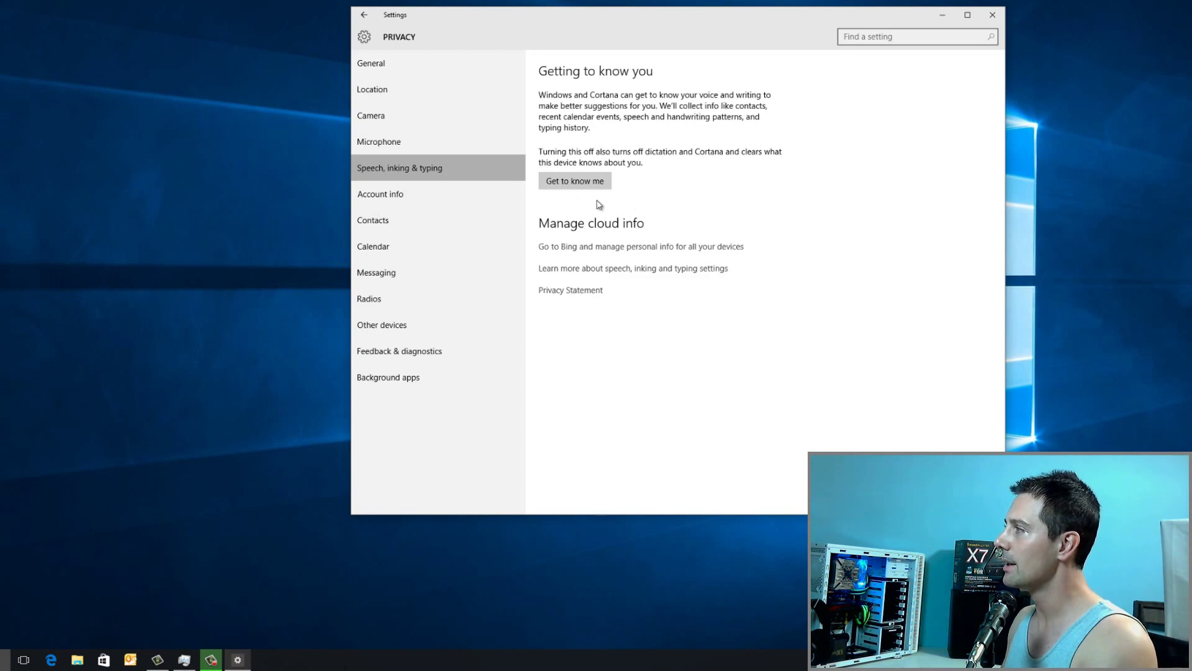
{"action": "left_click", "coordinate": [408, 200]}
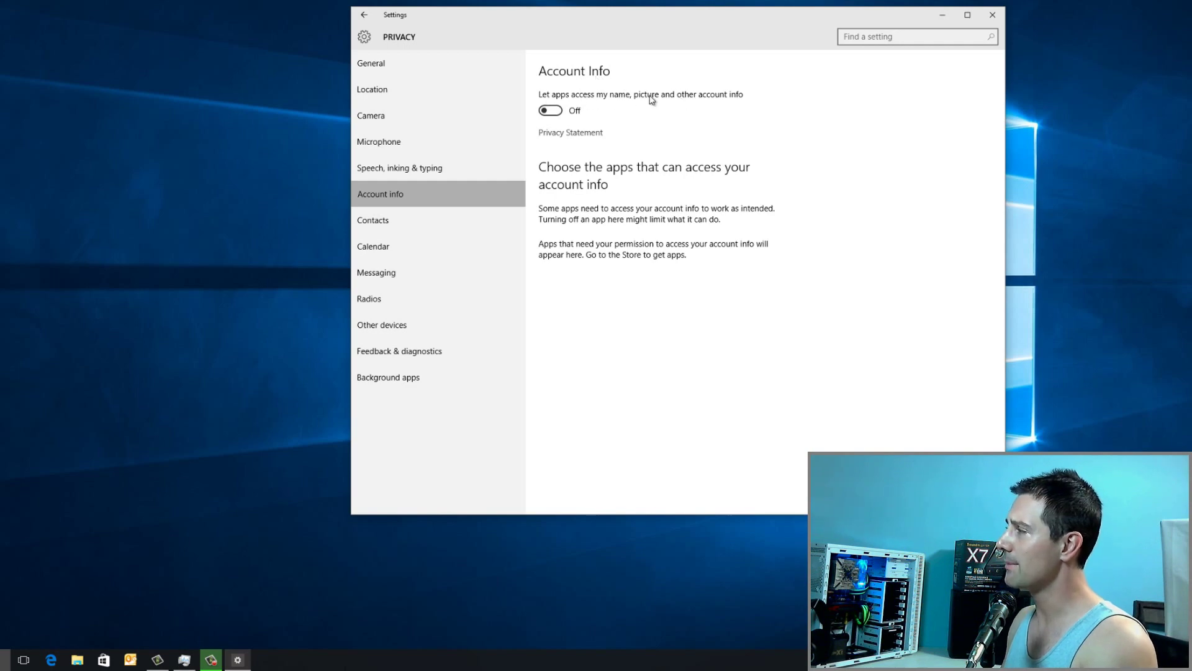
{"action": "left_click", "coordinate": [405, 221]}
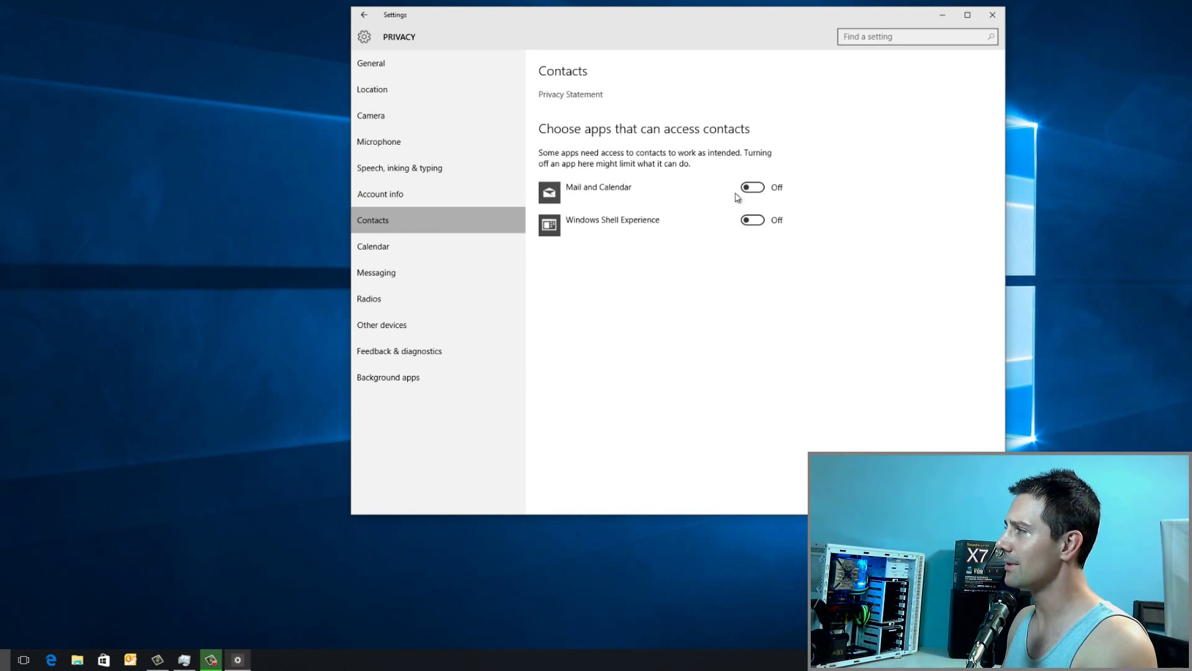
{"action": "left_click", "coordinate": [450, 255]}
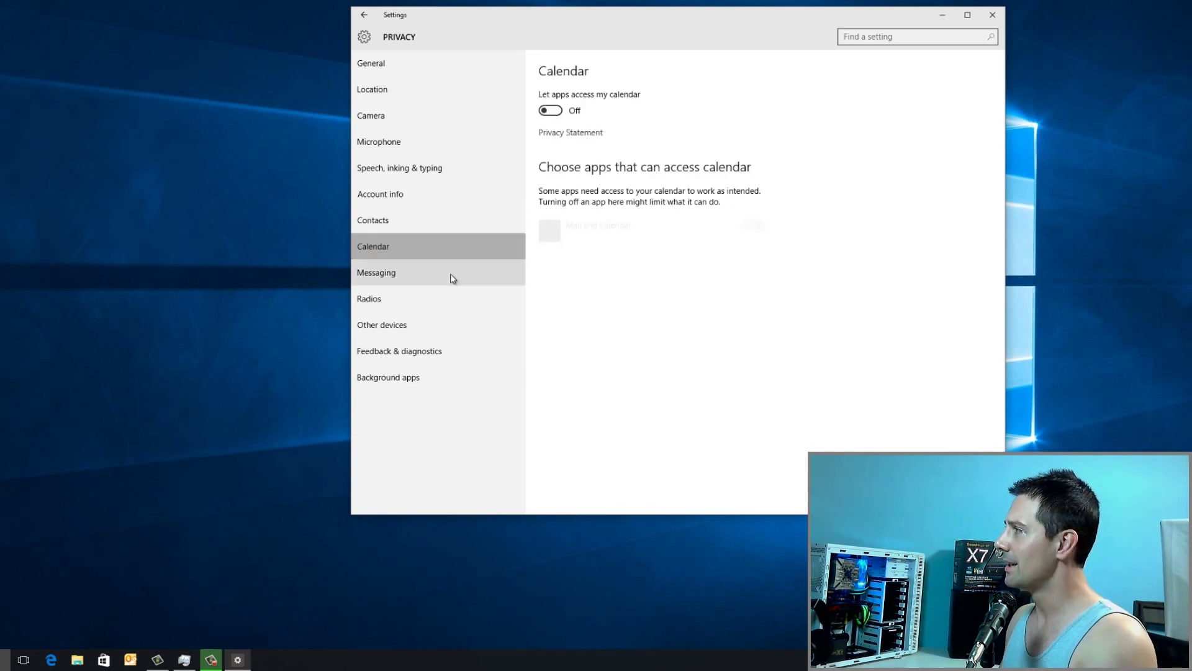
{"action": "left_click", "coordinate": [452, 279]}
{"action": "left_click", "coordinate": [436, 295]}
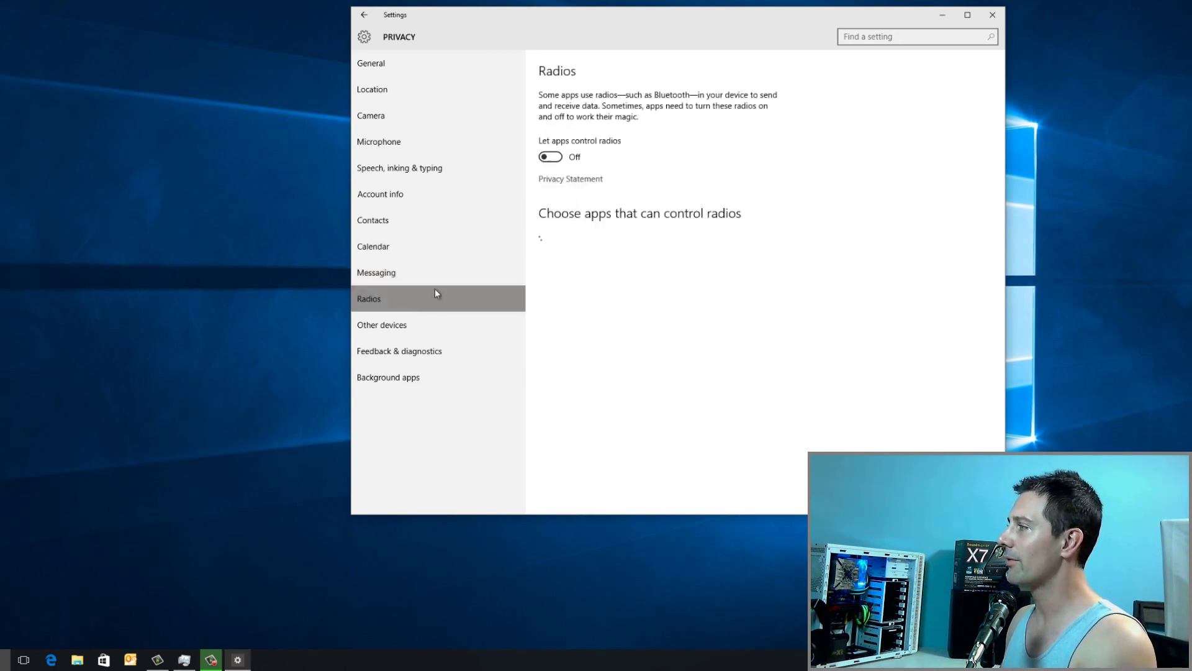
{"action": "left_click", "coordinate": [429, 325]}
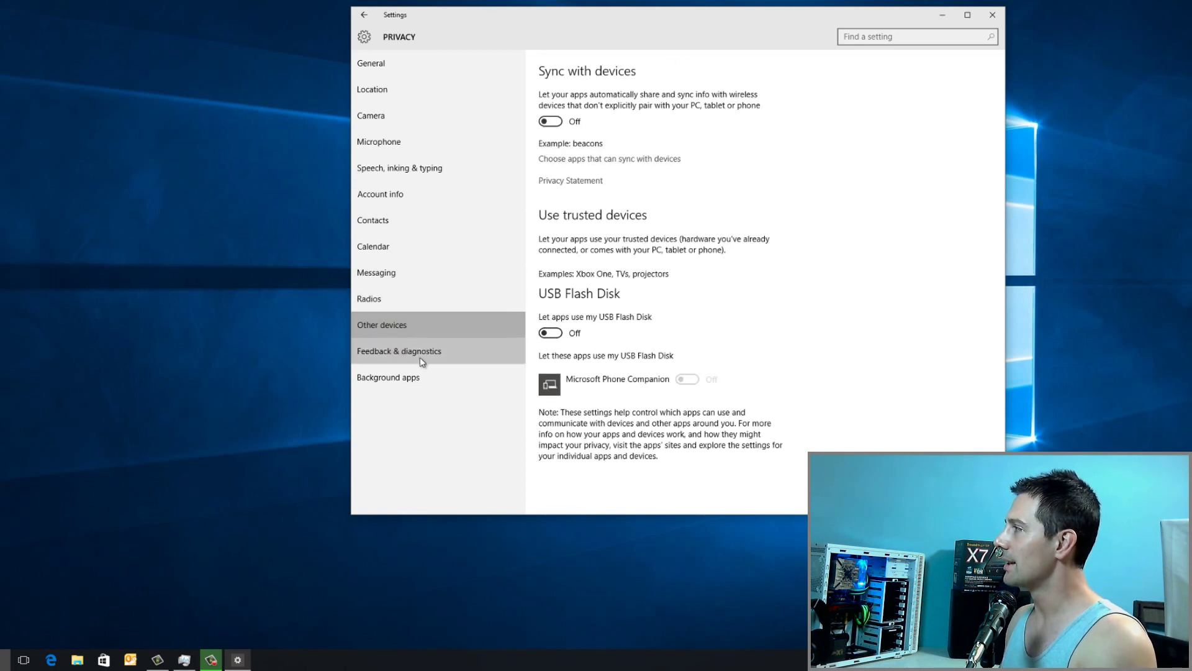
Set Windows feedback frequency to Never in Feedback & diagnostics.
{"action": "left_click", "coordinate": [421, 359]}
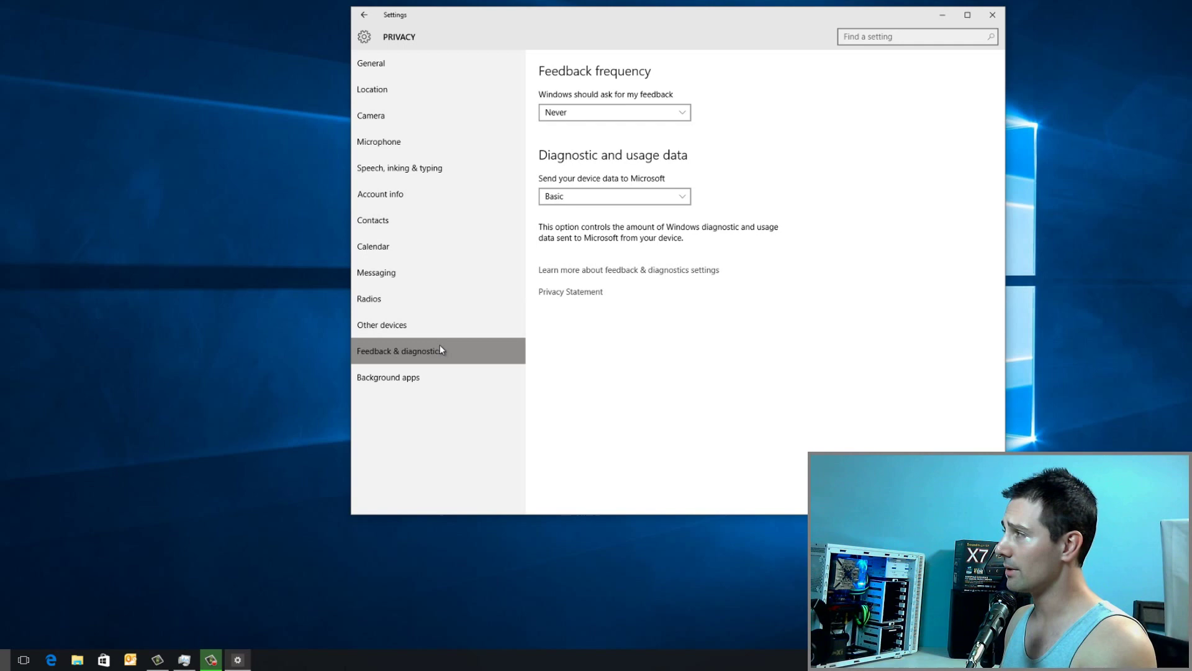
{"action": "left_click", "coordinate": [603, 113]}
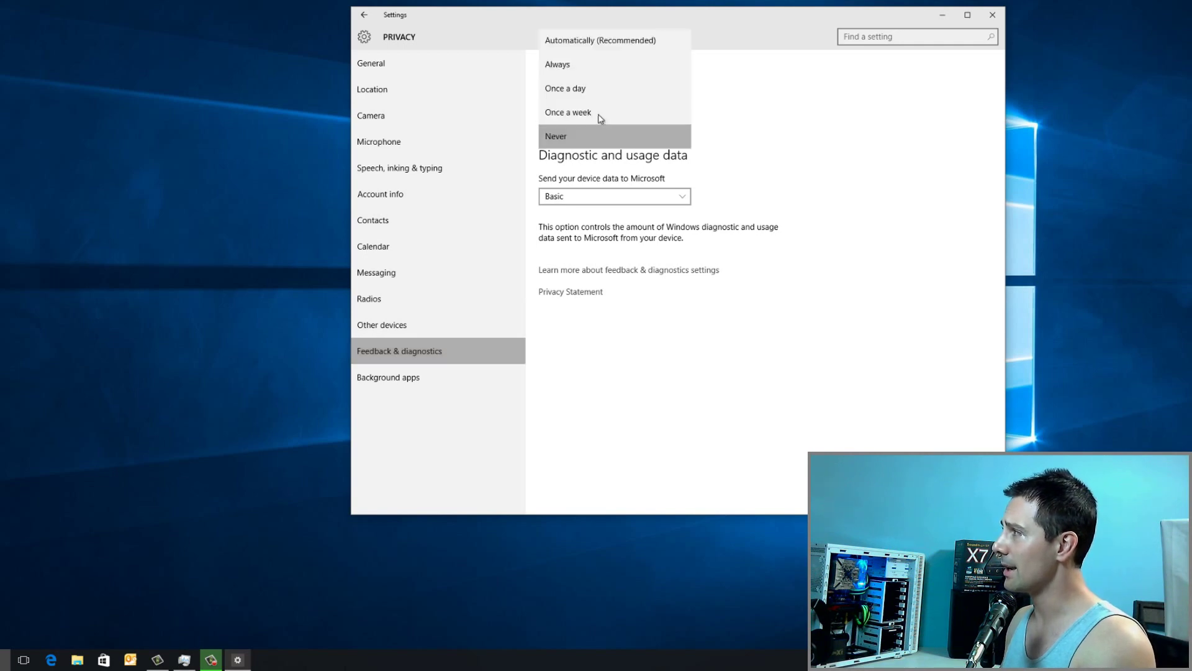
{"action": "left_click", "coordinate": [587, 137]}
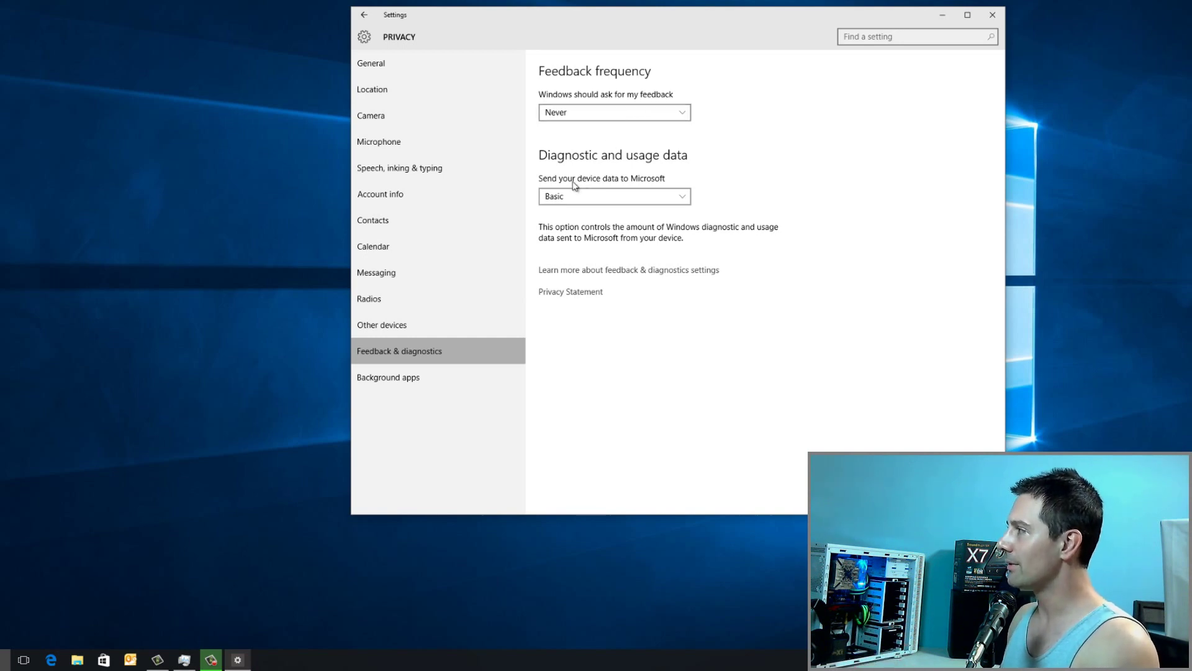
Keep the diagnostic data sent to Microsoft at Basic.
{"action": "left_click", "coordinate": [614, 197]}
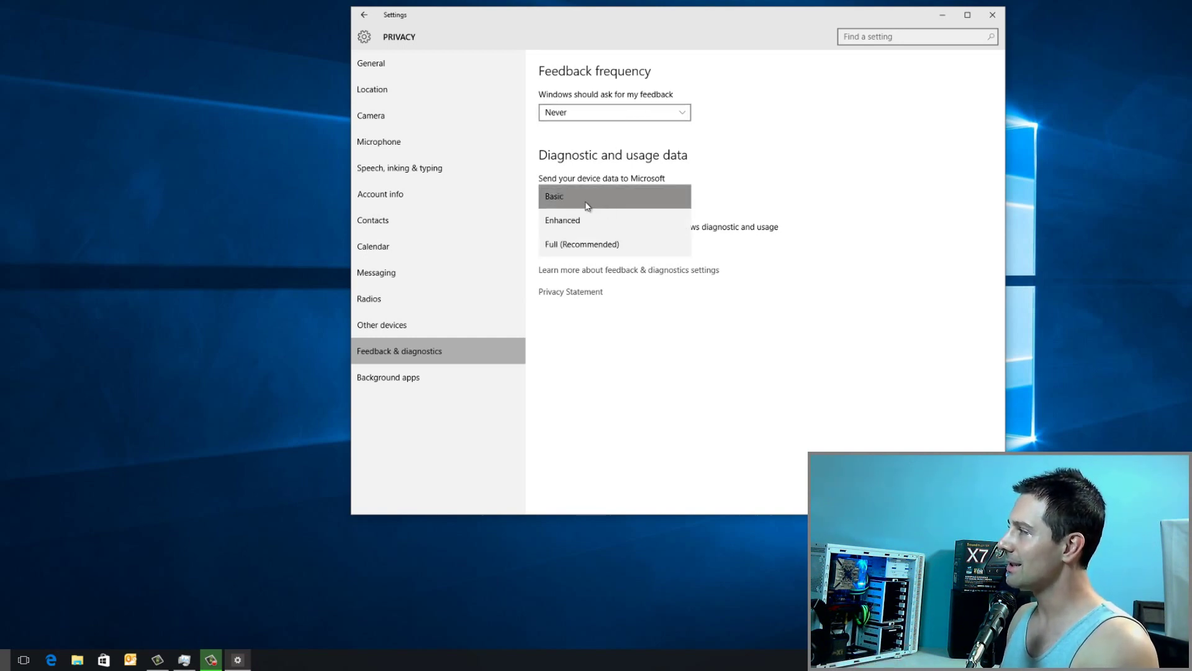
{"action": "left_click", "coordinate": [587, 205]}
{"action": "left_click", "coordinate": [584, 202]}
{"action": "left_click", "coordinate": [587, 205]}
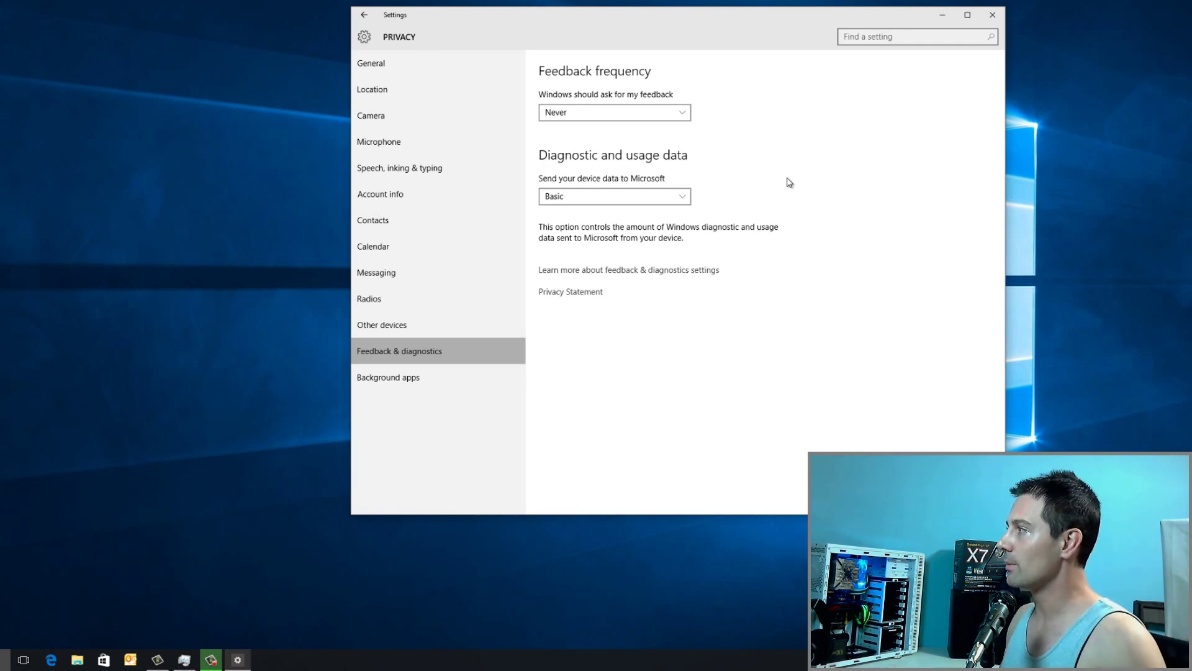
{"action": "left_click", "coordinate": [621, 201]}
{"action": "left_click", "coordinate": [587, 205]}
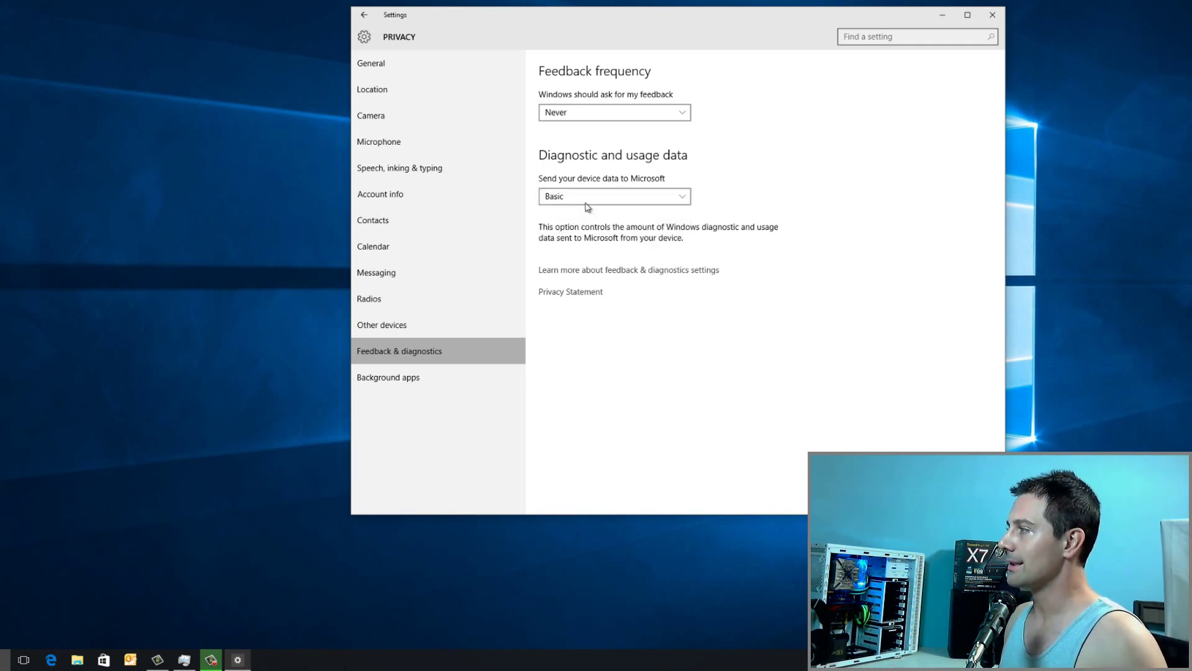
Check the Background apps list to confirm every app's toggle is Off.
{"action": "left_click", "coordinate": [422, 377]}
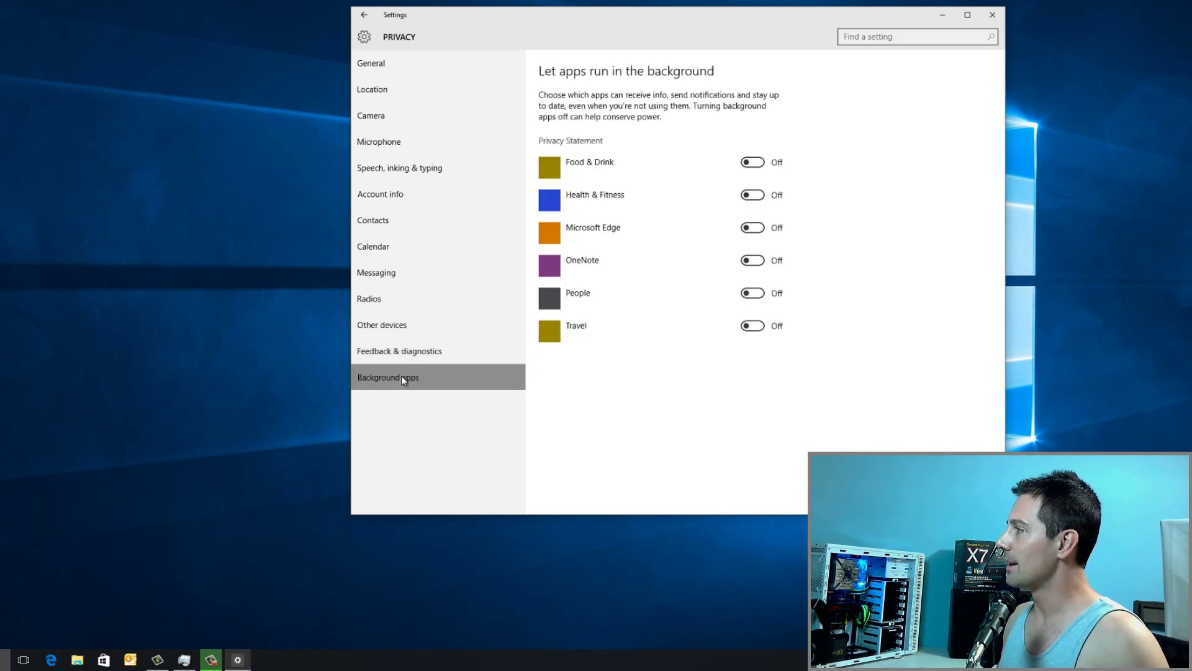
{"action": "scroll", "coordinate": [725, 186], "scroll_direction": "down", "scroll_amount": 3}
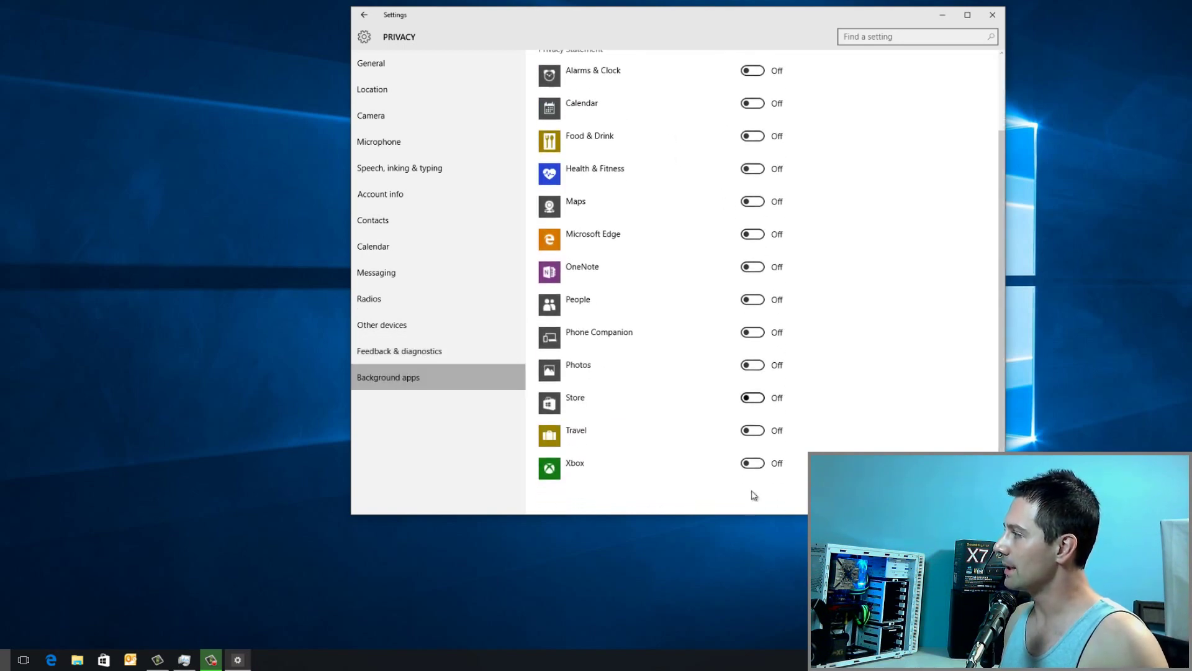
{"action": "scroll", "coordinate": [753, 360], "scroll_direction": "up", "scroll_amount": 3}
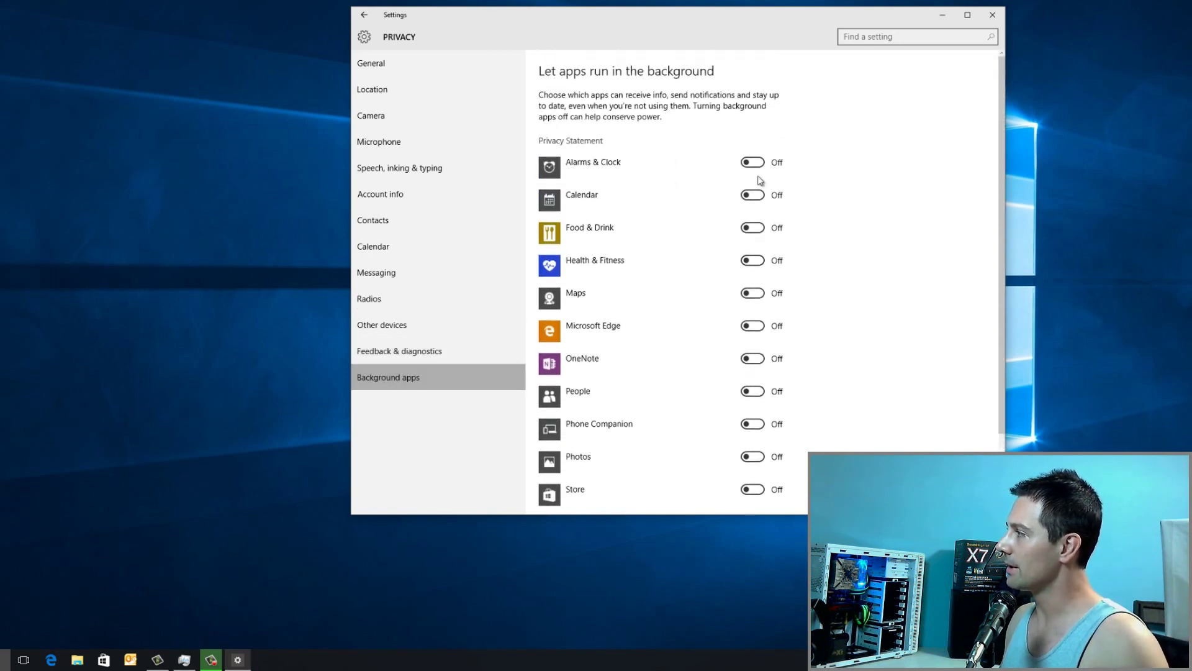
{"action": "scroll", "coordinate": [745, 346], "scroll_direction": "down", "scroll_amount": 3}
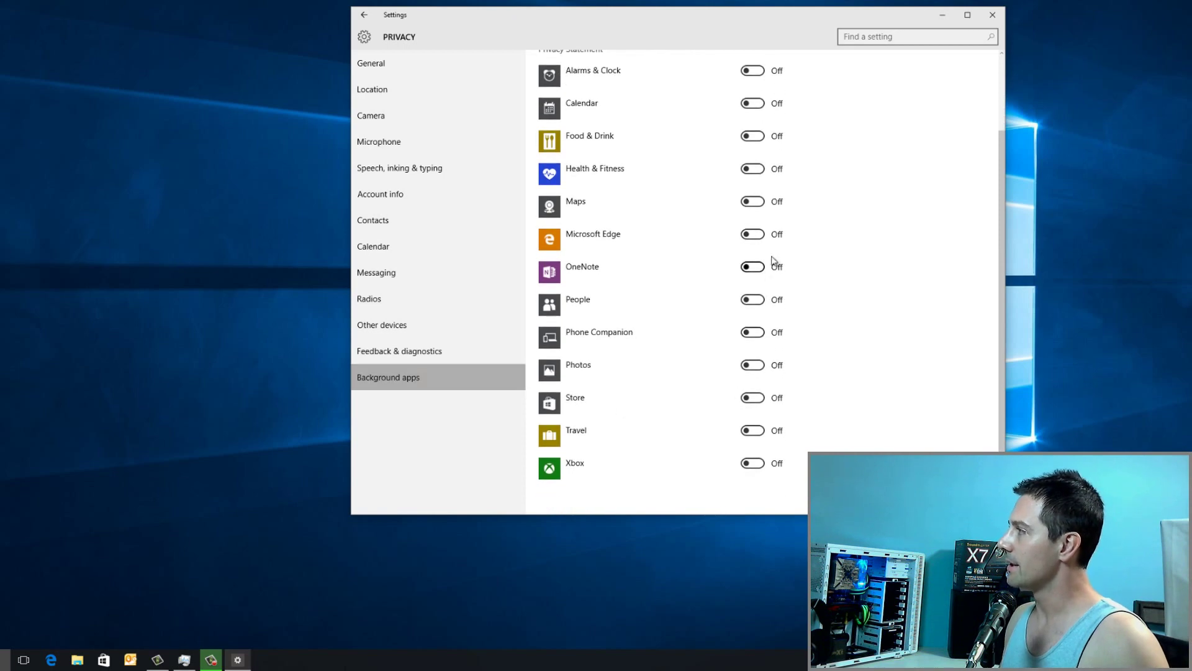
{"action": "scroll", "coordinate": [770, 261], "scroll_direction": "up", "scroll_amount": 3}
{"action": "scroll", "coordinate": [739, 329], "scroll_direction": "down", "scroll_amount": 3}
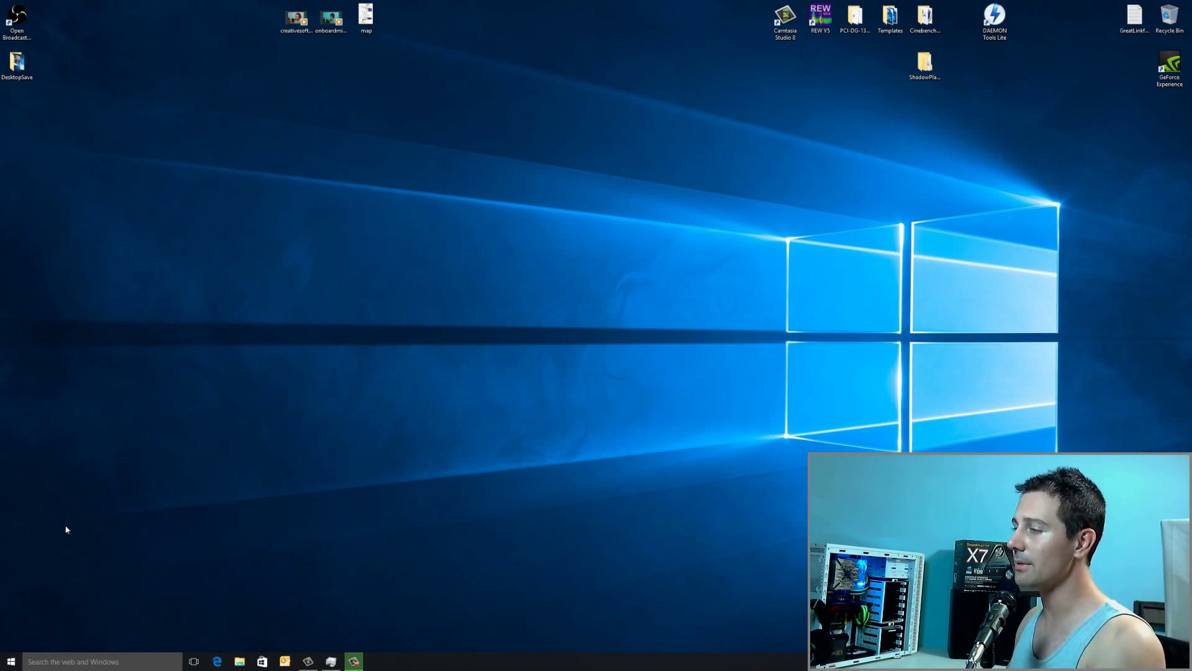
Search Windows for 'display settings' and open the System settings.
{"action": "left_click", "coordinate": [93, 661]}
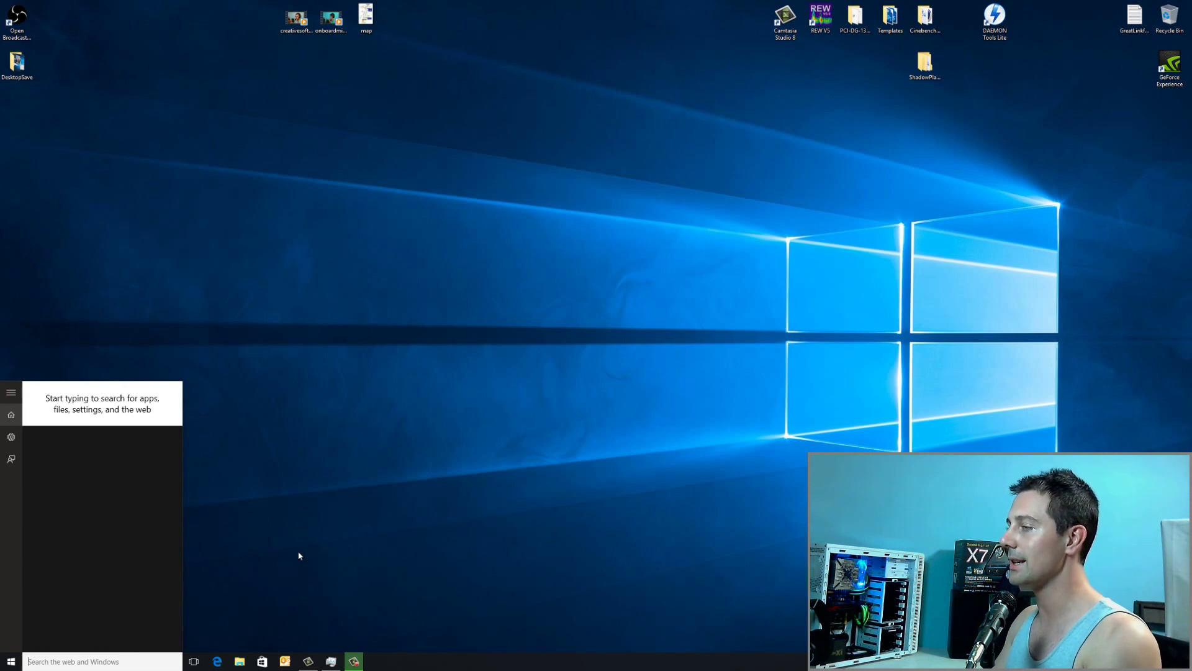
{"action": "type", "text": "display settings"}
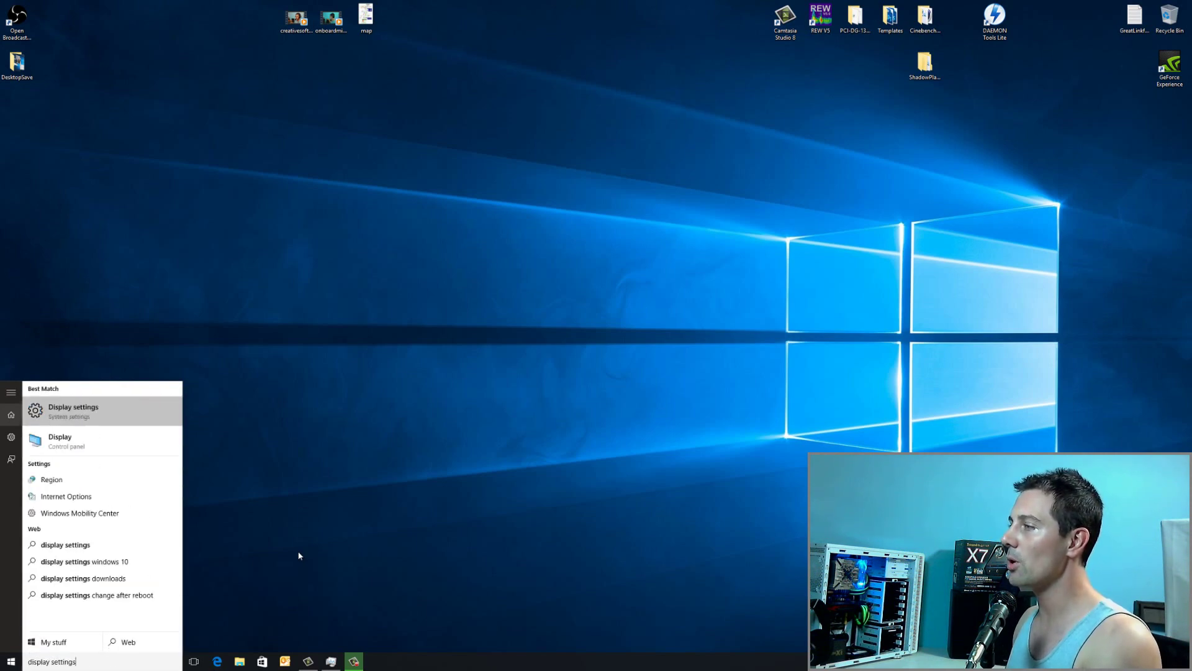
{"action": "left_click", "coordinate": [79, 417]}
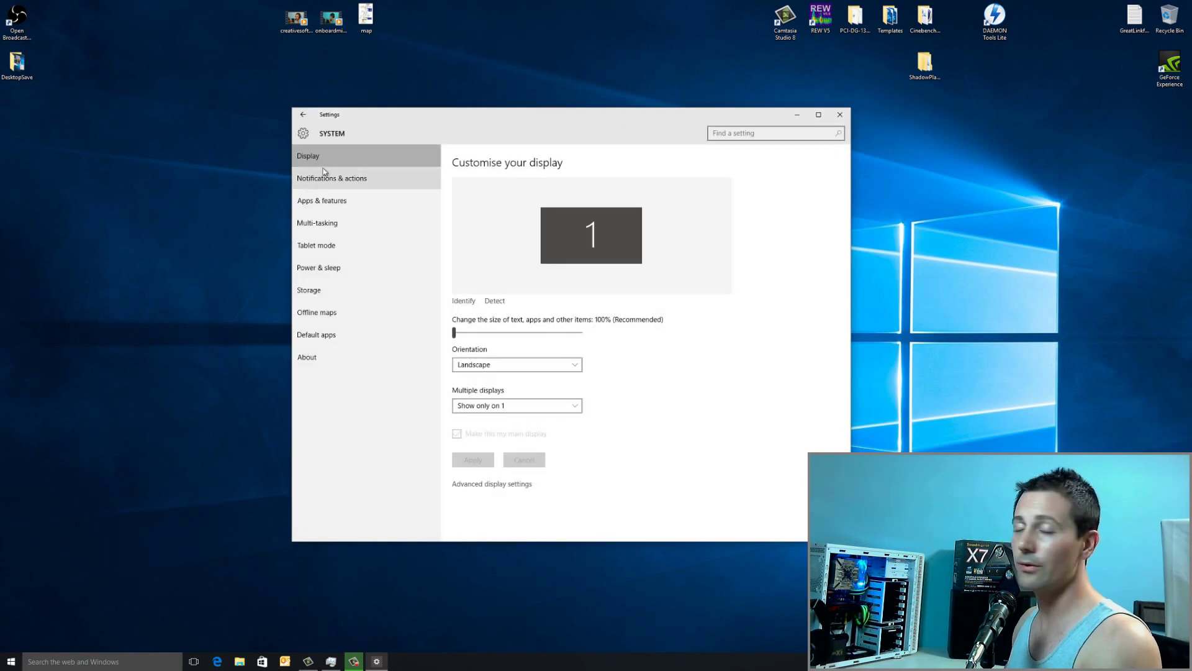
Turn off 'Show notifications on the lock screen' in Notifications & actions.
{"action": "left_click", "coordinate": [325, 178]}
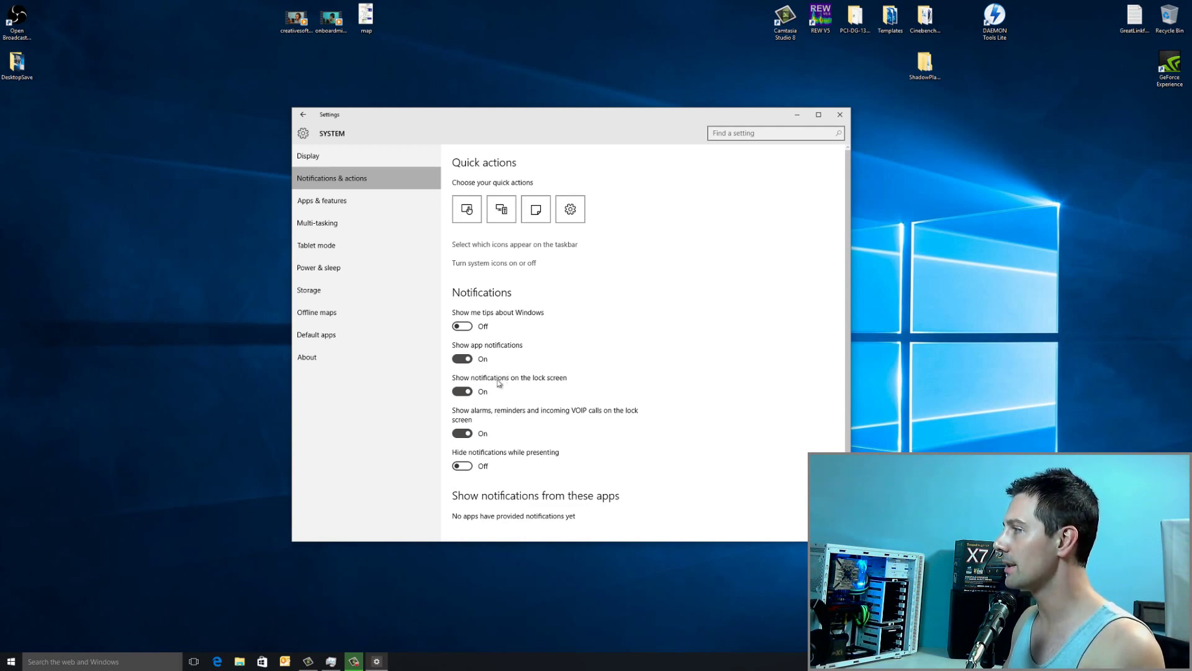
{"action": "left_click", "coordinate": [462, 392]}
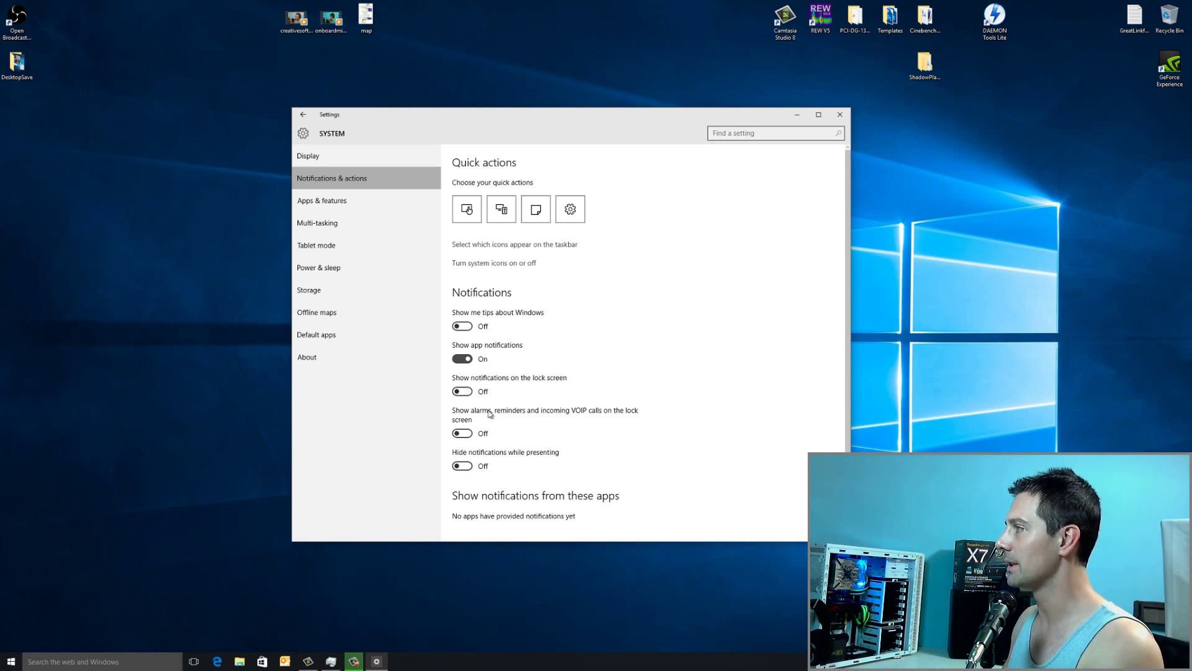
{"action": "scroll", "coordinate": [490, 411], "scroll_direction": "down", "scroll_amount": 1}
{"action": "scroll", "coordinate": [478, 385], "scroll_direction": "up", "scroll_amount": 1}
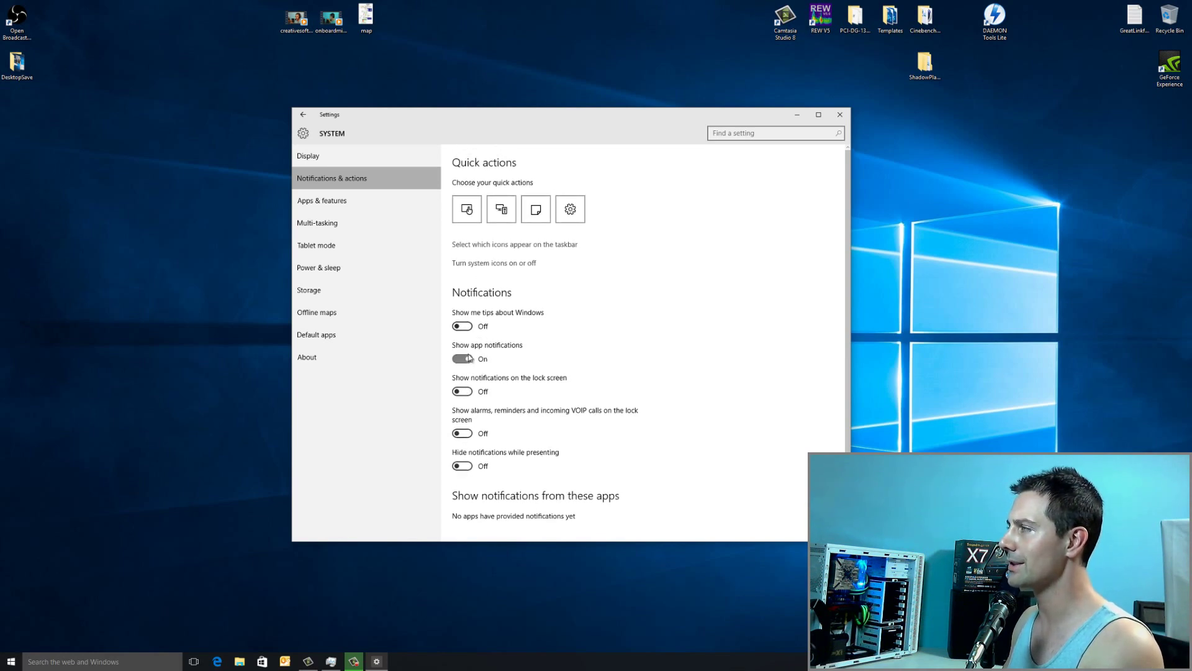
Browse the Apps & features list, inspecting Mail and Calendar, Store, ASP.NET MVC 4 and Photos.
{"action": "left_click", "coordinate": [333, 203]}
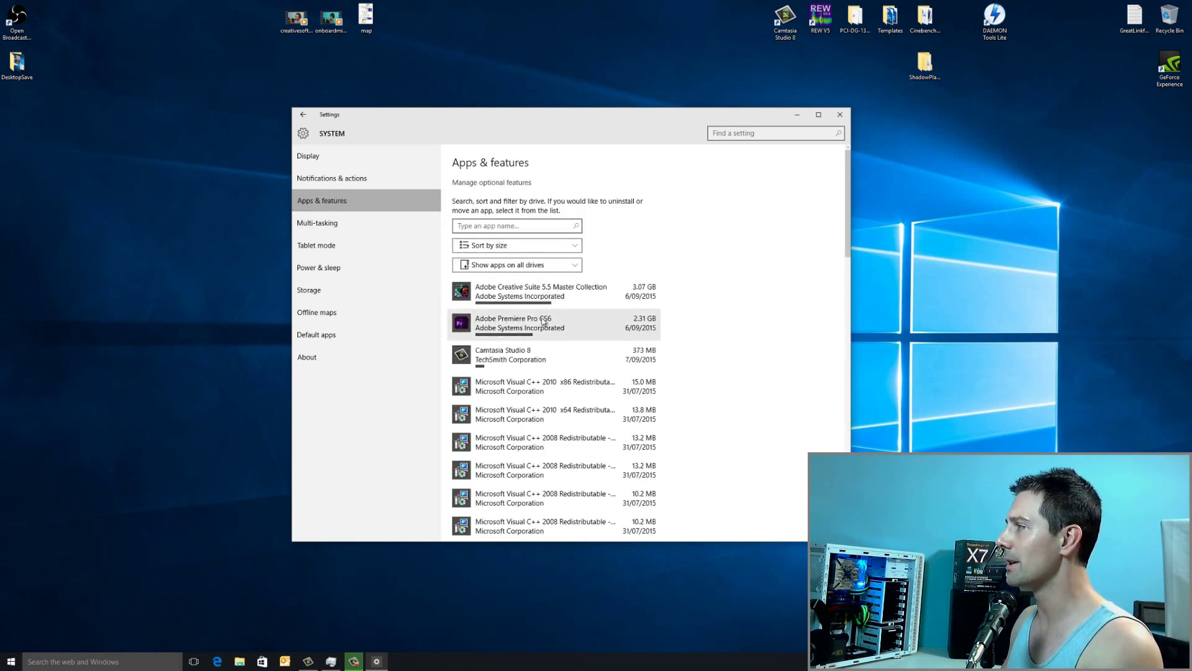
{"action": "scroll", "coordinate": [543, 320], "scroll_direction": "down", "scroll_amount": 4}
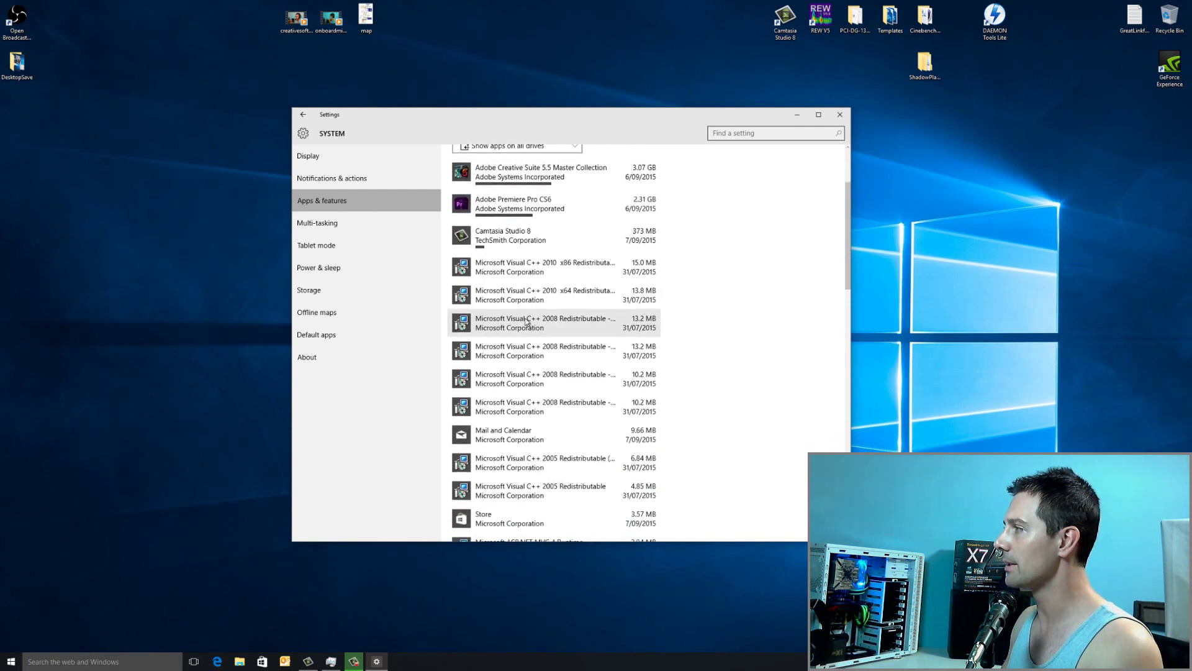
{"action": "scroll", "coordinate": [527, 321], "scroll_direction": "down", "scroll_amount": 4}
{"action": "left_click", "coordinate": [510, 320]}
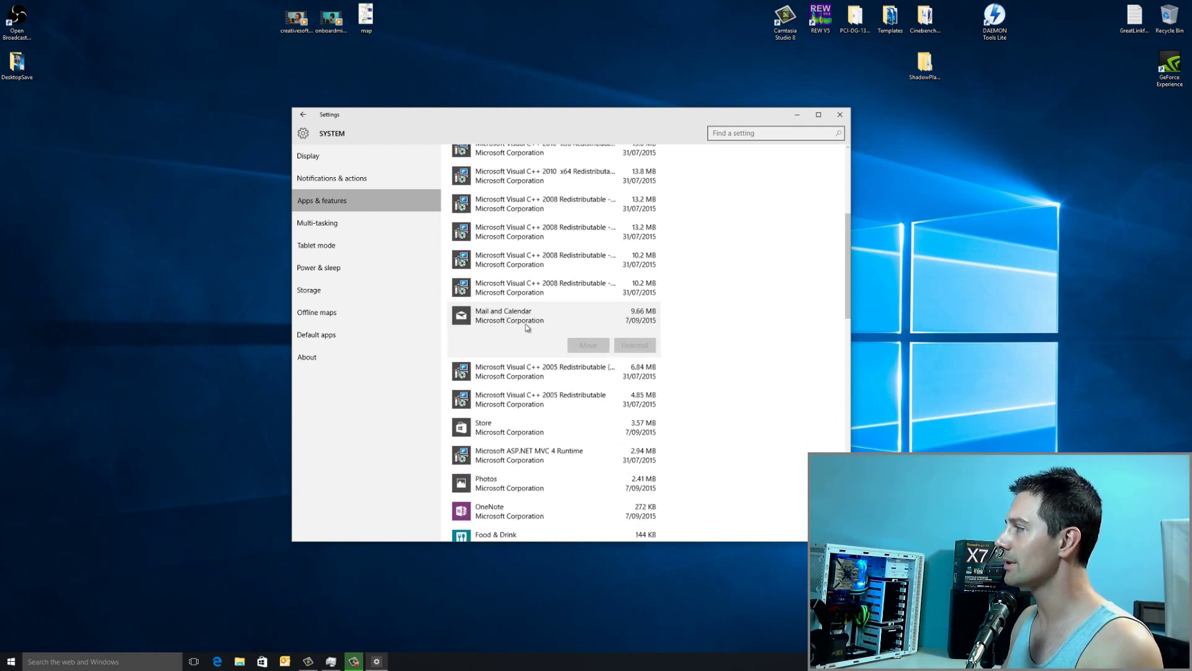
{"action": "scroll", "coordinate": [527, 326], "scroll_direction": "down", "scroll_amount": 1}
{"action": "left_click", "coordinate": [612, 370]}
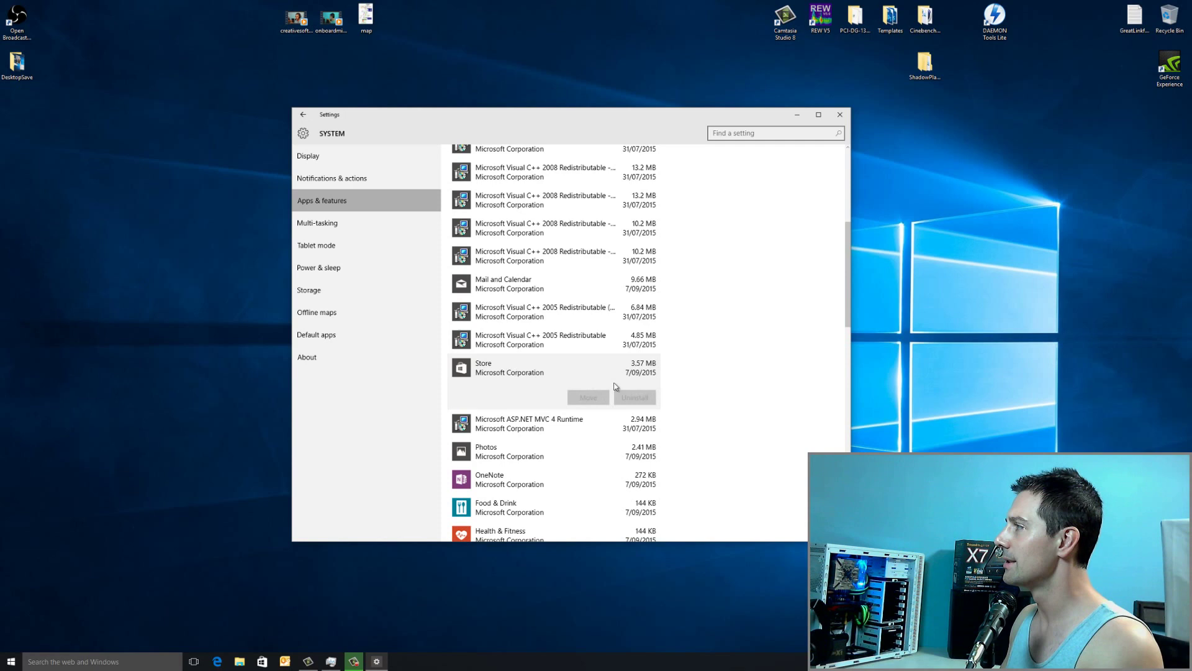
{"action": "scroll", "coordinate": [559, 354], "scroll_direction": "down", "scroll_amount": 4}
{"action": "scroll", "coordinate": [505, 274], "scroll_direction": "up", "scroll_amount": 2}
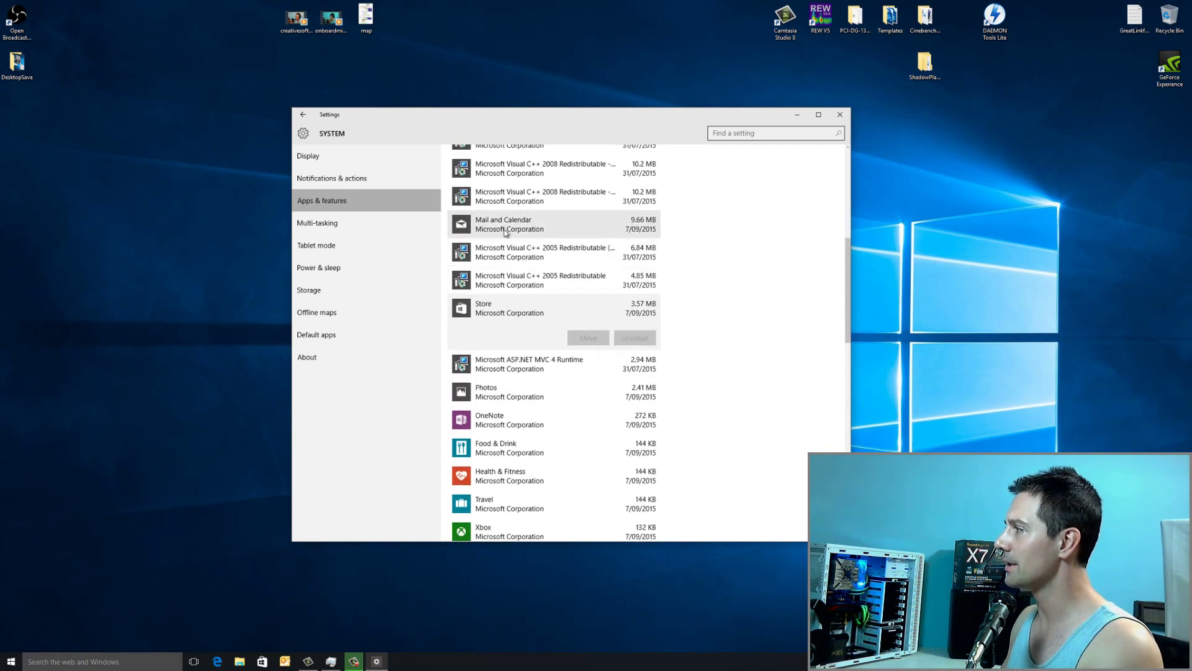
{"action": "scroll", "coordinate": [516, 310], "scroll_direction": "down", "scroll_amount": 2}
{"action": "left_click", "coordinate": [528, 311]}
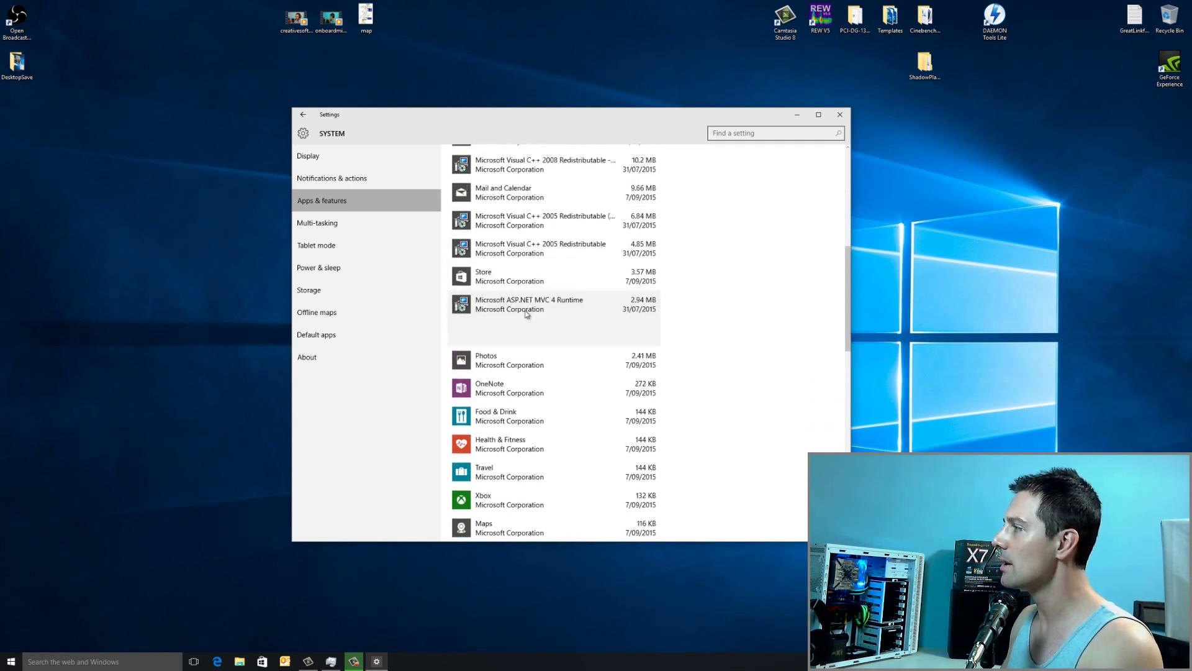
{"action": "left_click", "coordinate": [534, 366]}
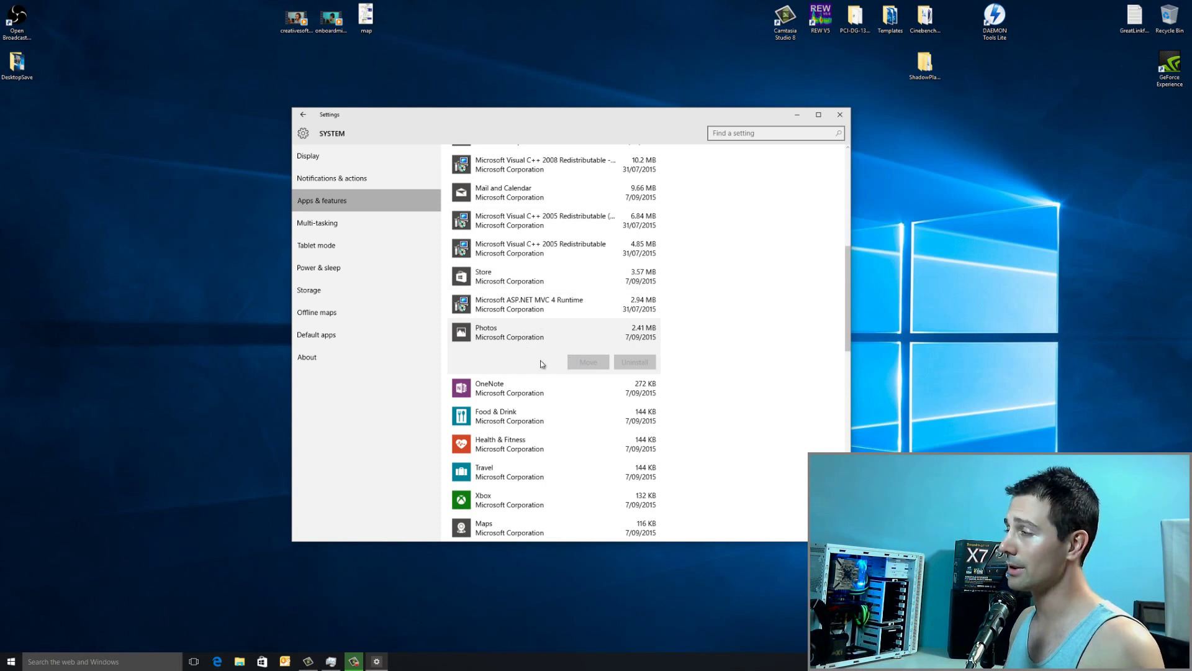
Uninstall the Food & Drink and Health & Fitness apps.
{"action": "left_click", "coordinate": [529, 398]}
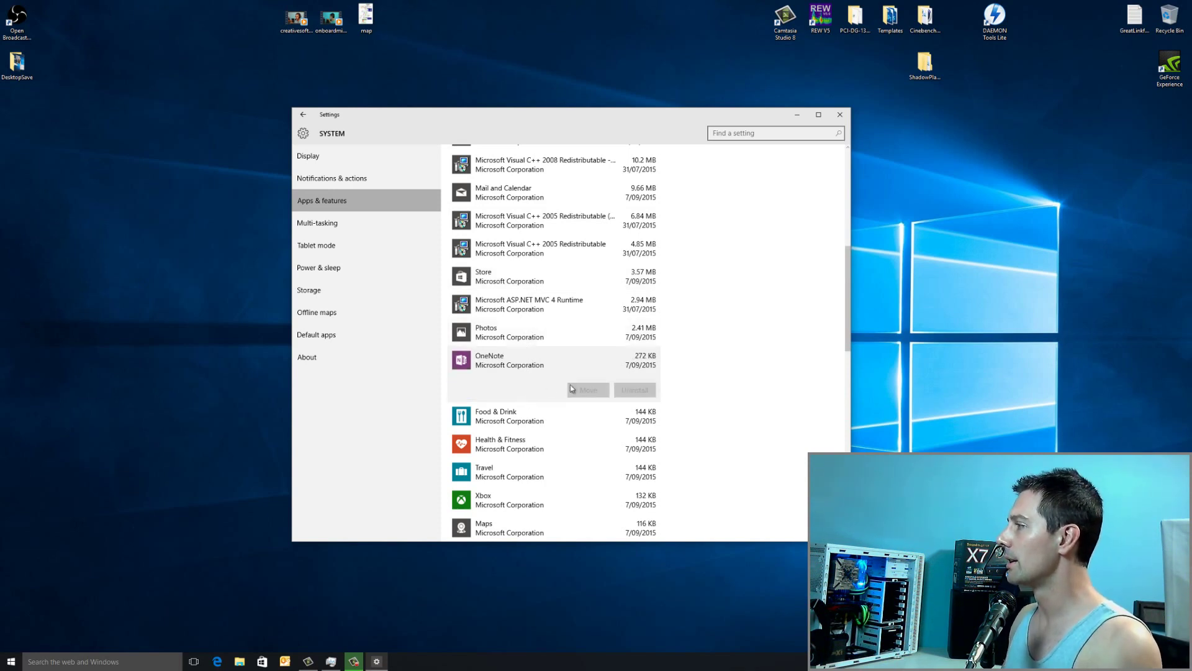
{"action": "left_click", "coordinate": [524, 414]}
{"action": "scroll", "coordinate": [540, 348], "scroll_direction": "down", "scroll_amount": 2}
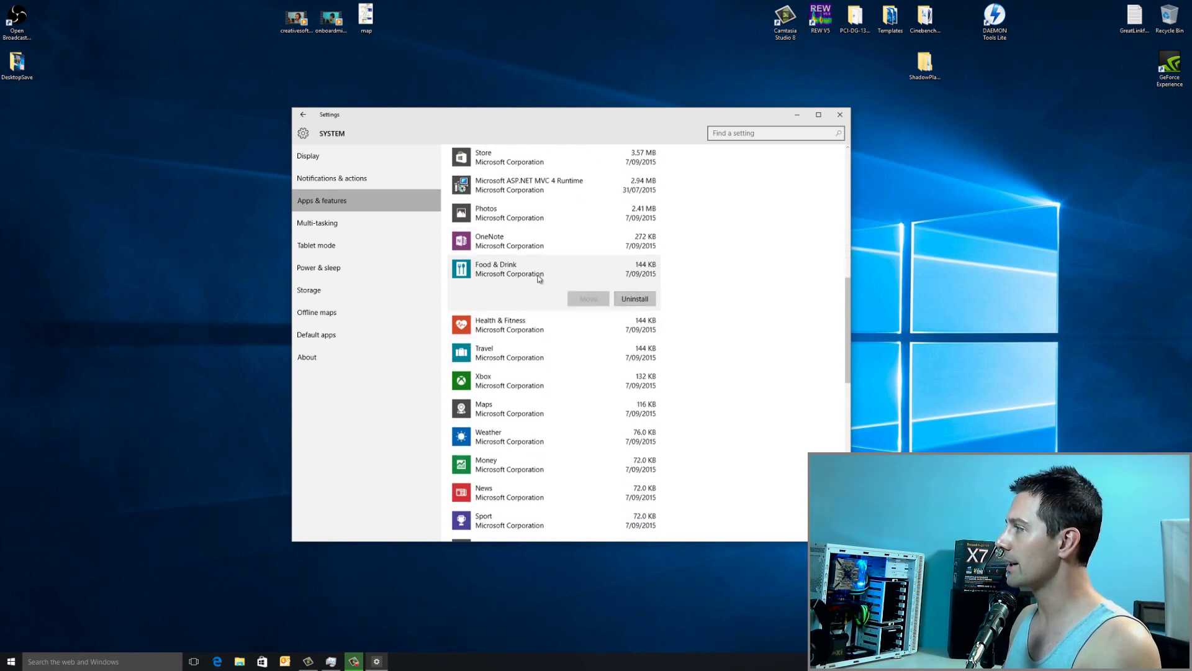
{"action": "left_click", "coordinate": [634, 299]}
{"action": "left_click", "coordinate": [676, 281]}
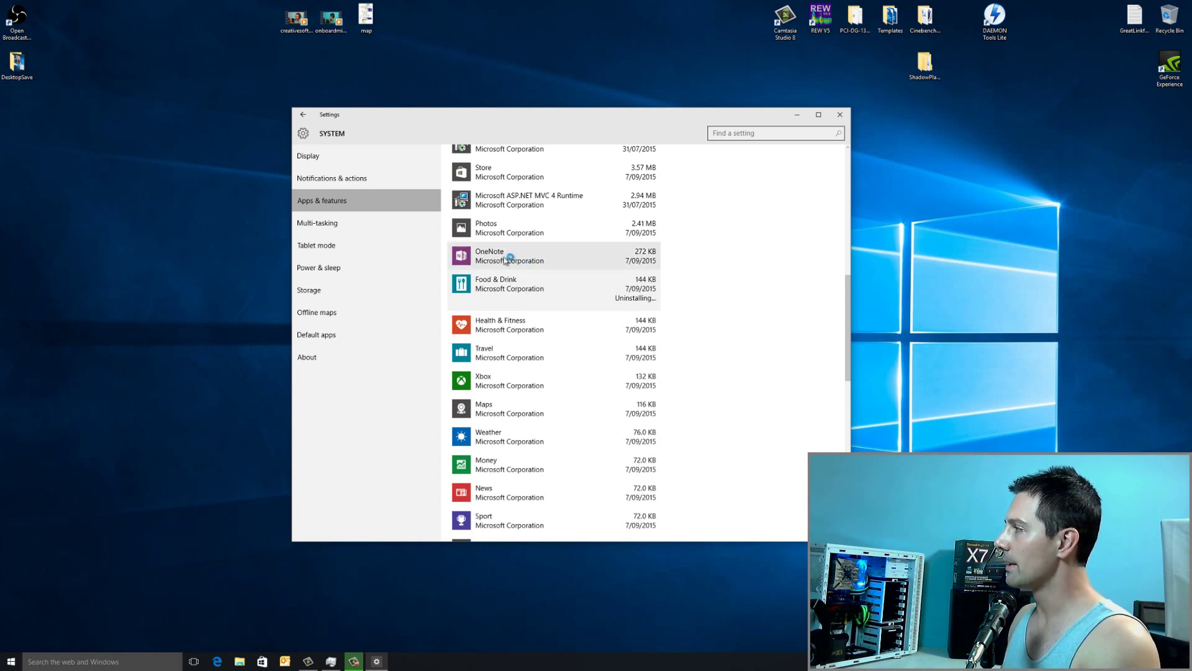
{"action": "left_click", "coordinate": [529, 267]}
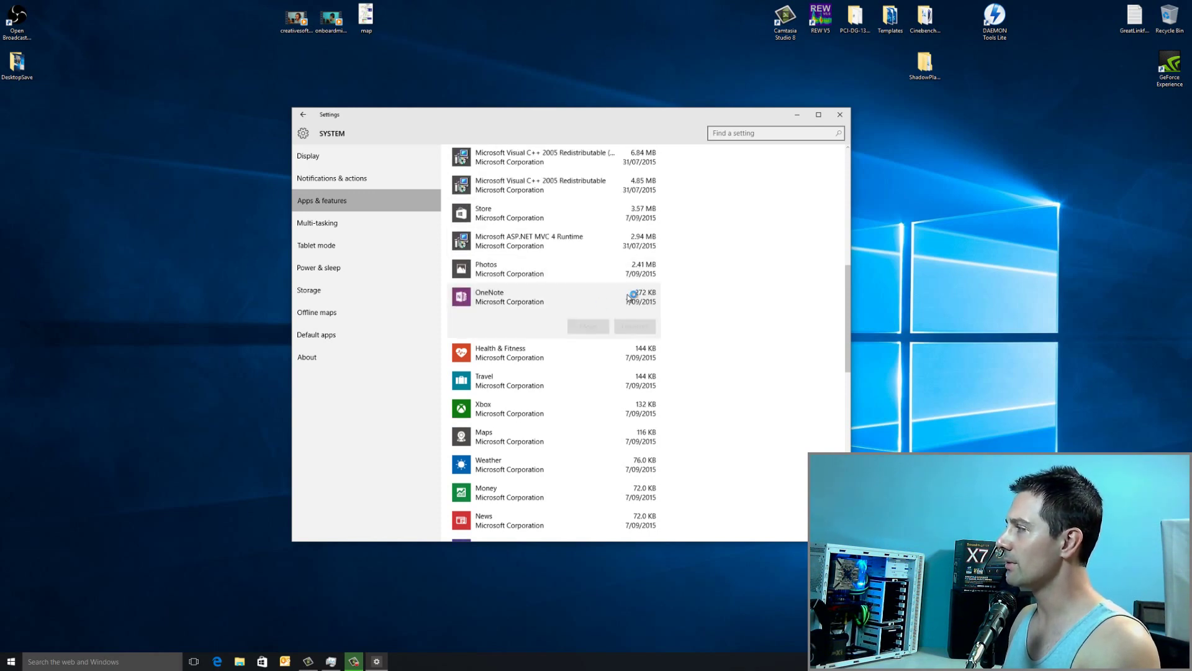
{"action": "left_click", "coordinate": [578, 351]}
{"action": "left_click", "coordinate": [621, 354]}
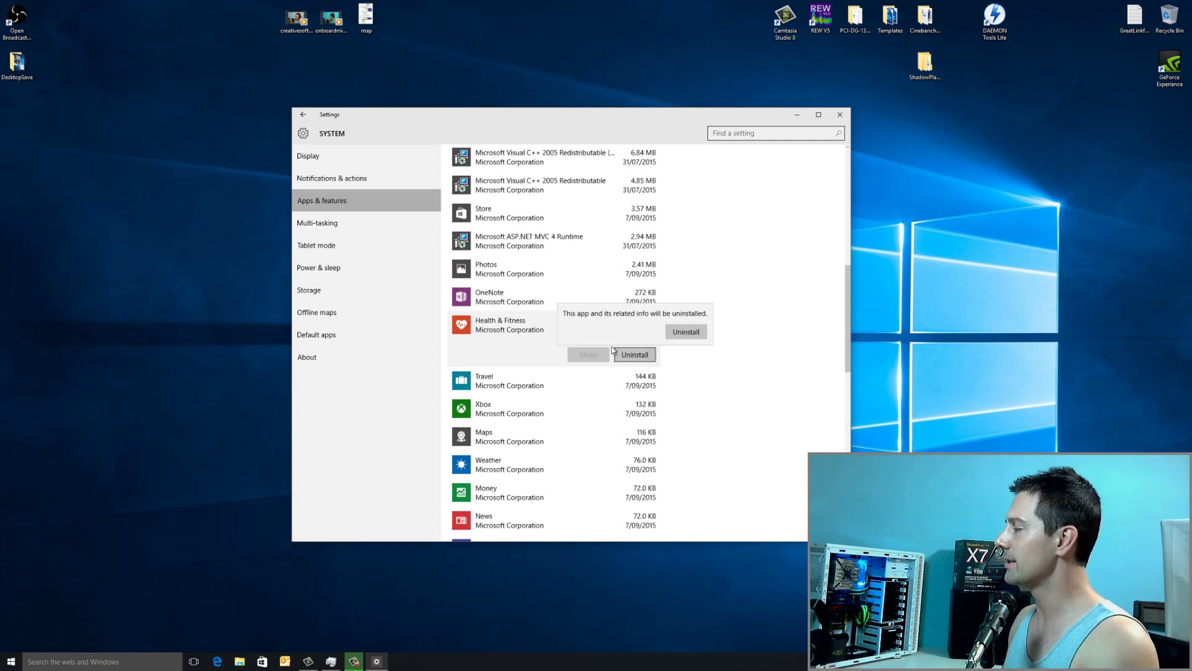
{"action": "left_click", "coordinate": [680, 333]}
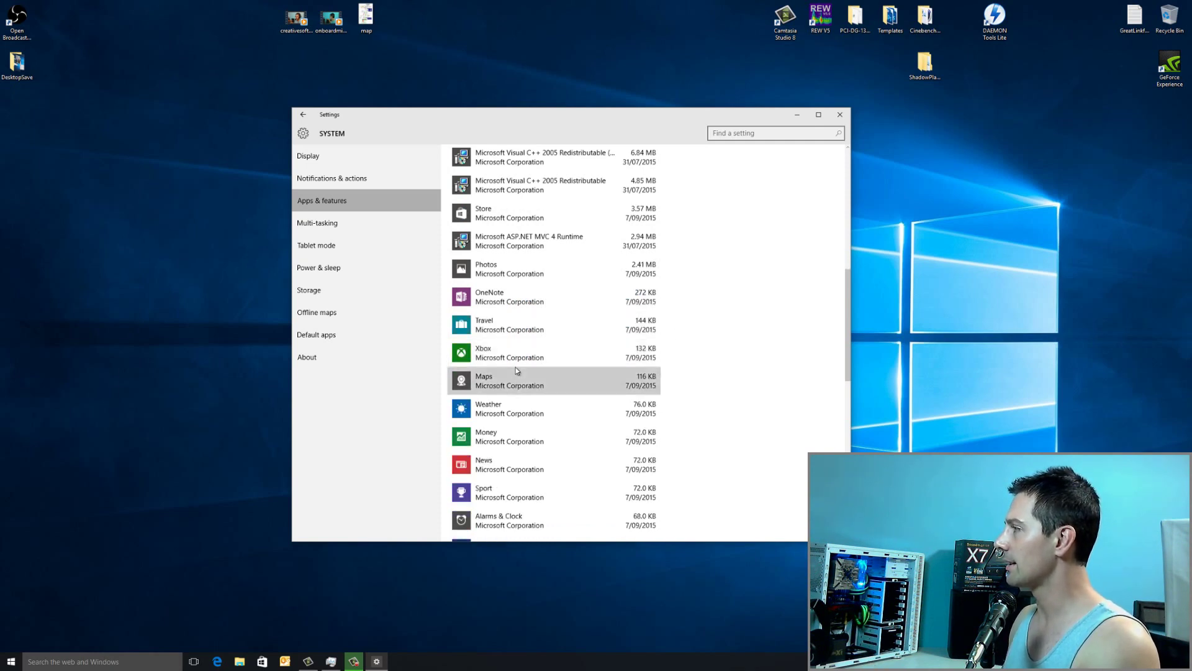
Uninstall the Travel and Money apps.
{"action": "left_click", "coordinate": [517, 365]}
{"action": "left_click", "coordinate": [590, 335]}
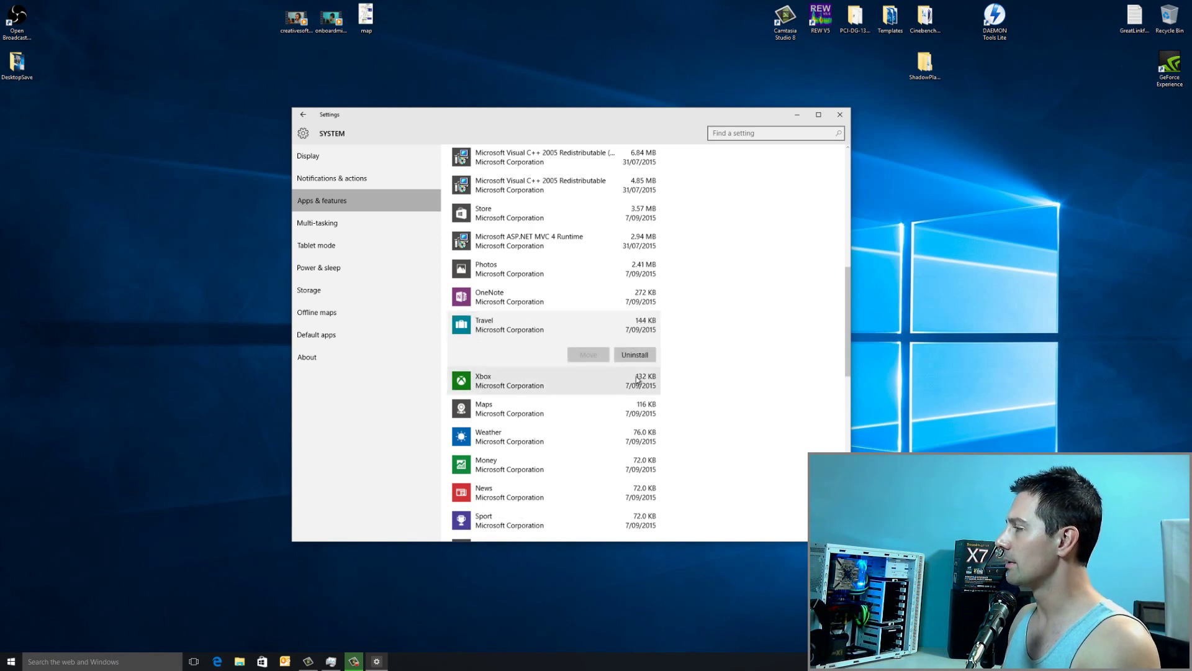
{"action": "left_click", "coordinate": [635, 354]}
{"action": "left_click", "coordinate": [681, 331]}
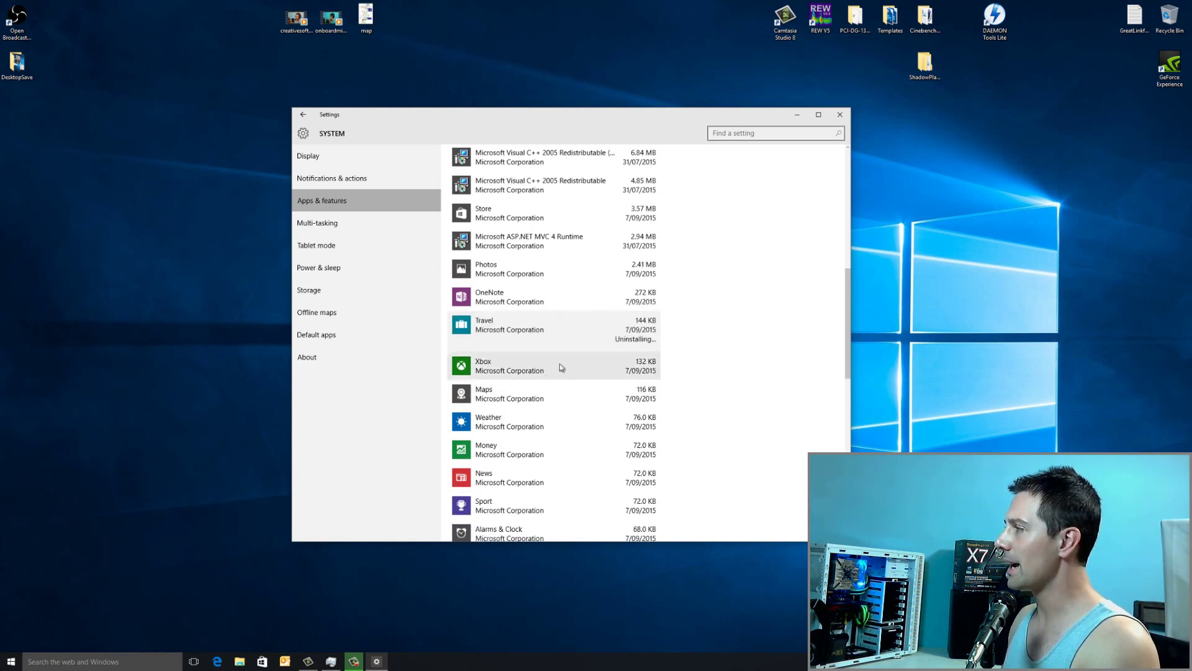
{"action": "left_click", "coordinate": [512, 366]}
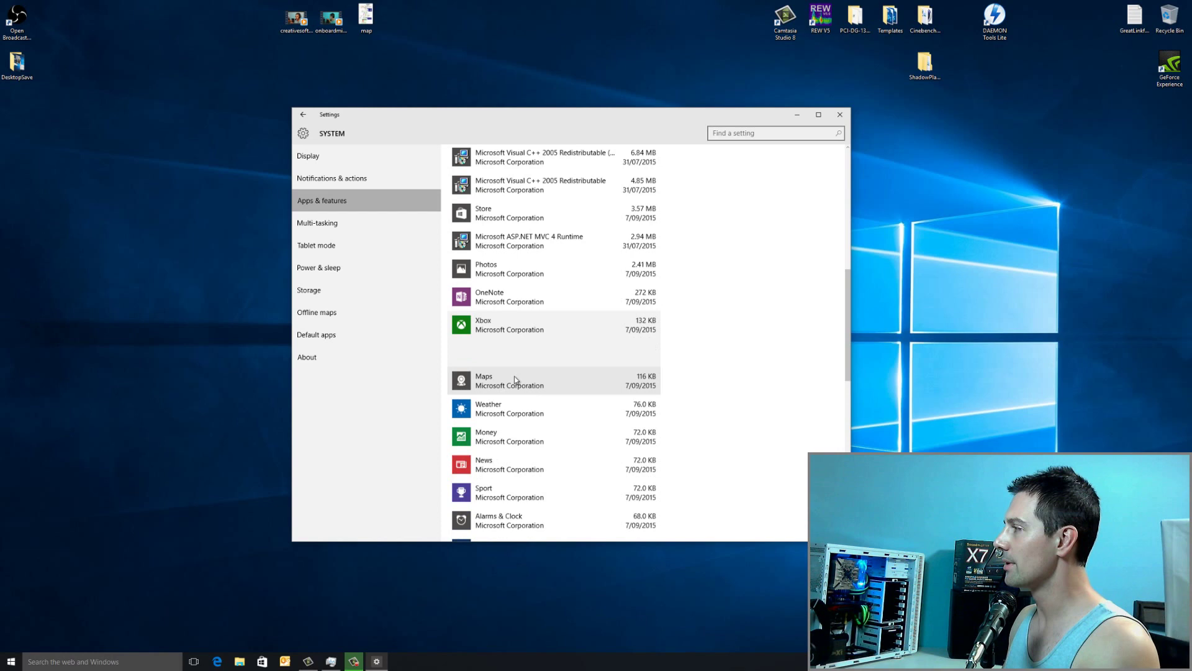
{"action": "left_click", "coordinate": [522, 380]}
{"action": "left_click", "coordinate": [526, 407]}
{"action": "left_click", "coordinate": [522, 376]}
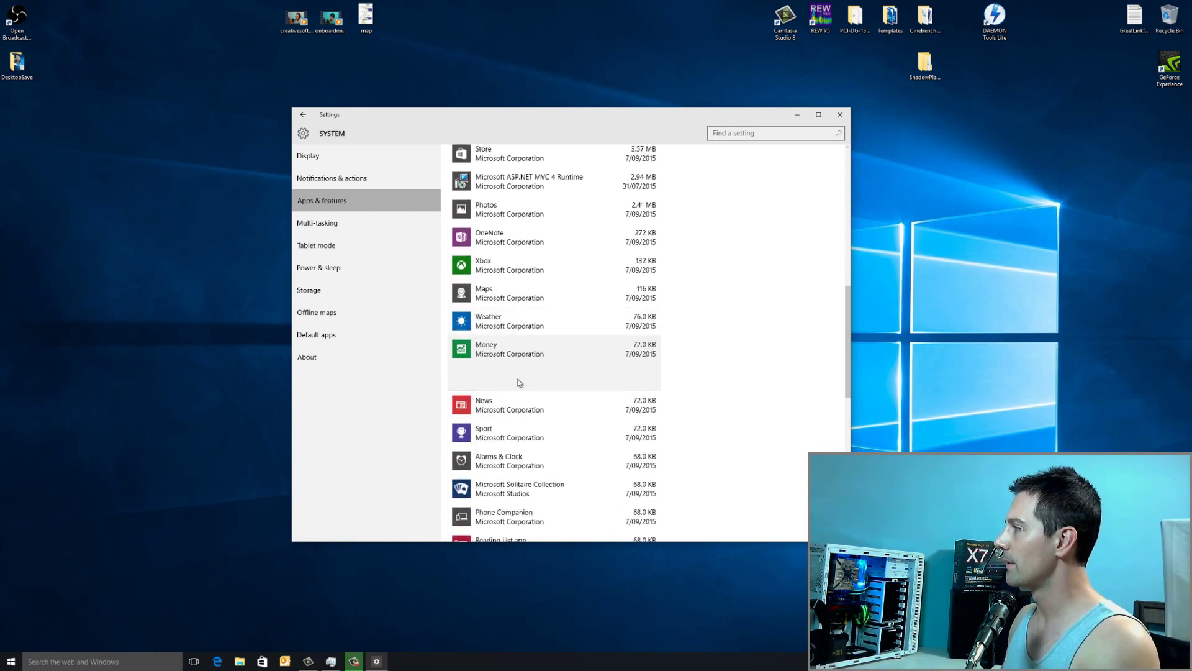
{"action": "scroll", "coordinate": [519, 381], "scroll_direction": "down", "scroll_amount": 2}
{"action": "left_click", "coordinate": [620, 324]}
{"action": "left_click", "coordinate": [683, 297]}
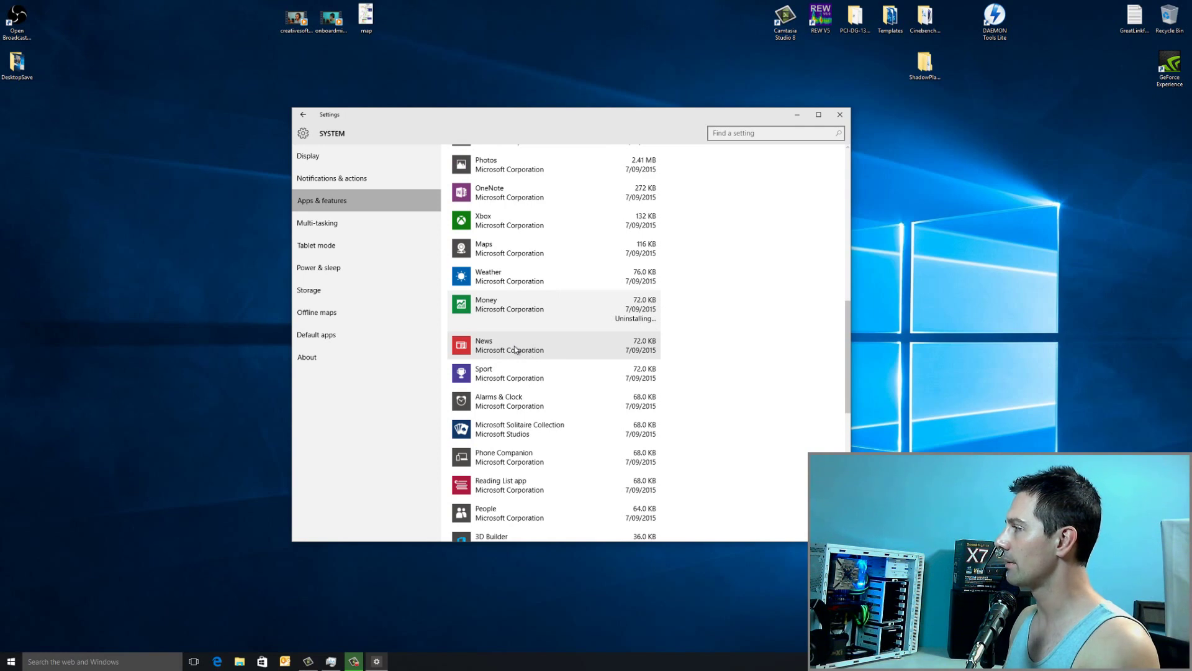
Uninstall the News, Sport and Microsoft Solitaire Collection apps.
{"action": "left_click", "coordinate": [515, 349]}
{"action": "left_click", "coordinate": [634, 339]}
{"action": "left_click", "coordinate": [686, 312]}
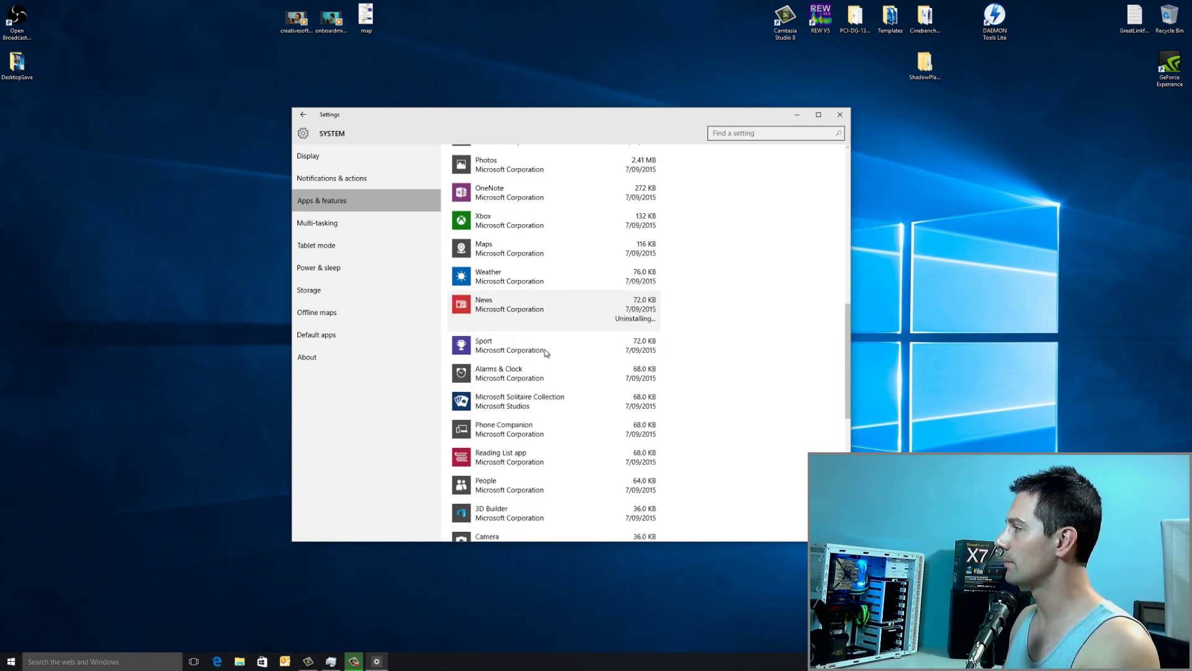
{"action": "left_click", "coordinate": [546, 352]}
{"action": "left_click", "coordinate": [636, 362]}
{"action": "left_click", "coordinate": [686, 339]}
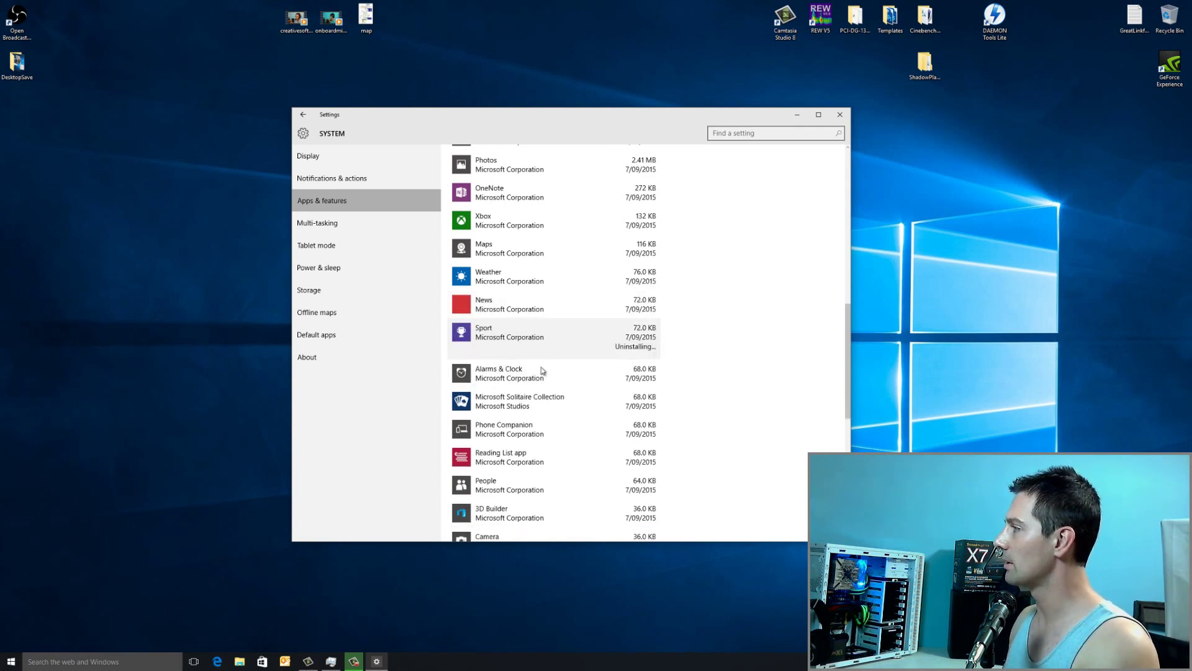
{"action": "left_click", "coordinate": [545, 371]}
{"action": "left_click", "coordinate": [614, 364]}
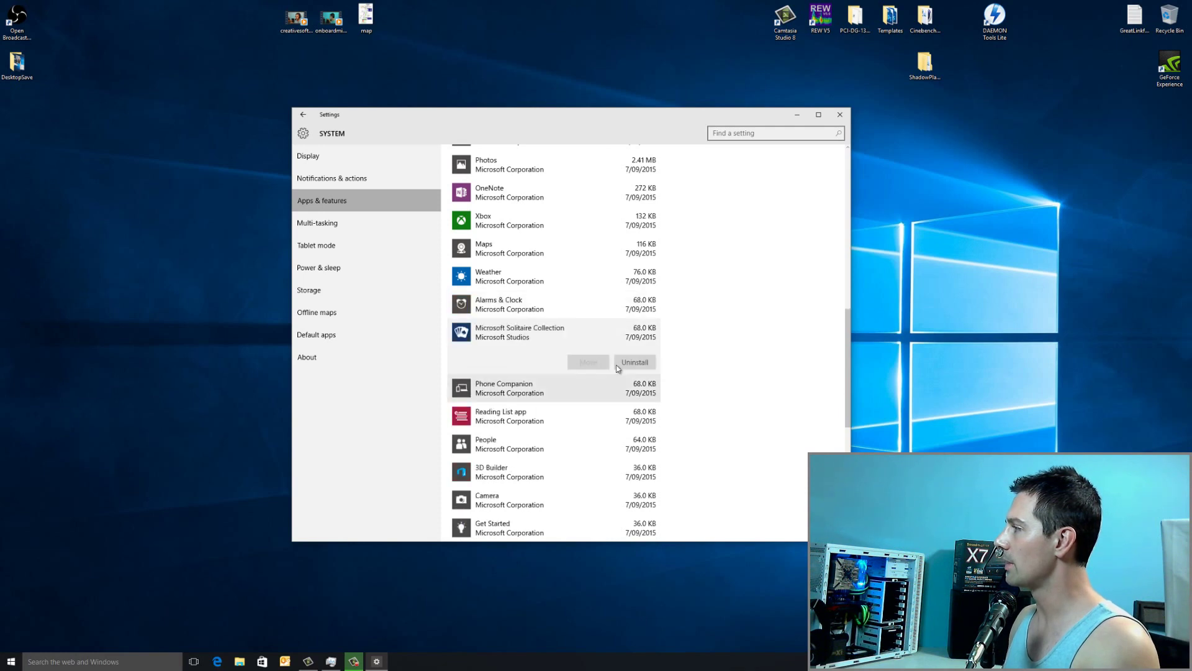
{"action": "left_click", "coordinate": [633, 363]}
{"action": "left_click", "coordinate": [686, 338]}
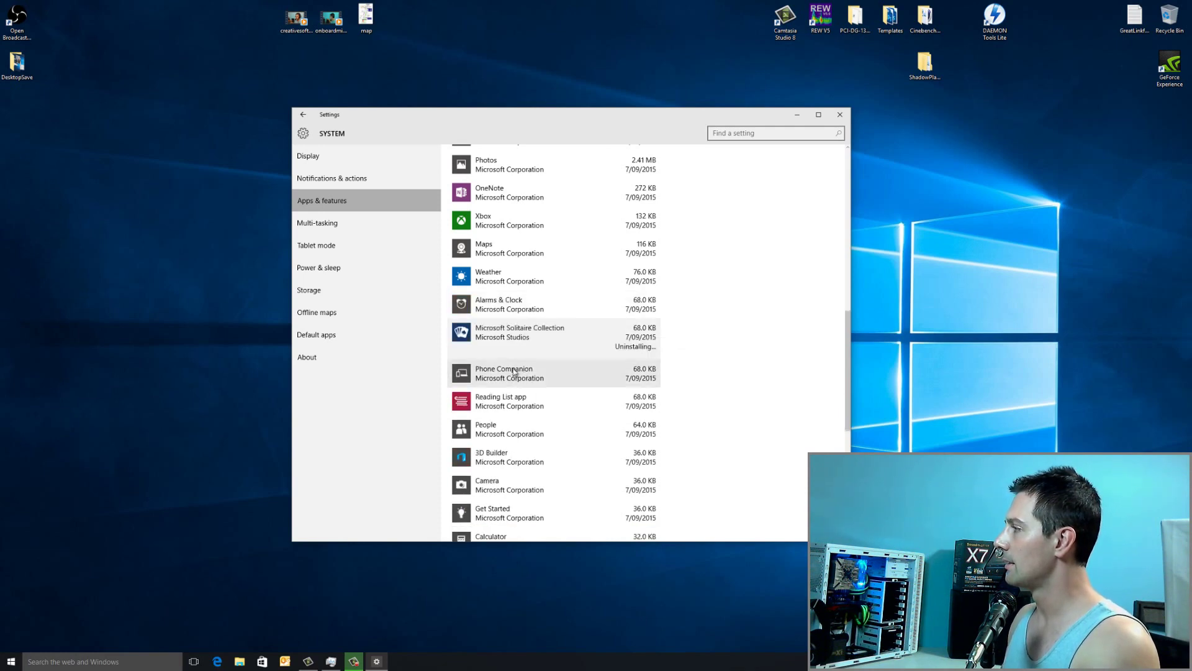
Uninstall the Phone Companion, Reading List and 3D Builder apps.
{"action": "left_click", "coordinate": [515, 370]}
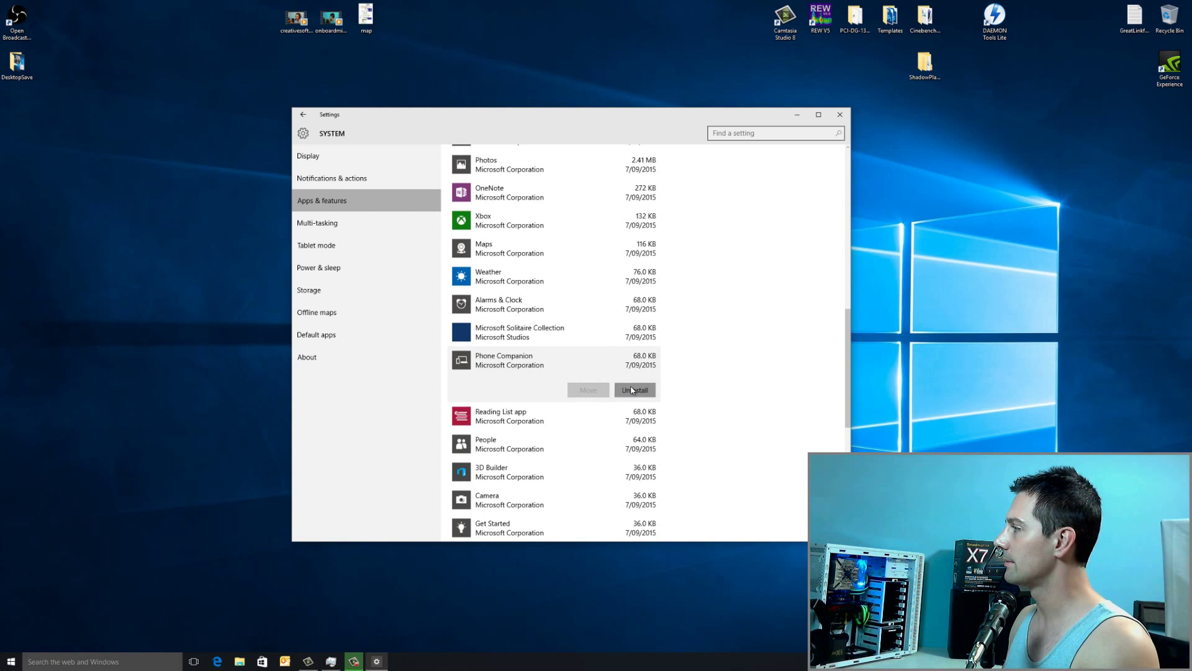
{"action": "left_click", "coordinate": [632, 390]}
{"action": "left_click", "coordinate": [683, 366]}
{"action": "left_click", "coordinate": [573, 385]}
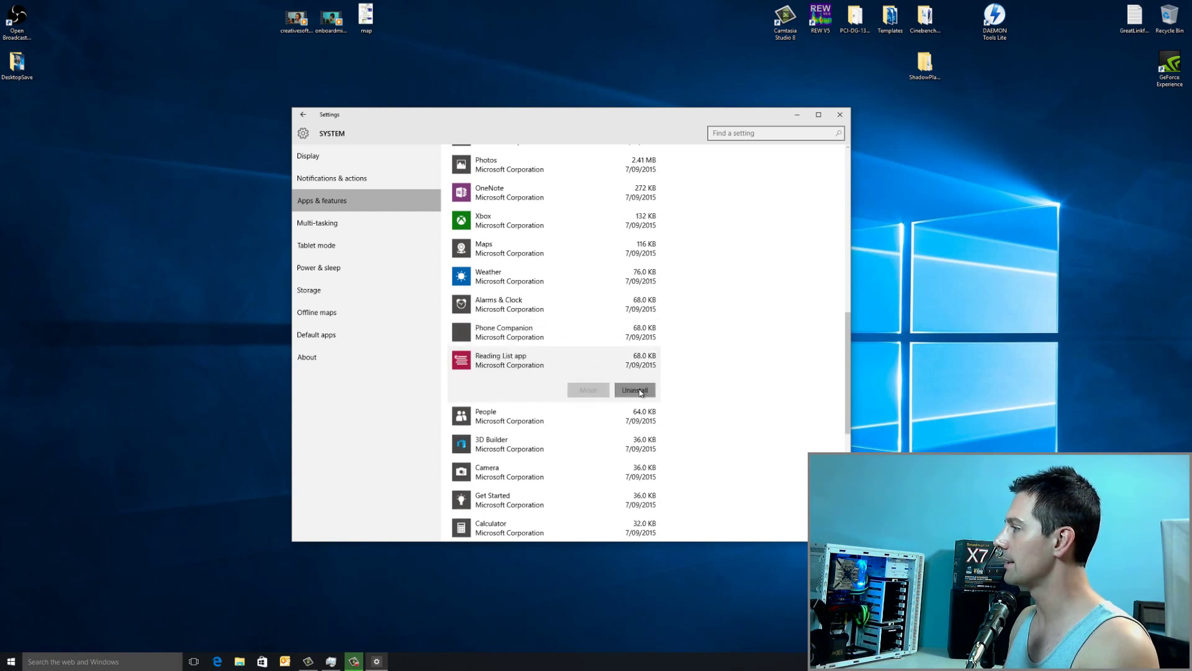
{"action": "left_click", "coordinate": [641, 392]}
{"action": "left_click", "coordinate": [681, 367]}
{"action": "left_click", "coordinate": [590, 401]}
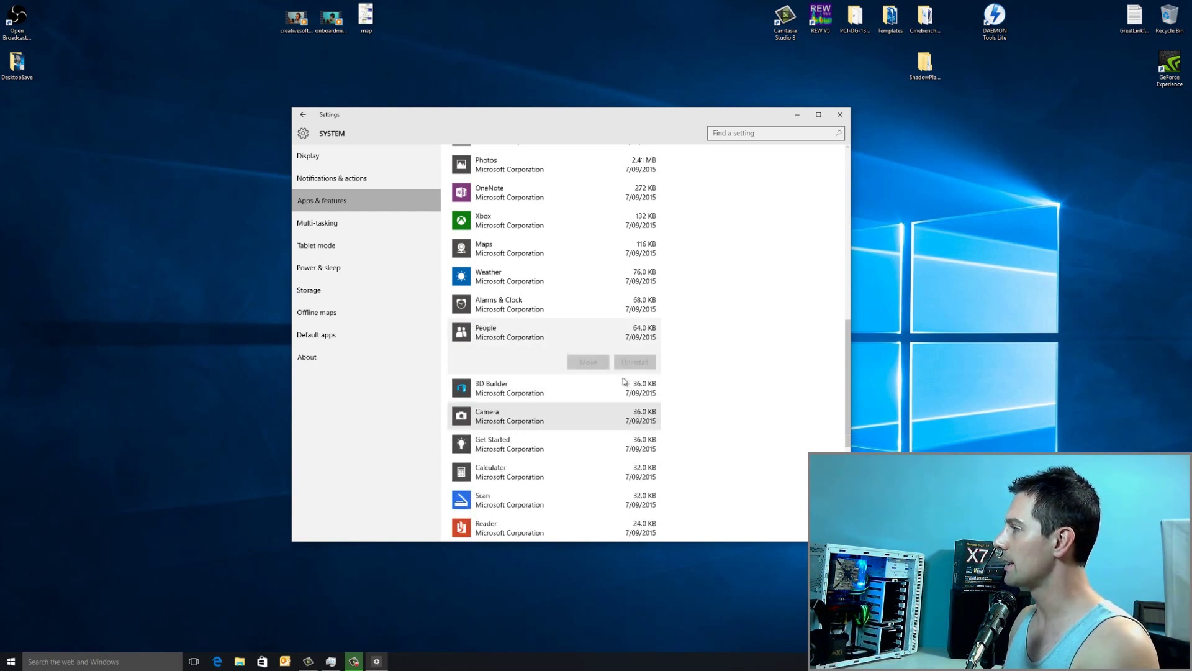
{"action": "left_click", "coordinate": [623, 385]}
{"action": "left_click", "coordinate": [631, 390]}
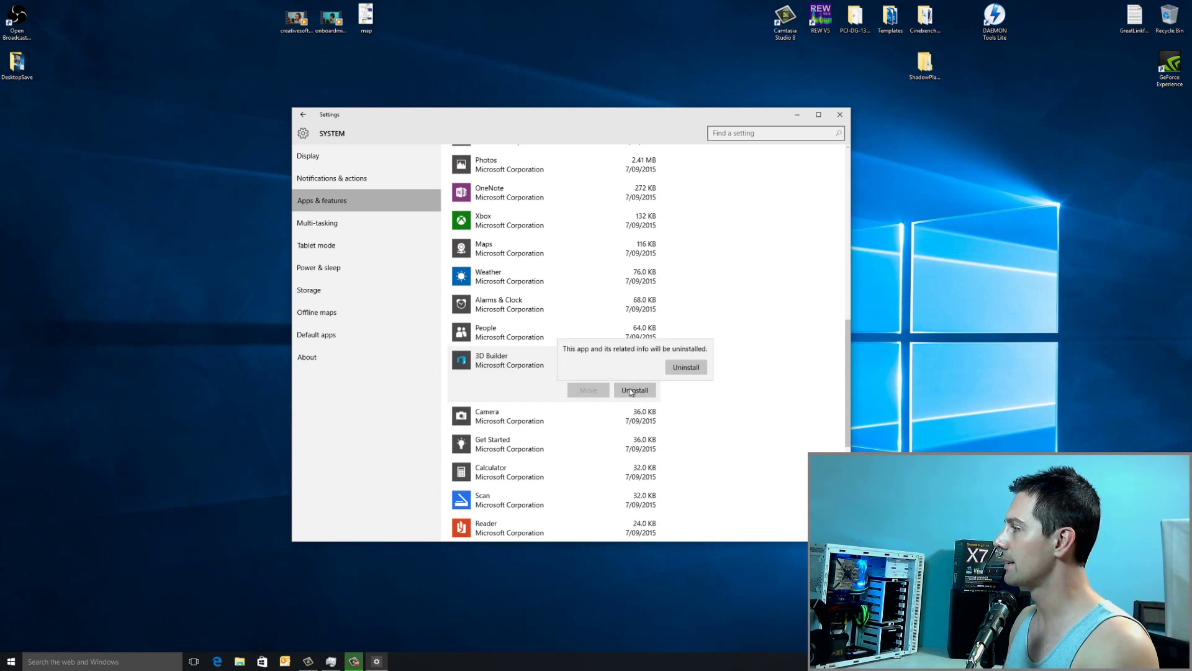
{"action": "left_click", "coordinate": [685, 367]}
Uninstall the Get Started app.
{"action": "left_click", "coordinate": [584, 401]}
{"action": "left_click", "coordinate": [555, 435]}
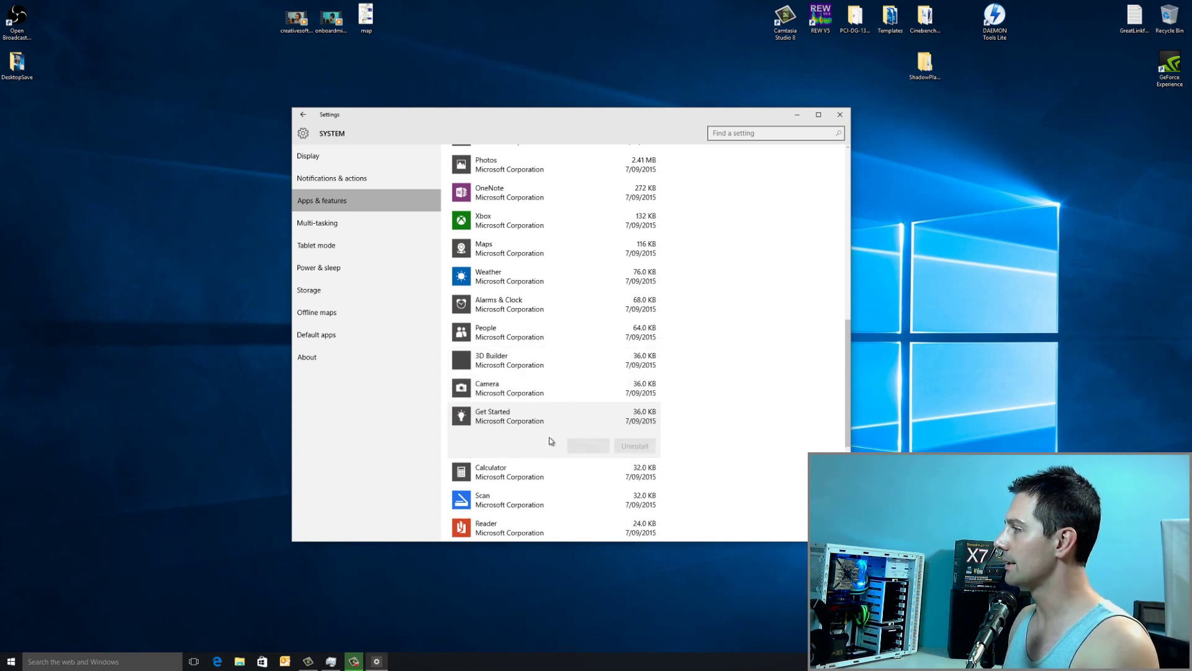
{"action": "left_click", "coordinate": [634, 389]}
{"action": "left_click", "coordinate": [682, 365]}
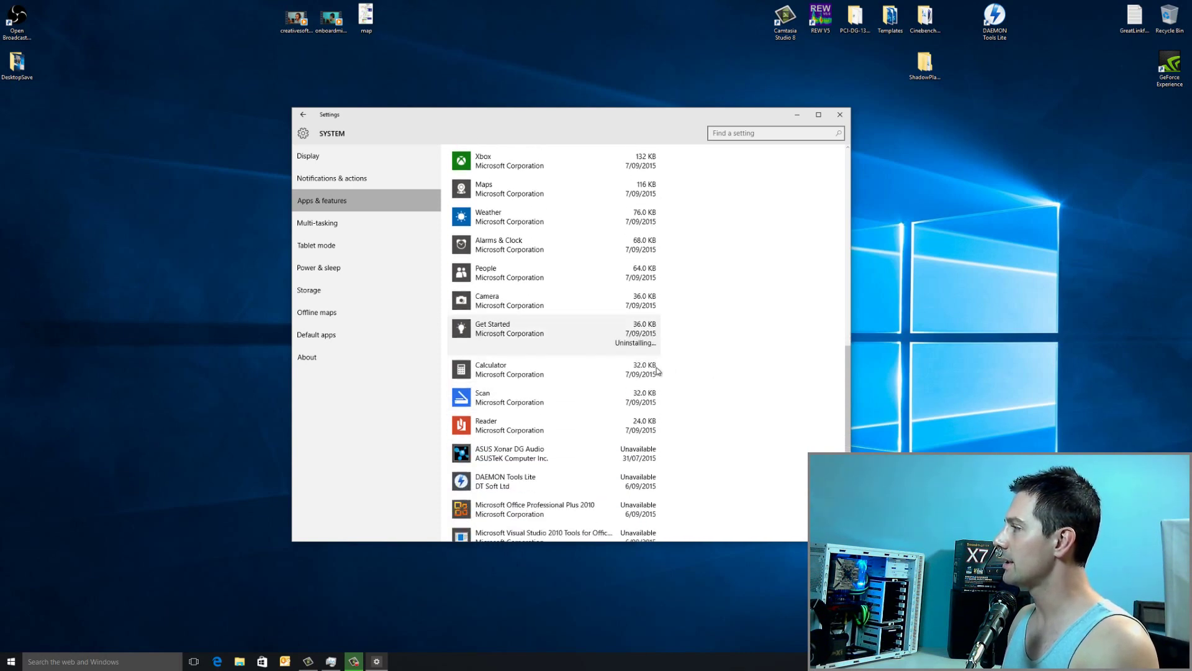
Uninstall the Reader app.
{"action": "left_click", "coordinate": [525, 375]}
{"action": "left_click", "coordinate": [524, 405]}
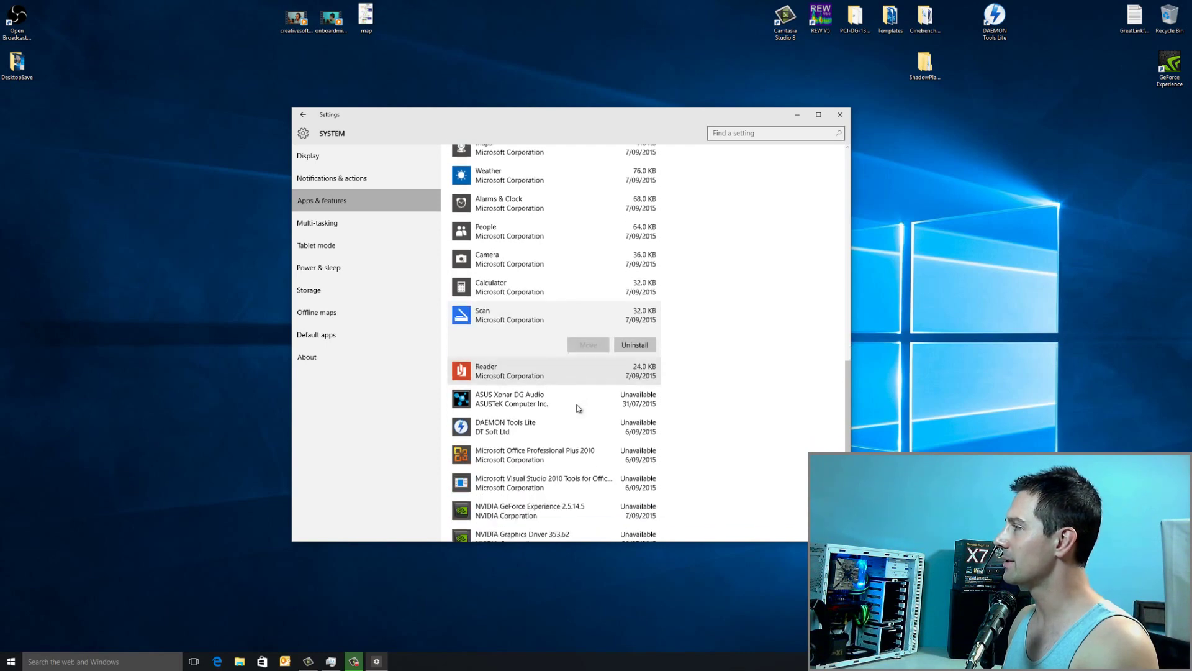
{"action": "scroll", "coordinate": [579, 408], "scroll_direction": "down", "scroll_amount": 1}
{"action": "left_click", "coordinate": [545, 275]}
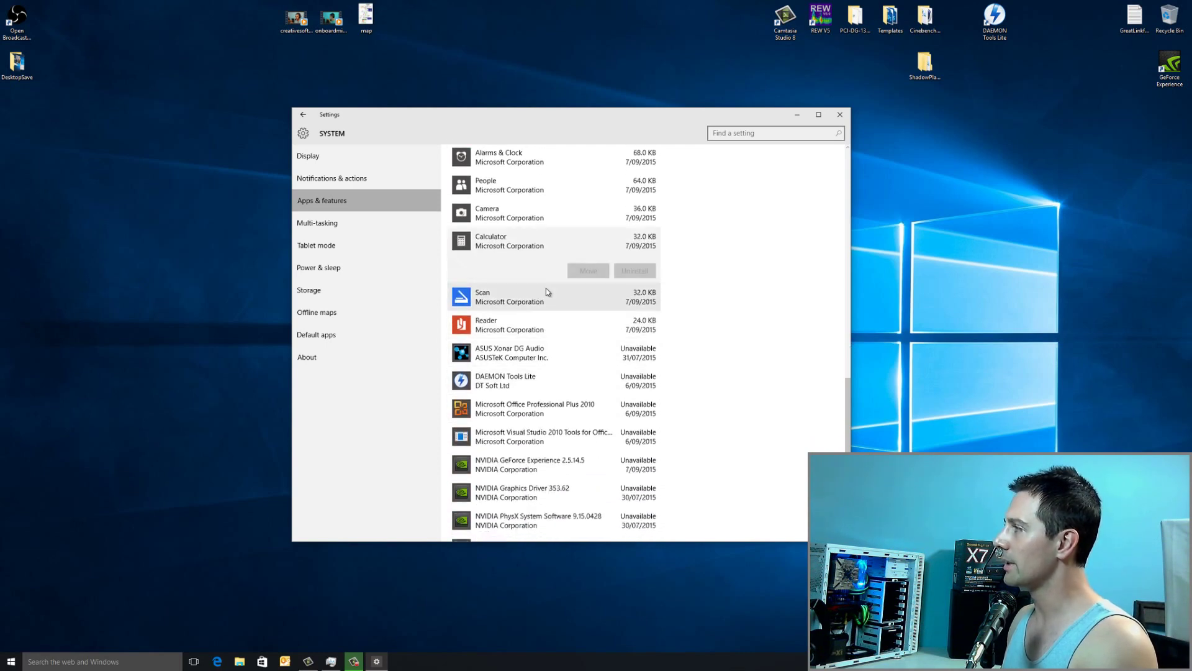
{"action": "left_click", "coordinate": [504, 297]}
{"action": "left_click", "coordinate": [528, 349]}
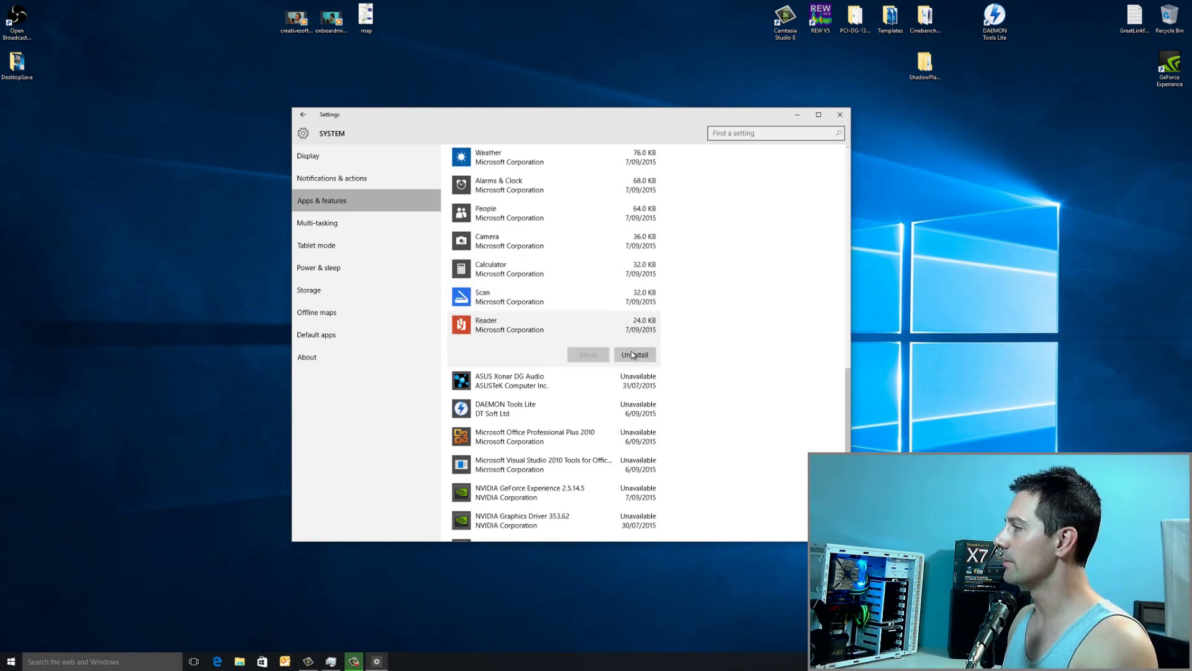
{"action": "left_click", "coordinate": [635, 354]}
{"action": "left_click", "coordinate": [682, 333]}
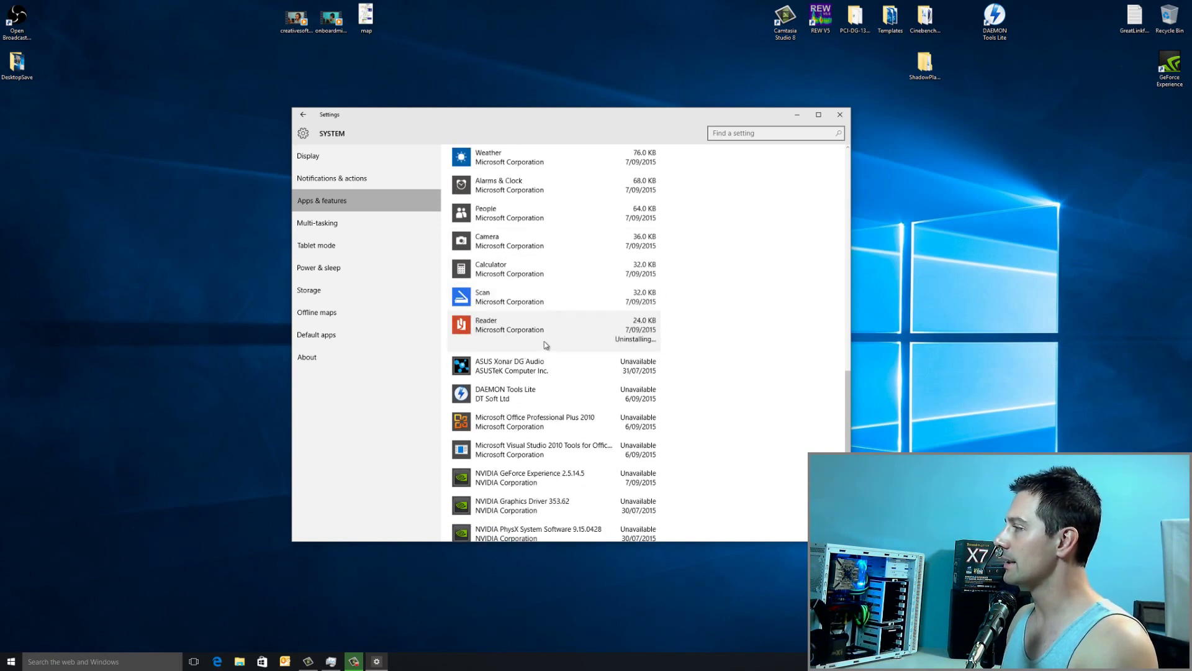
{"action": "scroll", "coordinate": [546, 348], "scroll_direction": "down", "scroll_amount": 2}
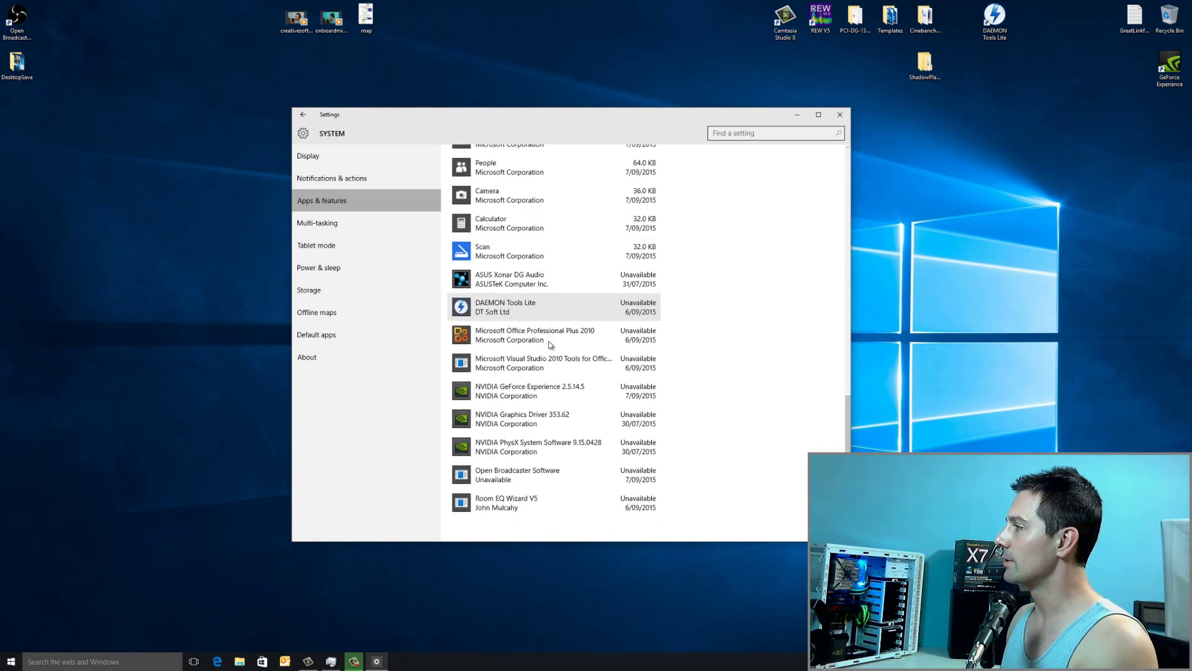
{"action": "scroll", "coordinate": [540, 435], "scroll_direction": "up", "scroll_amount": 5}
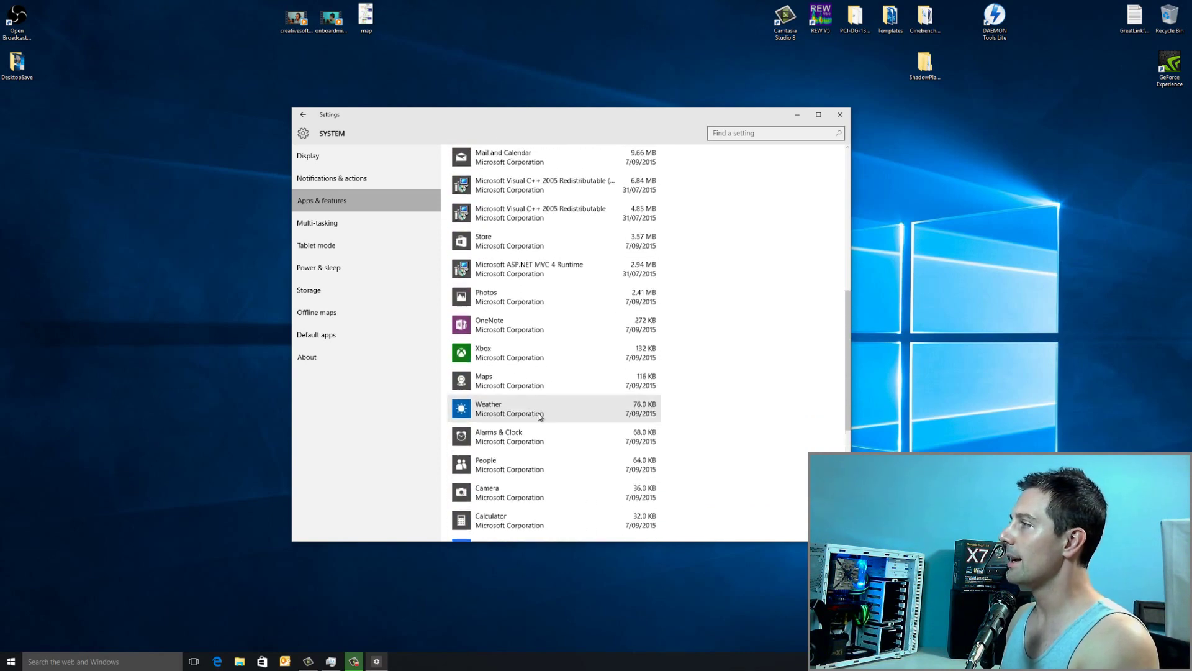
Review the Multitasking, Tablet mode, Power & sleep, Storage and Offline maps pages.
{"action": "left_click", "coordinate": [334, 228]}
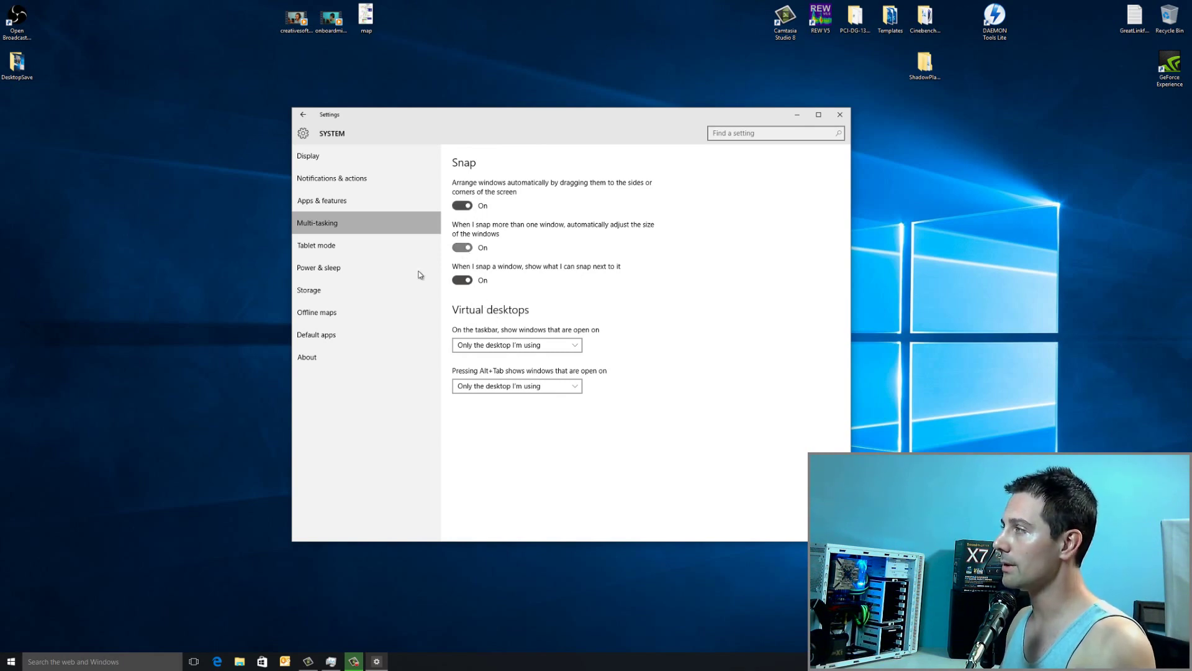
{"action": "left_click", "coordinate": [385, 250]}
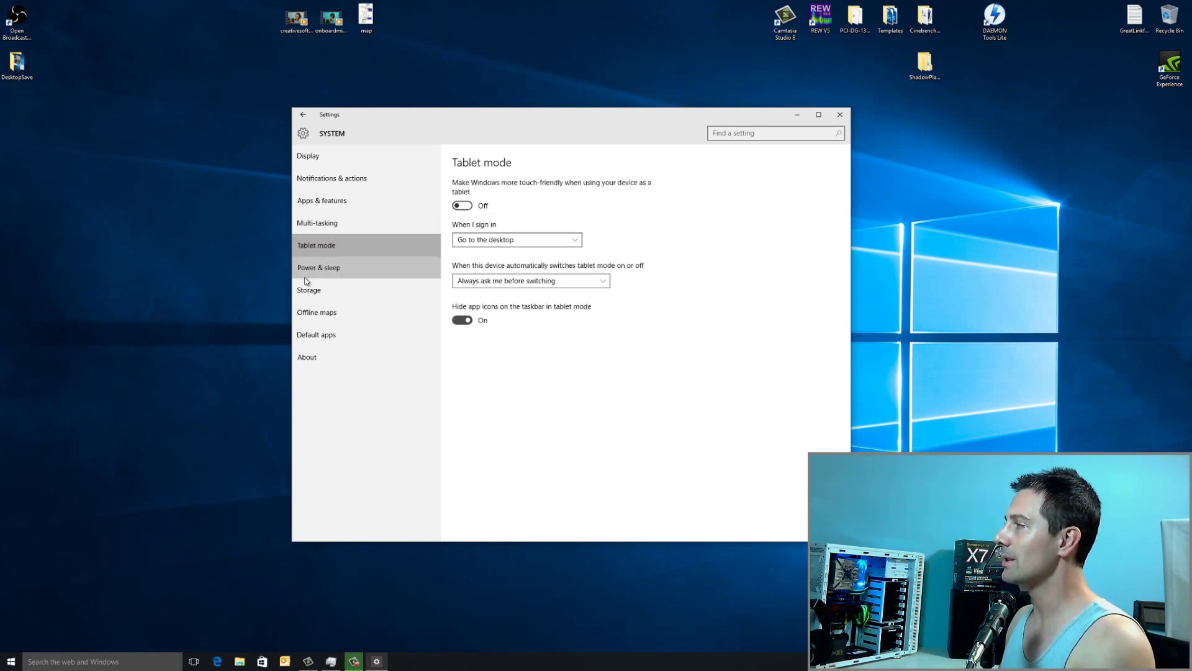
{"action": "left_click", "coordinate": [357, 269]}
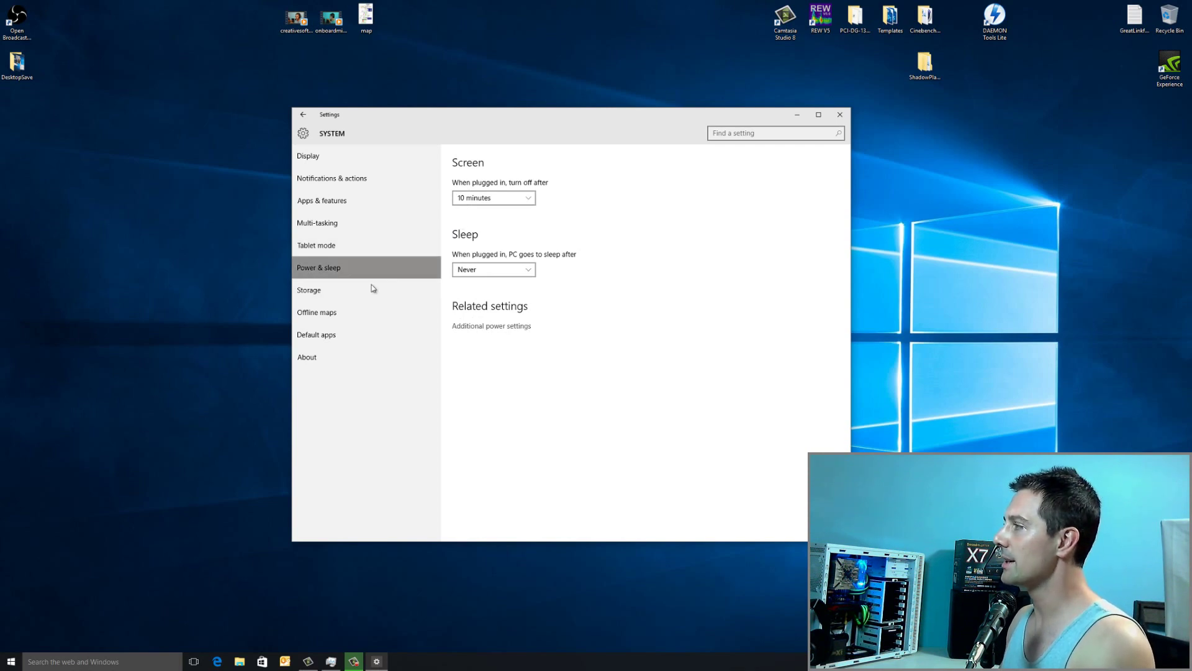
{"action": "left_click", "coordinate": [356, 292]}
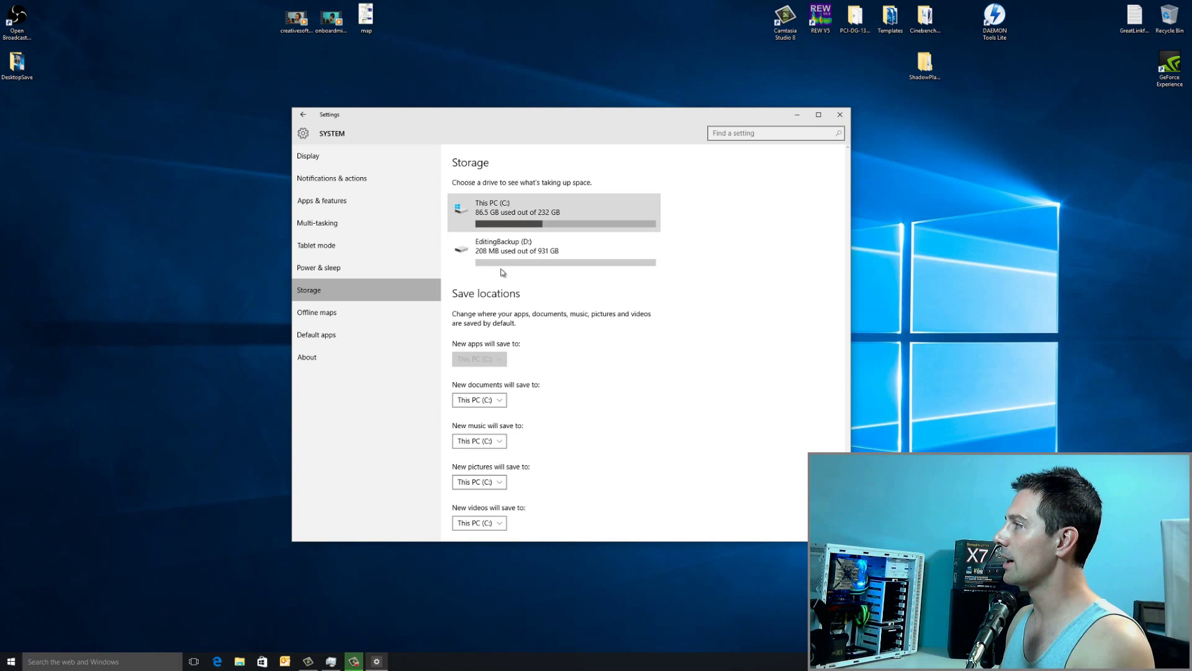
{"action": "scroll", "coordinate": [460, 205], "scroll_direction": "down", "scroll_amount": 1}
{"action": "left_click", "coordinate": [365, 322]}
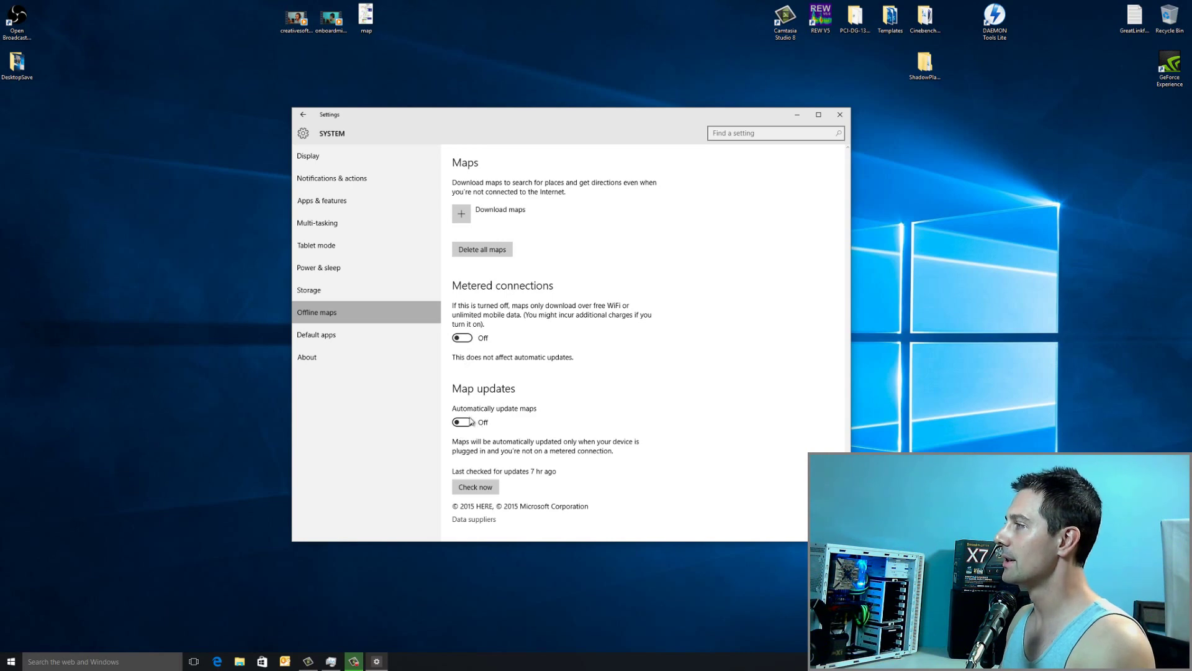
In Default apps, go through the photo viewer choices, making Photos the default photo viewer.
{"action": "left_click", "coordinate": [322, 336]}
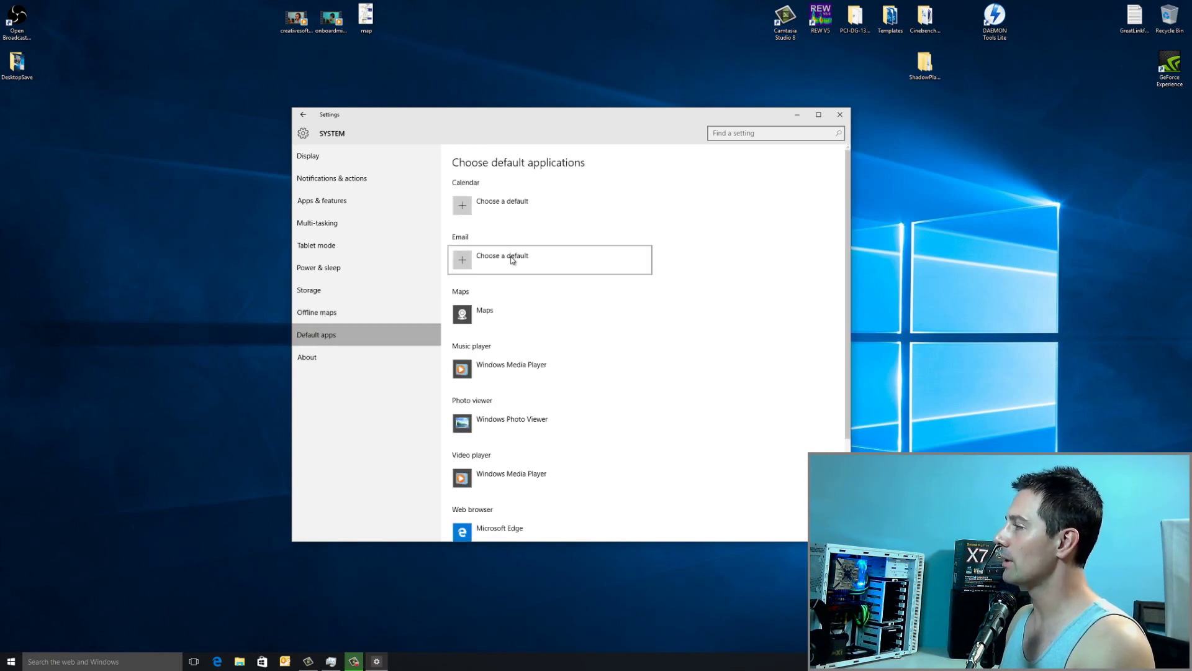
{"action": "scroll", "coordinate": [488, 349], "scroll_direction": "down", "scroll_amount": 2}
{"action": "left_click", "coordinate": [513, 366]}
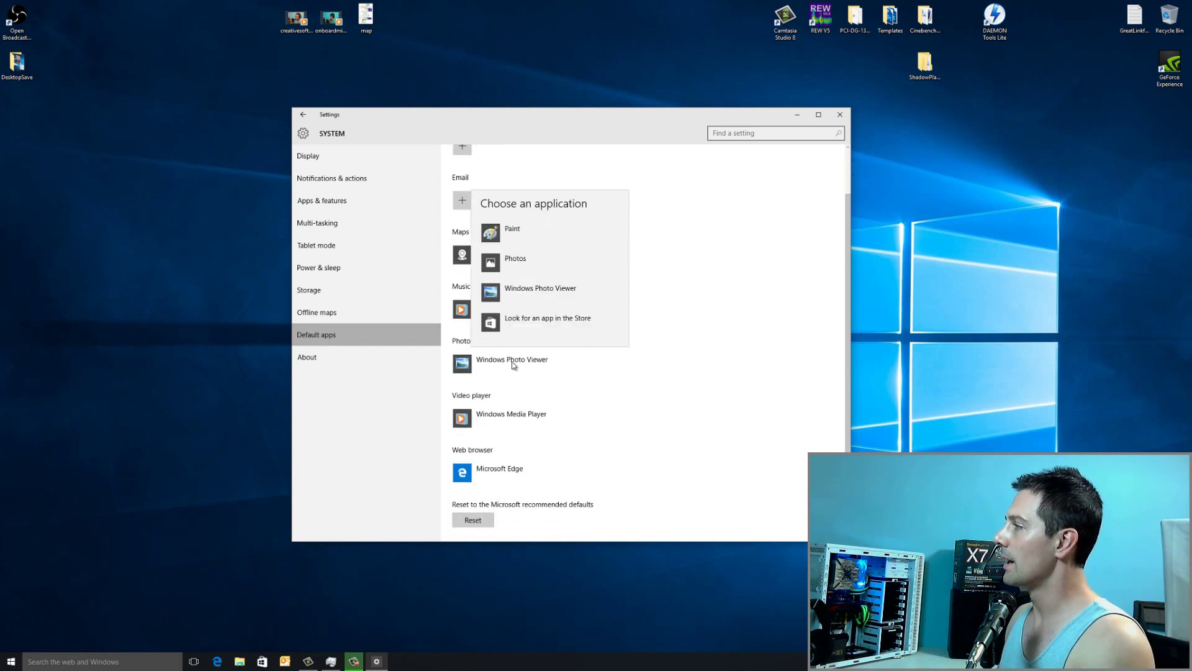
{"action": "left_click", "coordinate": [497, 369]}
{"action": "left_click", "coordinate": [496, 367]}
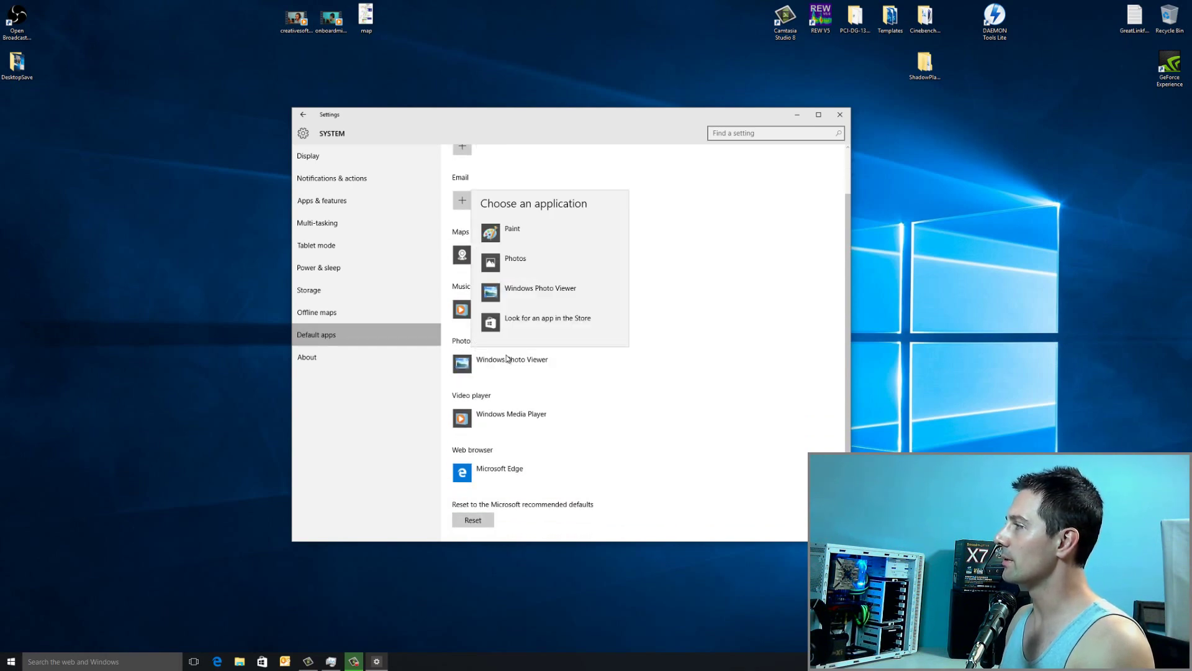
{"action": "left_click", "coordinate": [521, 302]}
{"action": "left_click", "coordinate": [506, 370]}
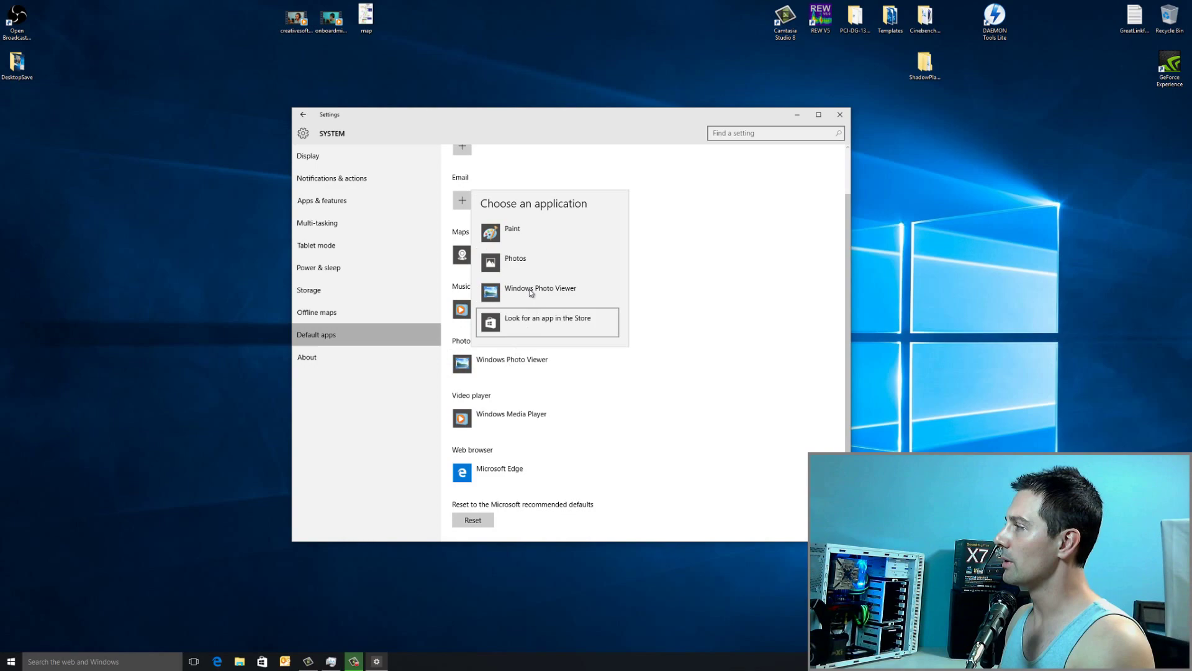
{"action": "left_click", "coordinate": [525, 271]}
{"action": "left_click", "coordinate": [502, 365]}
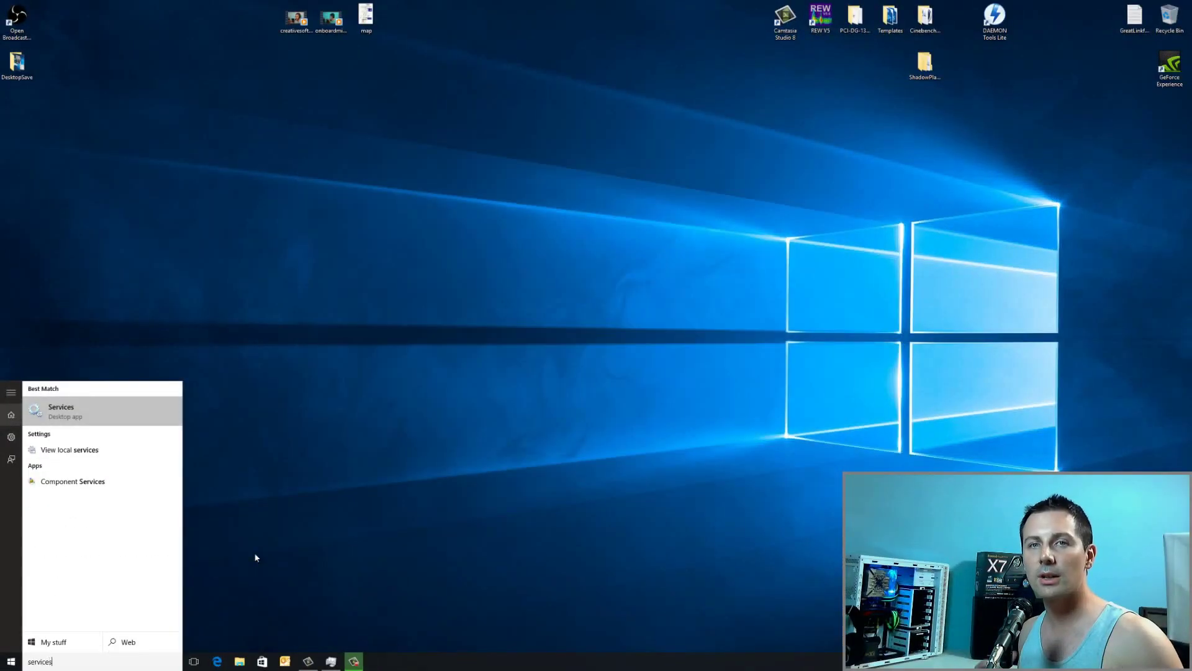
Dismiss the open results and search Windows for 'services' again.
{"action": "left_click", "coordinate": [564, 365]}
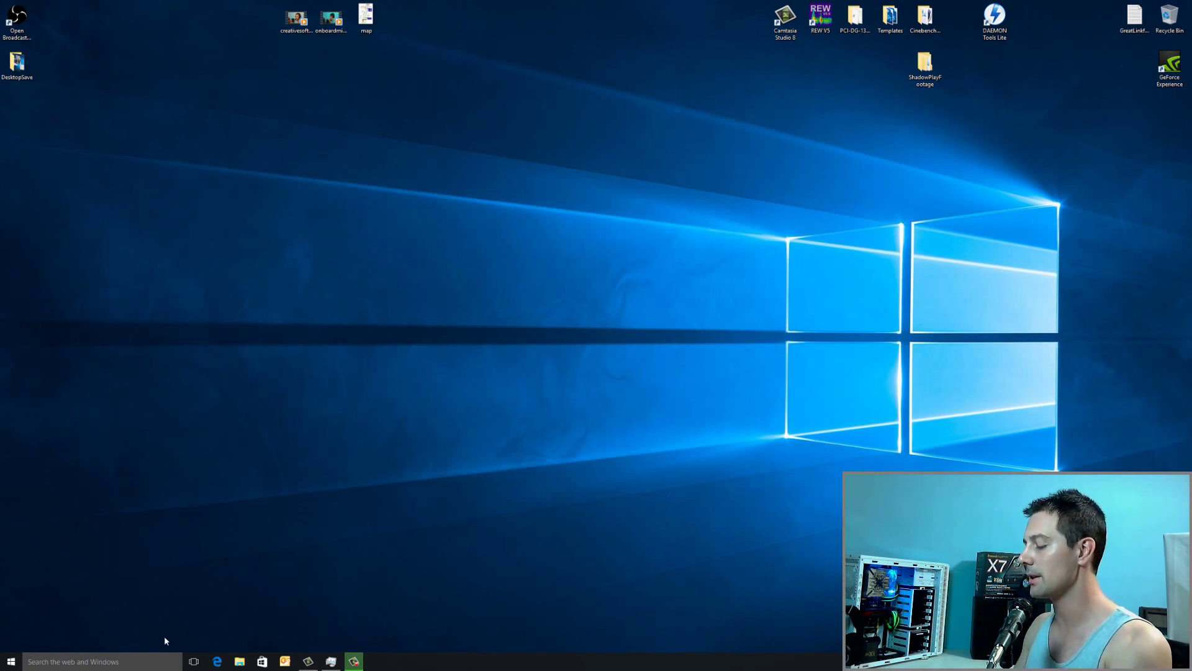
{"action": "left_click", "coordinate": [100, 662]}
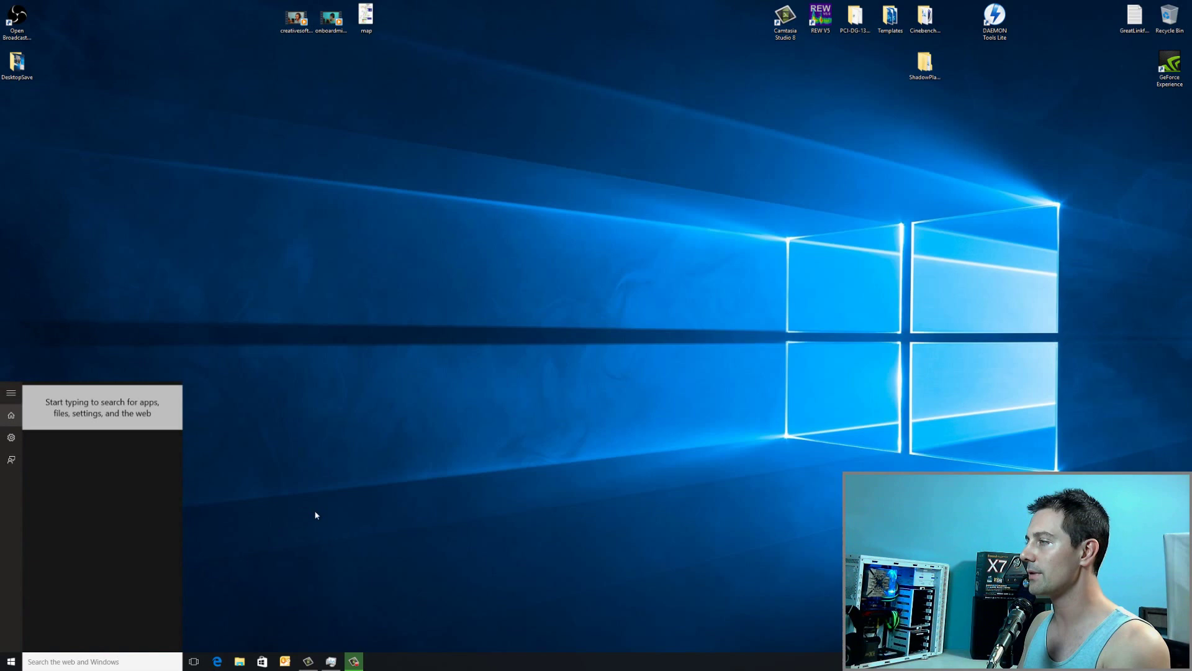
{"action": "type", "text": "services"}
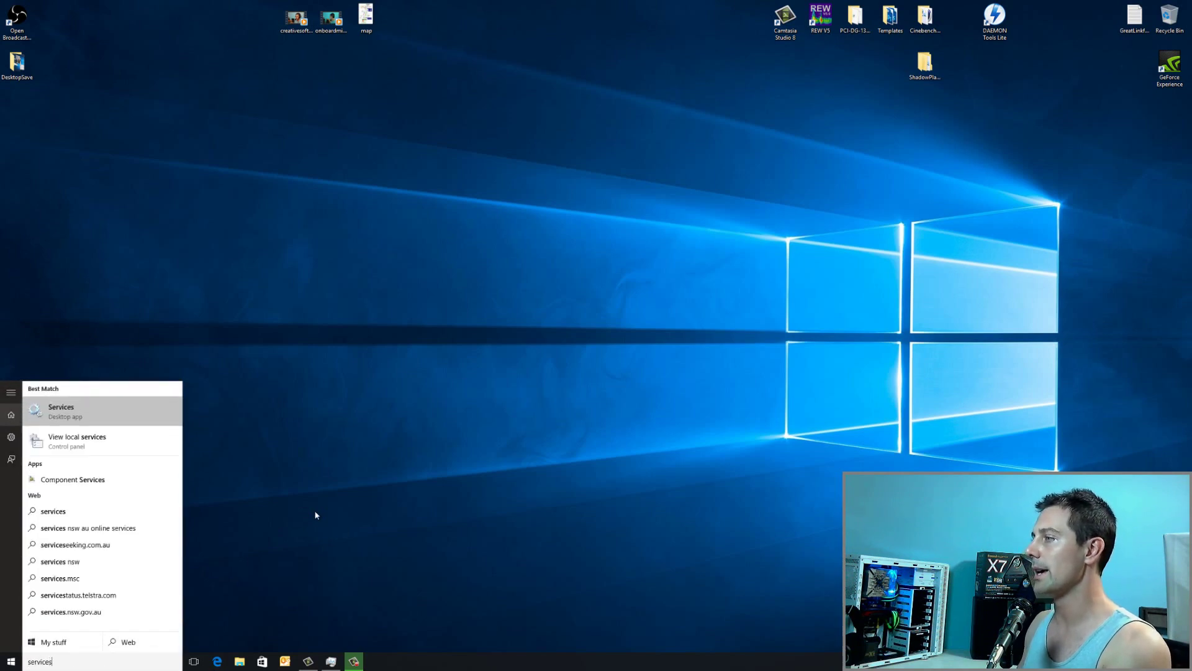
Launch Services, move its window right and locate the Xbox Live services in the list.
{"action": "left_click", "coordinate": [81, 412]}
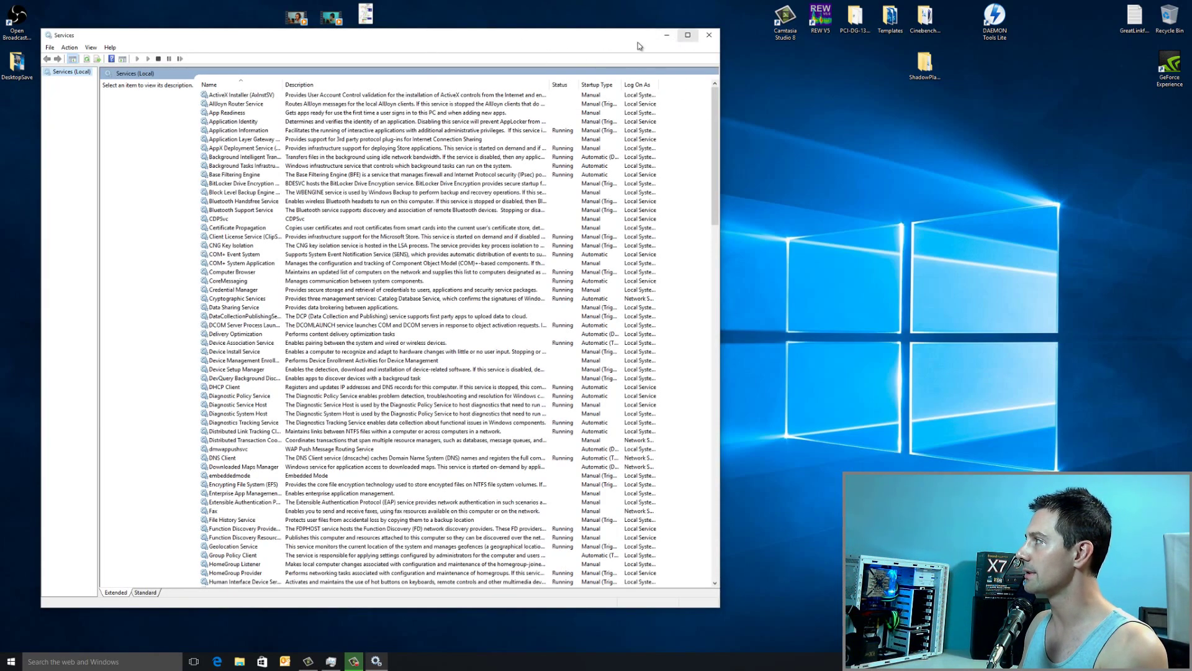
{"action": "left_click_drag", "start_coordinate": [617, 44], "coordinate": [658, 51]}
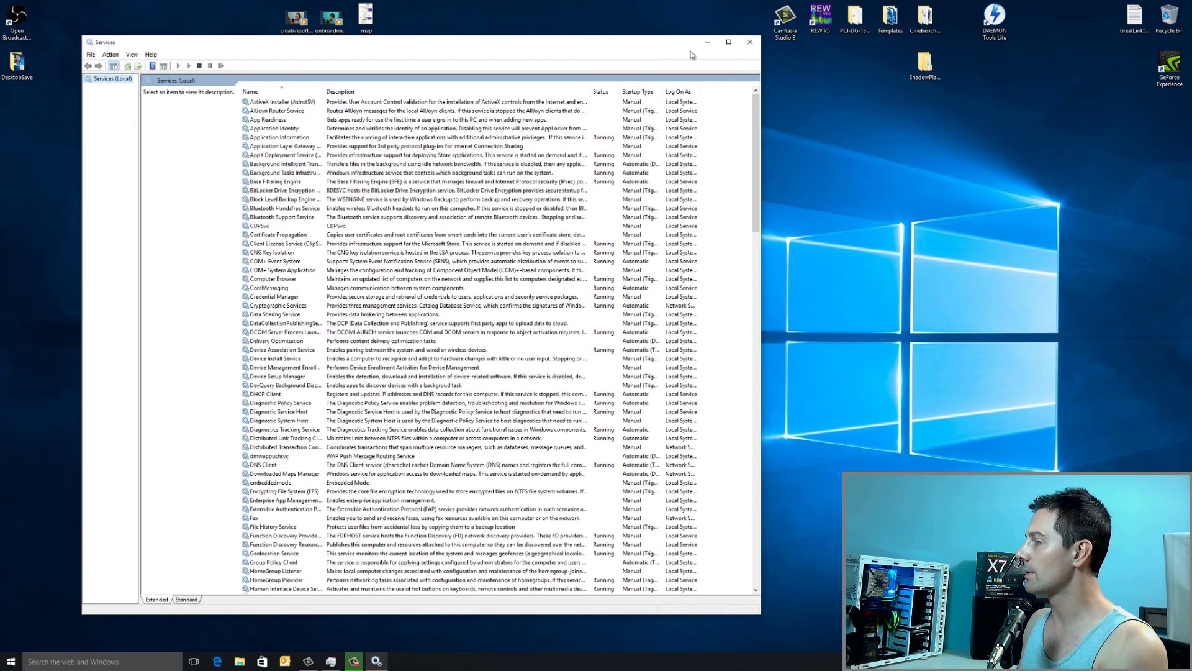
{"action": "left_click_drag", "start_coordinate": [384, 52], "coordinate": [460, 54]}
{"action": "scroll", "coordinate": [453, 364], "scroll_direction": "down", "scroll_amount": 20}
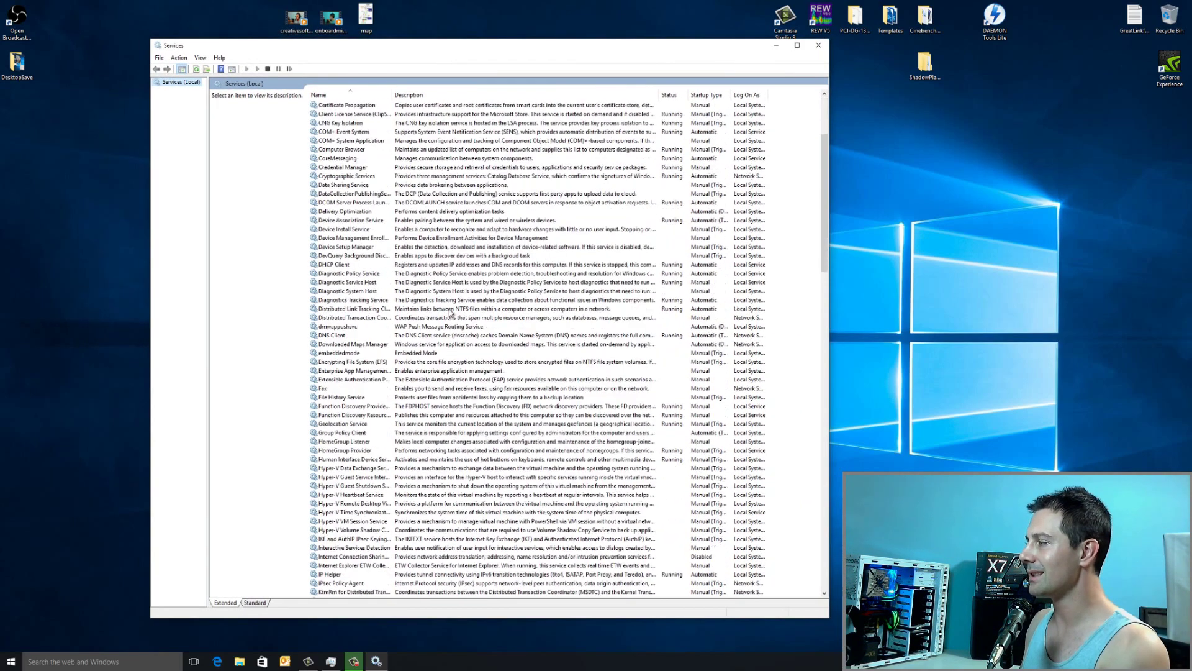
{"action": "scroll", "coordinate": [452, 363], "scroll_direction": "down", "scroll_amount": 12}
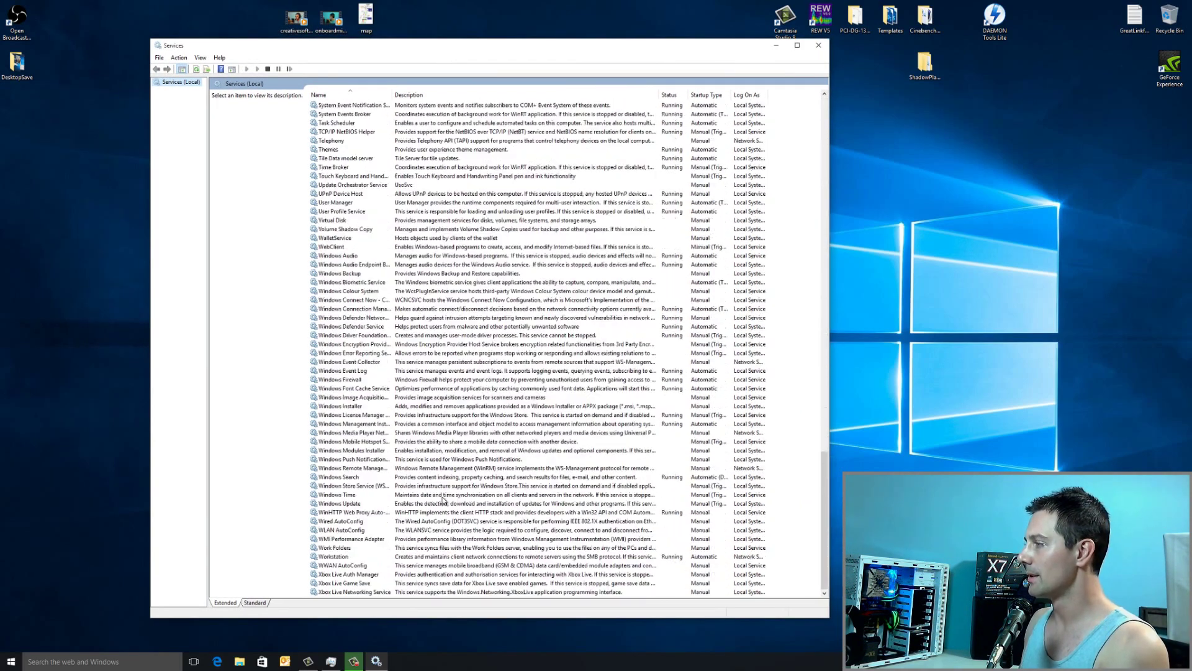
{"action": "left_click", "coordinate": [414, 591]}
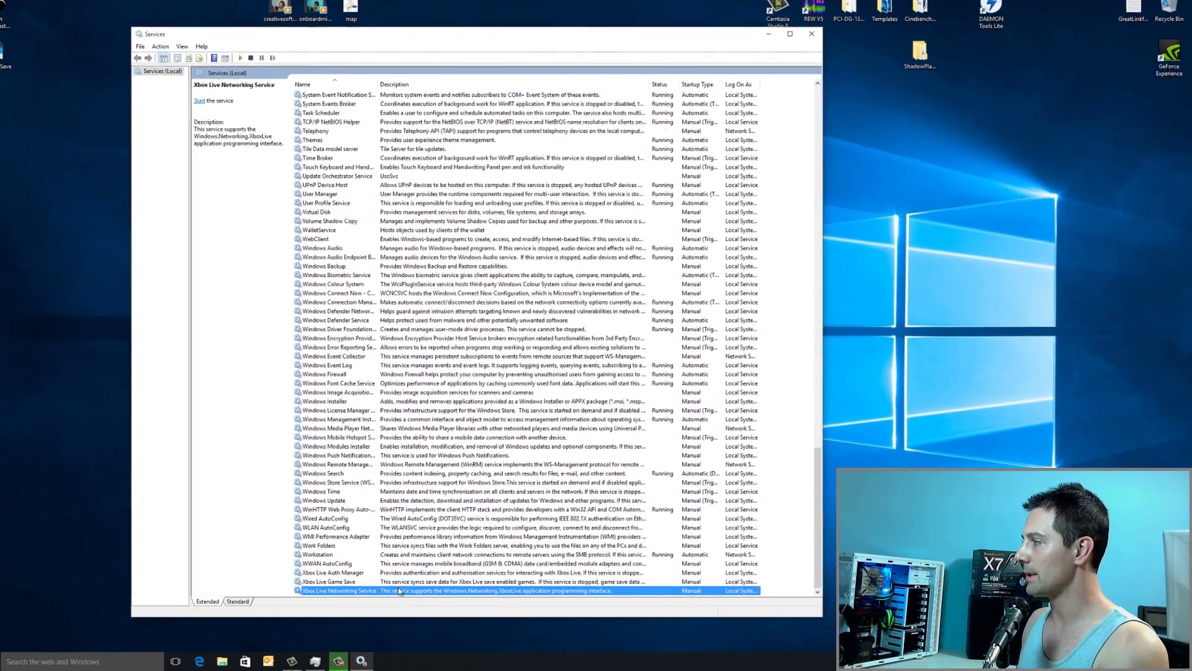
{"action": "left_click", "coordinate": [407, 572]}
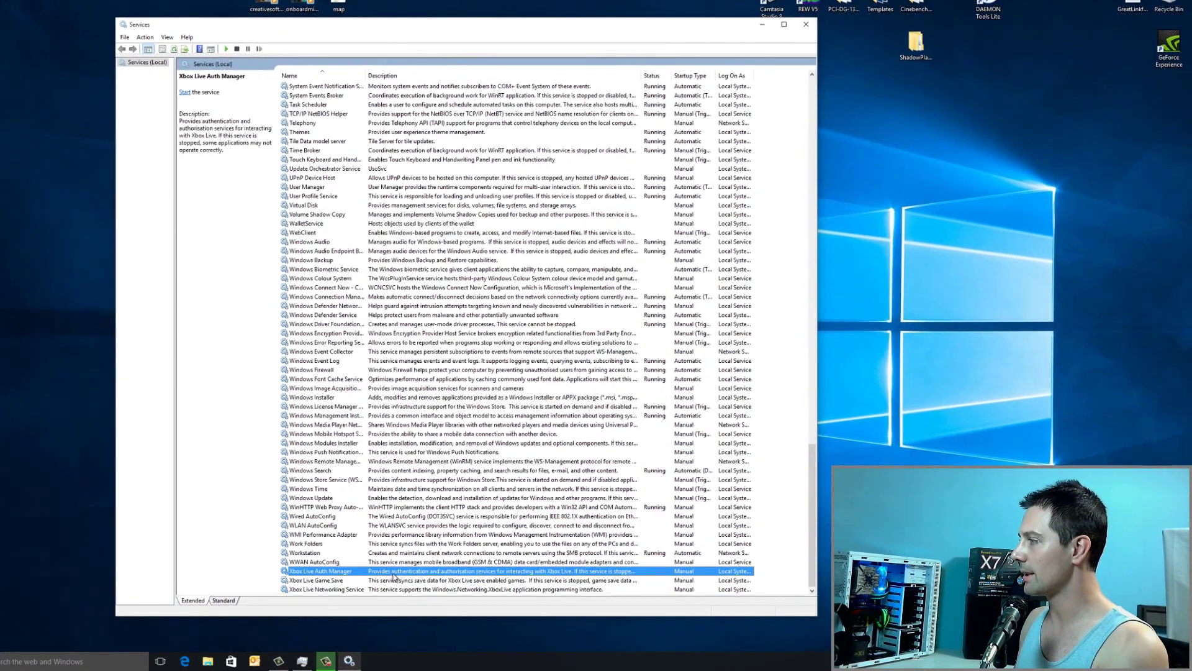
{"action": "right_click", "coordinate": [408, 572]}
{"action": "left_click", "coordinate": [424, 552]}
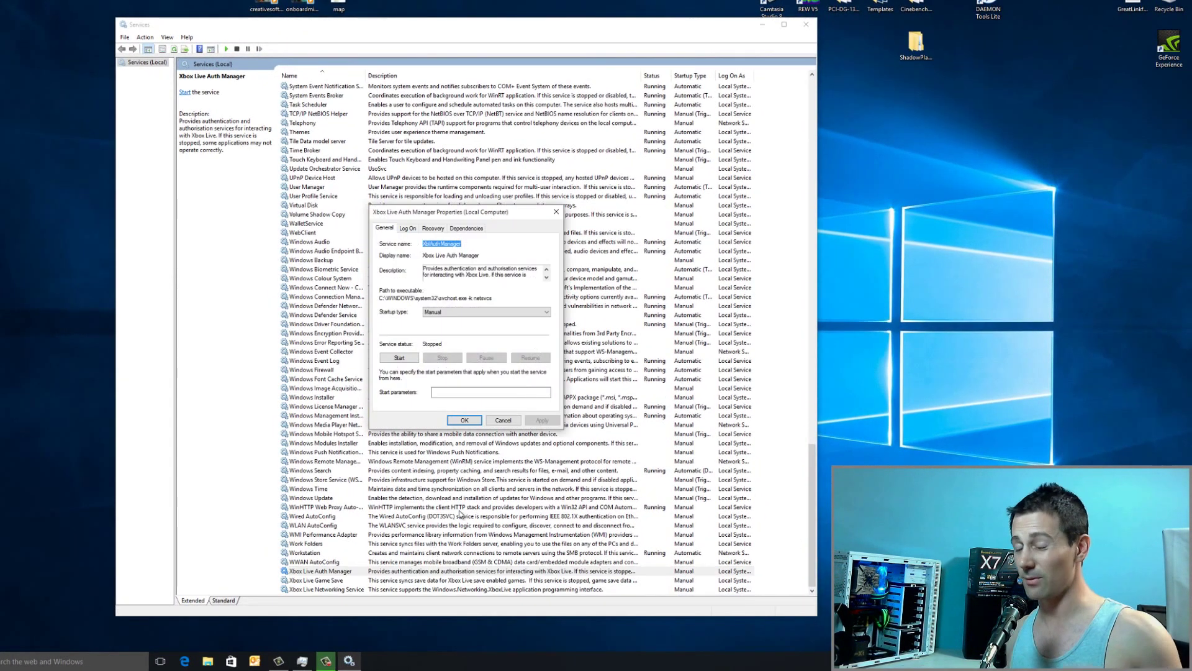
{"action": "left_click", "coordinate": [465, 420]}
Set Xbox Live Networking Service's startup type to Disabled and apply it.
{"action": "left_click", "coordinate": [389, 588]}
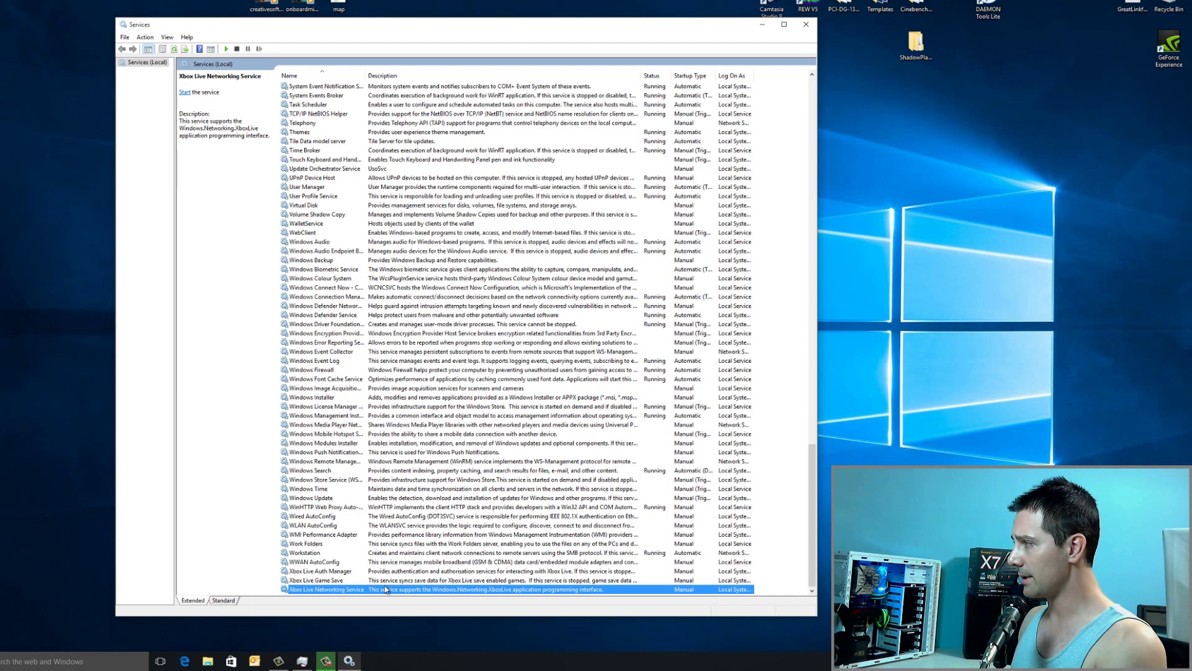
{"action": "right_click", "coordinate": [390, 590]}
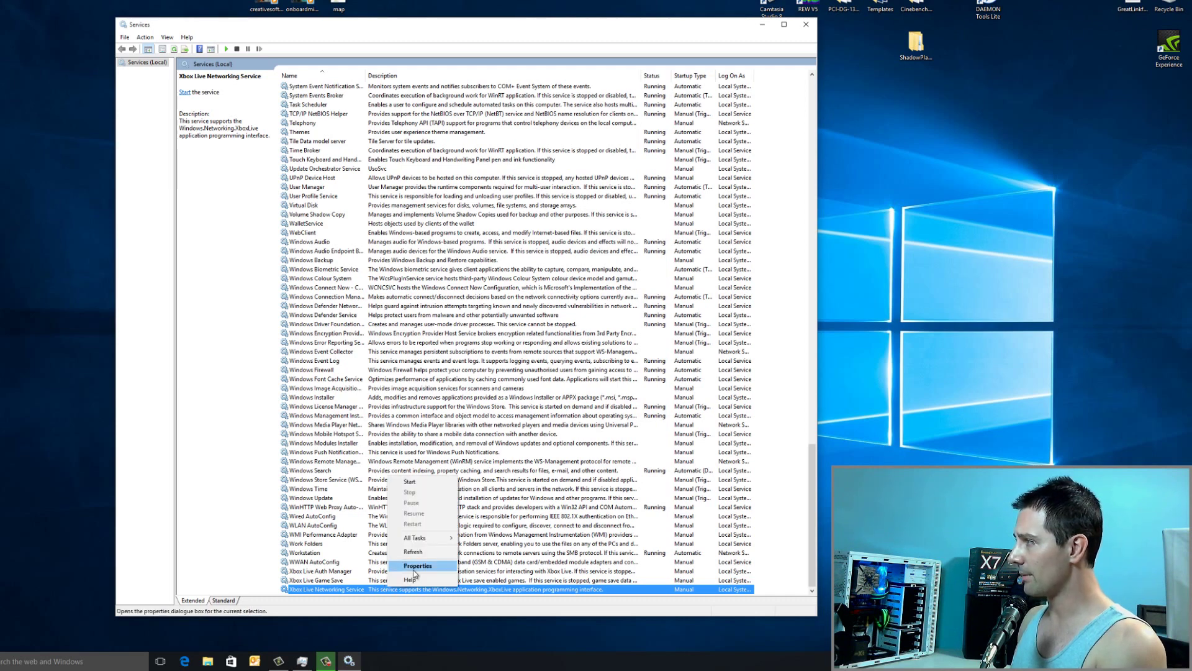
{"action": "left_click", "coordinate": [414, 573]}
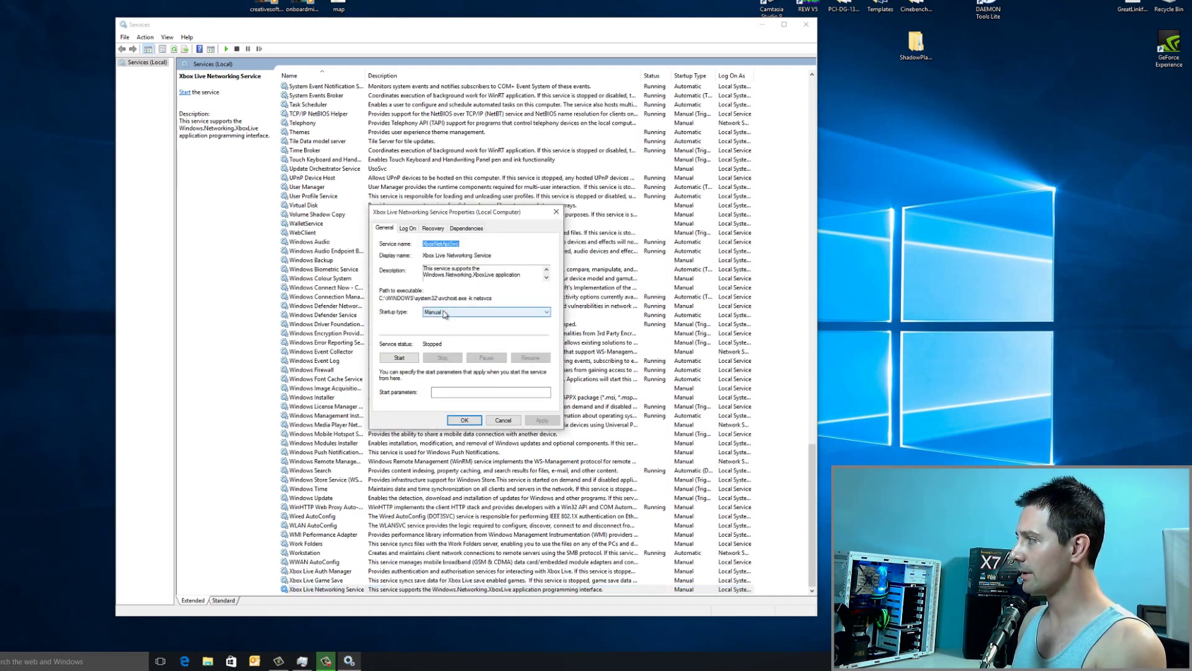
{"action": "left_click", "coordinate": [445, 312]}
{"action": "left_click", "coordinate": [439, 339]}
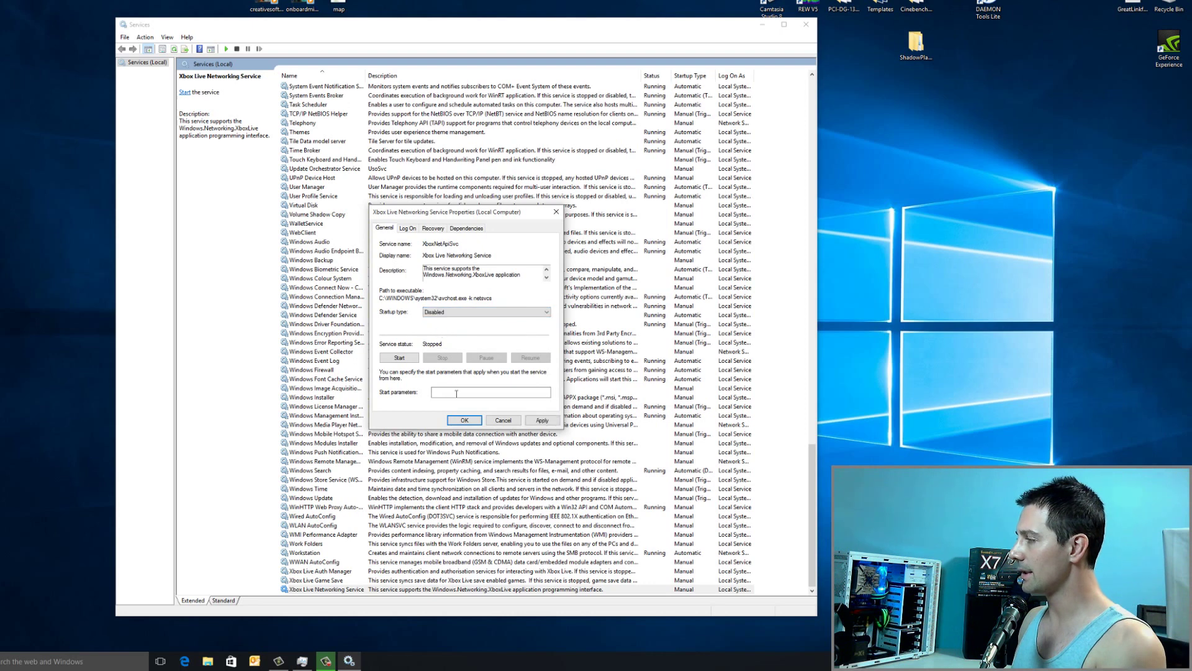
{"action": "left_click", "coordinate": [543, 421]}
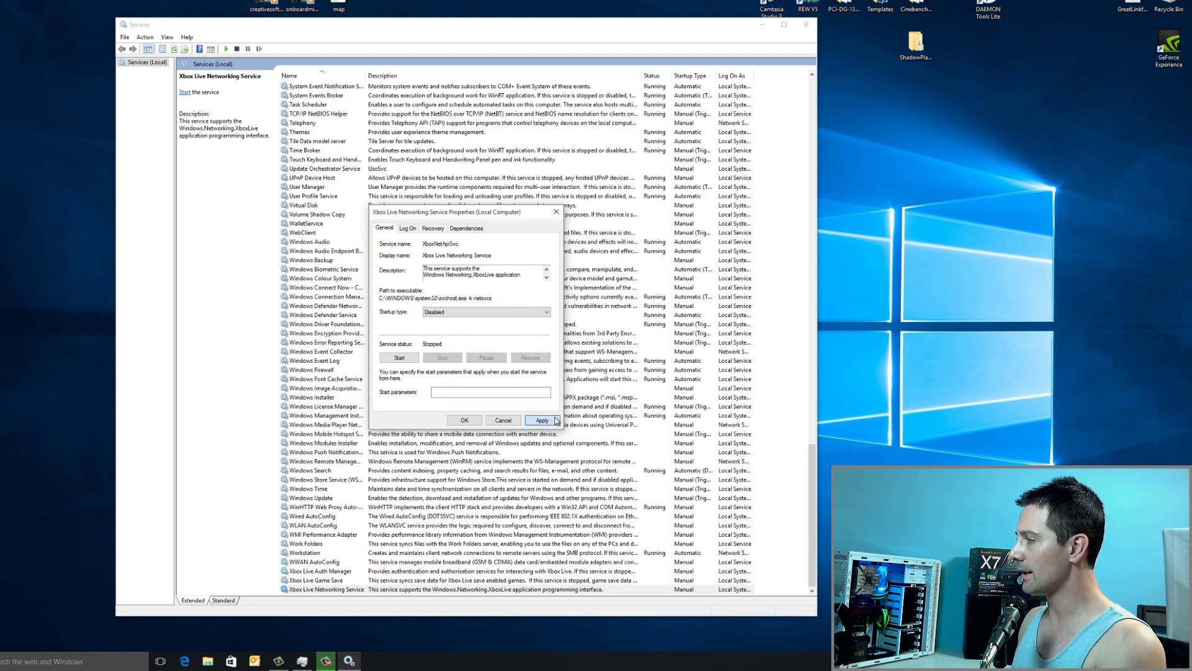
{"action": "left_click", "coordinate": [458, 421]}
Set Xbox Live Game Save's startup type to Disabled.
{"action": "left_click", "coordinate": [405, 570]}
{"action": "left_click", "coordinate": [397, 580]}
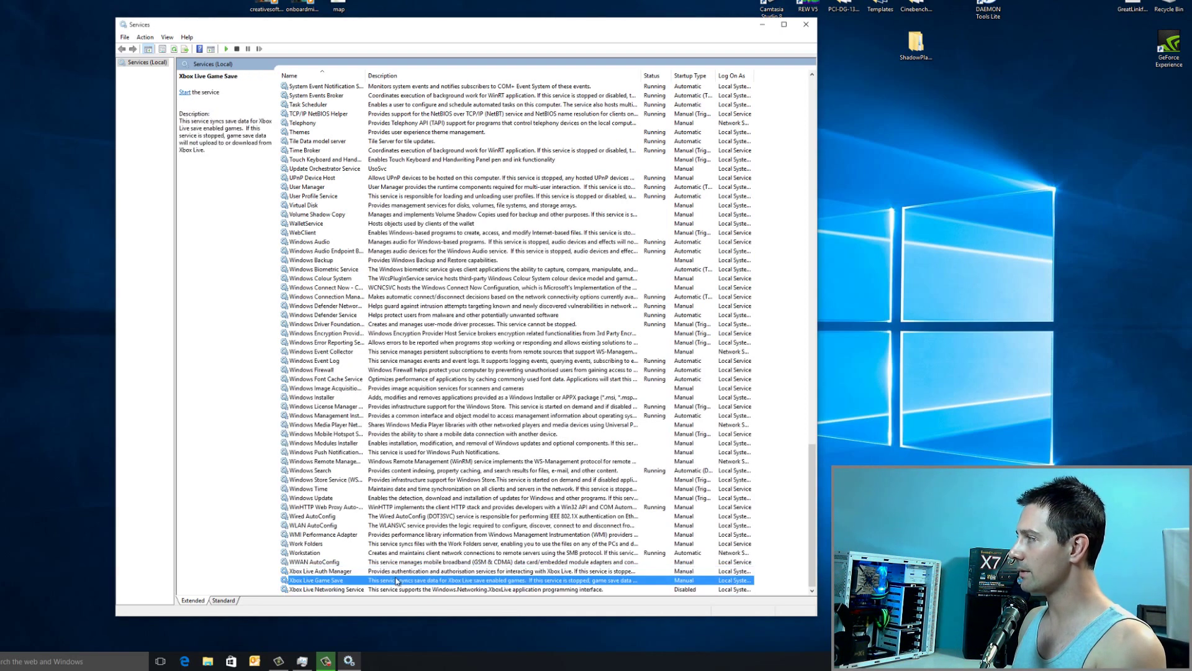
{"action": "right_click", "coordinate": [398, 580]}
{"action": "left_click", "coordinate": [419, 556]}
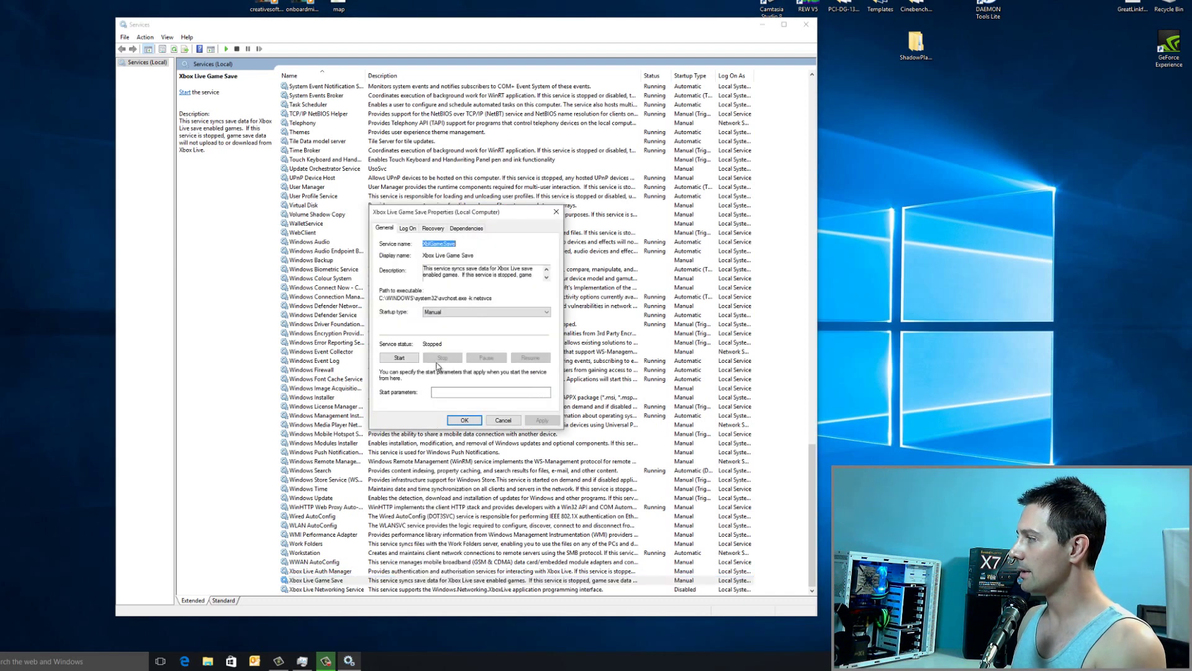
{"action": "left_click", "coordinate": [454, 314]}
{"action": "left_click", "coordinate": [447, 339]}
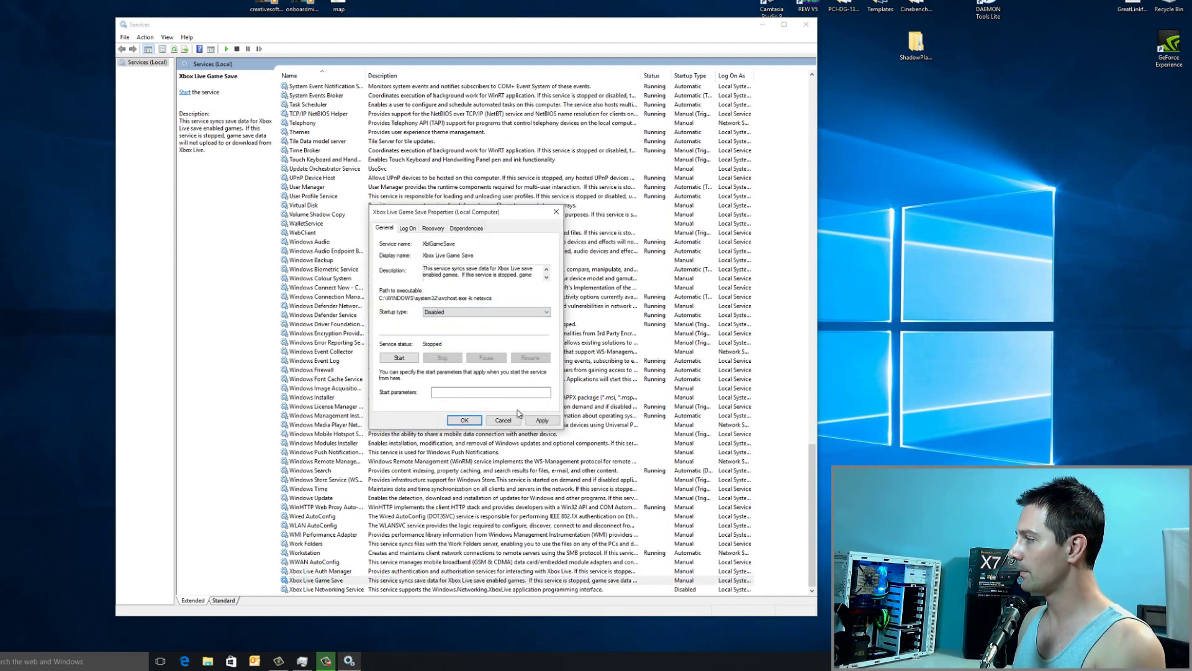
{"action": "left_click", "coordinate": [465, 420]}
Set Xbox Live Auth Manager's startup type to Disabled.
{"action": "right_click", "coordinate": [419, 571]}
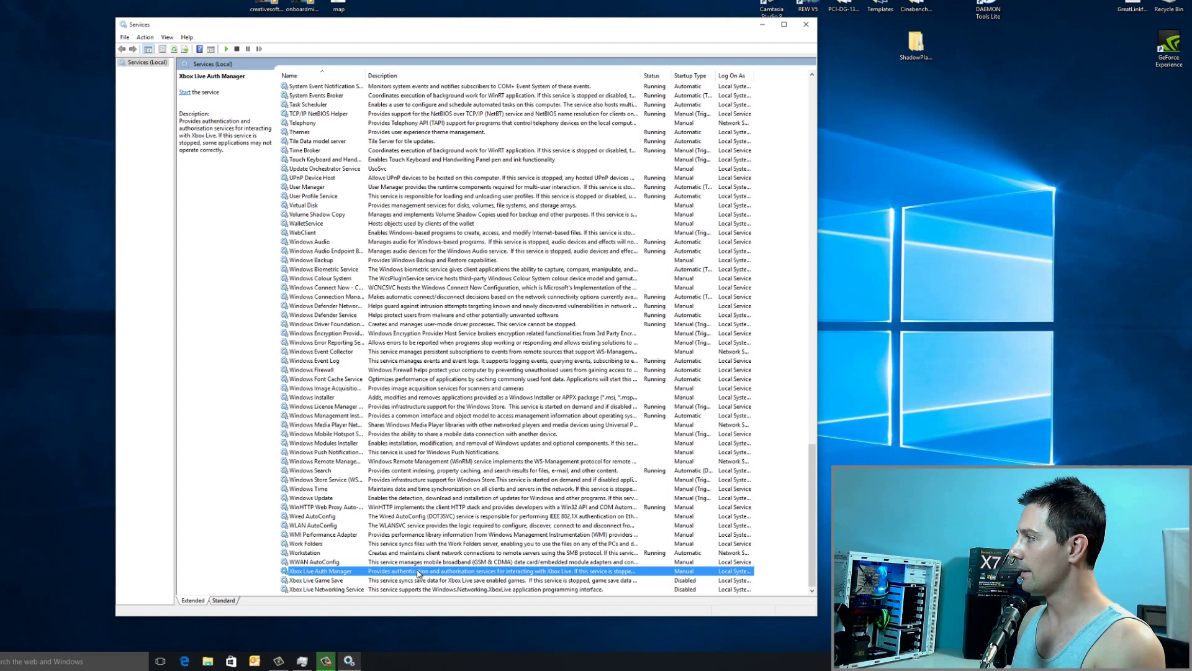
{"action": "left_click", "coordinate": [440, 547]}
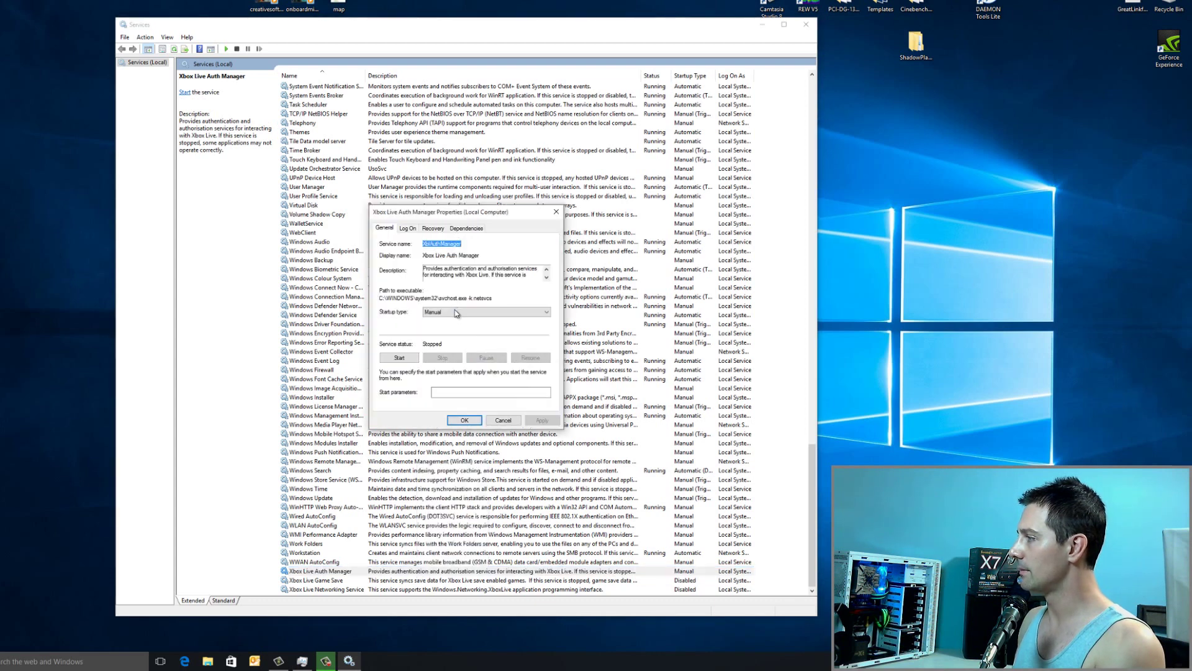
{"action": "left_click", "coordinate": [455, 314]}
{"action": "left_click", "coordinate": [452, 340]}
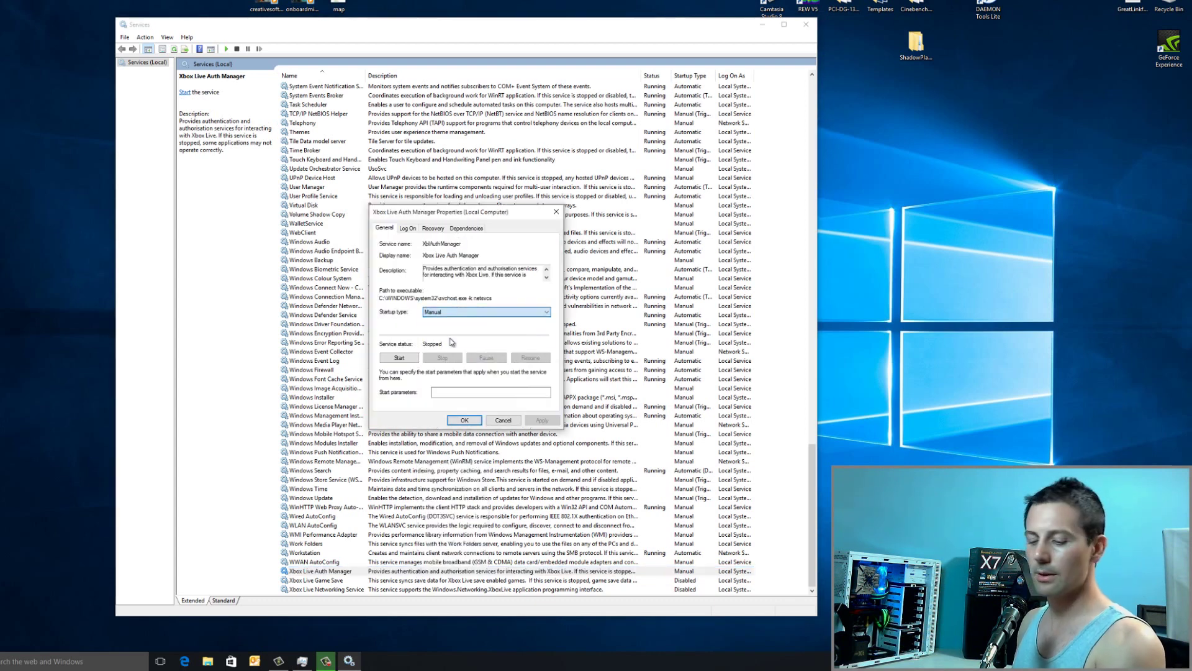
{"action": "left_click", "coordinate": [465, 421]}
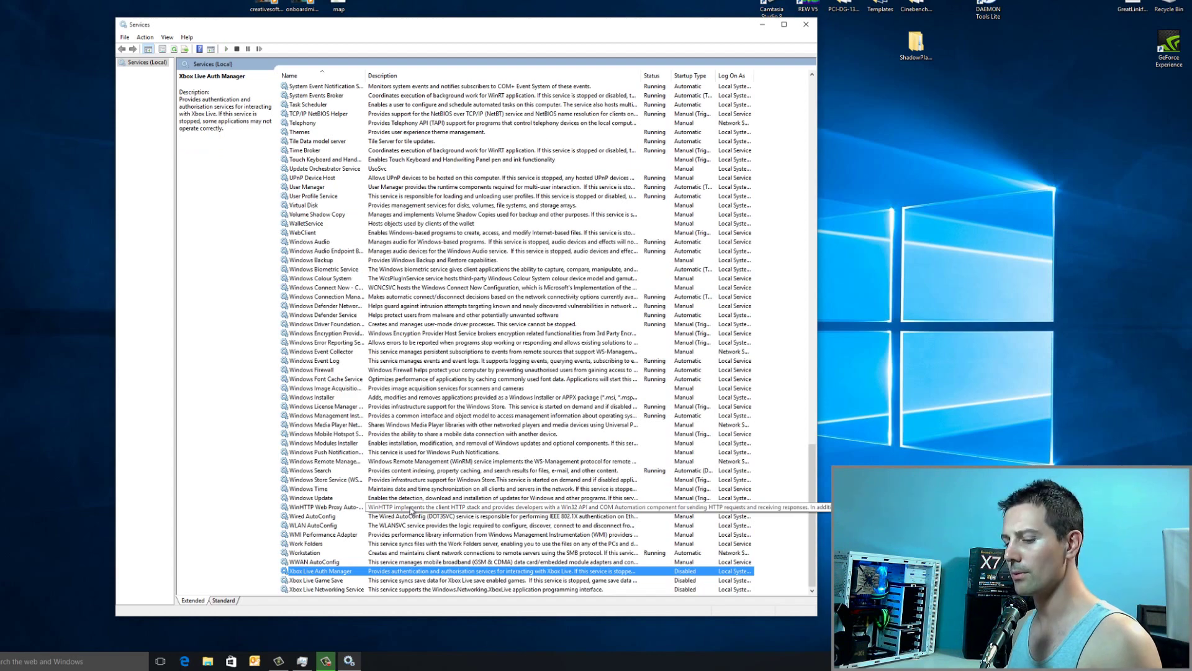
Change dmwappushsvc's startup type from Automatic (Delayed Start) to Disabled and apply.
{"action": "scroll", "coordinate": [402, 497], "scroll_direction": "up", "scroll_amount": 5}
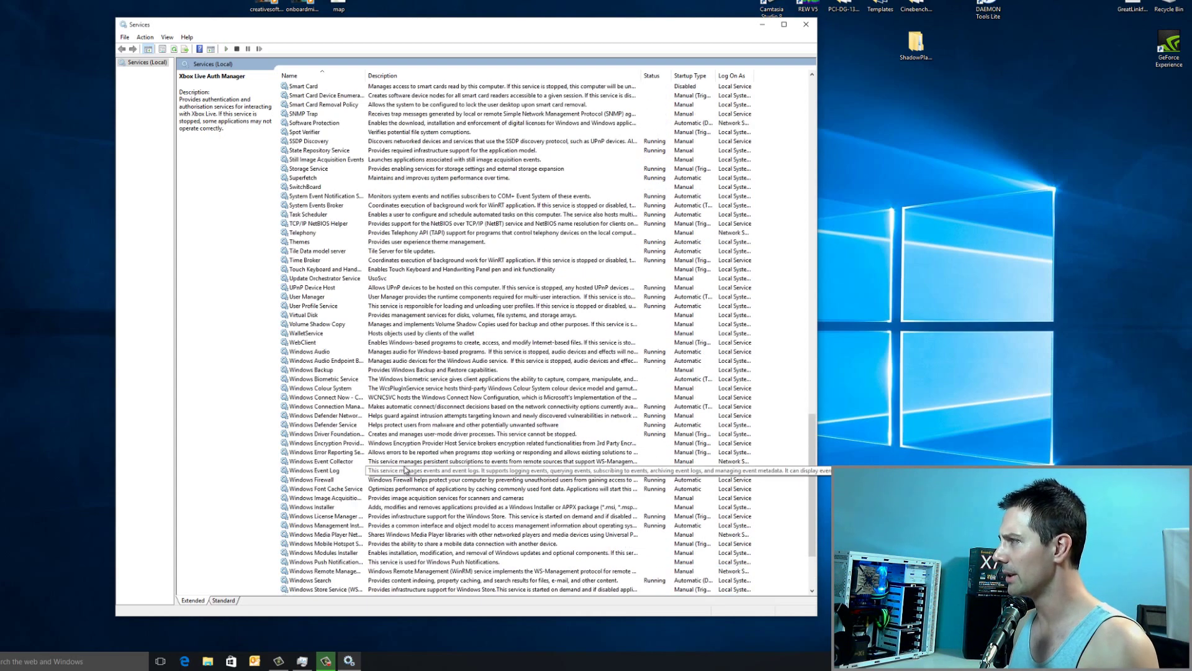
{"action": "scroll", "coordinate": [404, 466], "scroll_direction": "up", "scroll_amount": 11}
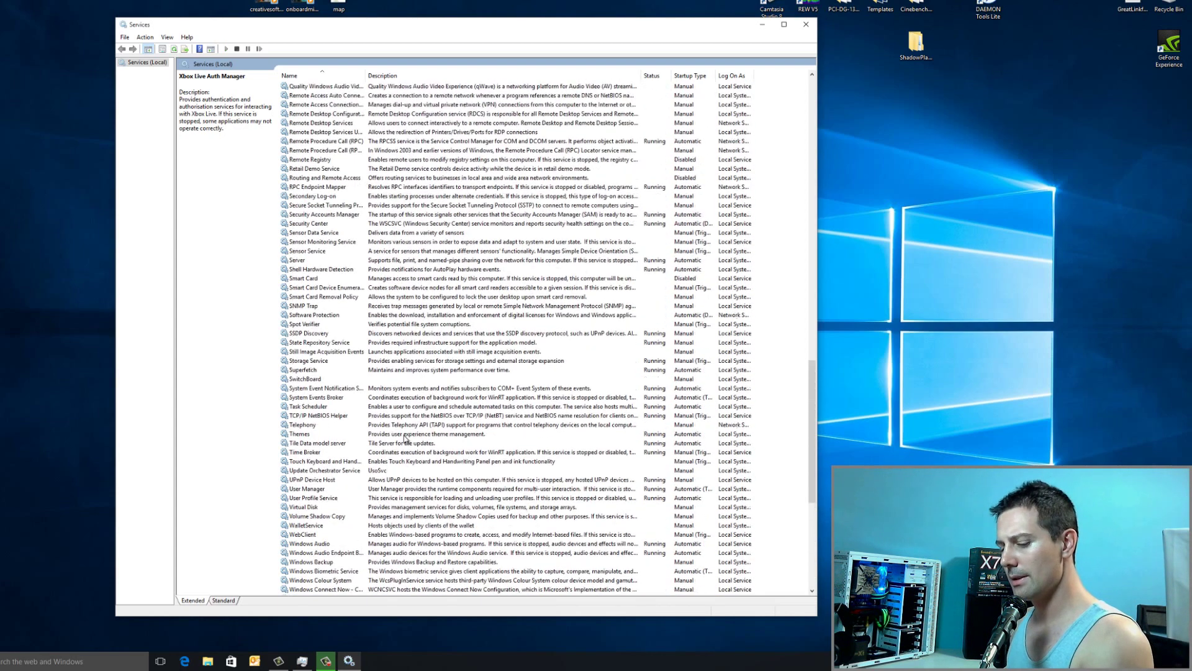
{"action": "scroll", "coordinate": [404, 404], "scroll_direction": "up", "scroll_amount": 13}
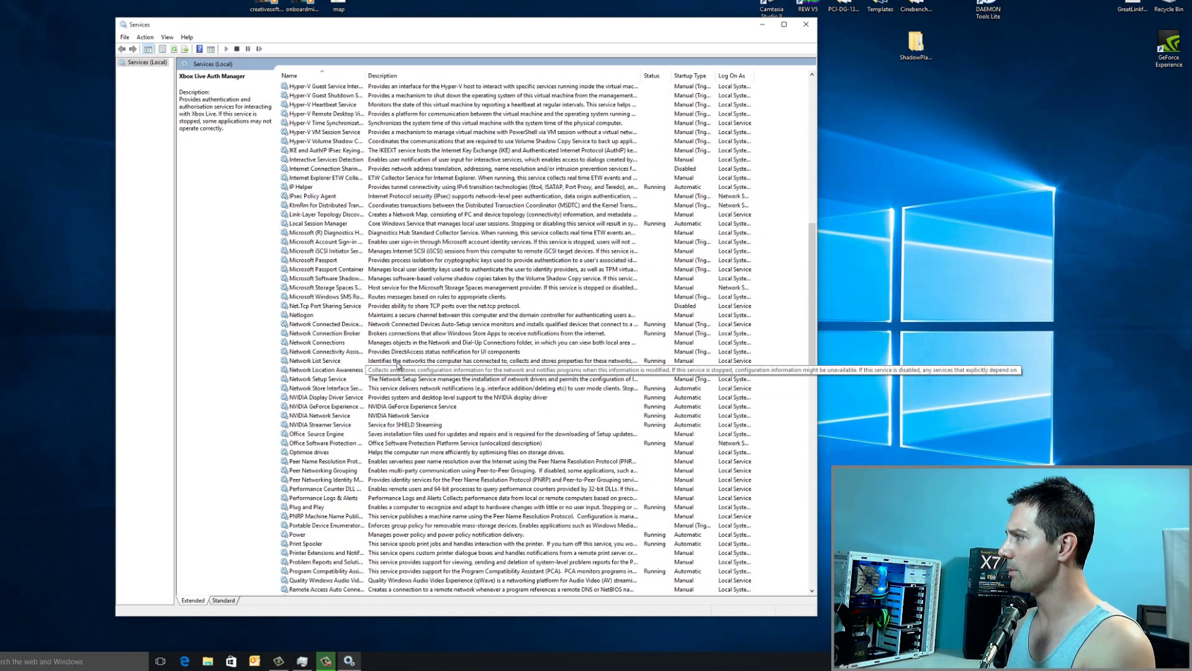
{"action": "scroll", "coordinate": [398, 365], "scroll_direction": "up", "scroll_amount": 7}
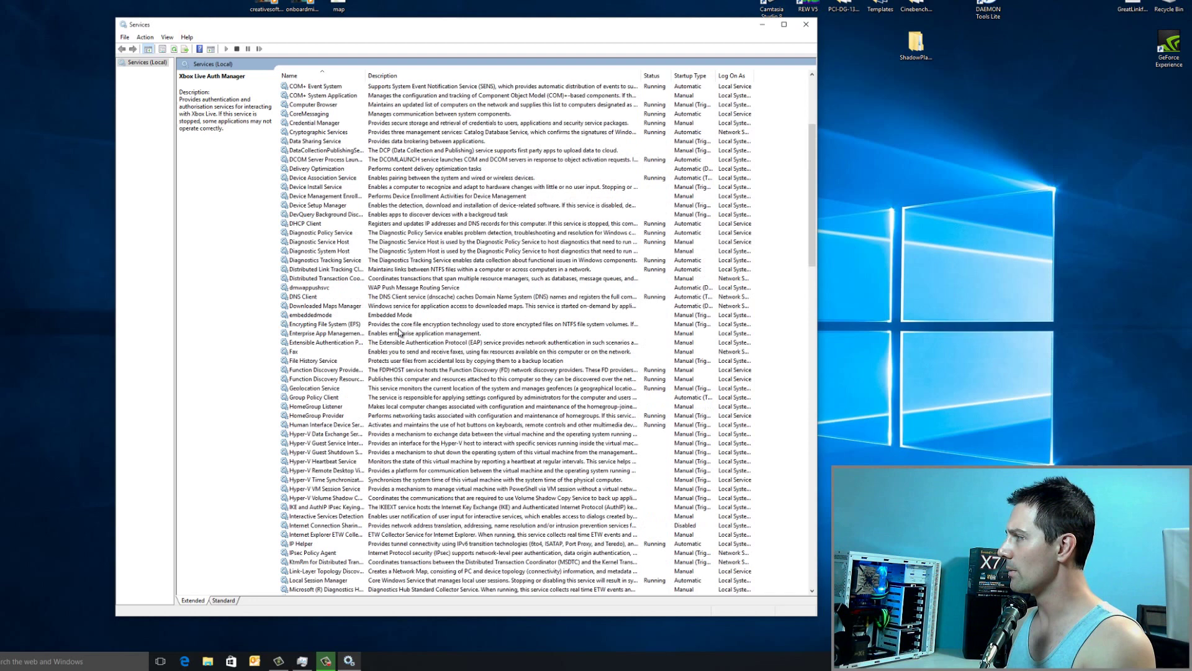
{"action": "scroll", "coordinate": [399, 333], "scroll_direction": "up", "scroll_amount": 3}
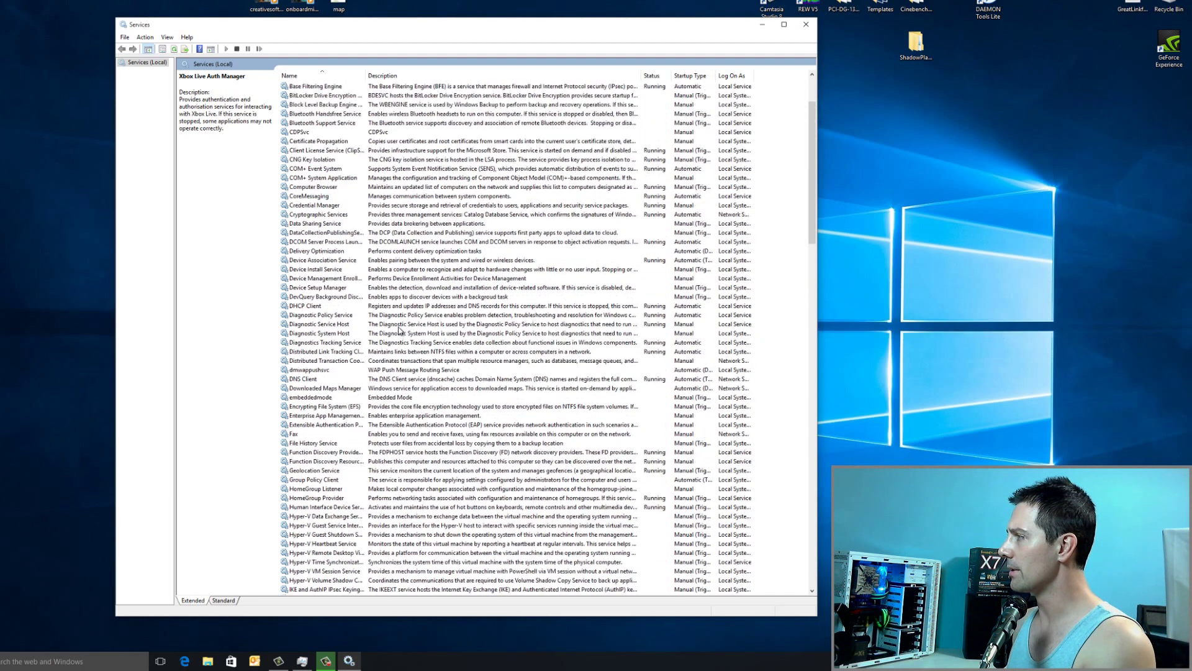
{"action": "left_click", "coordinate": [393, 371]}
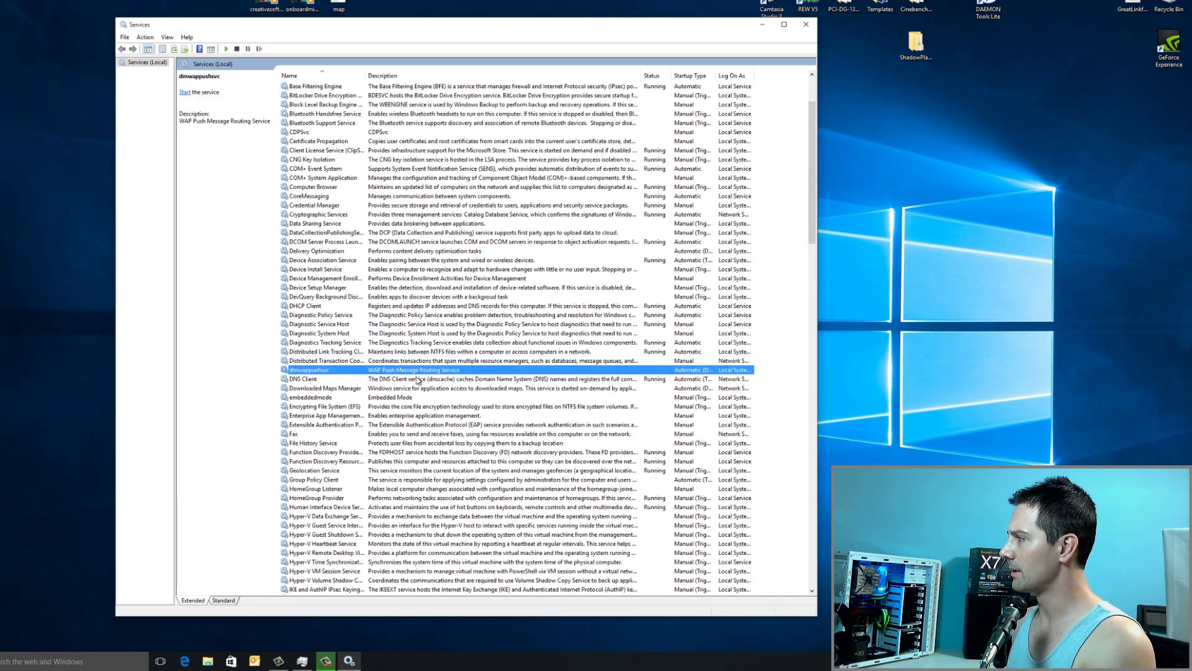
{"action": "right_click", "coordinate": [404, 374]}
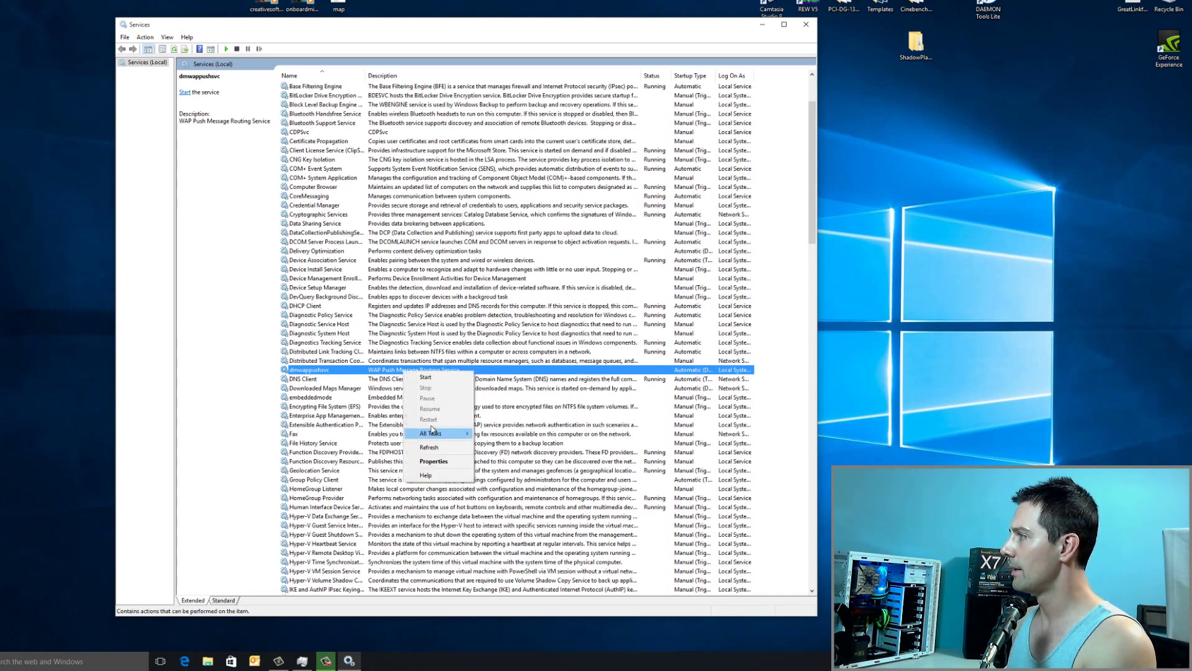
{"action": "left_click", "coordinate": [436, 462]}
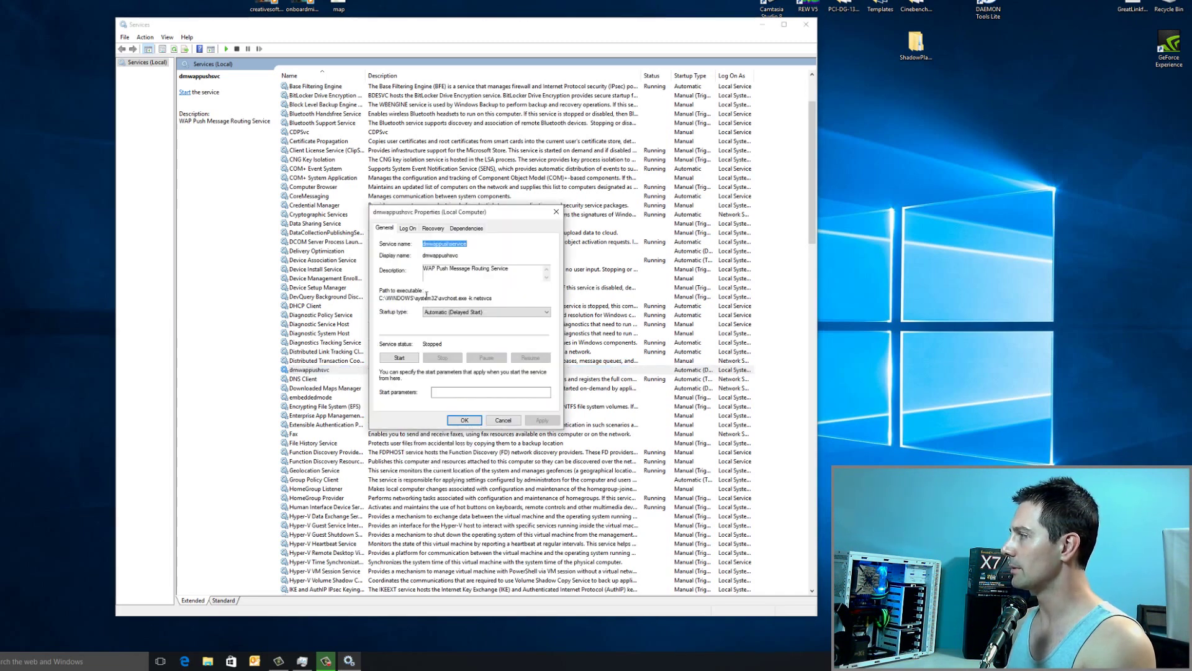
{"action": "left_click", "coordinate": [460, 312]}
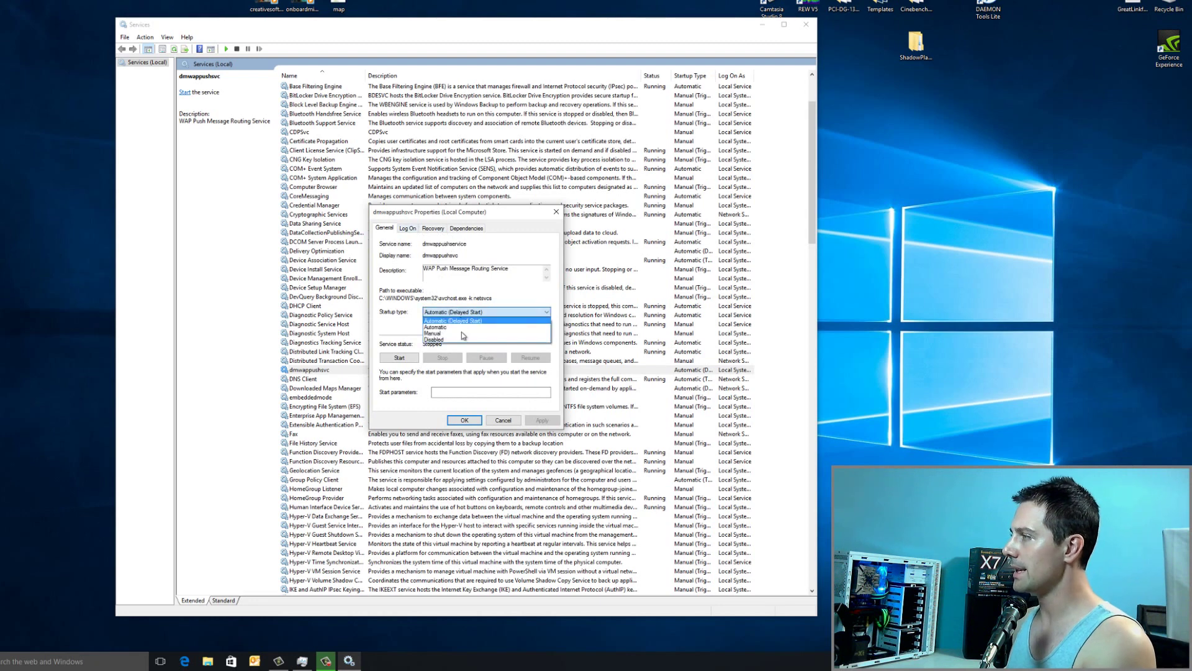
{"action": "left_click", "coordinate": [460, 344]}
{"action": "left_click", "coordinate": [540, 421]}
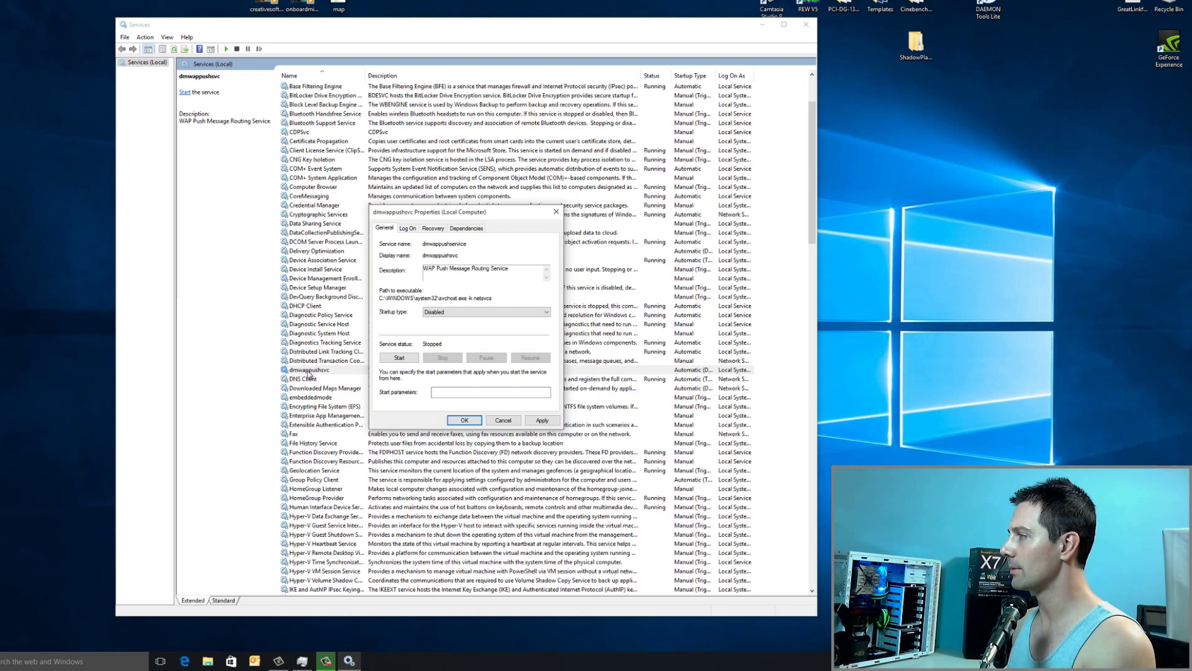
{"action": "left_click", "coordinate": [464, 421]}
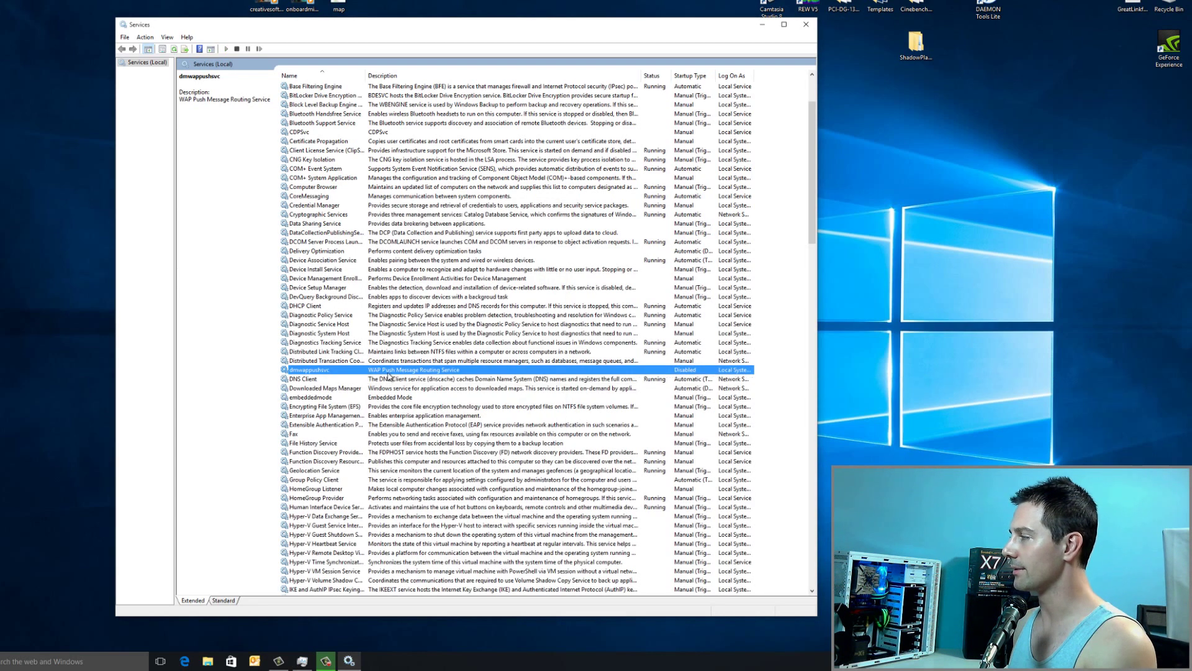
Set the Diagnostics Tracking Service's startup type to Disabled and apply it.
{"action": "left_click", "coordinate": [379, 345]}
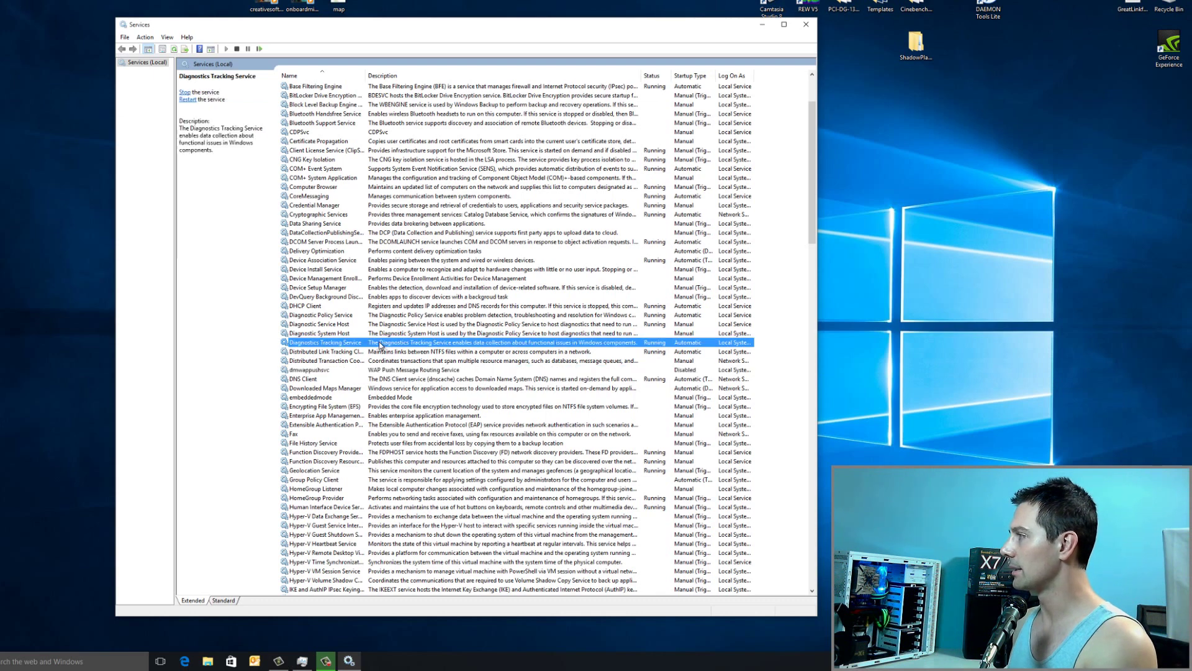
{"action": "right_click", "coordinate": [380, 346]}
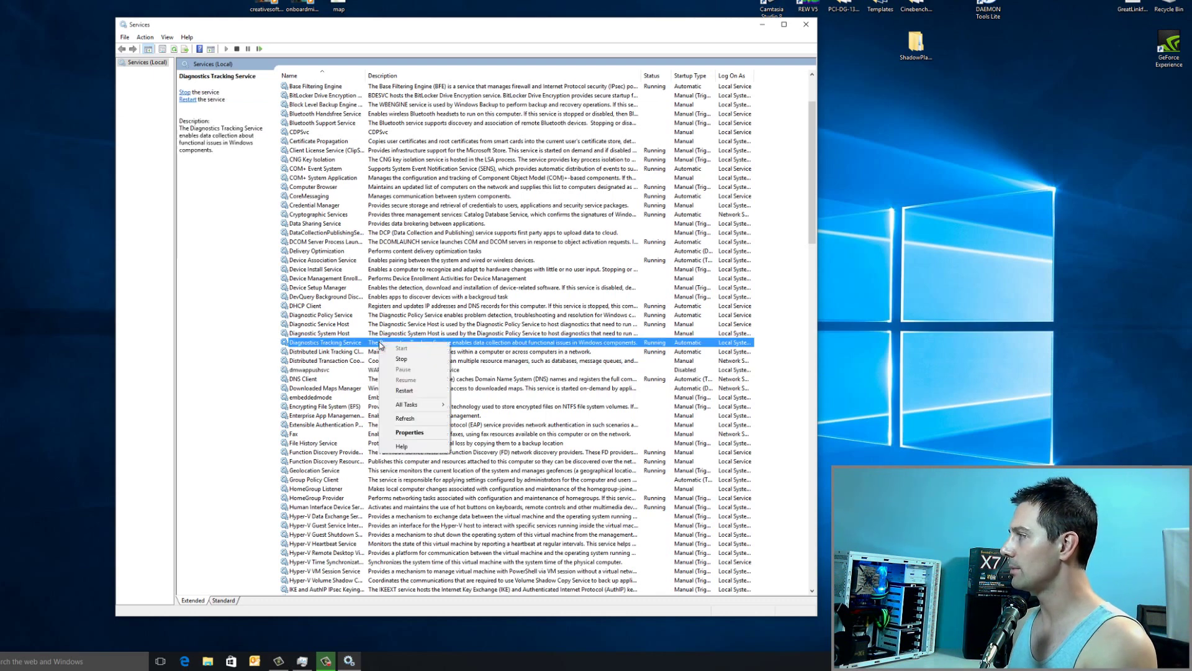
{"action": "left_click", "coordinate": [408, 433]}
{"action": "left_click", "coordinate": [434, 312]}
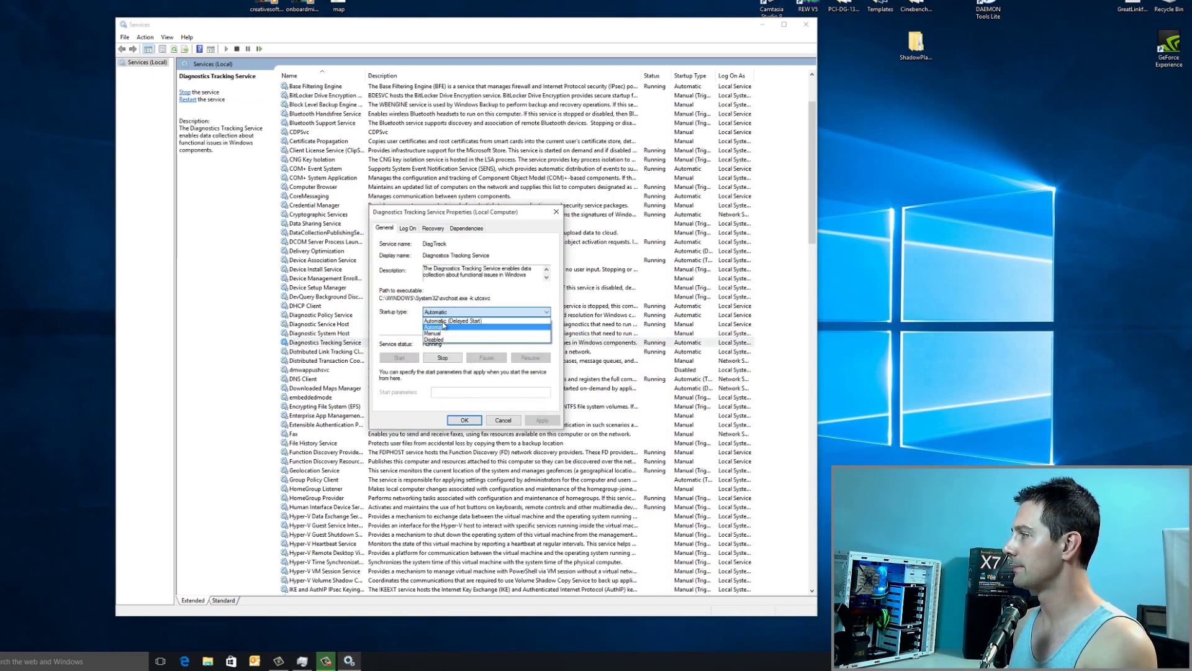
{"action": "left_click", "coordinate": [446, 345]}
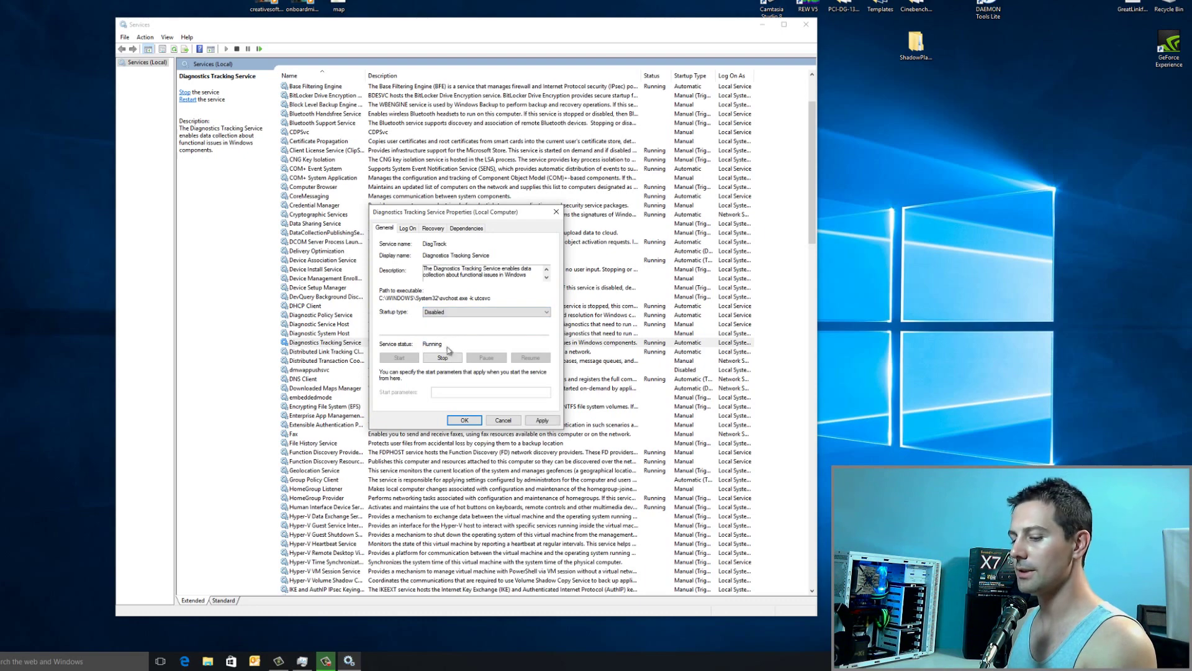
{"action": "left_click", "coordinate": [540, 422]}
{"action": "left_click", "coordinate": [464, 420]}
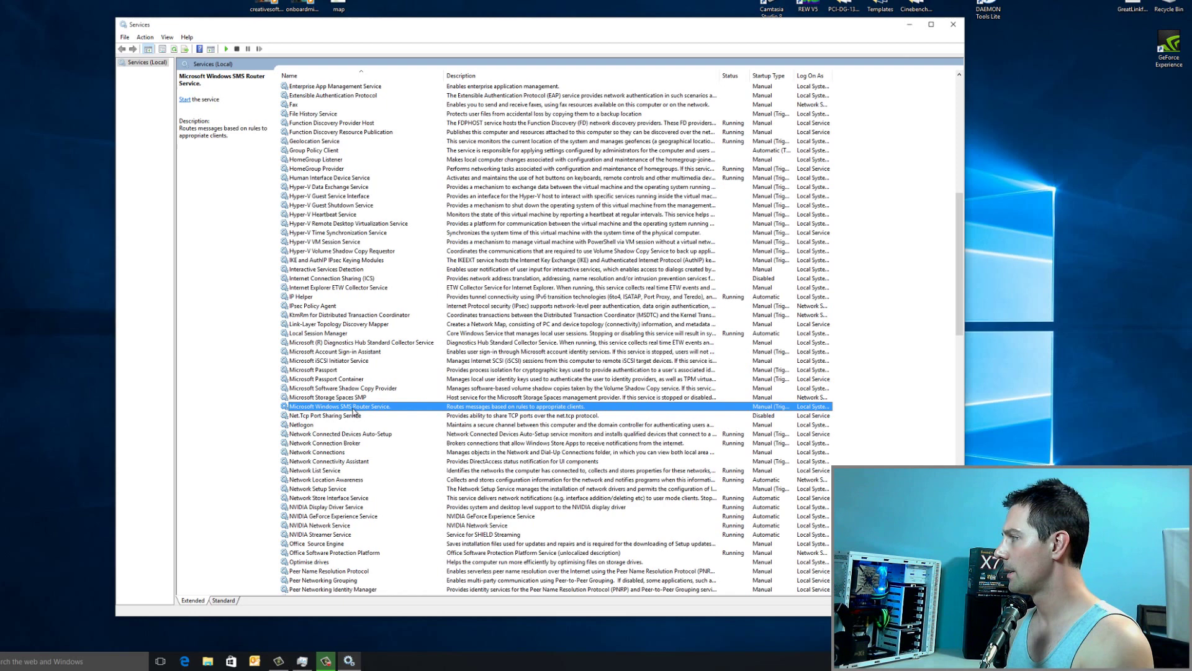
Set the Microsoft Windows SMS Router Service's startup type to Disabled and apply it.
{"action": "right_click", "coordinate": [354, 411]}
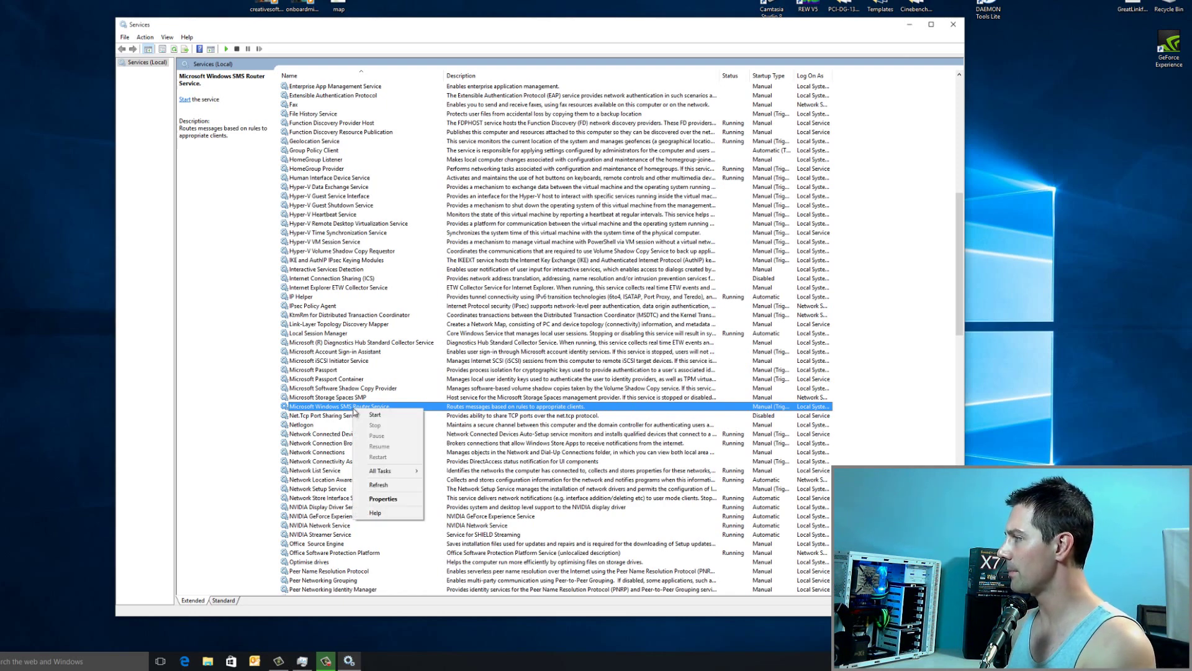
{"action": "left_click", "coordinate": [472, 408]}
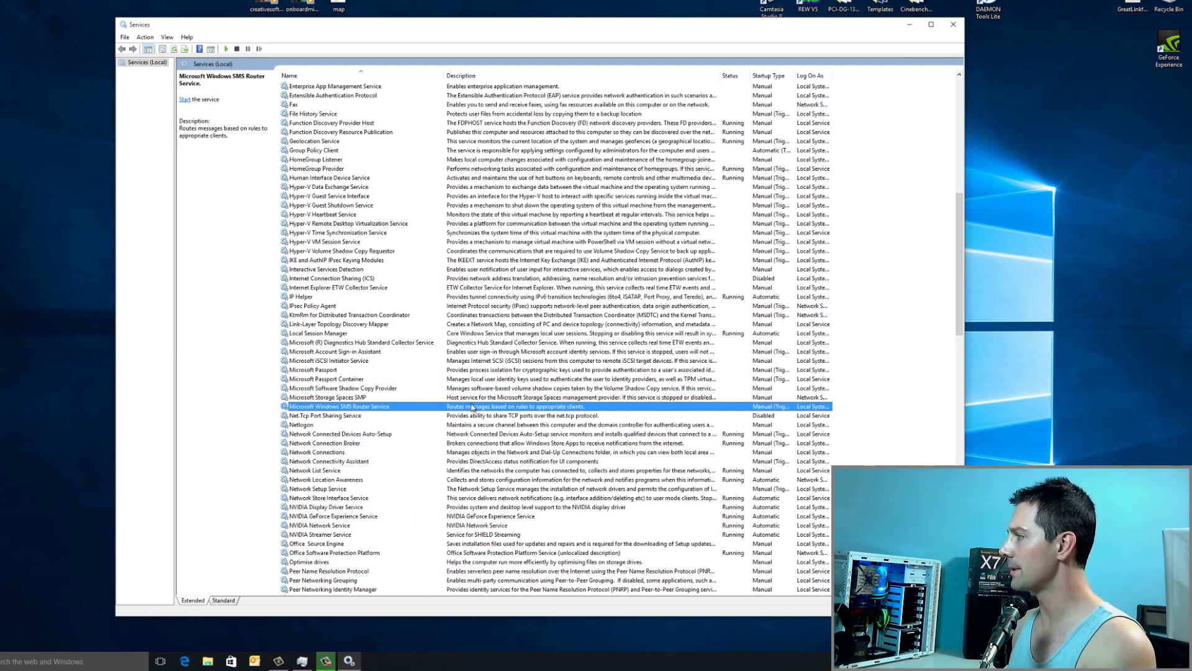
{"action": "right_click", "coordinate": [373, 409]}
{"action": "left_click", "coordinate": [388, 496]}
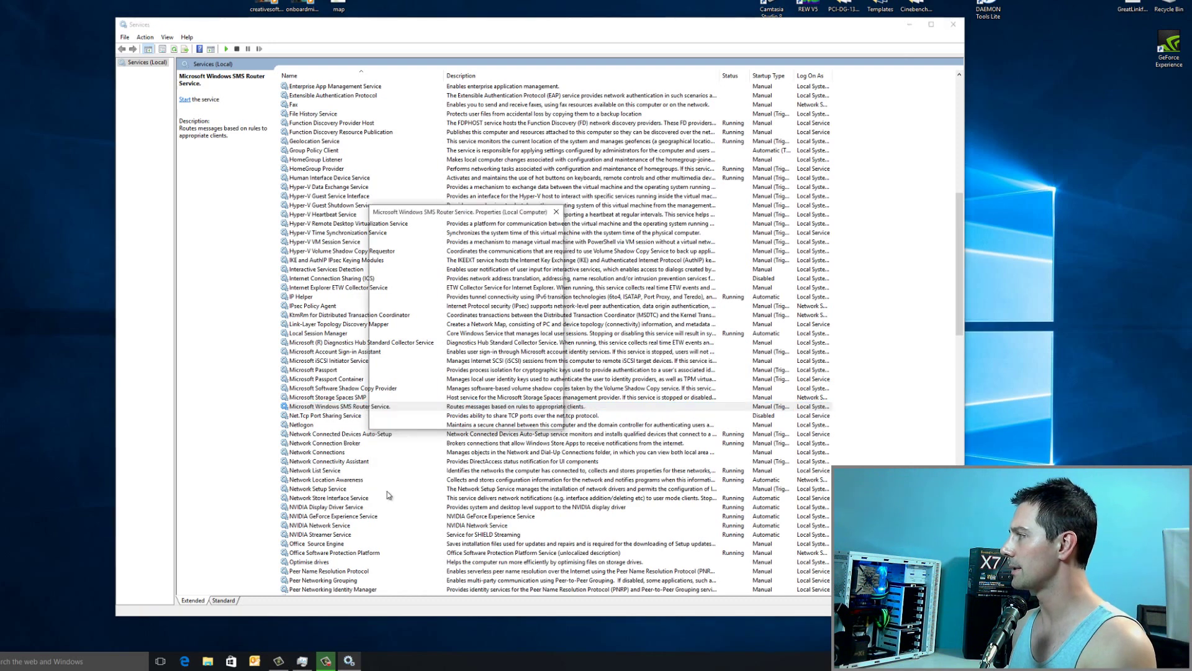
{"action": "left_click", "coordinate": [462, 319]}
{"action": "left_click", "coordinate": [461, 341]}
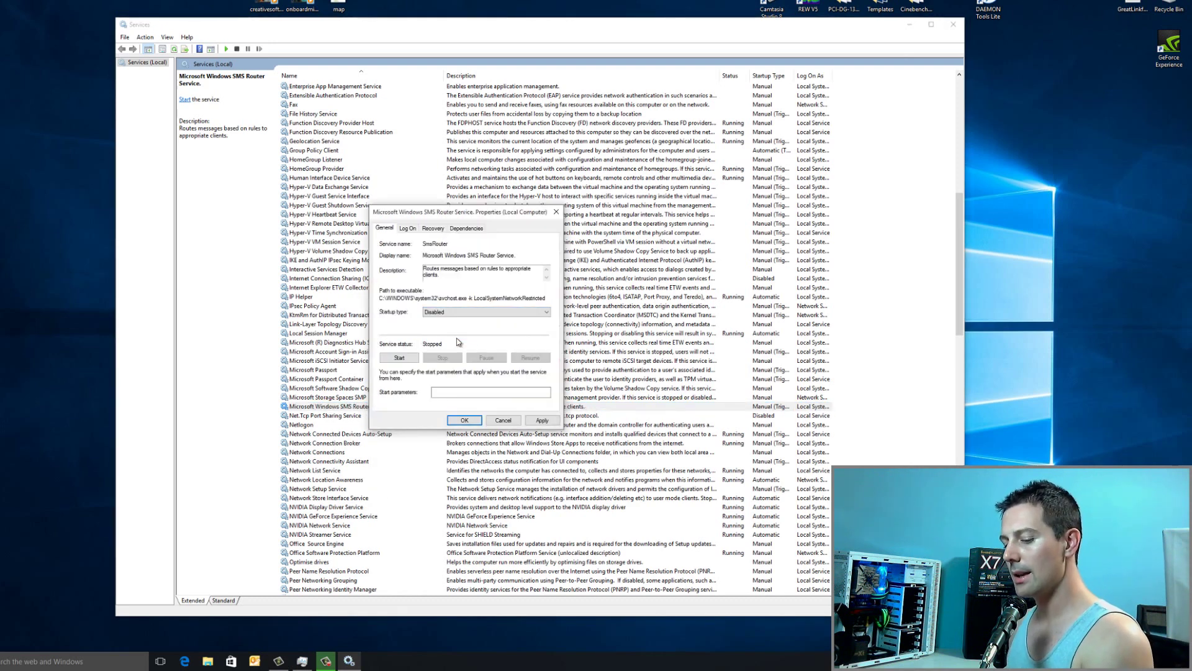
{"action": "left_click", "coordinate": [541, 420]}
{"action": "left_click", "coordinate": [464, 420]}
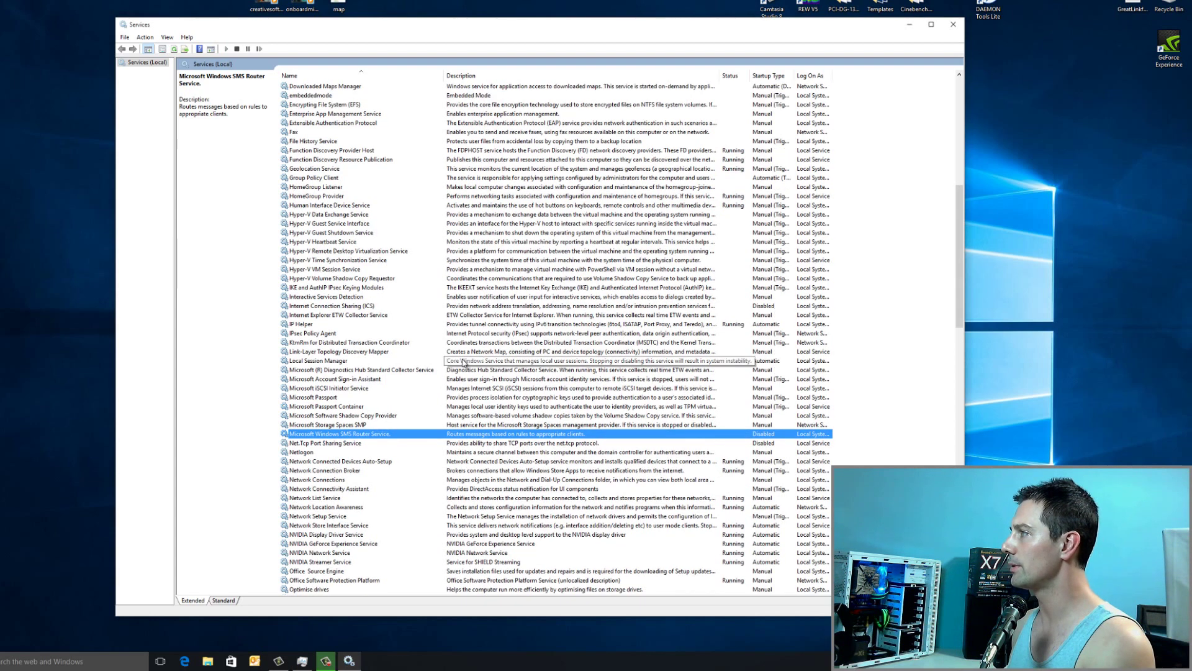
Disable the Hyper-V Volume Shadow Copy Requestor and Hyper-V VM Session Service.
{"action": "left_click", "coordinate": [356, 252]}
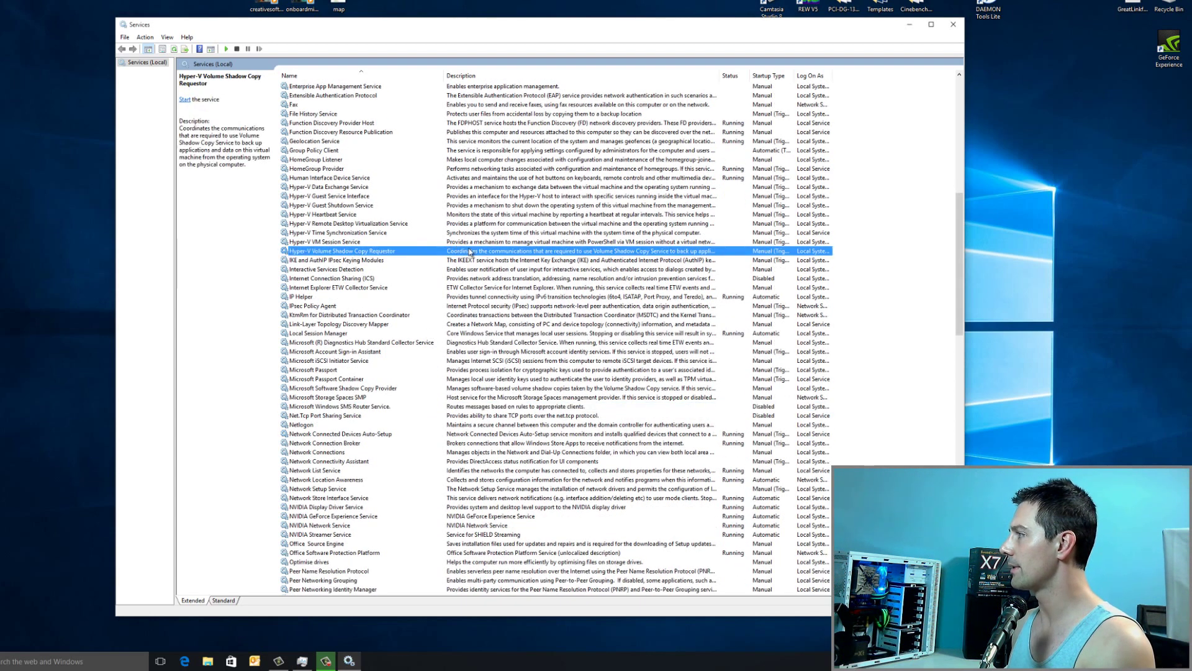
{"action": "right_click", "coordinate": [470, 252]}
{"action": "left_click", "coordinate": [496, 330]}
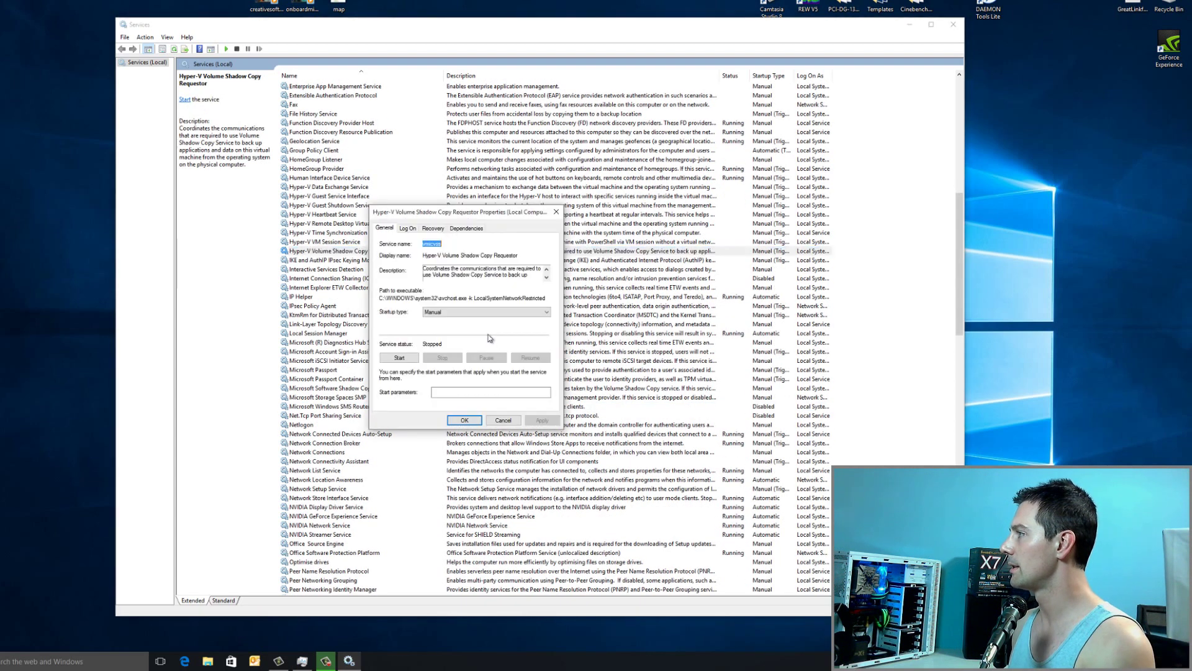
{"action": "left_click", "coordinate": [459, 314]}
{"action": "left_click", "coordinate": [452, 345]}
{"action": "left_click", "coordinate": [454, 421]}
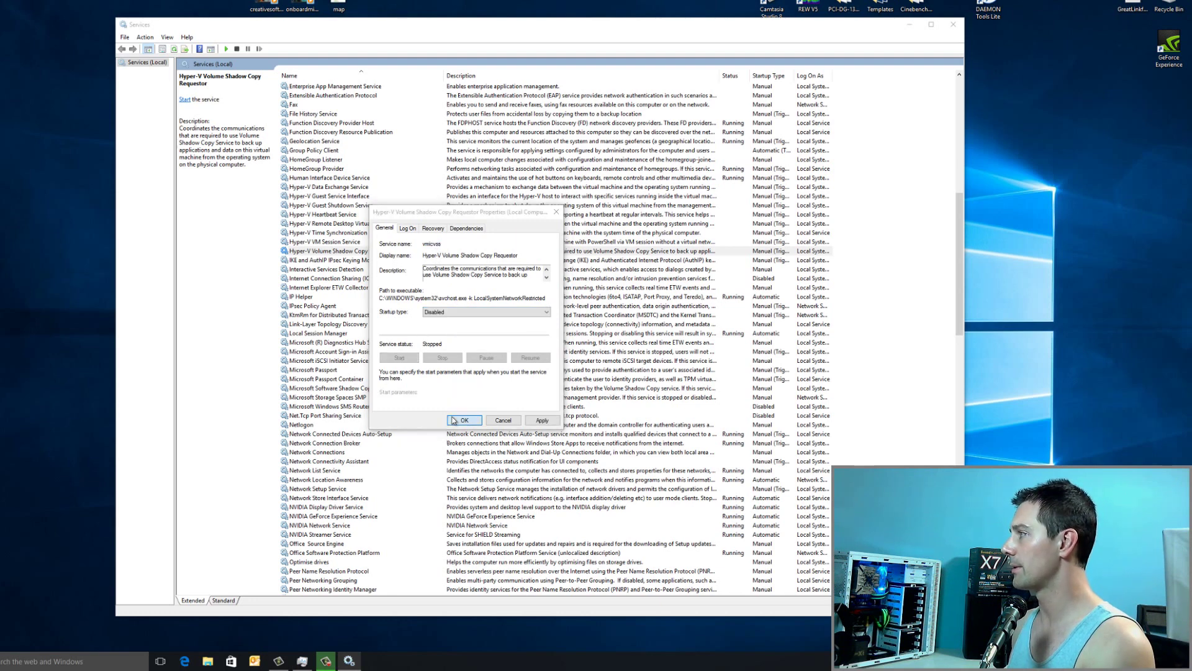
{"action": "left_click", "coordinate": [457, 242]}
{"action": "right_click", "coordinate": [458, 243]}
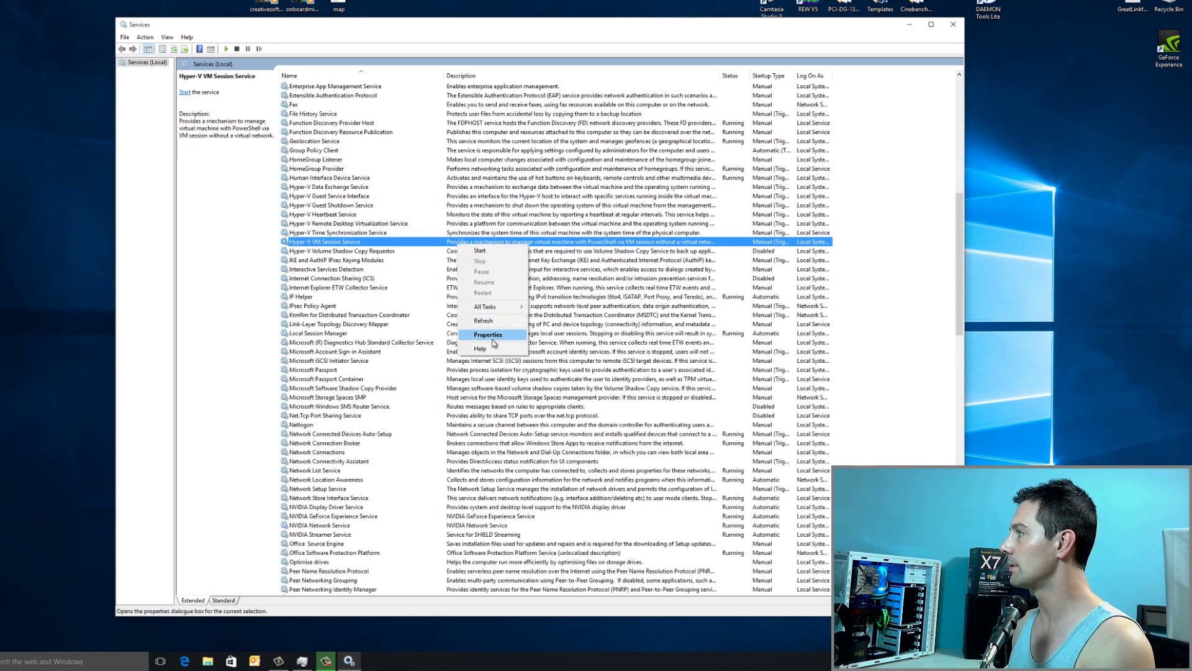
{"action": "left_click", "coordinate": [472, 322]}
{"action": "left_click", "coordinate": [467, 311]}
{"action": "left_click", "coordinate": [452, 343]}
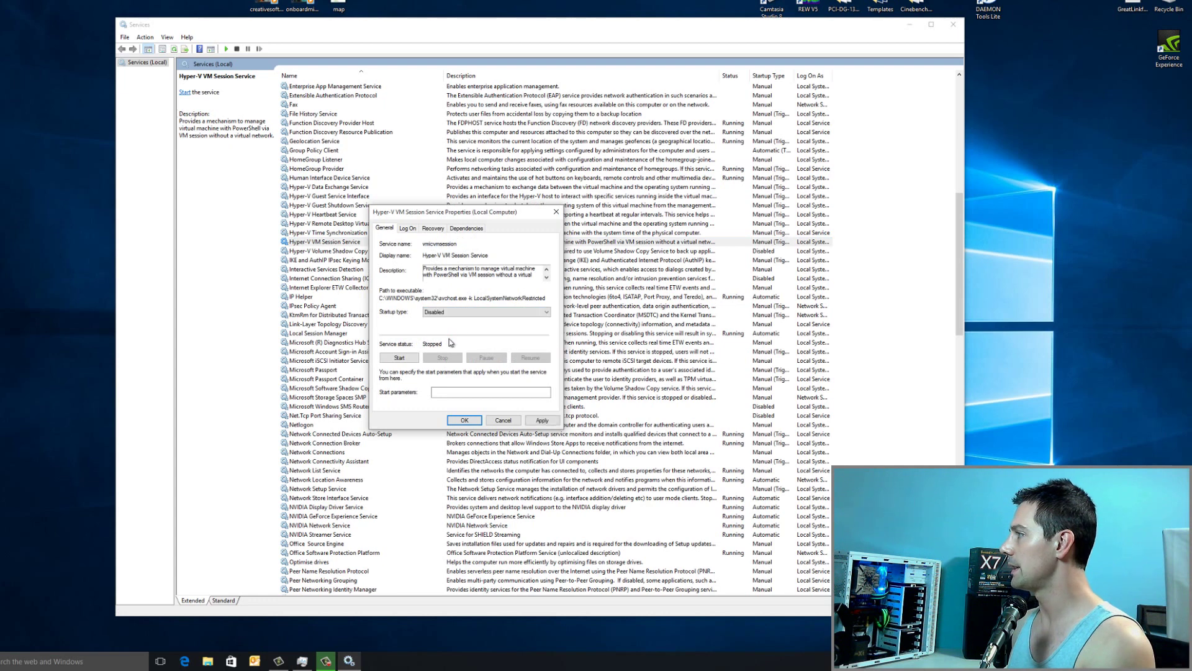
{"action": "left_click", "coordinate": [463, 421]}
Disable the Hyper-V Time Synchronization and Remote Desktop Virtualization services.
{"action": "left_click", "coordinate": [463, 234]}
{"action": "right_click", "coordinate": [462, 234]}
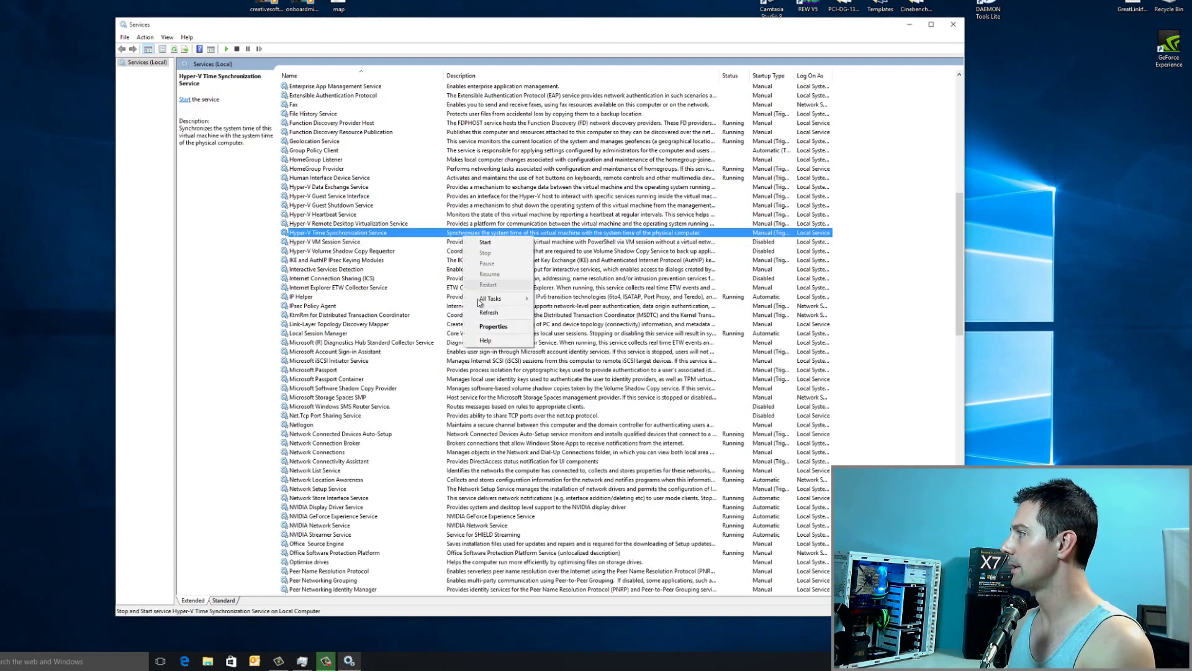
{"action": "left_click", "coordinate": [476, 321]}
{"action": "left_click", "coordinate": [459, 312]}
{"action": "left_click", "coordinate": [457, 342]}
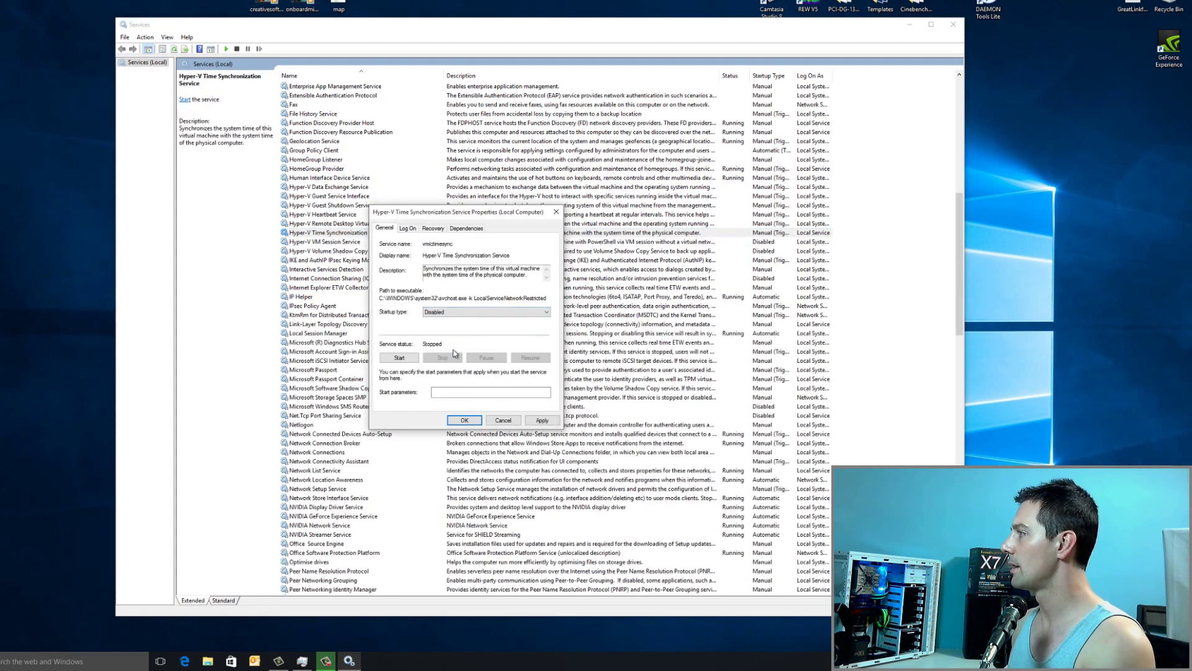
{"action": "left_click", "coordinate": [464, 420]}
{"action": "left_click", "coordinate": [459, 223]}
{"action": "right_click", "coordinate": [460, 223]}
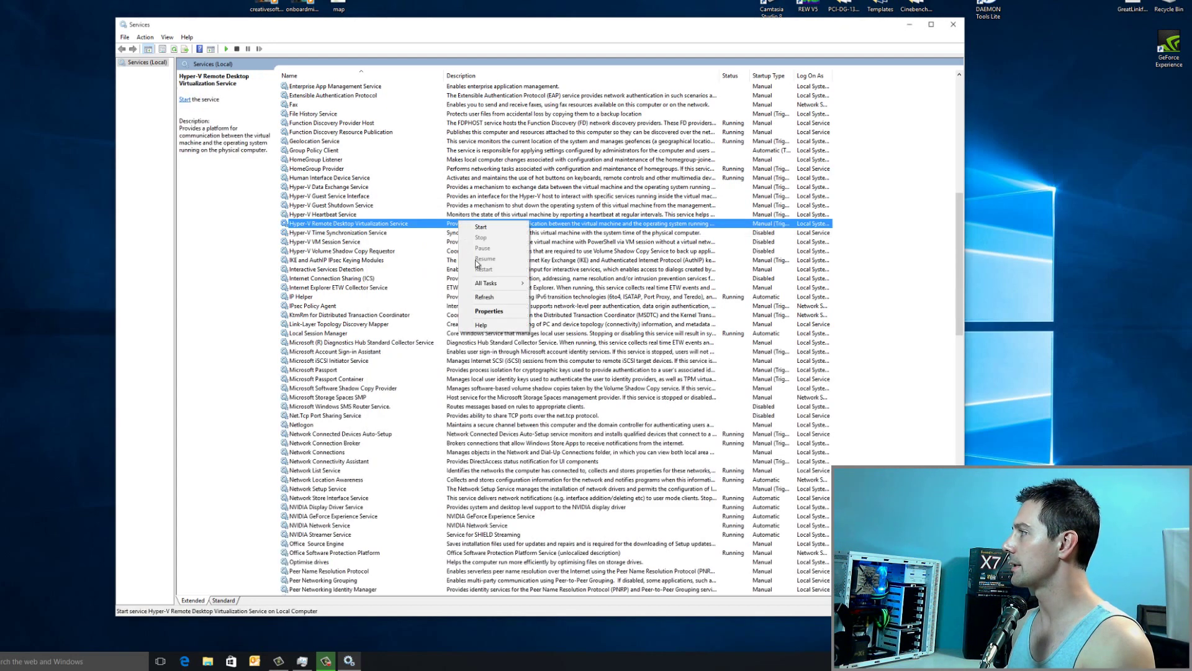
{"action": "left_click", "coordinate": [478, 321]}
{"action": "left_click", "coordinate": [472, 311]}
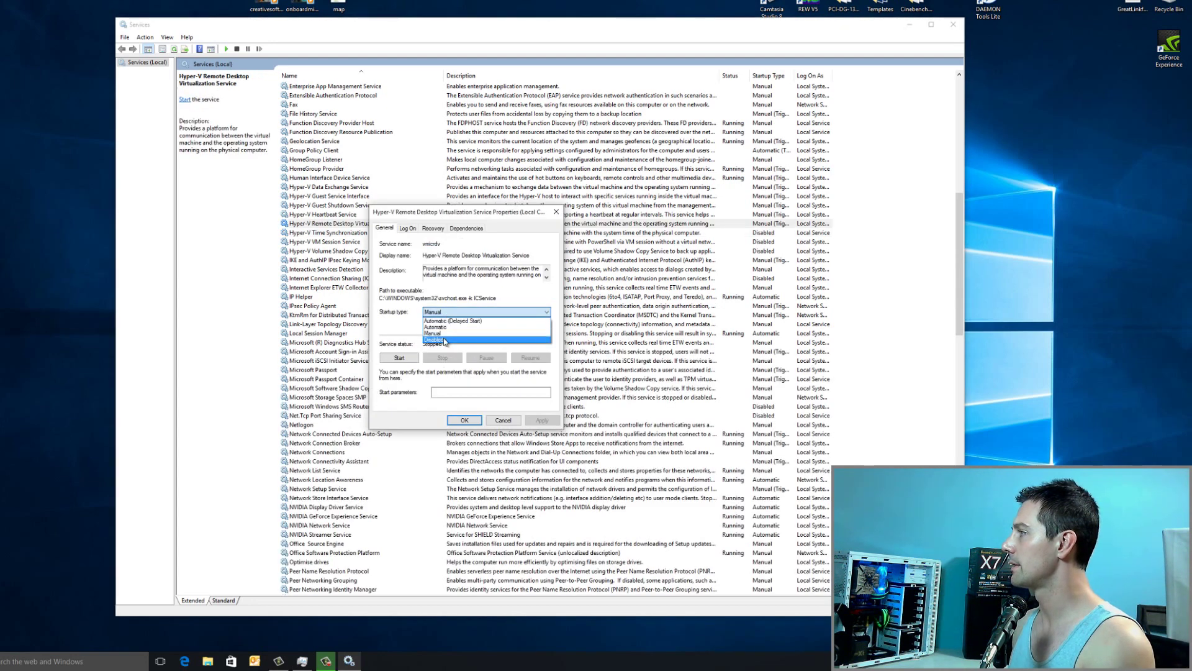
{"action": "left_click", "coordinate": [447, 340]}
{"action": "left_click", "coordinate": [466, 420]}
Disable the Hyper-V Heartbeat and Guest Shutdown services.
{"action": "right_click", "coordinate": [459, 214]}
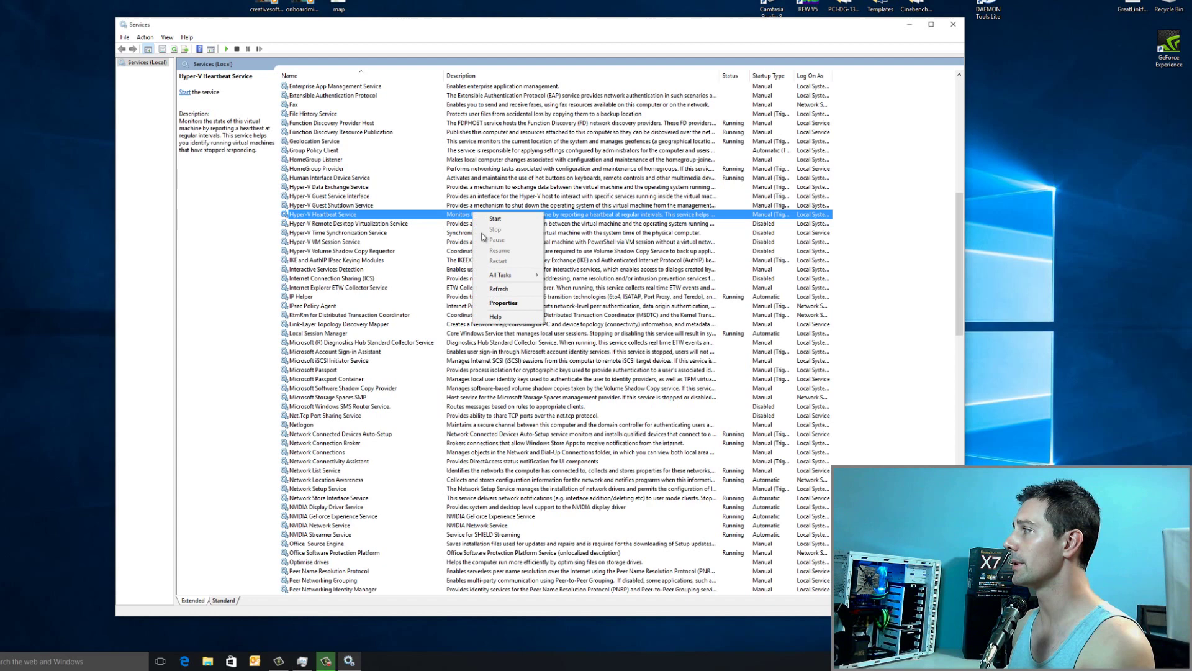
{"action": "left_click", "coordinate": [478, 313]}
{"action": "left_click", "coordinate": [459, 311]}
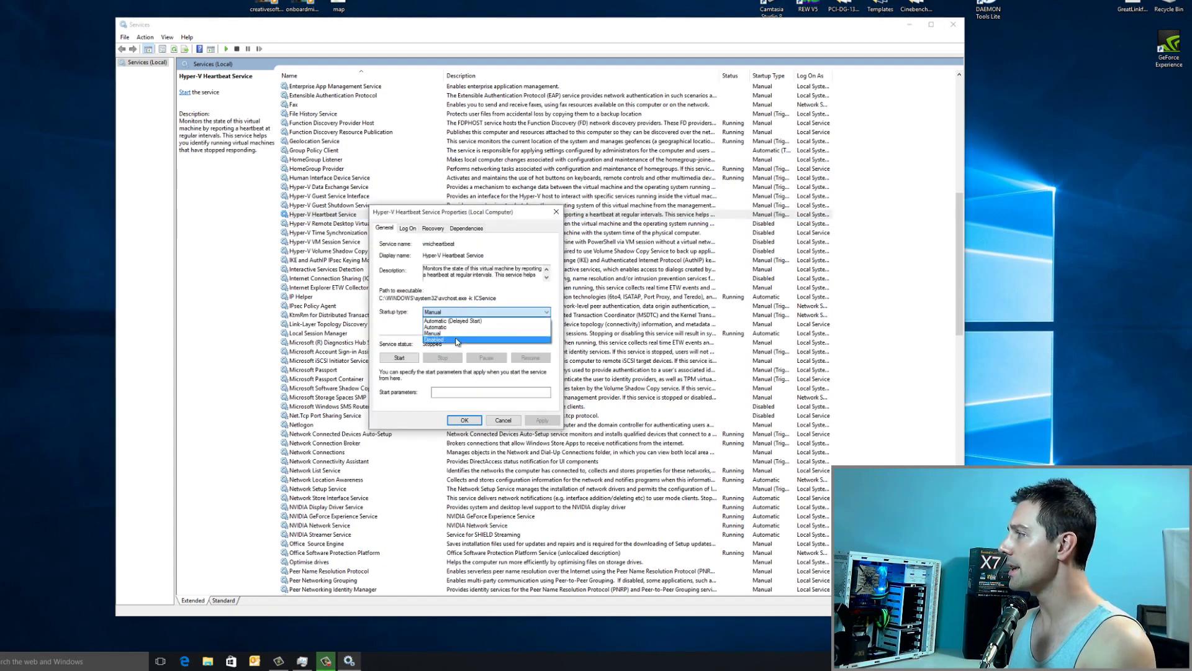
{"action": "left_click", "coordinate": [459, 340]}
{"action": "left_click", "coordinate": [465, 421]}
{"action": "right_click", "coordinate": [466, 207]}
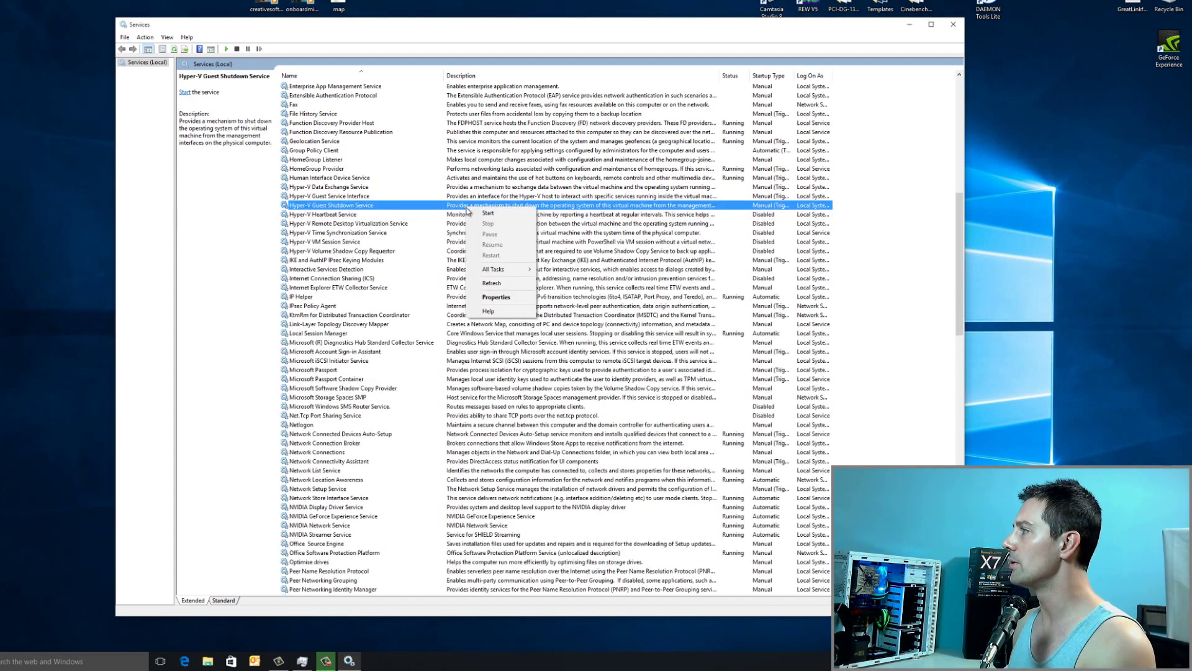
{"action": "left_click", "coordinate": [481, 294]}
{"action": "left_click", "coordinate": [472, 312]}
{"action": "left_click", "coordinate": [462, 340]}
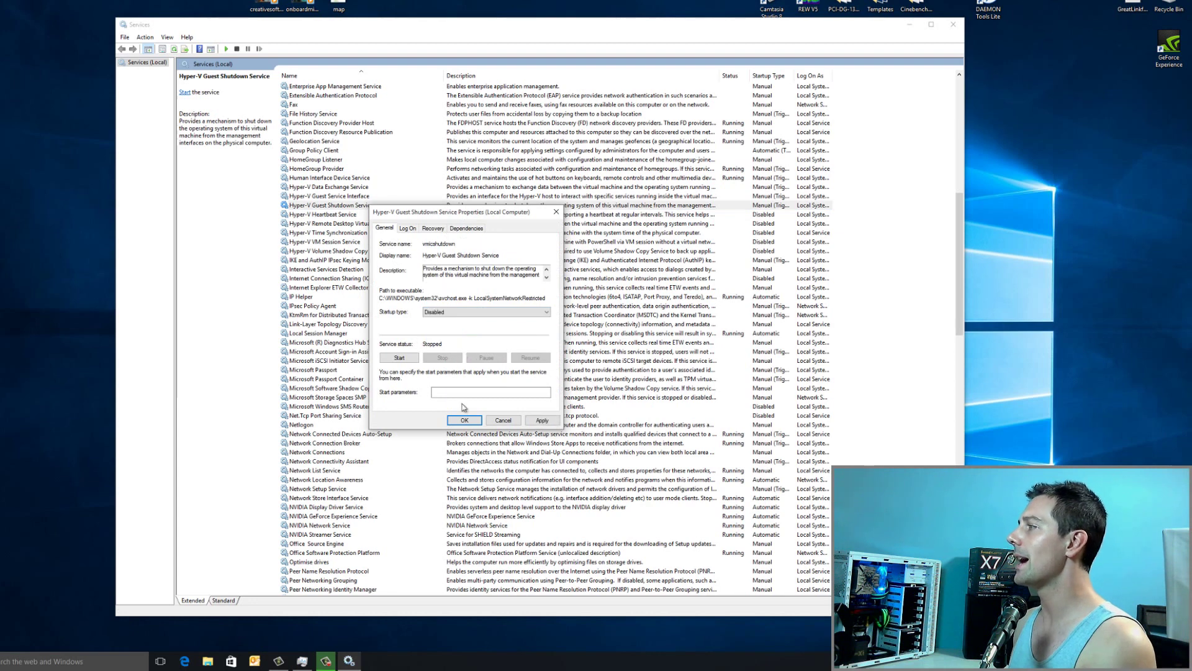
{"action": "left_click", "coordinate": [464, 421]}
Disable the Hyper-V Guest Service Interface and Data Exchange Service.
{"action": "left_click", "coordinate": [488, 197]}
{"action": "right_click", "coordinate": [487, 196]}
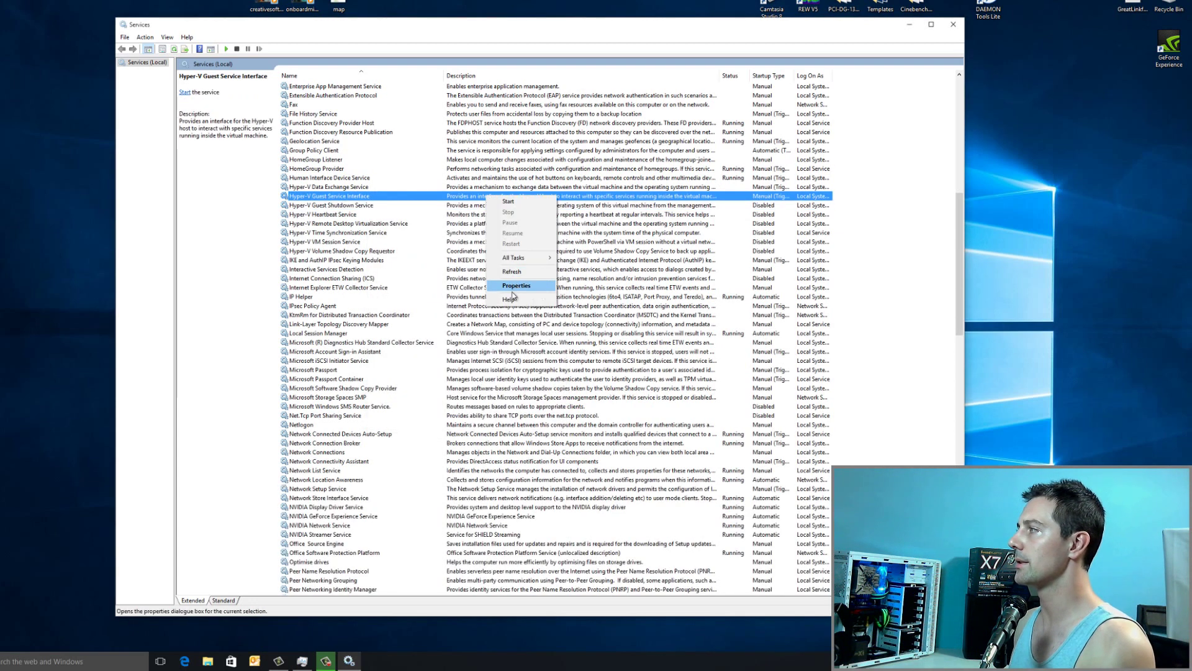
{"action": "left_click", "coordinate": [483, 283]}
{"action": "left_click", "coordinate": [472, 312]}
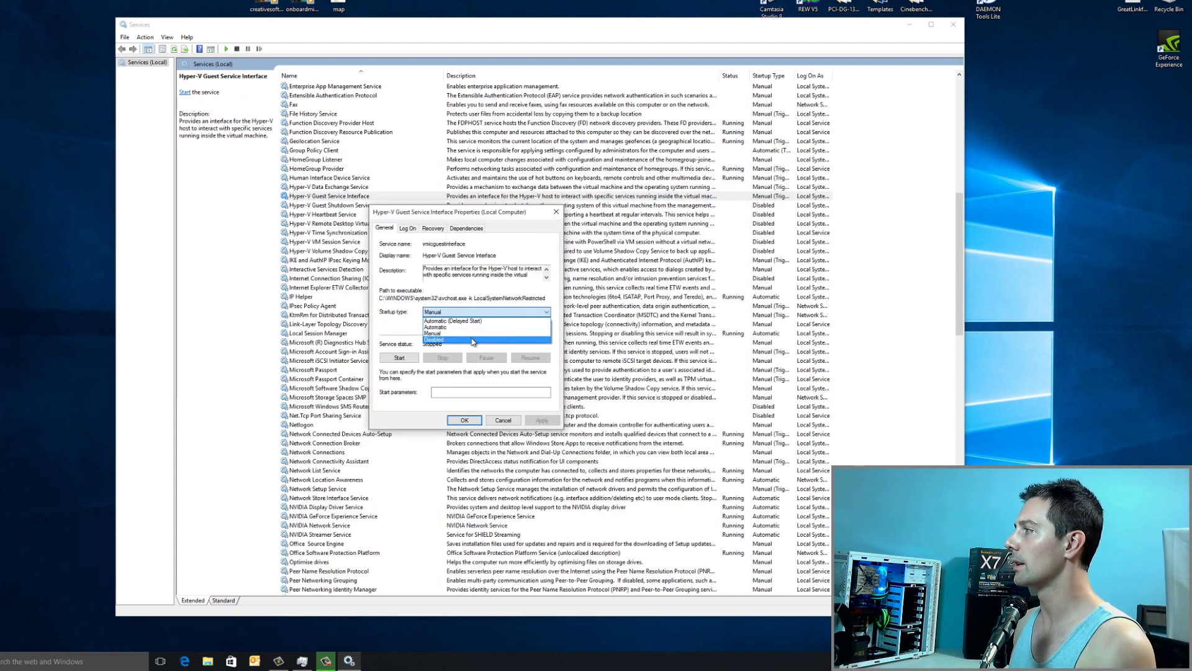
{"action": "left_click", "coordinate": [463, 340]}
{"action": "left_click", "coordinate": [465, 421]}
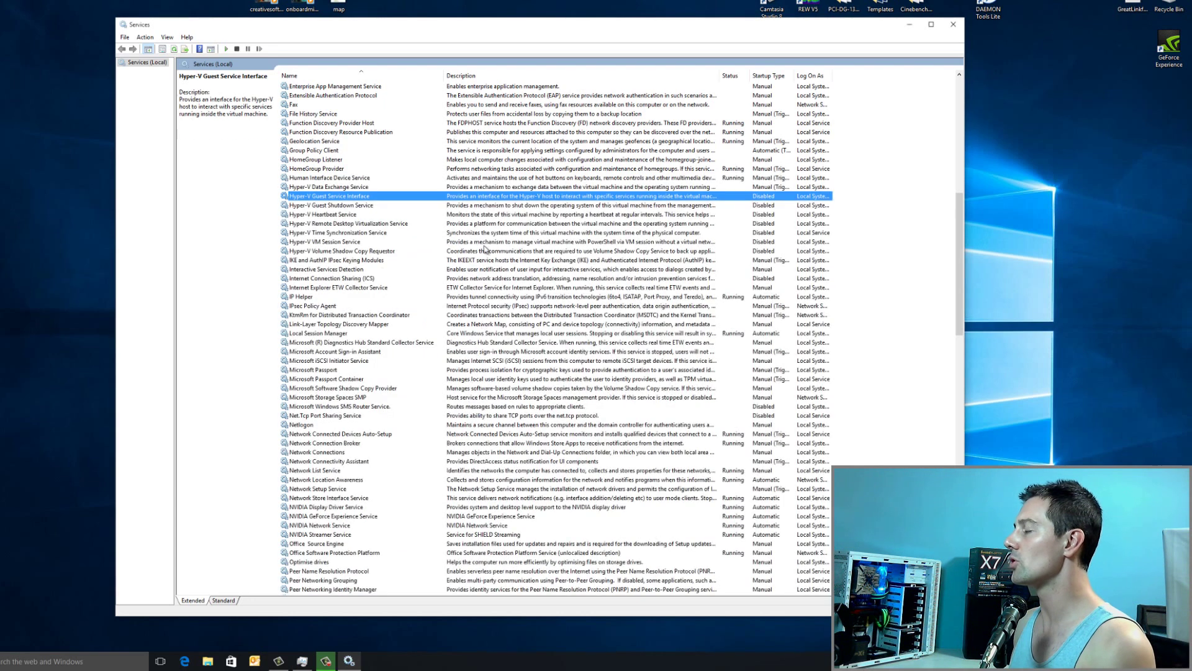
{"action": "right_click", "coordinate": [474, 187]}
{"action": "left_click", "coordinate": [483, 284]}
{"action": "left_click", "coordinate": [461, 312]}
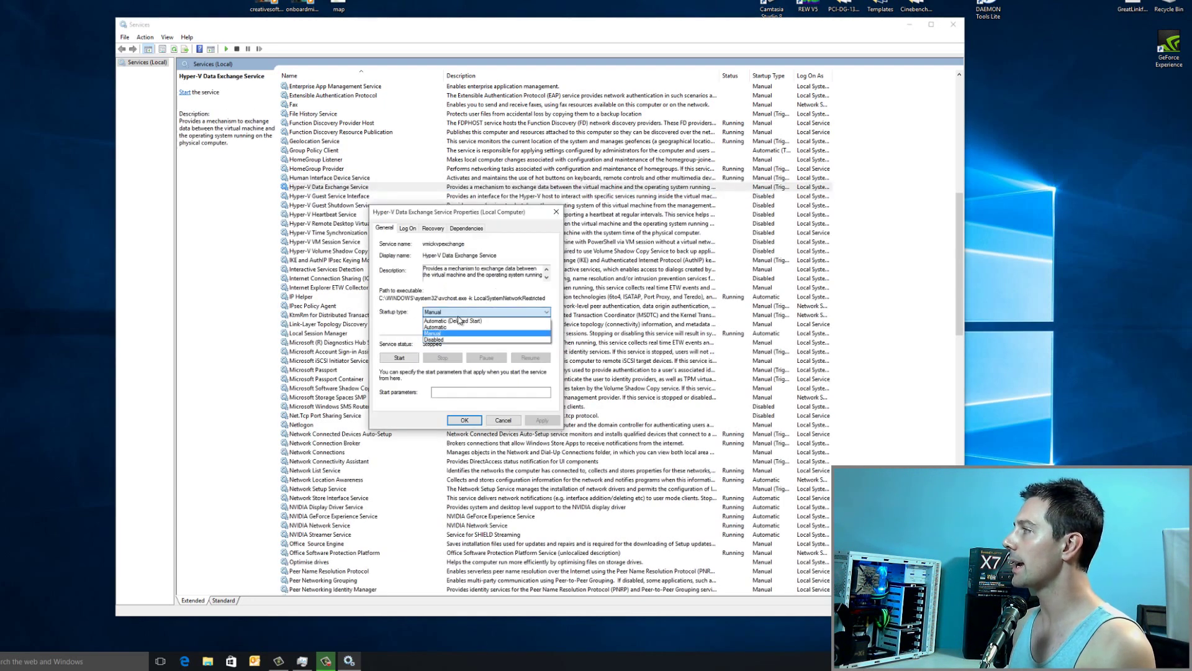
{"action": "left_click", "coordinate": [457, 340]}
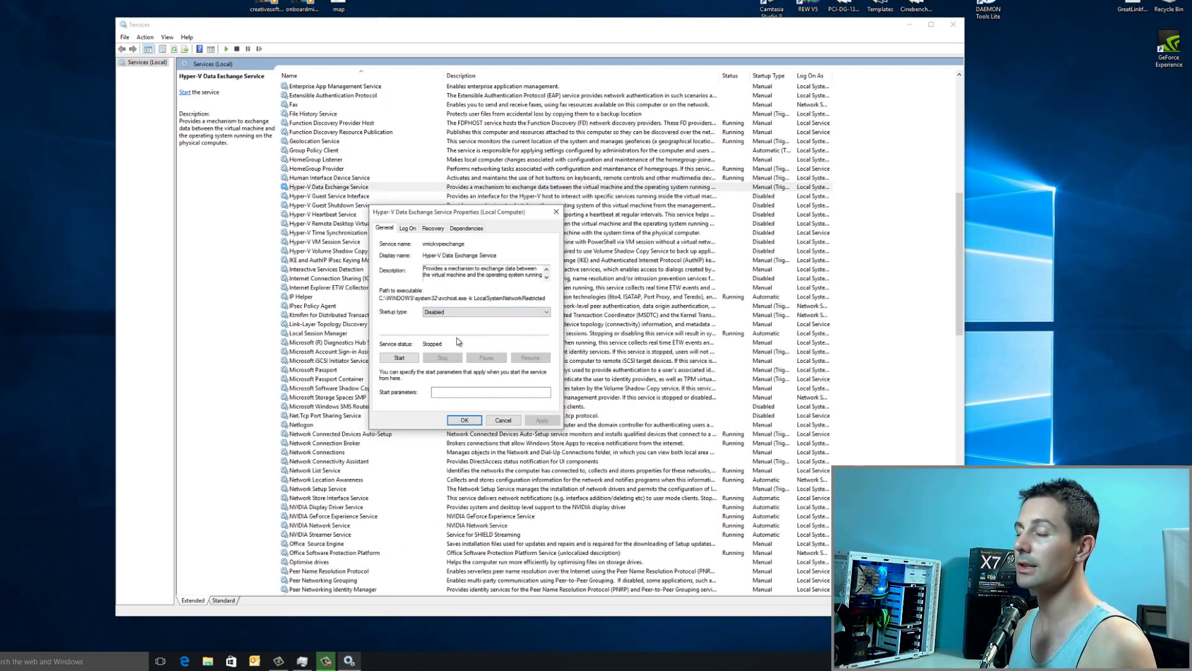
{"action": "left_click", "coordinate": [465, 420]}
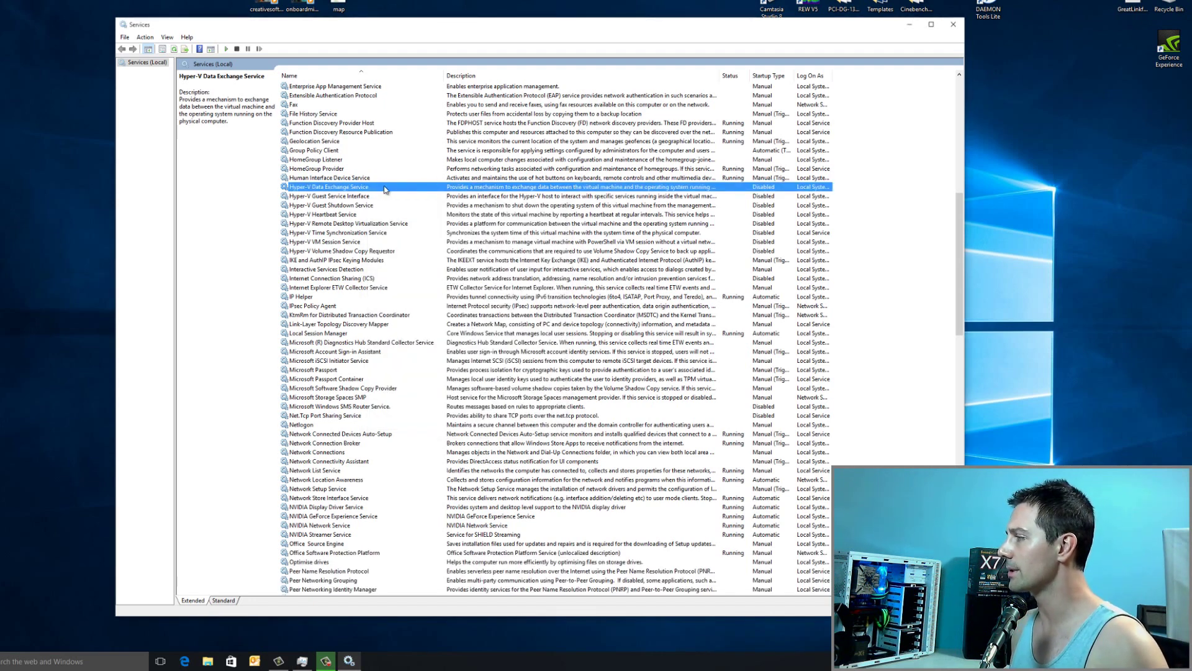
{"action": "scroll", "coordinate": [373, 211], "scroll_direction": "up", "scroll_amount": 5}
{"action": "scroll", "coordinate": [377, 218], "scroll_direction": "down", "scroll_amount": 14}
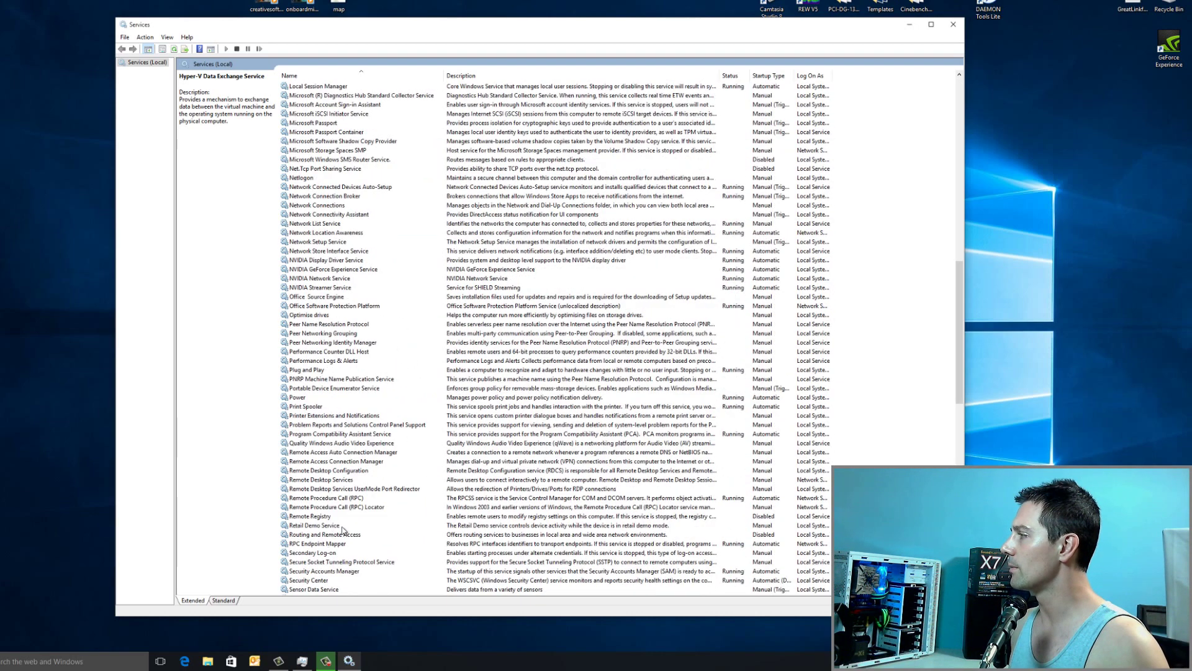
Set the Retail Demo Service's startup type to Disabled and apply it.
{"action": "right_click", "coordinate": [343, 527]}
{"action": "left_click", "coordinate": [370, 614]}
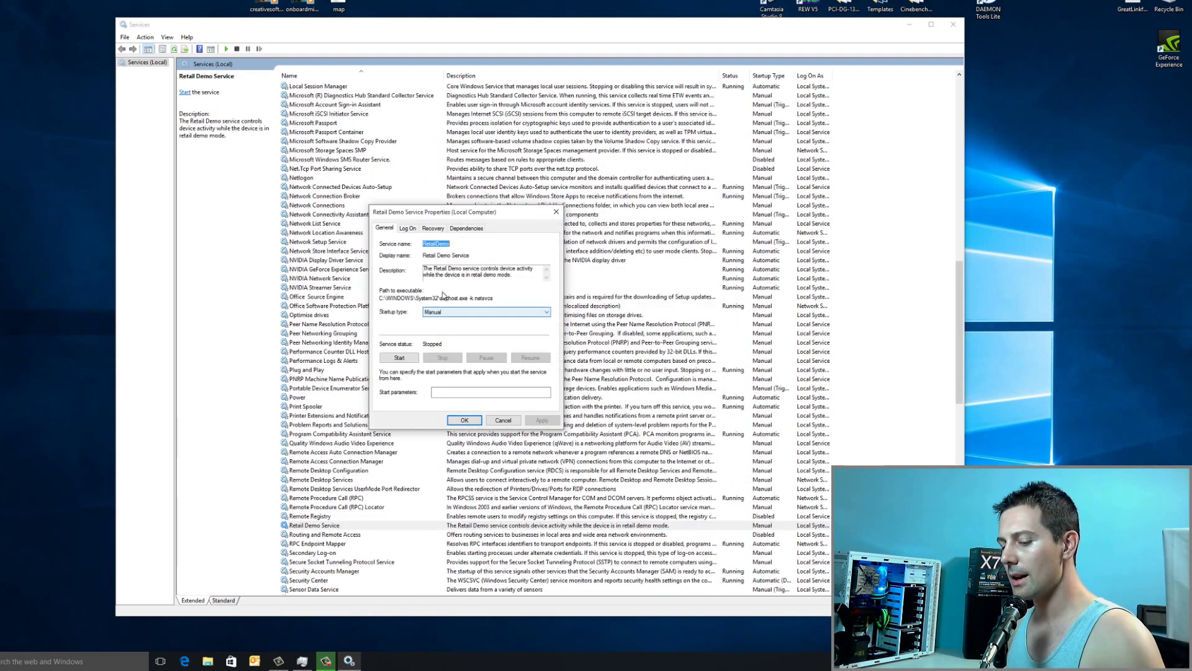
{"action": "left_click", "coordinate": [472, 312]}
{"action": "left_click", "coordinate": [448, 341]}
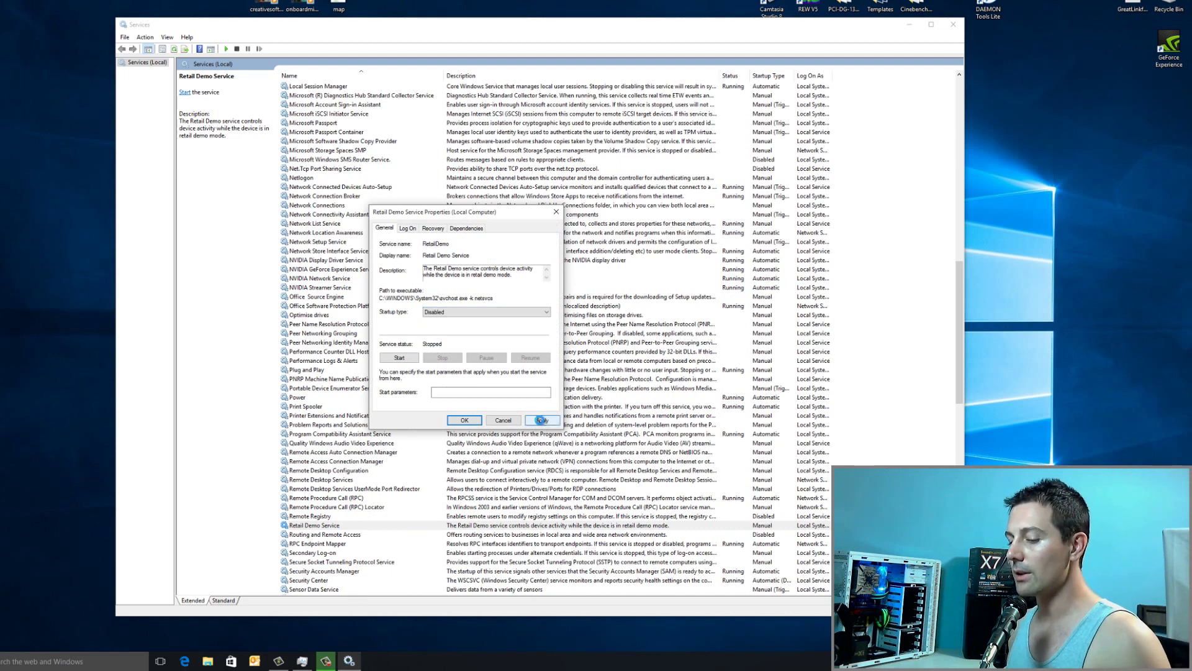
{"action": "left_click", "coordinate": [542, 419]}
{"action": "left_click", "coordinate": [475, 422]}
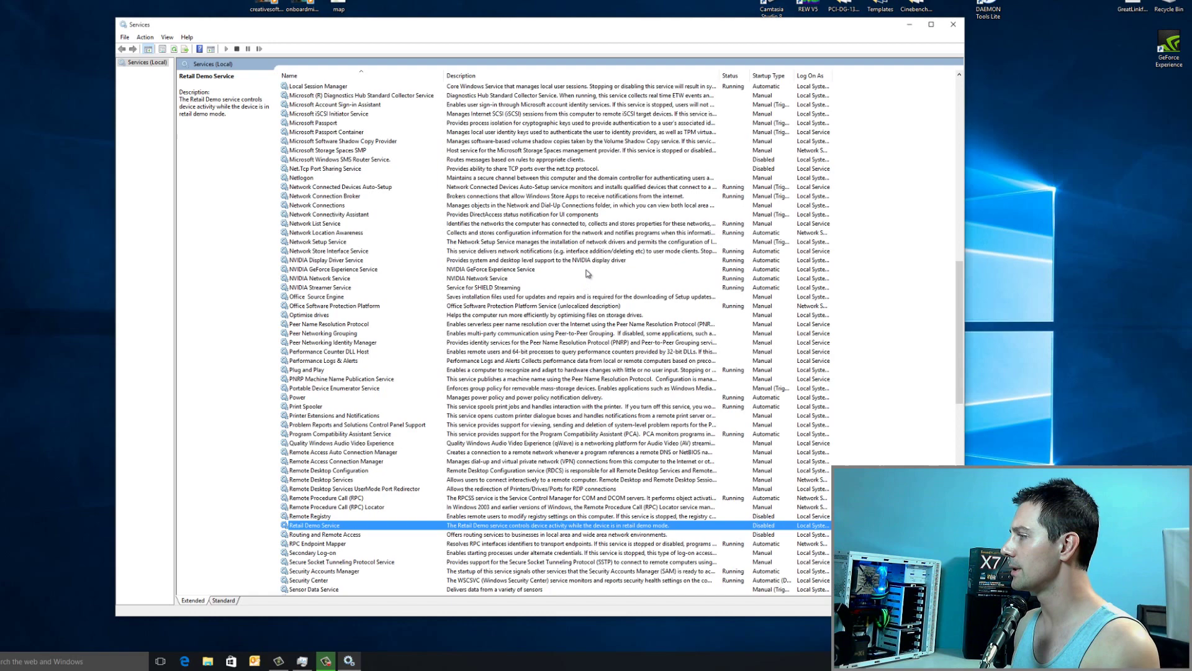
Set the Sensor Service's startup type to Disabled and apply it.
{"action": "scroll", "coordinate": [558, 292], "scroll_direction": "down", "scroll_amount": 3}
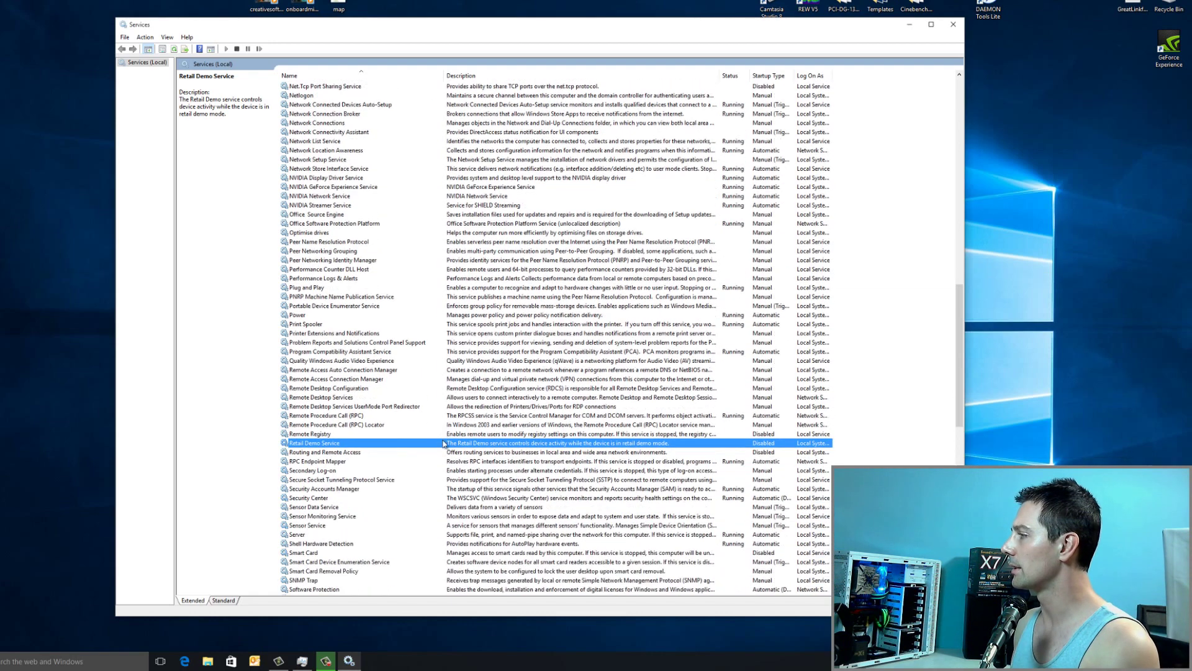
{"action": "scroll", "coordinate": [446, 460], "scroll_direction": "down", "scroll_amount": 1}
{"action": "scroll", "coordinate": [438, 497], "scroll_direction": "down", "scroll_amount": 1}
{"action": "left_click", "coordinate": [359, 470]}
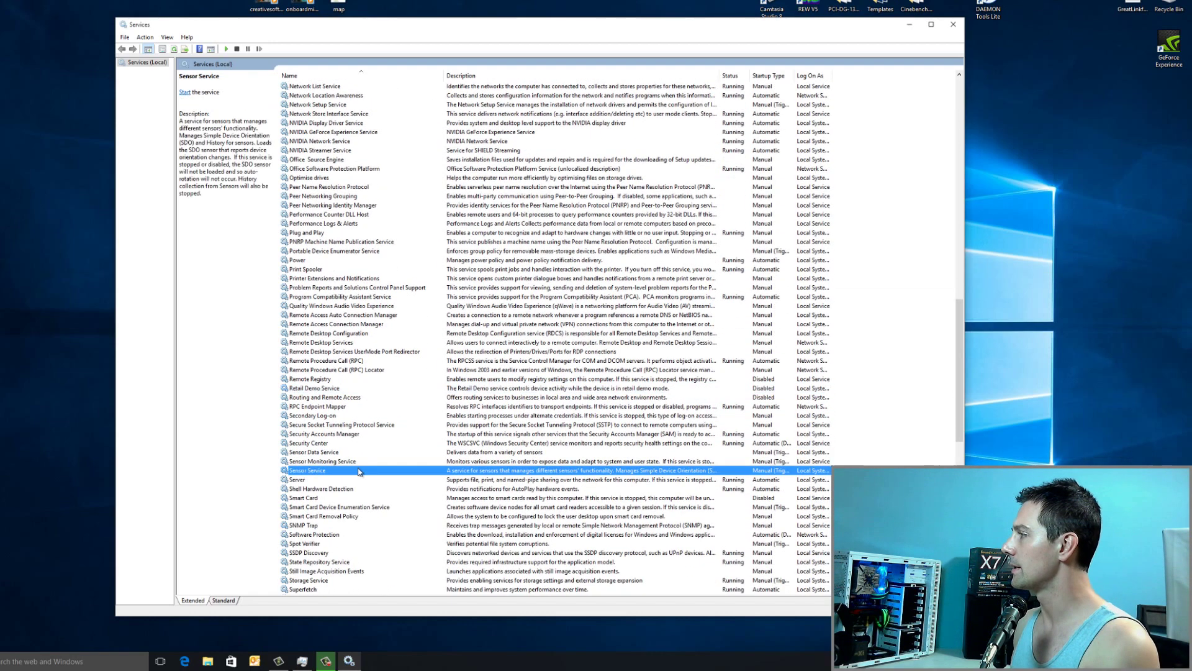
{"action": "right_click", "coordinate": [517, 474]}
{"action": "left_click", "coordinate": [552, 565]}
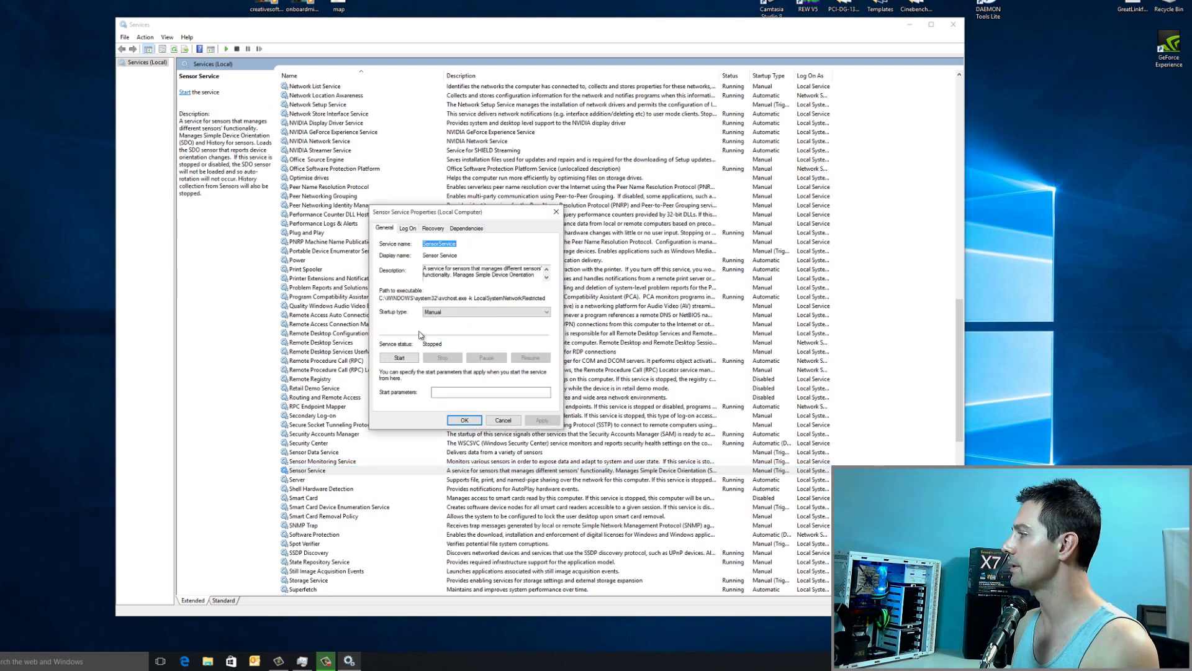
{"action": "left_click", "coordinate": [438, 313]}
{"action": "left_click", "coordinate": [442, 340]}
{"action": "left_click", "coordinate": [542, 420]}
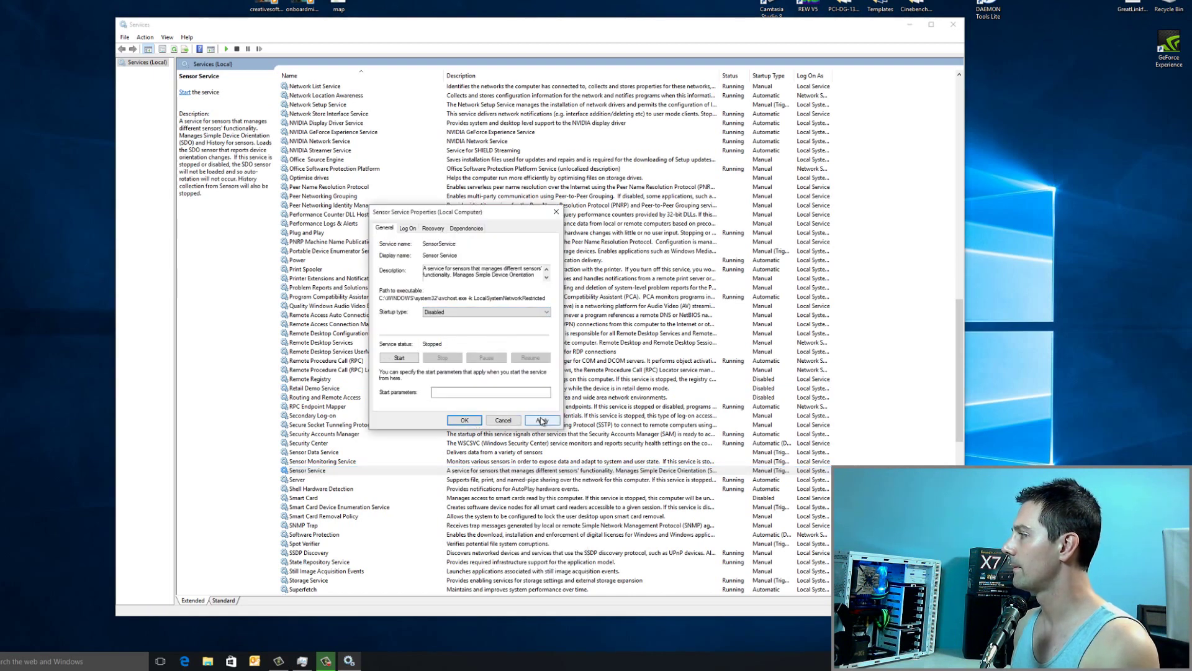
{"action": "left_click", "coordinate": [463, 421]}
Set the Sensor Monitoring Service's startup type to Disabled.
{"action": "left_click", "coordinate": [479, 463]}
{"action": "right_click", "coordinate": [476, 461]}
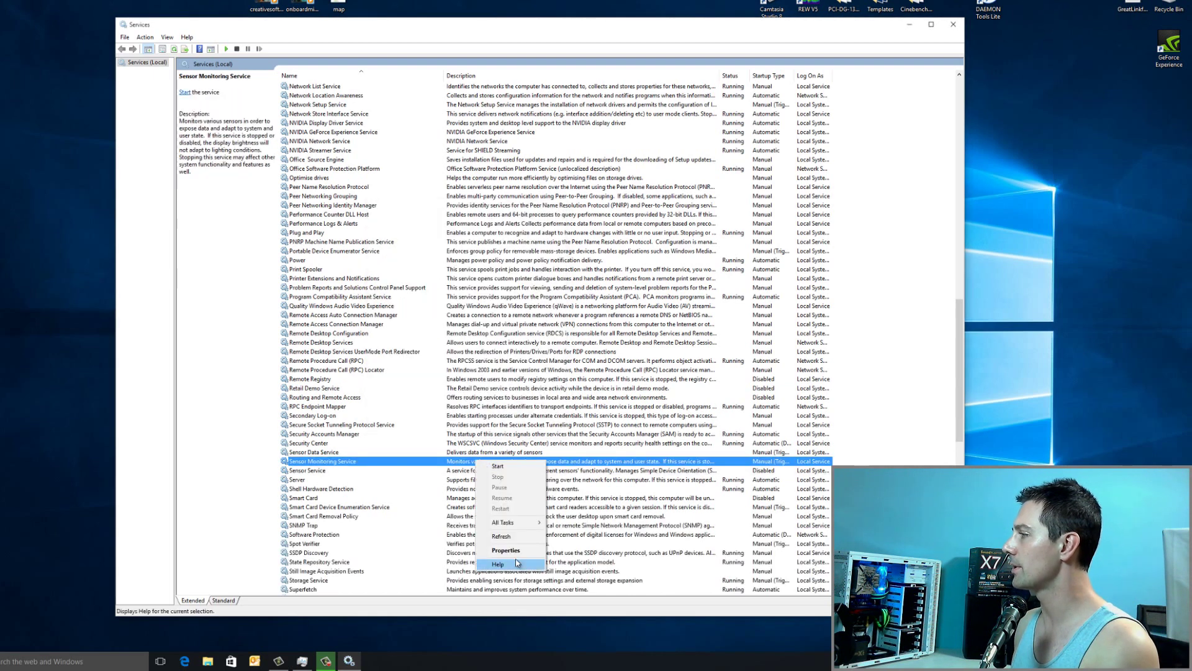
{"action": "left_click", "coordinate": [513, 553]}
{"action": "left_click", "coordinate": [452, 313]}
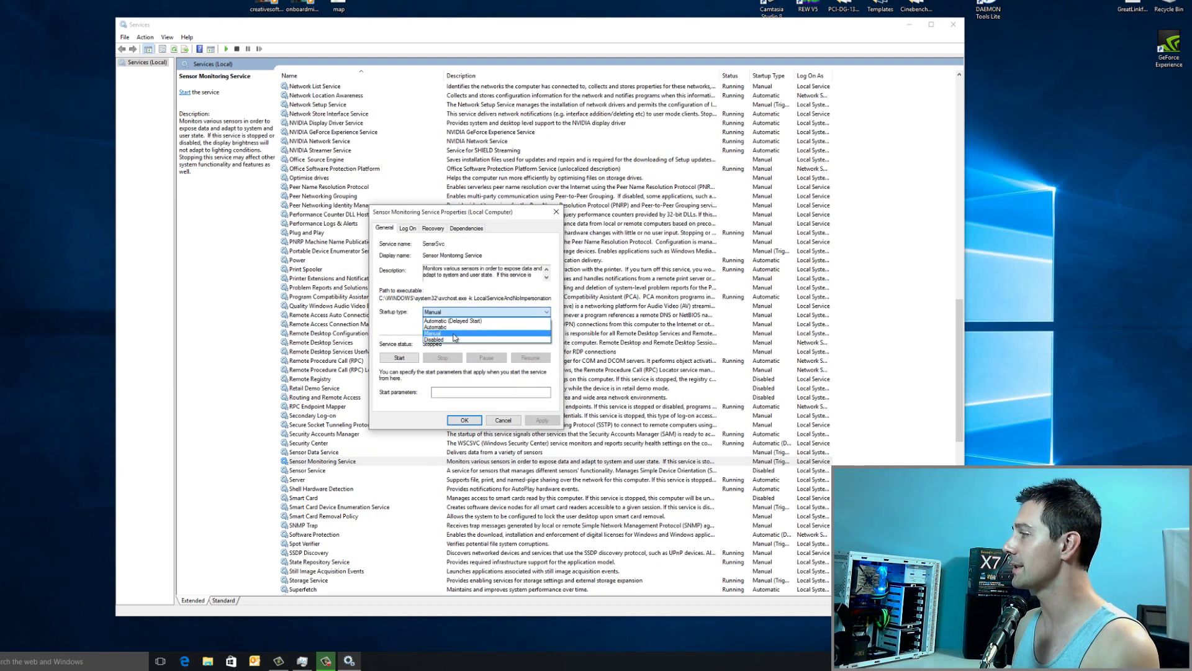
{"action": "left_click", "coordinate": [453, 339]}
{"action": "key", "text": "Down"}
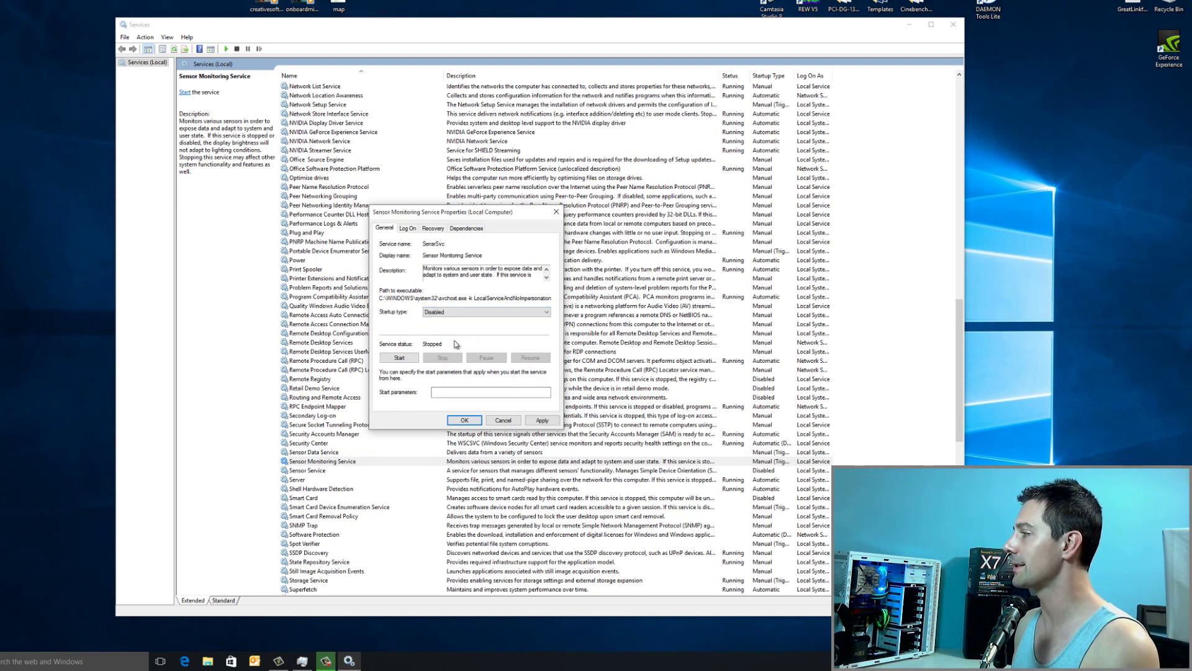
{"action": "left_click", "coordinate": [465, 421]}
Set the Sensor Data Service's startup type to Disabled.
{"action": "left_click", "coordinate": [454, 453]}
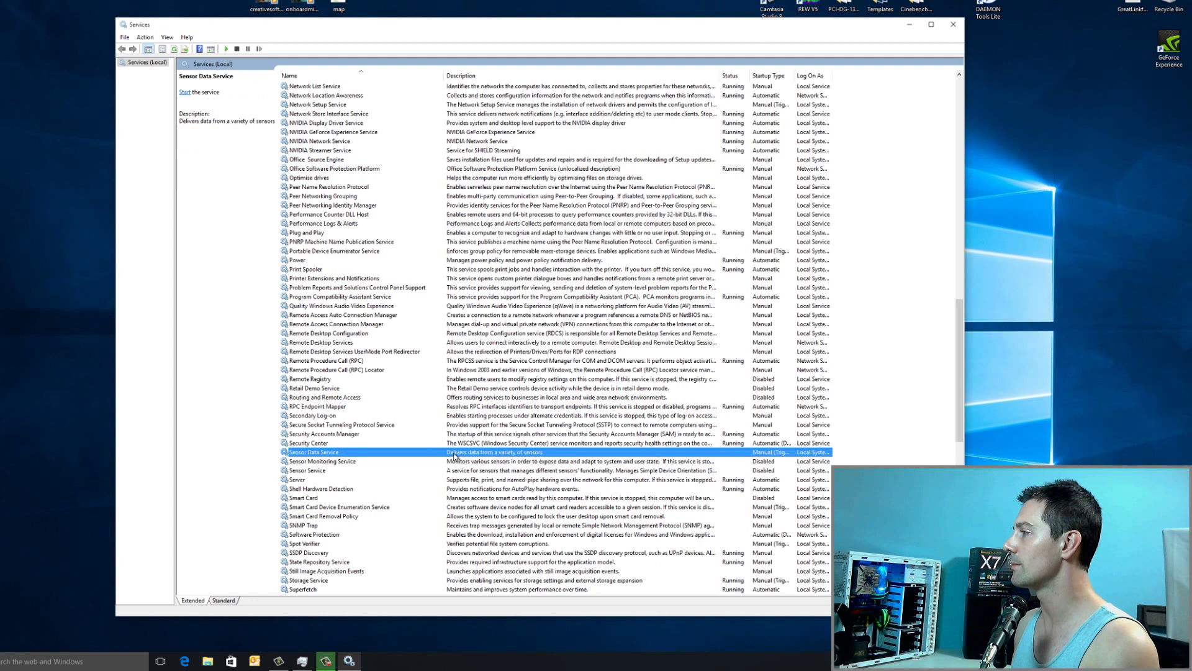
{"action": "right_click", "coordinate": [454, 452]}
{"action": "left_click", "coordinate": [488, 549]}
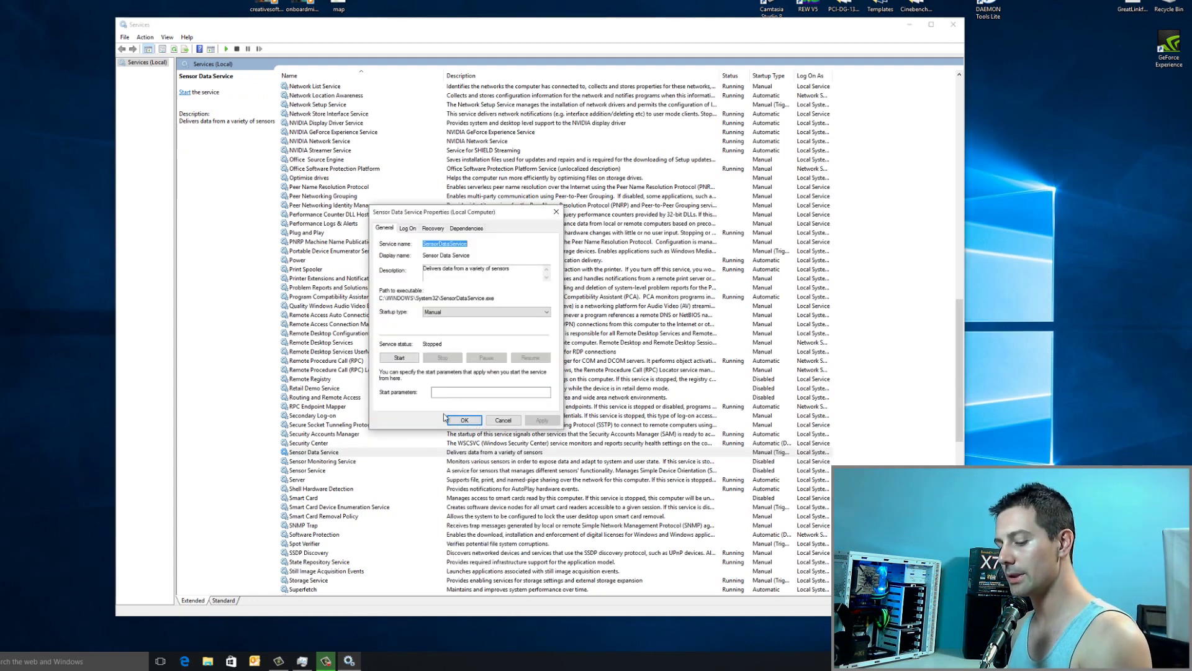
{"action": "left_click", "coordinate": [455, 313]}
{"action": "left_click", "coordinate": [458, 342]}
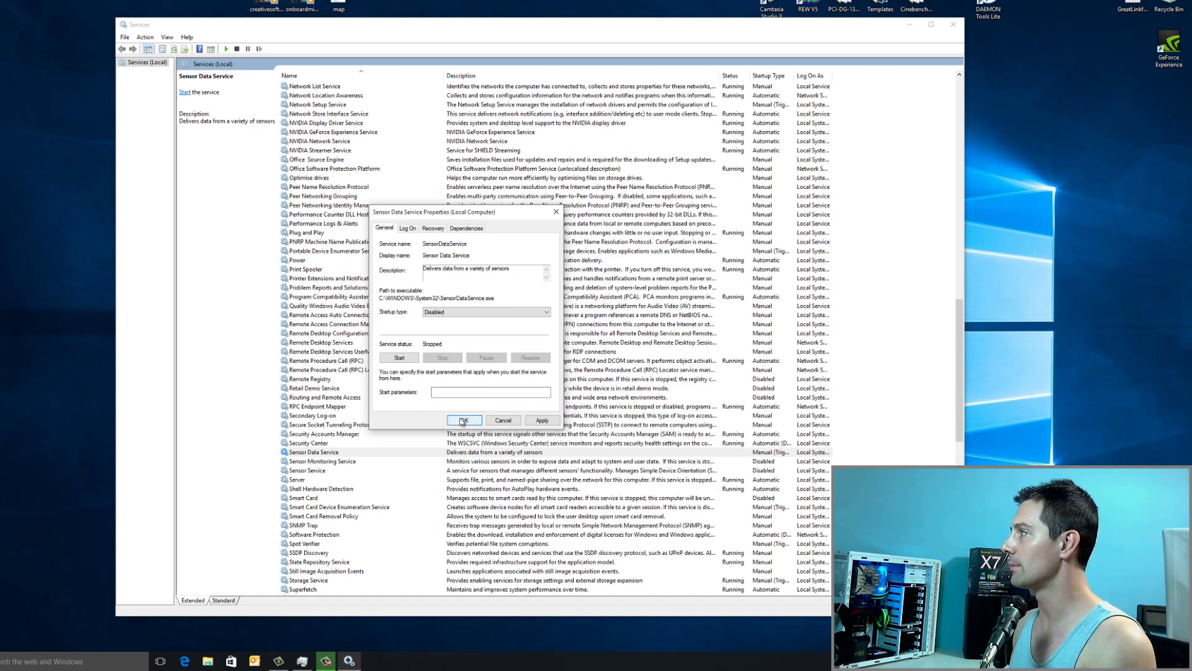
{"action": "left_click", "coordinate": [462, 421]}
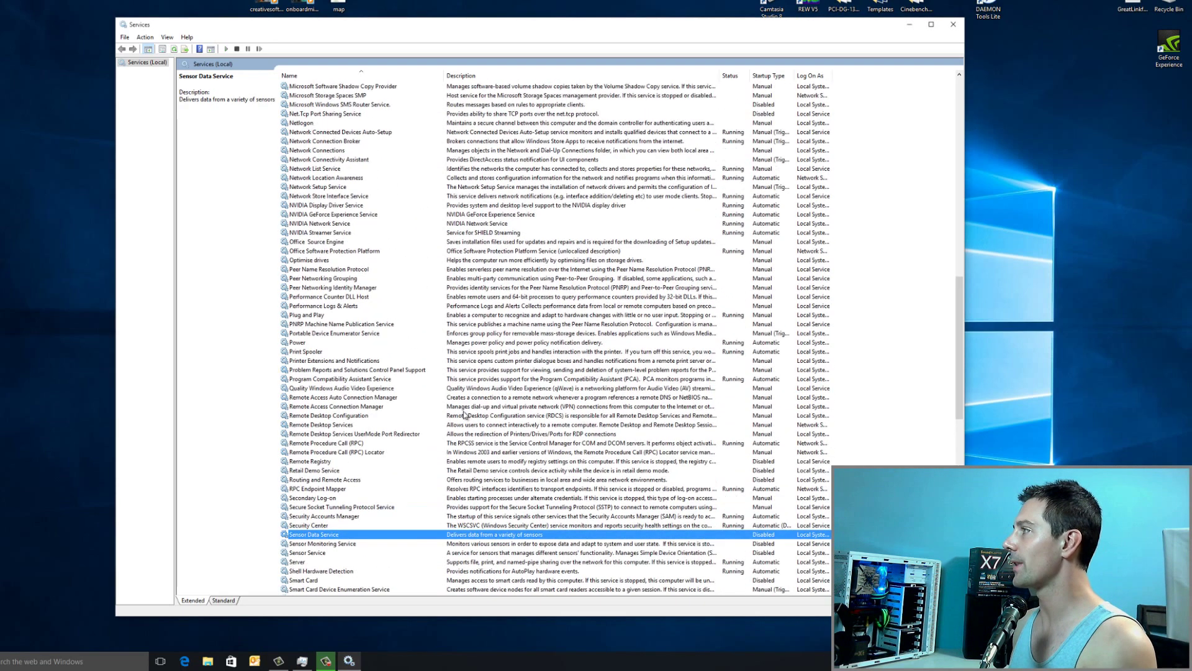
Set the Fax service's startup type to Disabled and apply it.
{"action": "key", "text": "f"}
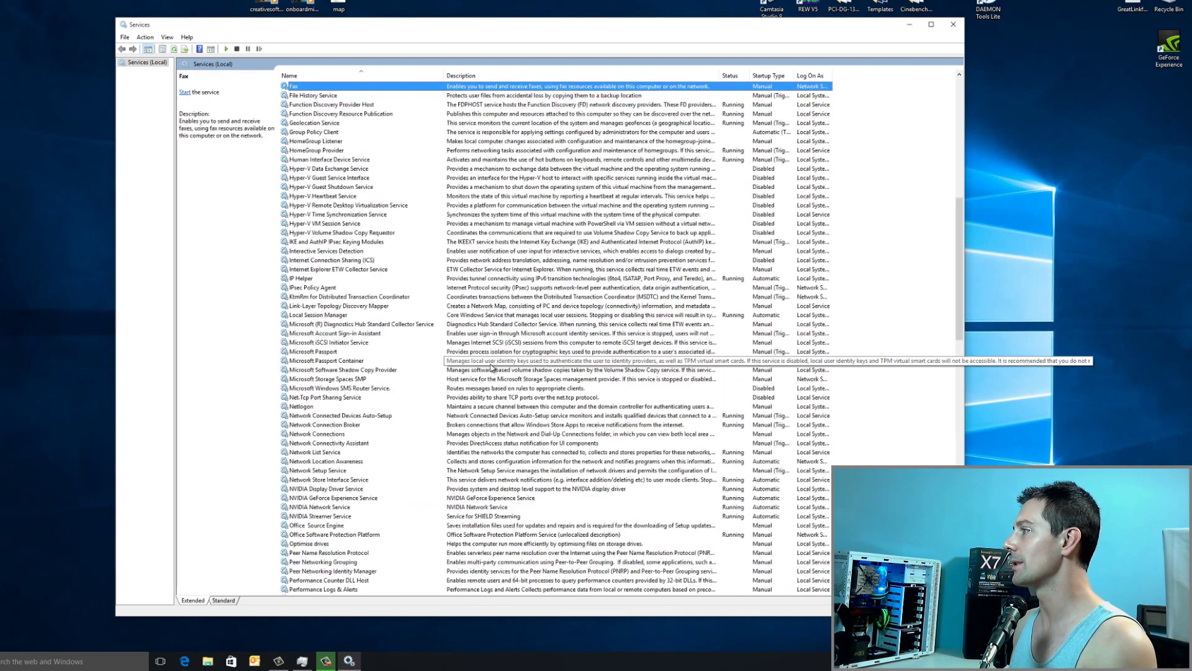
{"action": "right_click", "coordinate": [507, 91]}
{"action": "left_click", "coordinate": [548, 178]}
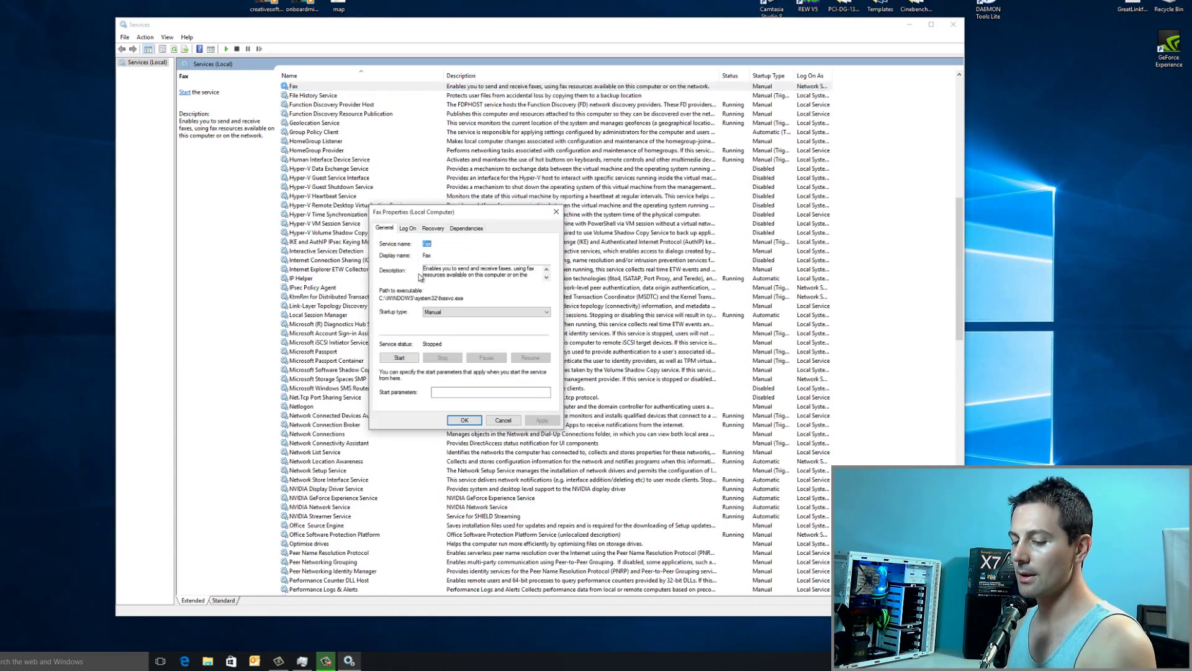
{"action": "left_click", "coordinate": [487, 312]}
{"action": "left_click", "coordinate": [472, 339]}
{"action": "left_click", "coordinate": [542, 420]}
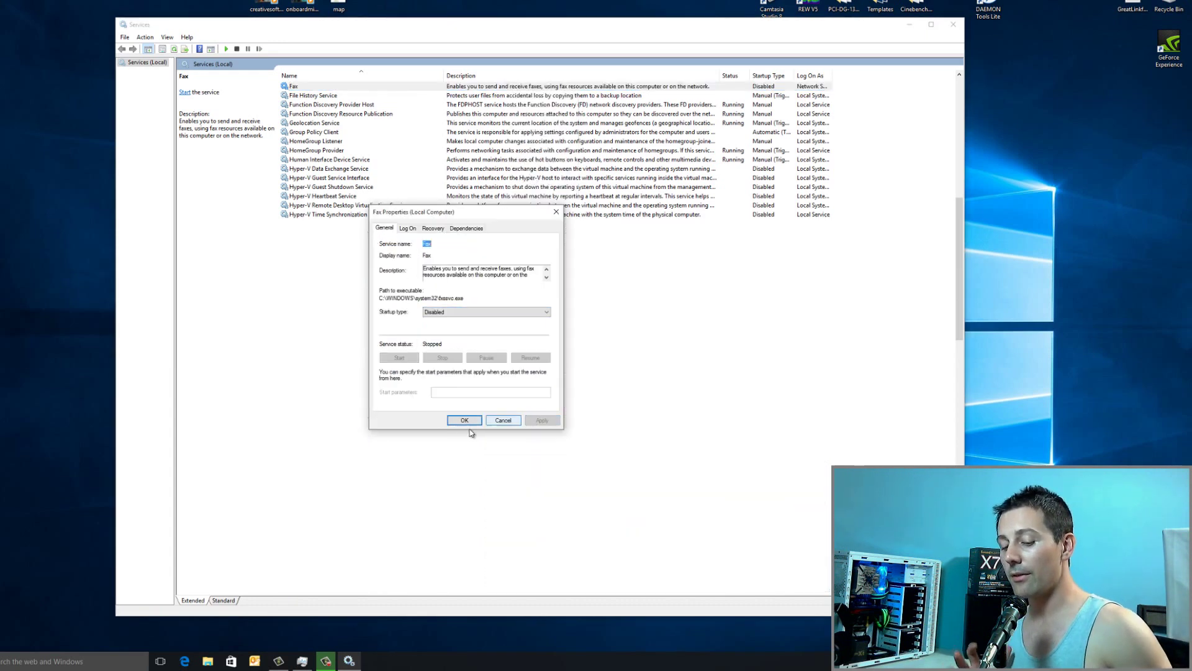
{"action": "left_click", "coordinate": [464, 420]}
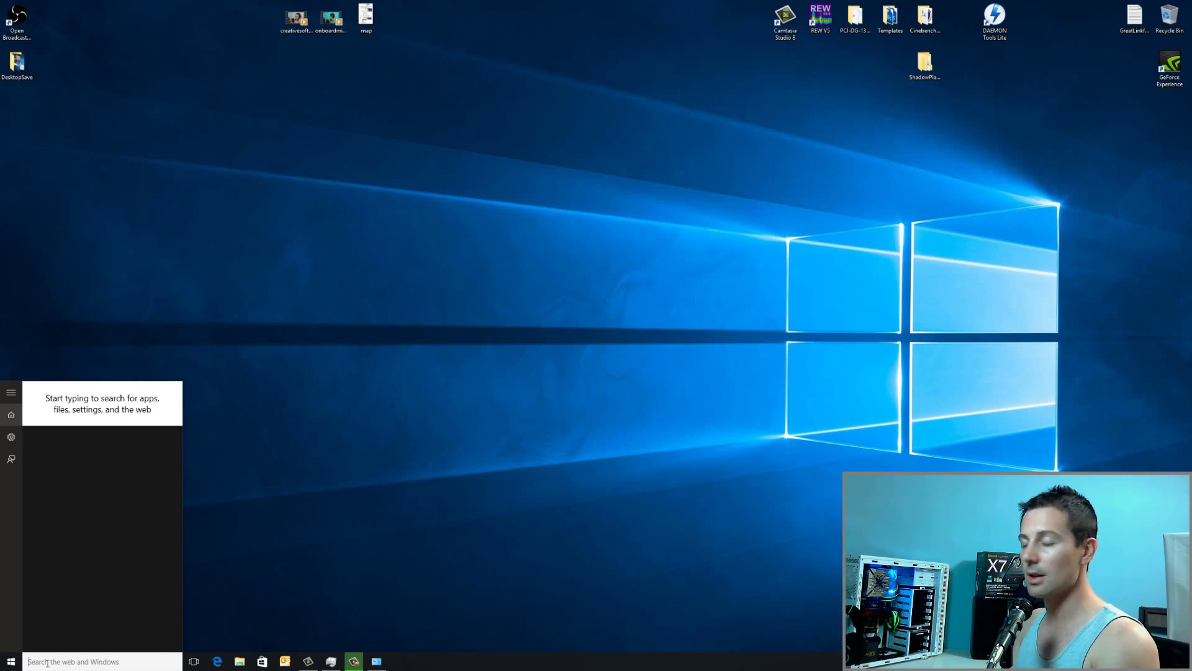
Untick 'Slide open combo boxes' in Performance Options visual effects, then apply and click OK.
{"action": "type", "text": "system"}
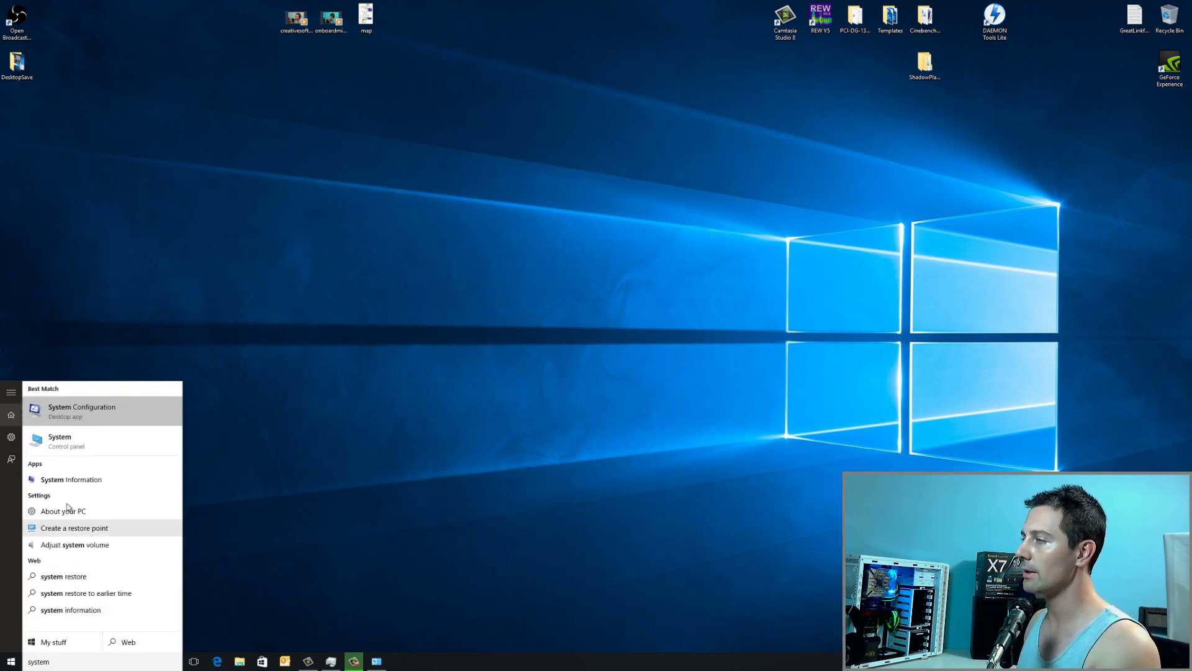
{"action": "left_click", "coordinate": [60, 442]}
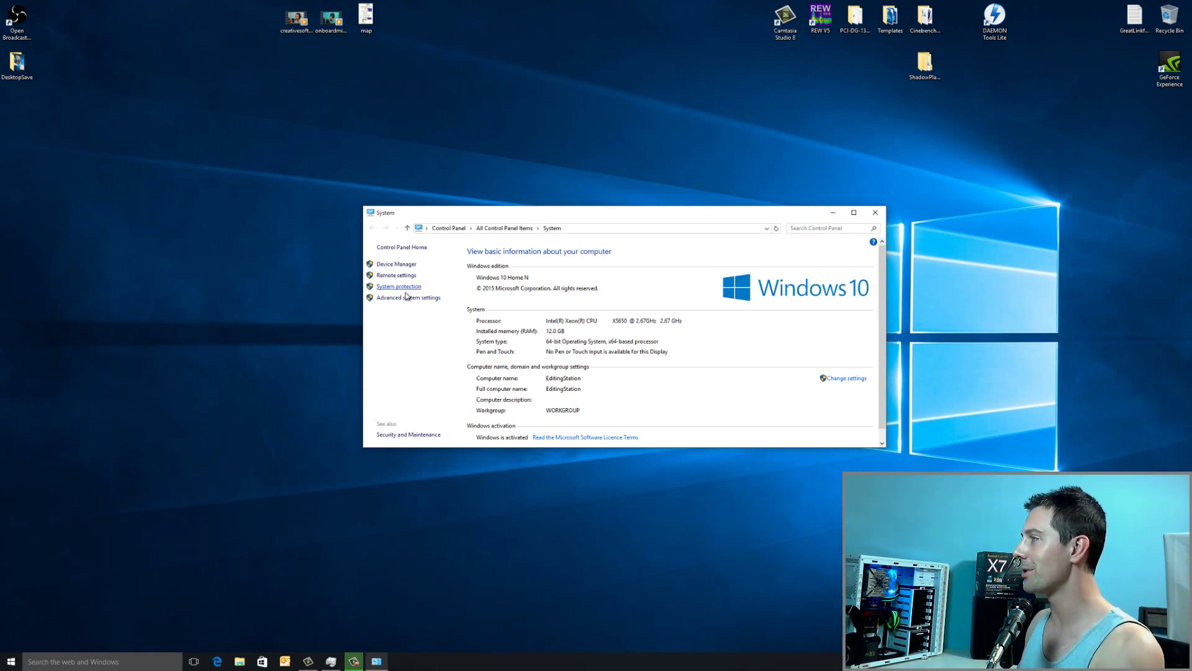
{"action": "left_click", "coordinate": [412, 298]}
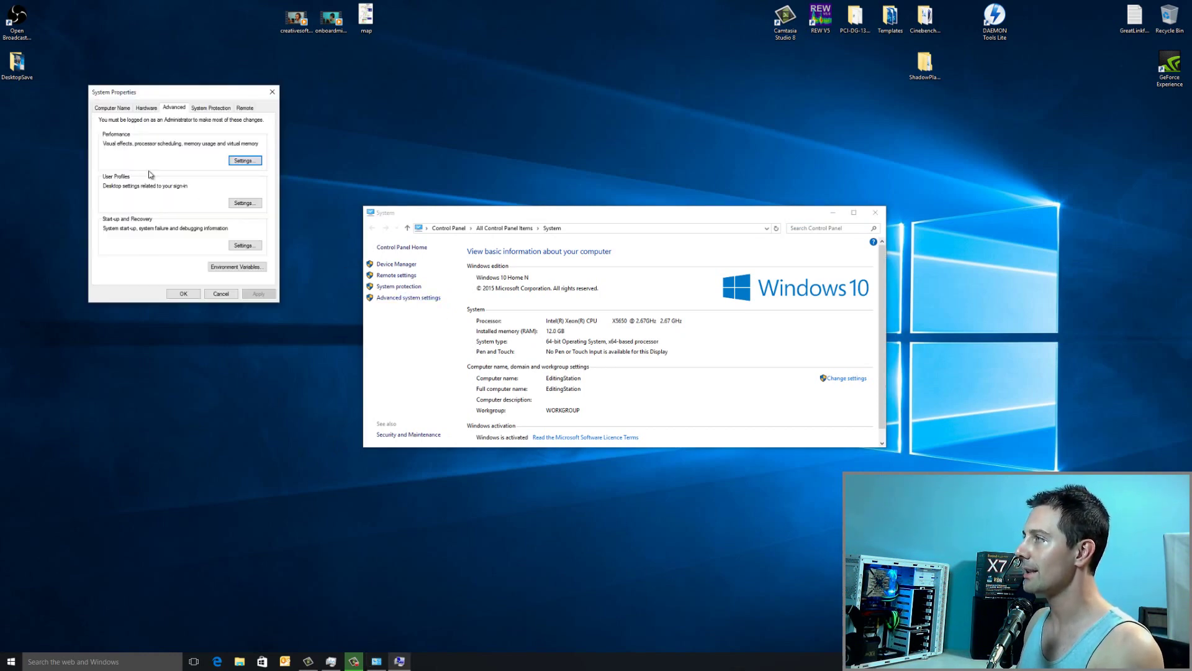
{"action": "left_click", "coordinate": [245, 161]}
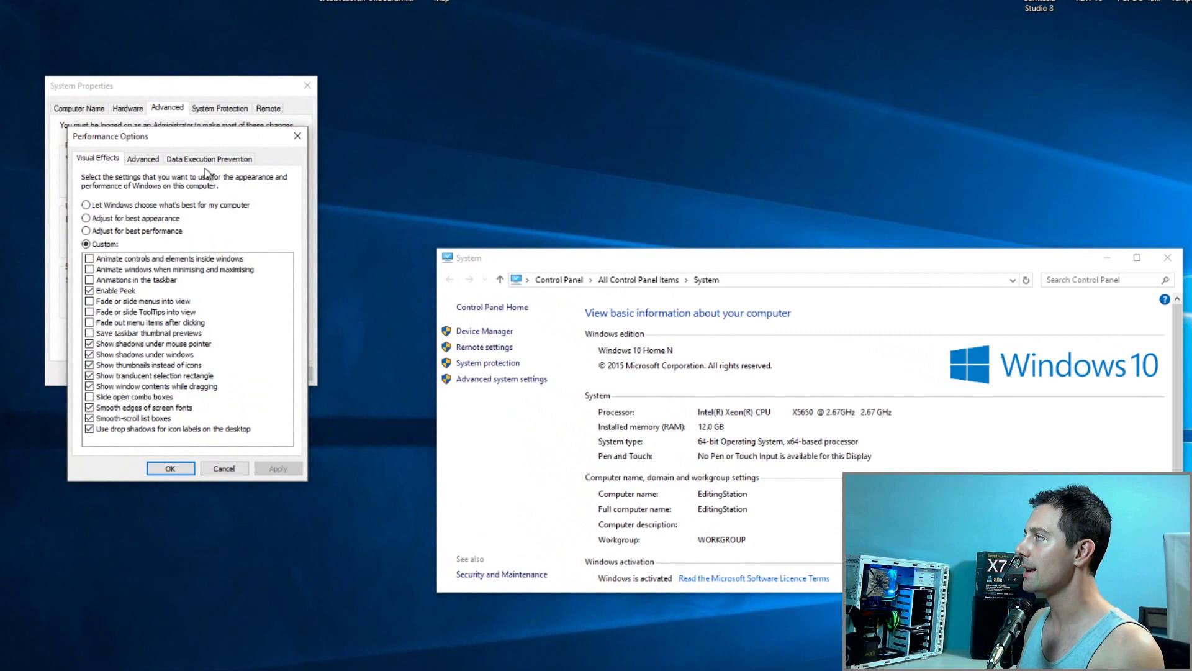
{"action": "mouse_move", "coordinate": [198, 149]}
{"action": "left_mouse_down"}
{"action": "mouse_move", "coordinate": [369, 176]}
{"action": "mouse_move", "coordinate": [327, 172]}
{"action": "left_mouse_up"}
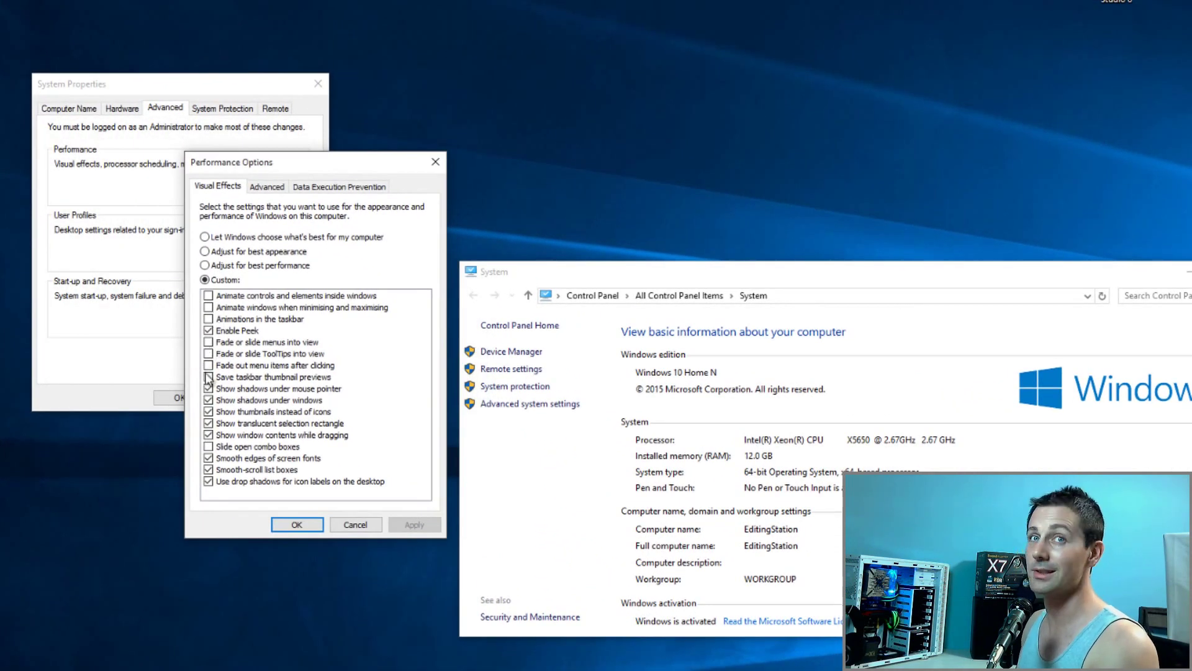
{"action": "left_click", "coordinate": [208, 447]}
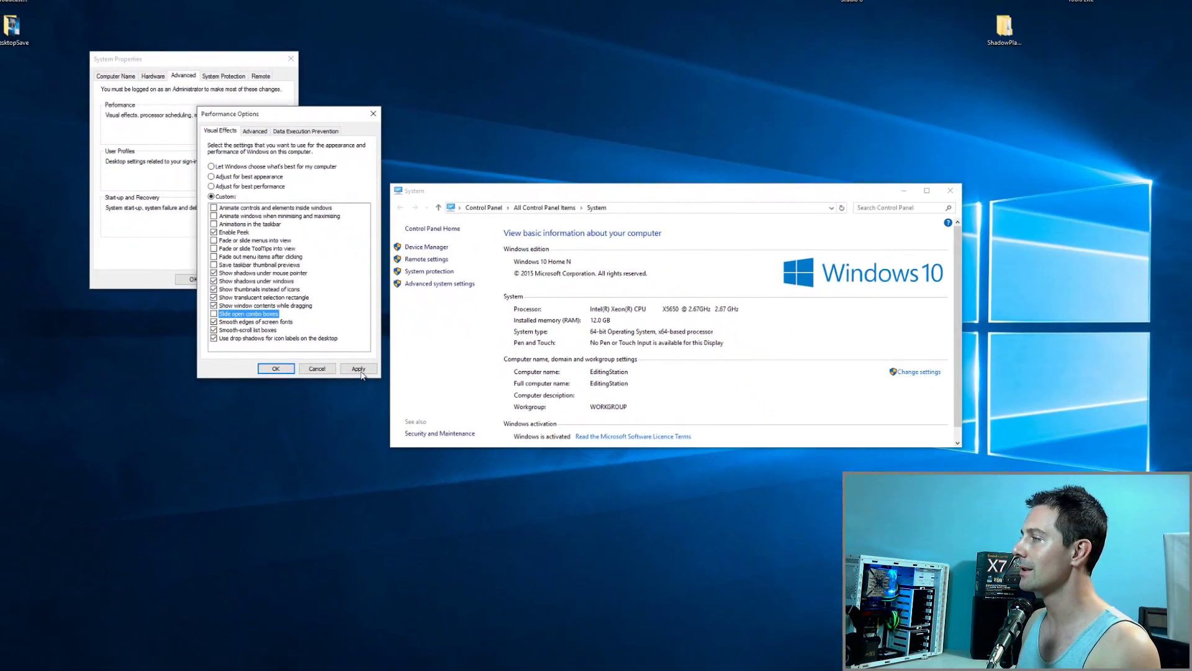
{"action": "key", "text": "alt+a"}
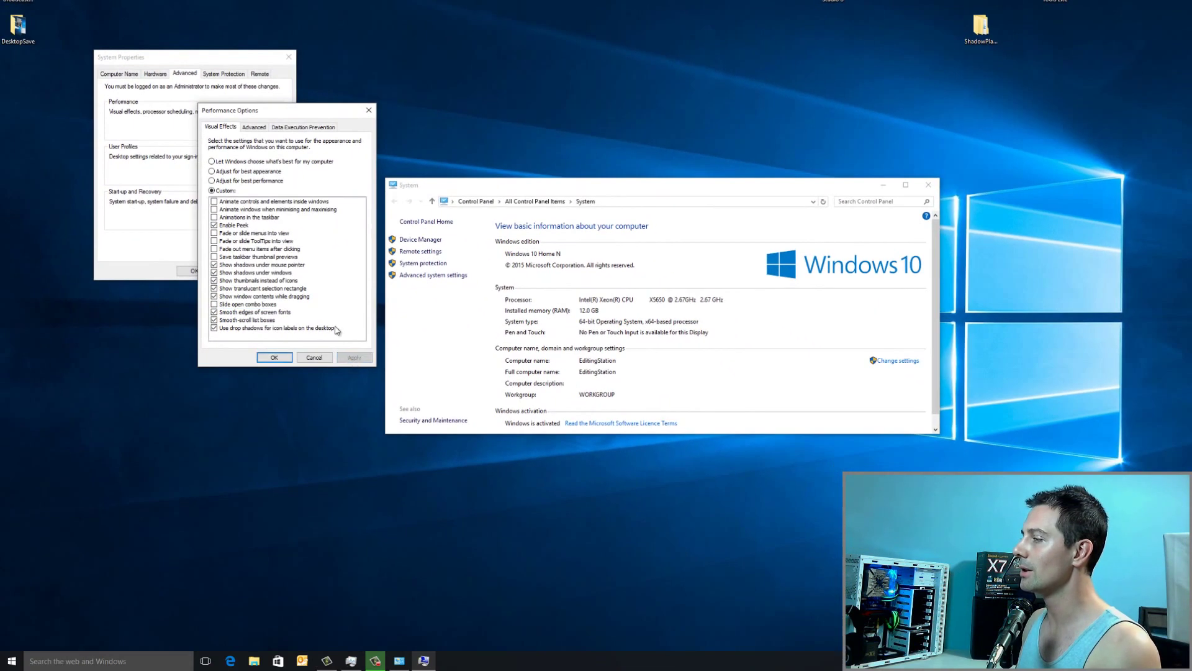
{"action": "key", "text": "super"}
{"action": "key", "text": "super"}
{"action": "key", "text": "super"}
{"action": "key", "text": "super"}
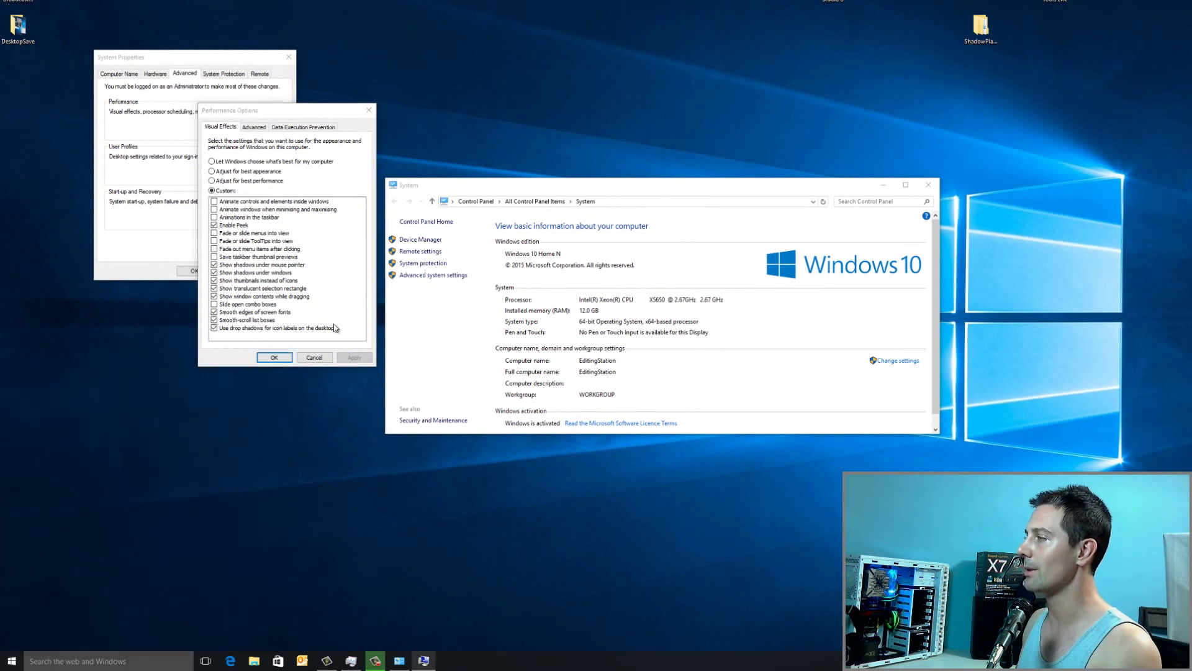
{"action": "key", "text": "super"}
{"action": "key", "text": "super"}
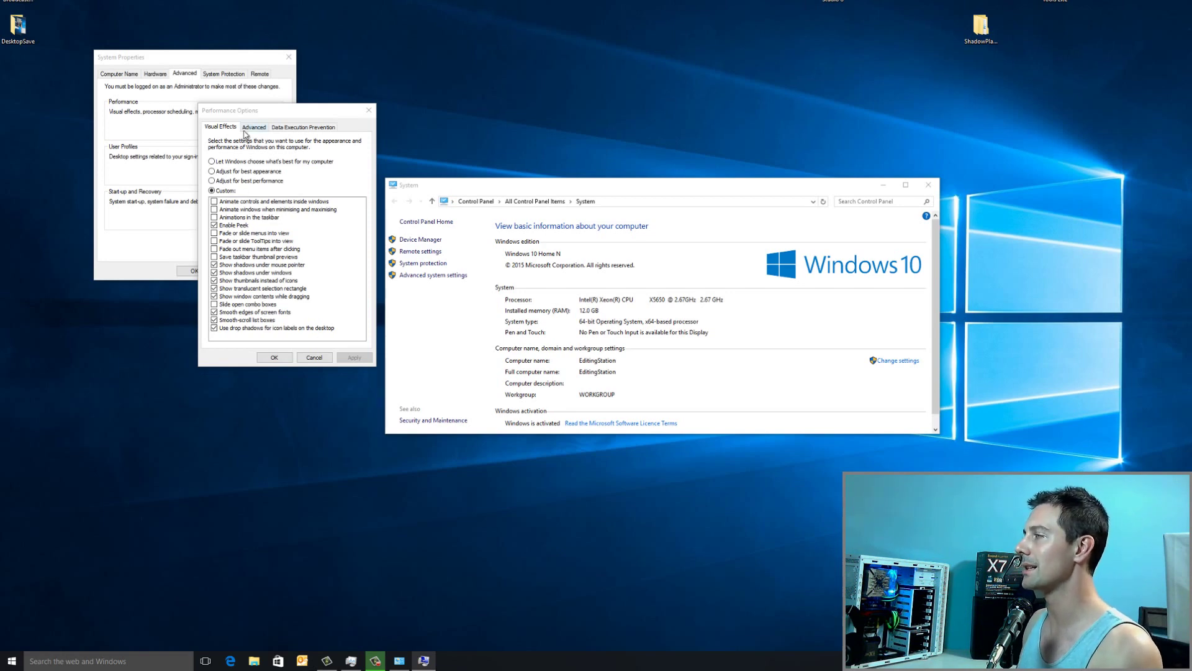
{"action": "left_click", "coordinate": [273, 358]}
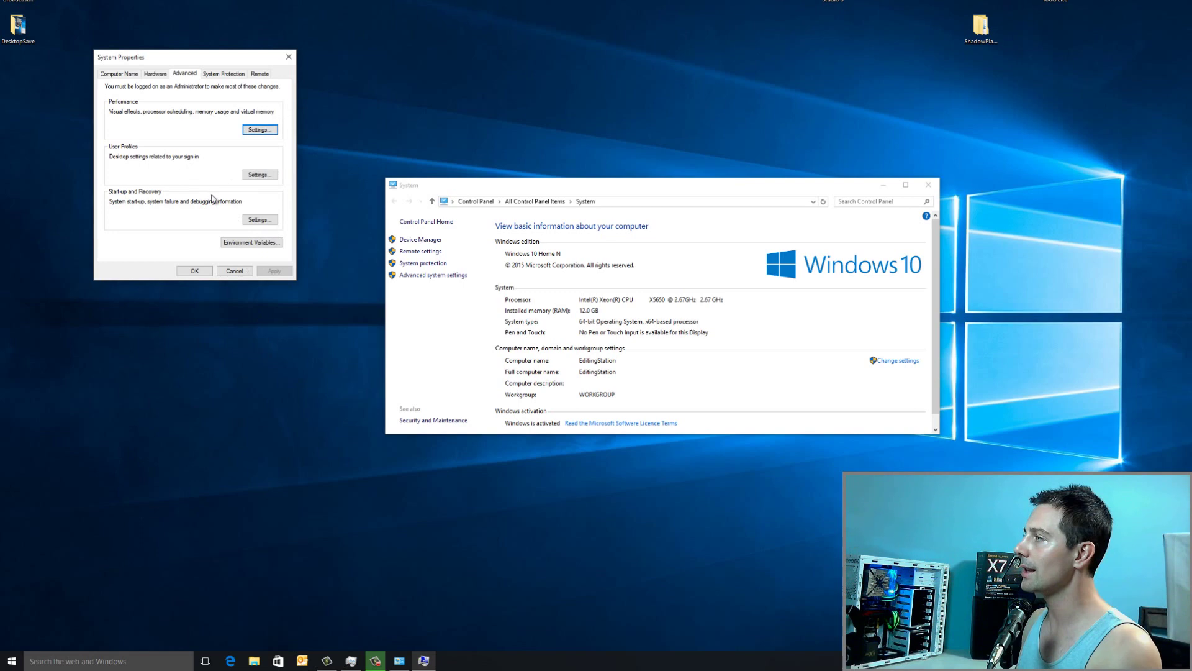
Untick 'Time to display list of operating systems' in Start-up and Recovery settings and confirm.
{"action": "left_click", "coordinate": [259, 220]}
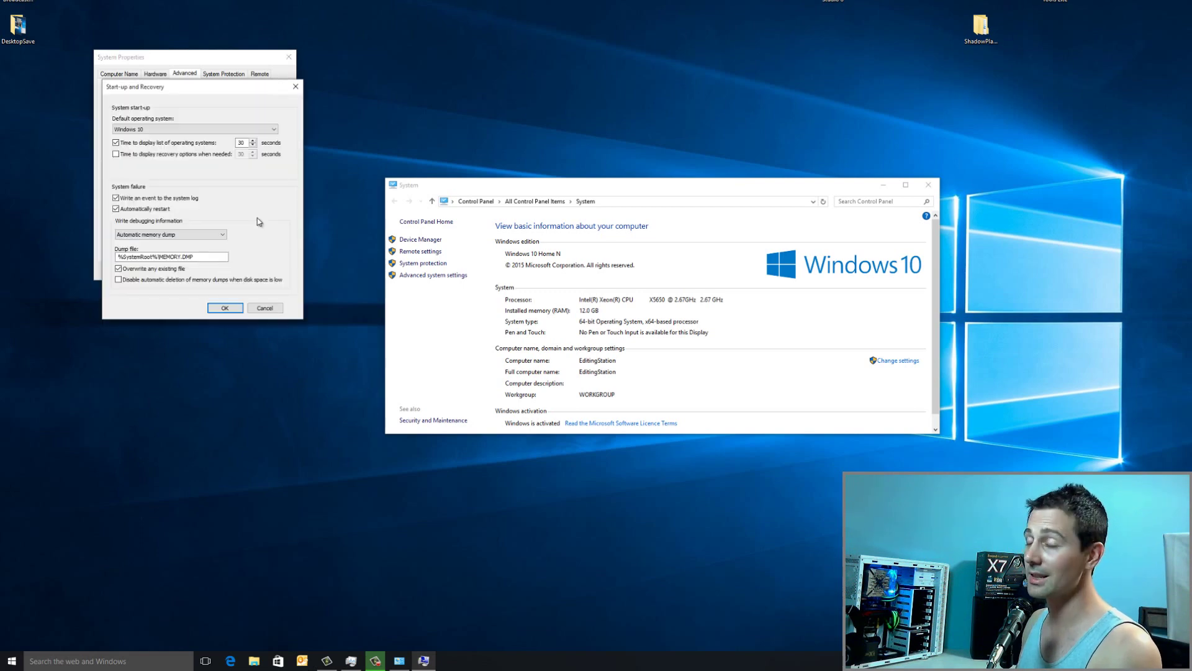
{"action": "left_click", "coordinate": [124, 145]}
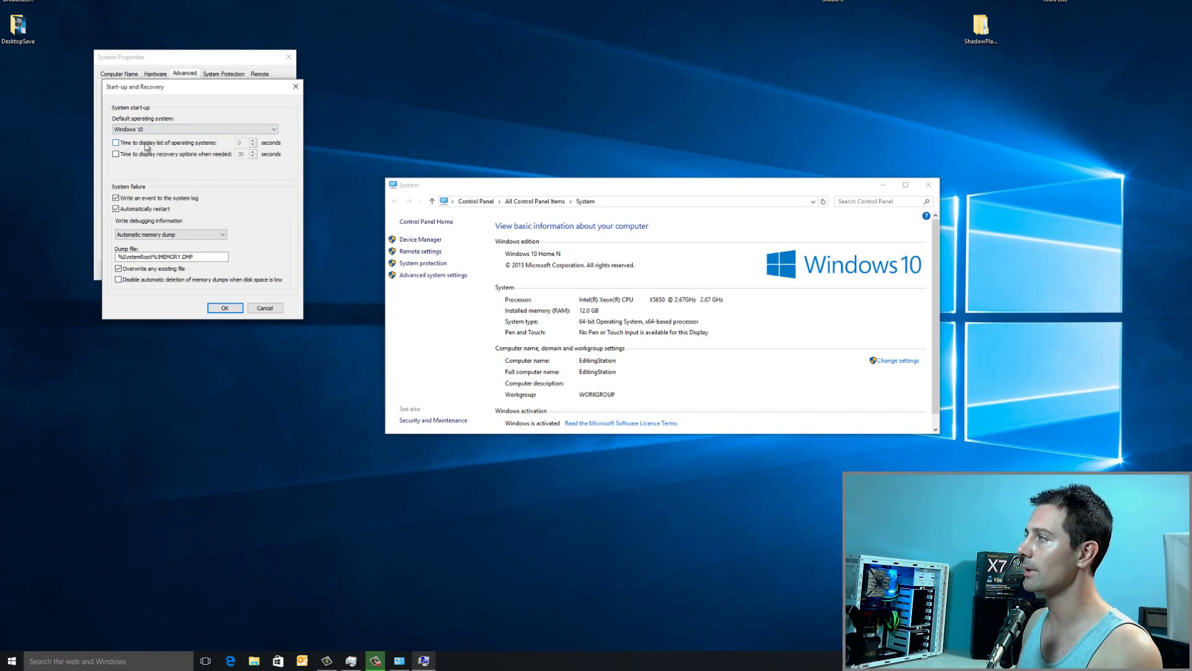
{"action": "left_click", "coordinate": [224, 308]}
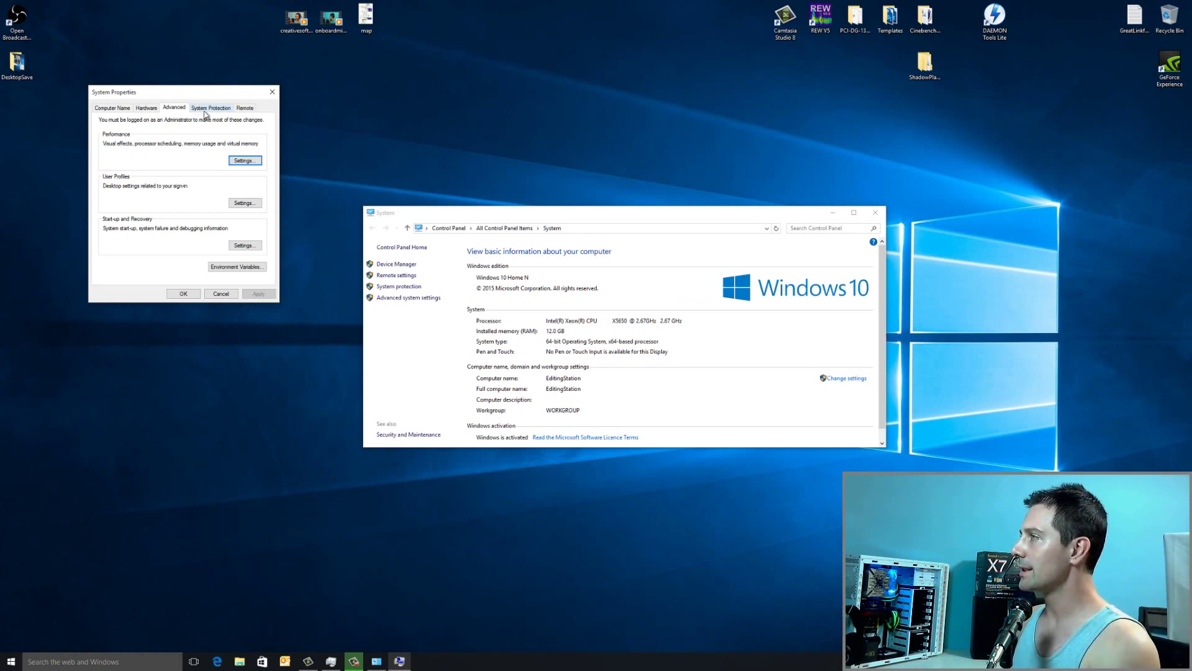
Disable system protection on System Reserved (C:), deleting all its restore points, and apply.
{"action": "left_click", "coordinate": [207, 110]}
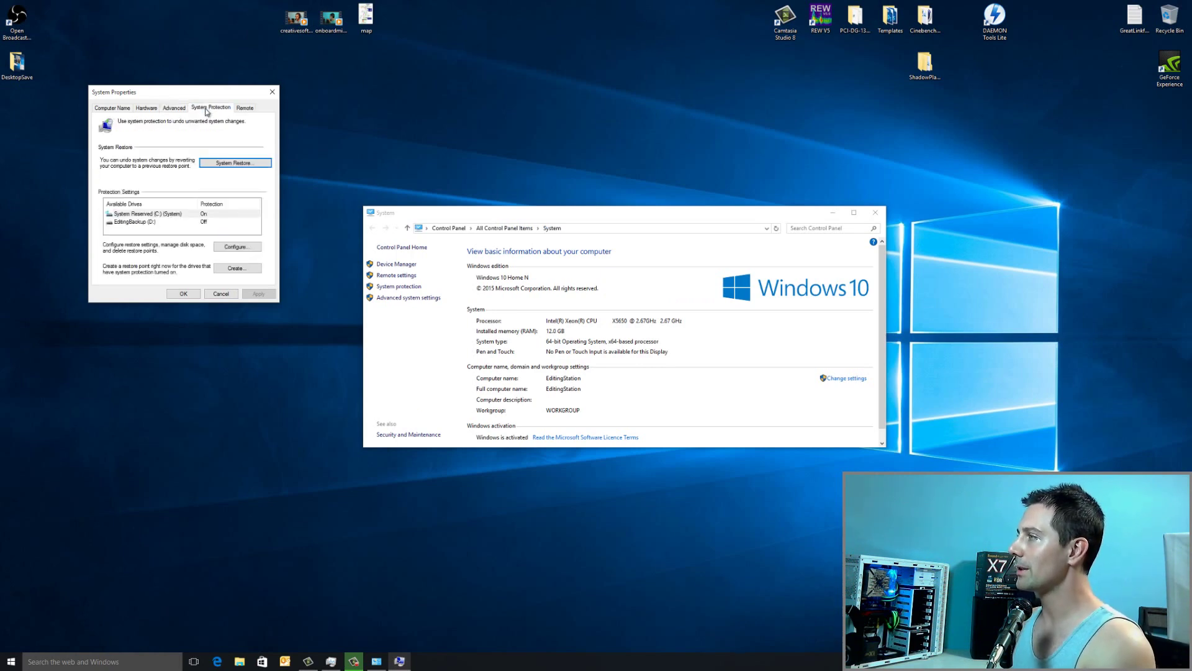
{"action": "left_click", "coordinate": [168, 215]}
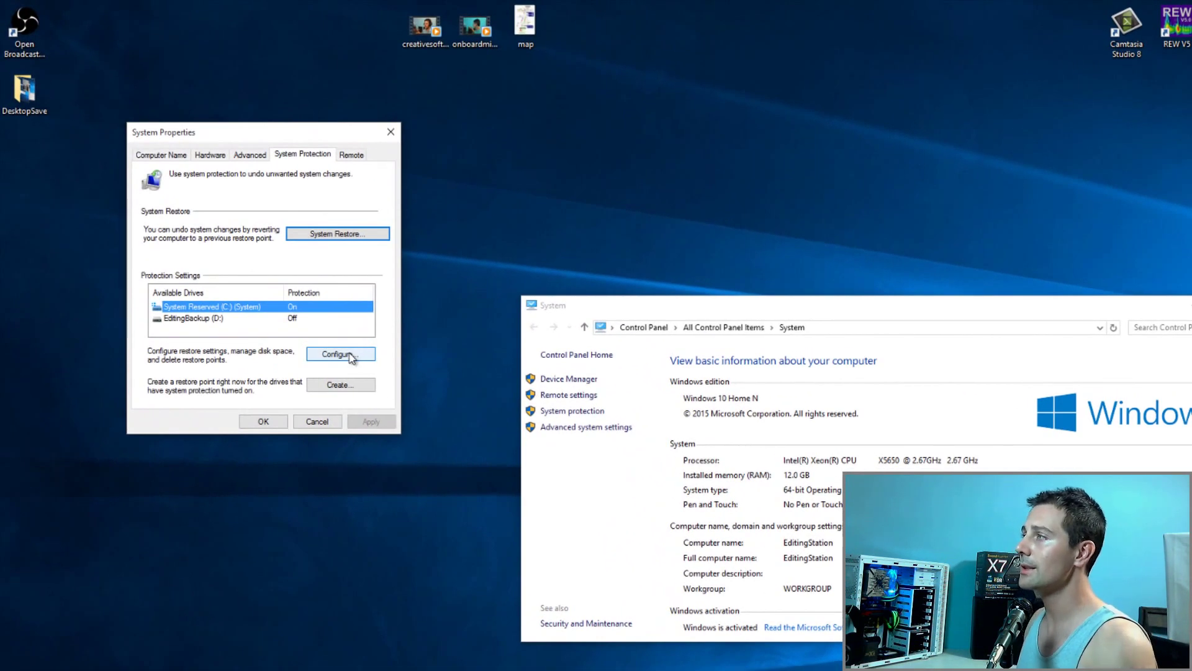
{"action": "left_click", "coordinate": [332, 354]}
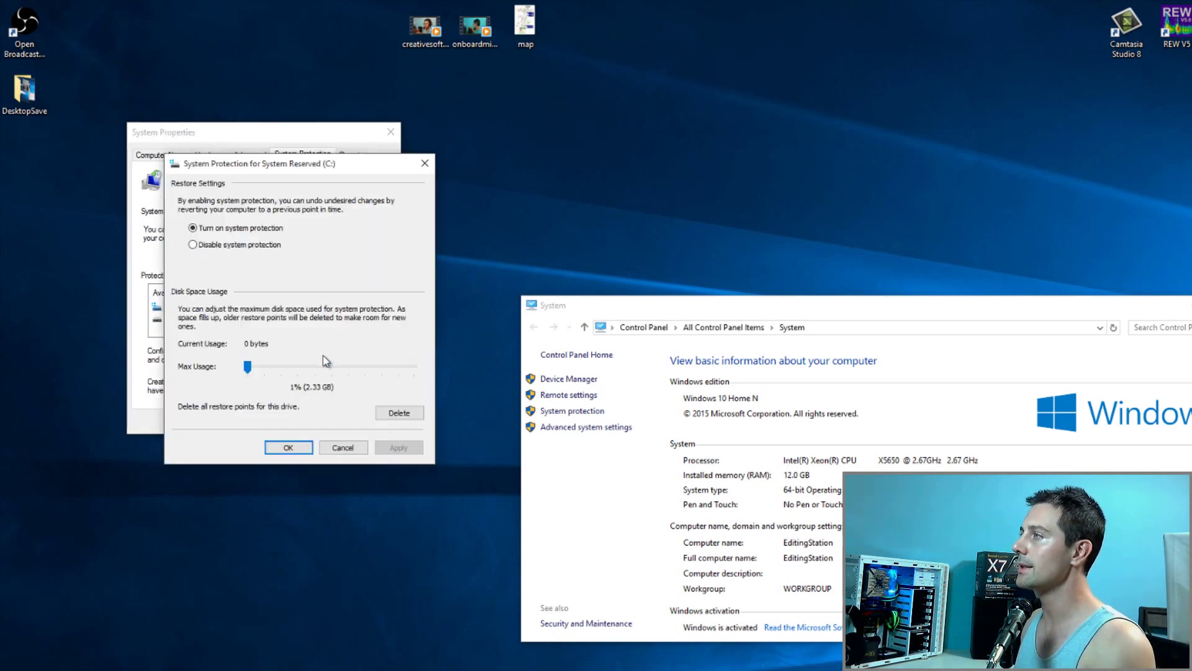
{"action": "left_click", "coordinate": [224, 245]}
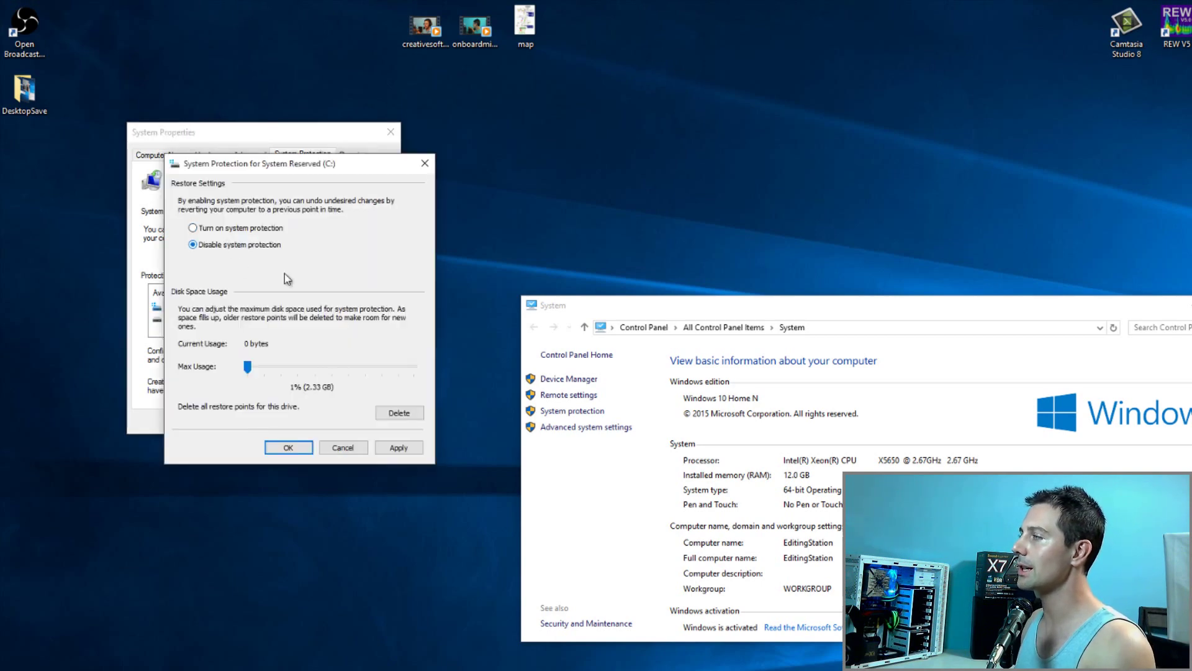
{"action": "left_click", "coordinate": [397, 413]}
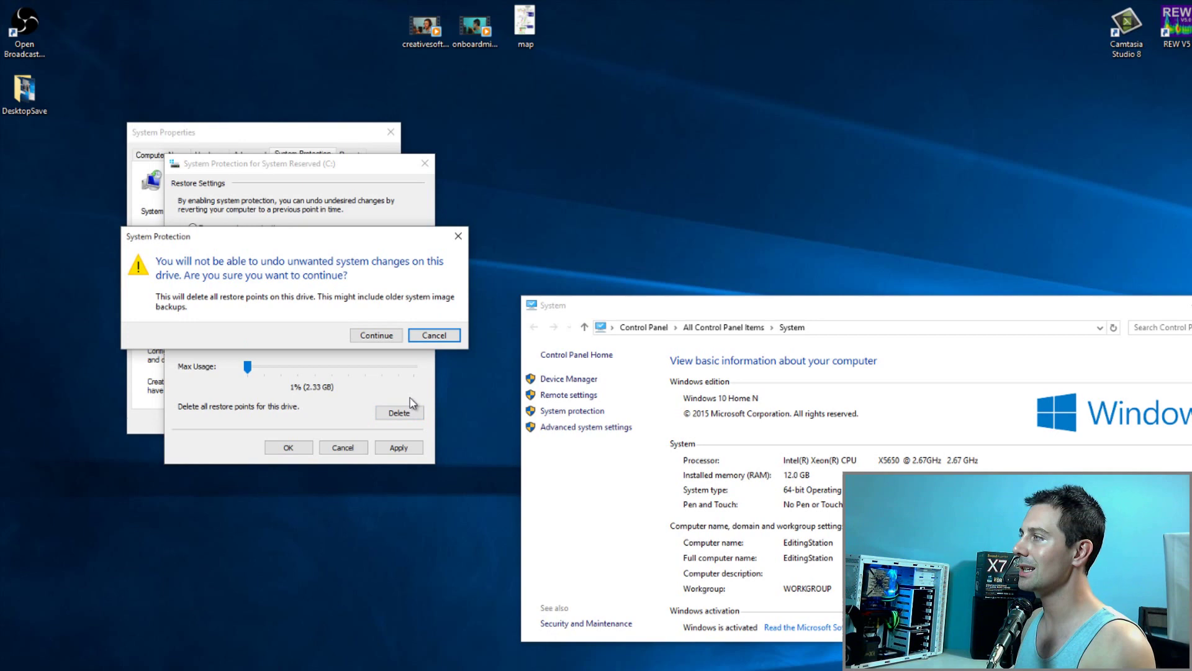
{"action": "left_click", "coordinate": [366, 334]}
{"action": "left_click", "coordinate": [380, 321]}
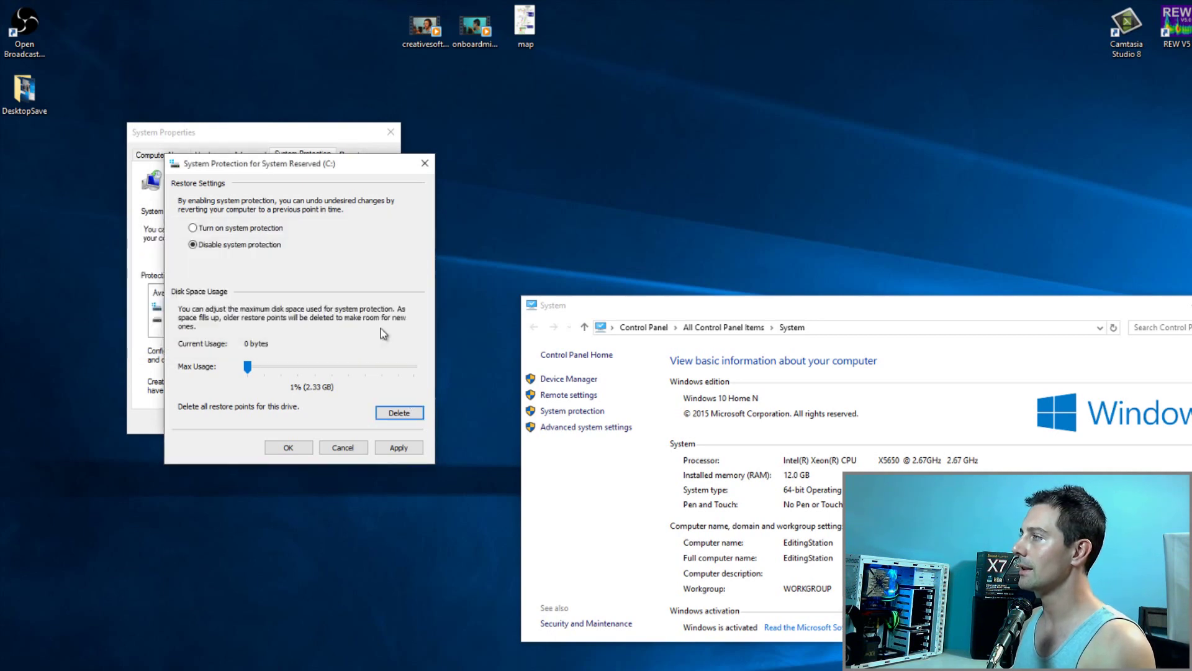
{"action": "left_click", "coordinate": [398, 447]}
{"action": "left_click", "coordinate": [331, 345]}
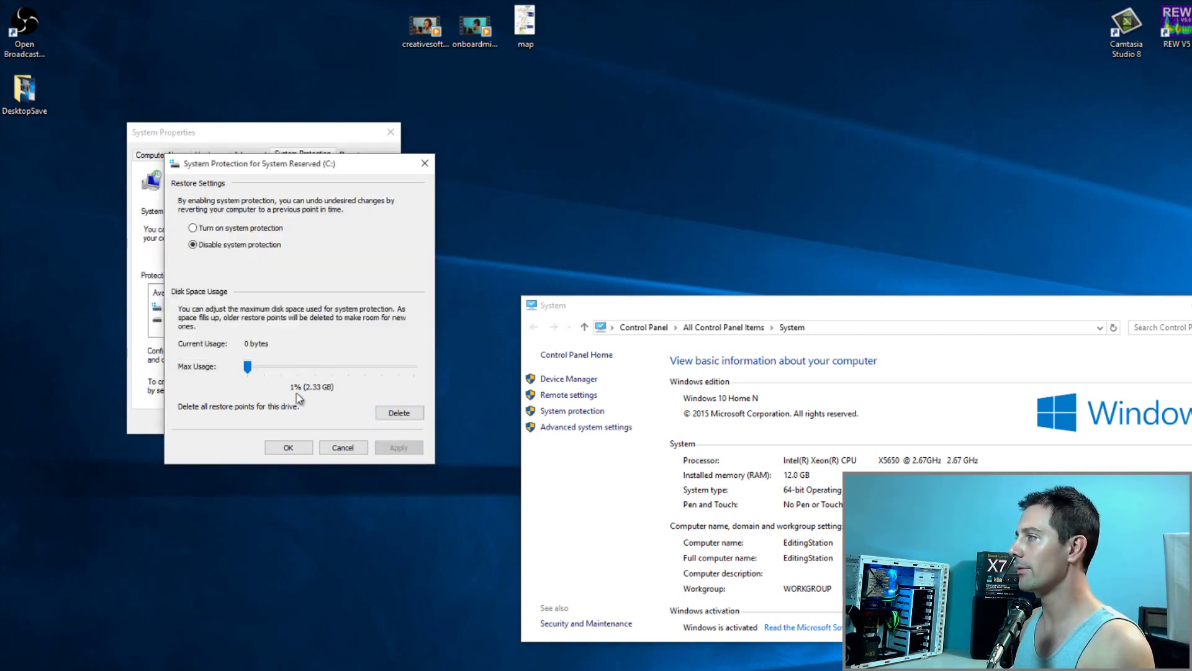
{"action": "left_click", "coordinate": [284, 447]}
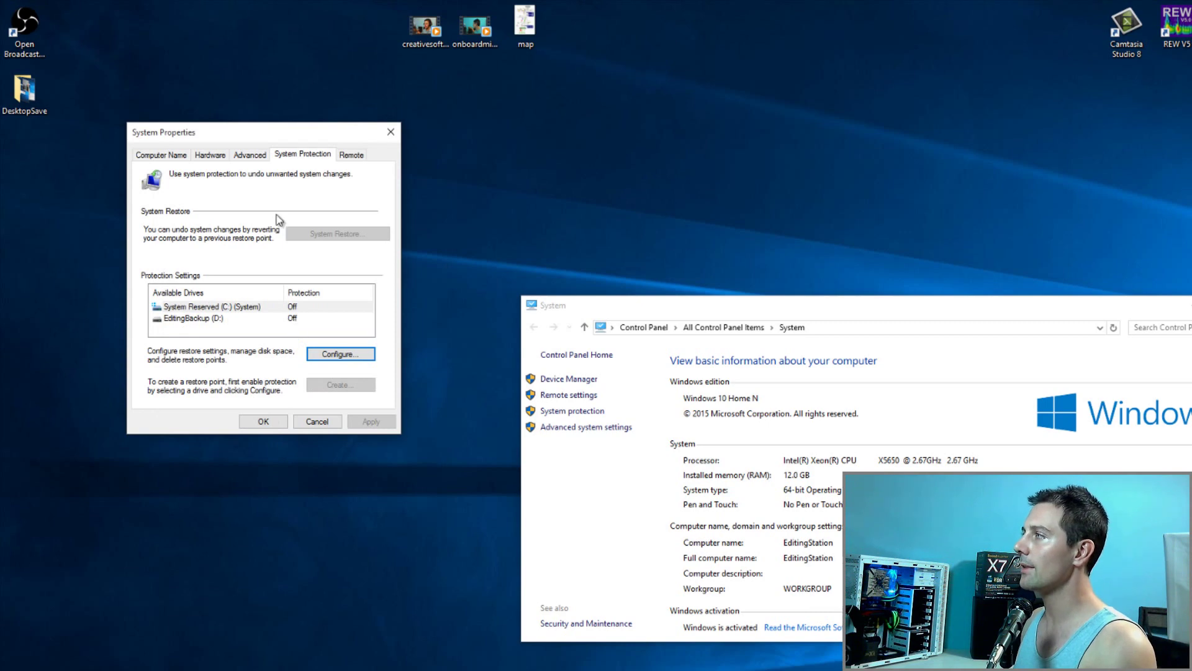
Untick 'Allow Remote Assistance connections to this computer' on the Remote tab and apply.
{"action": "left_click", "coordinate": [351, 155]}
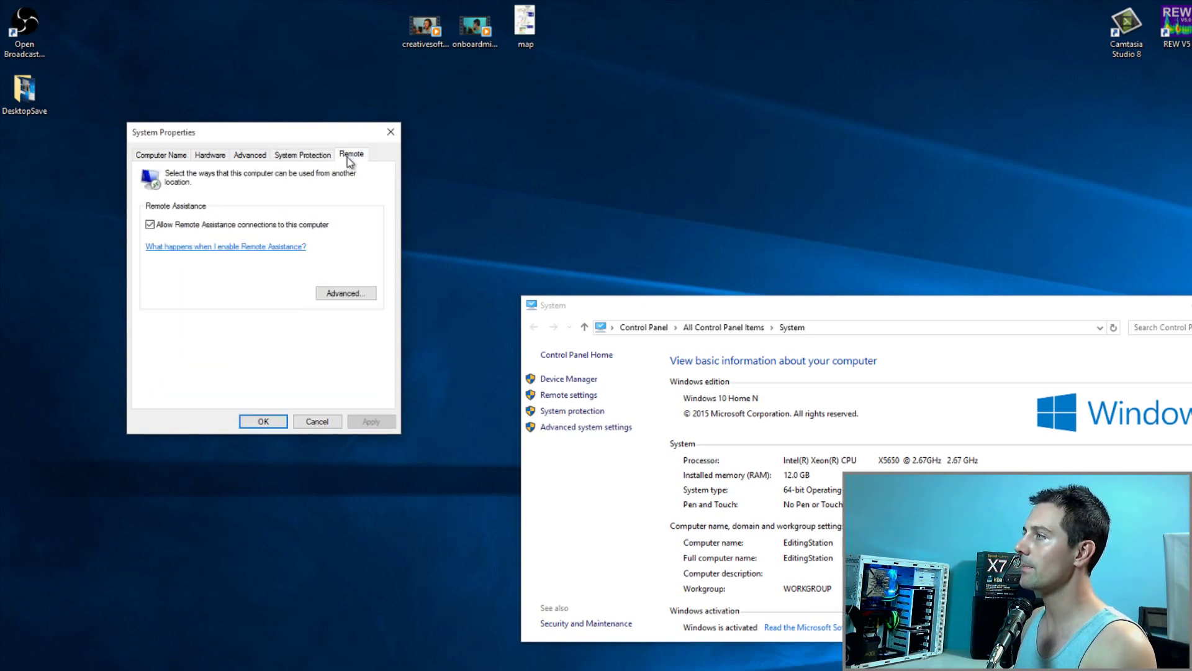
{"action": "left_click", "coordinate": [346, 295]}
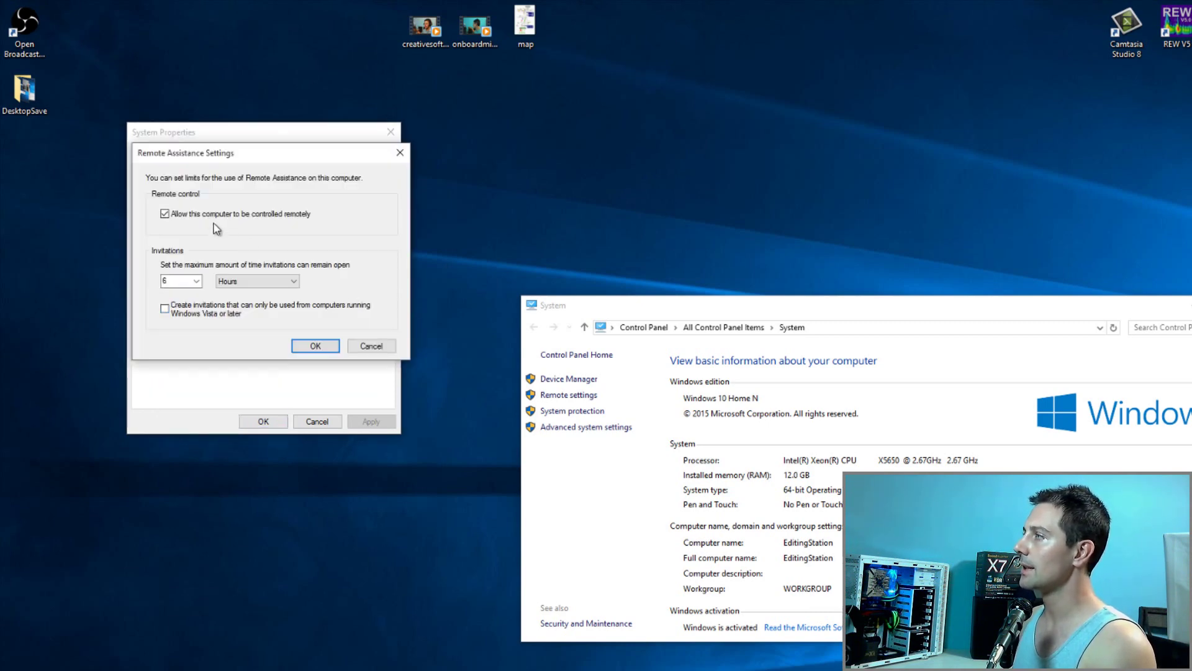
{"action": "left_click", "coordinate": [305, 345]}
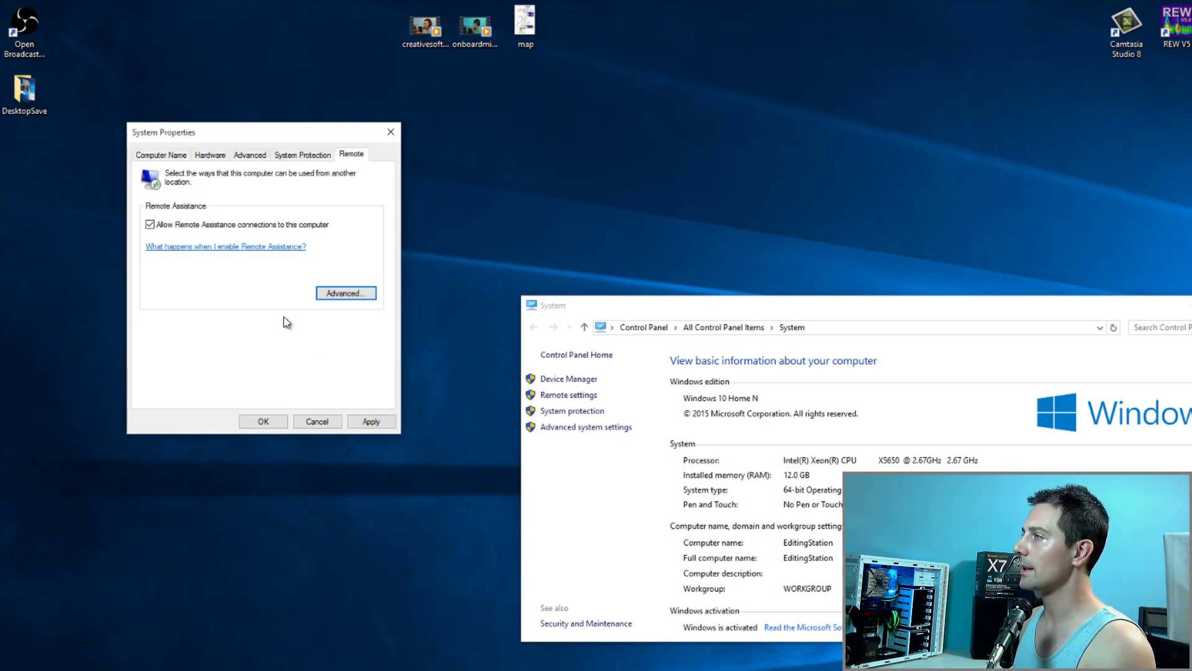
{"action": "left_click", "coordinate": [174, 226]}
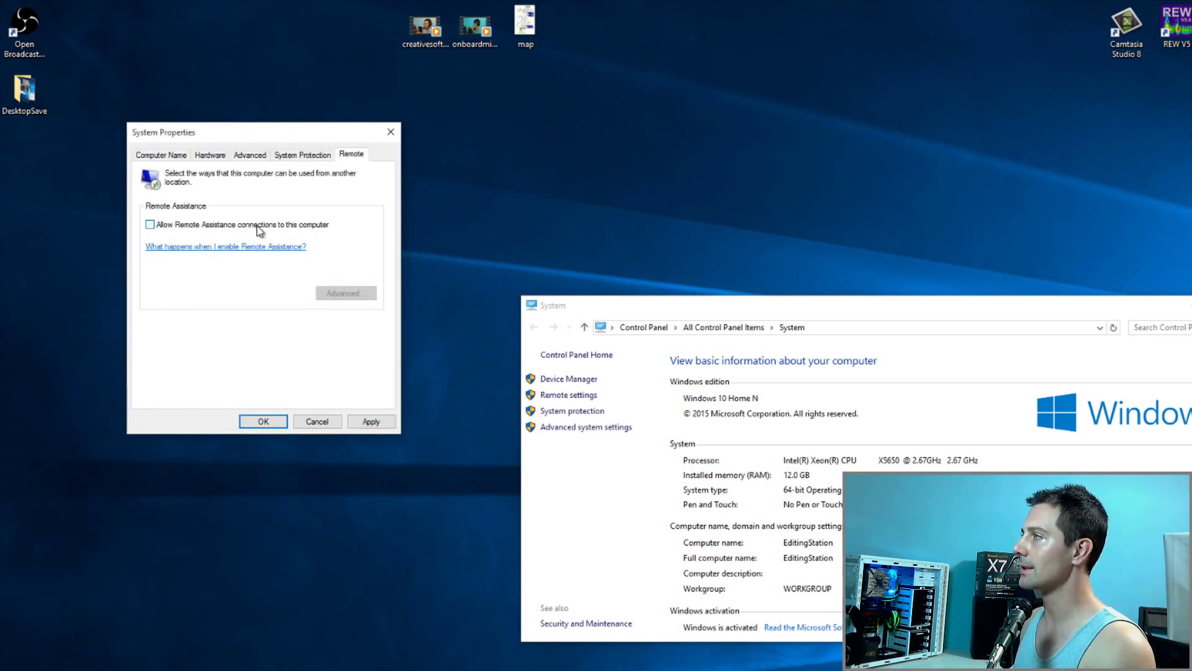
{"action": "left_click", "coordinate": [365, 422]}
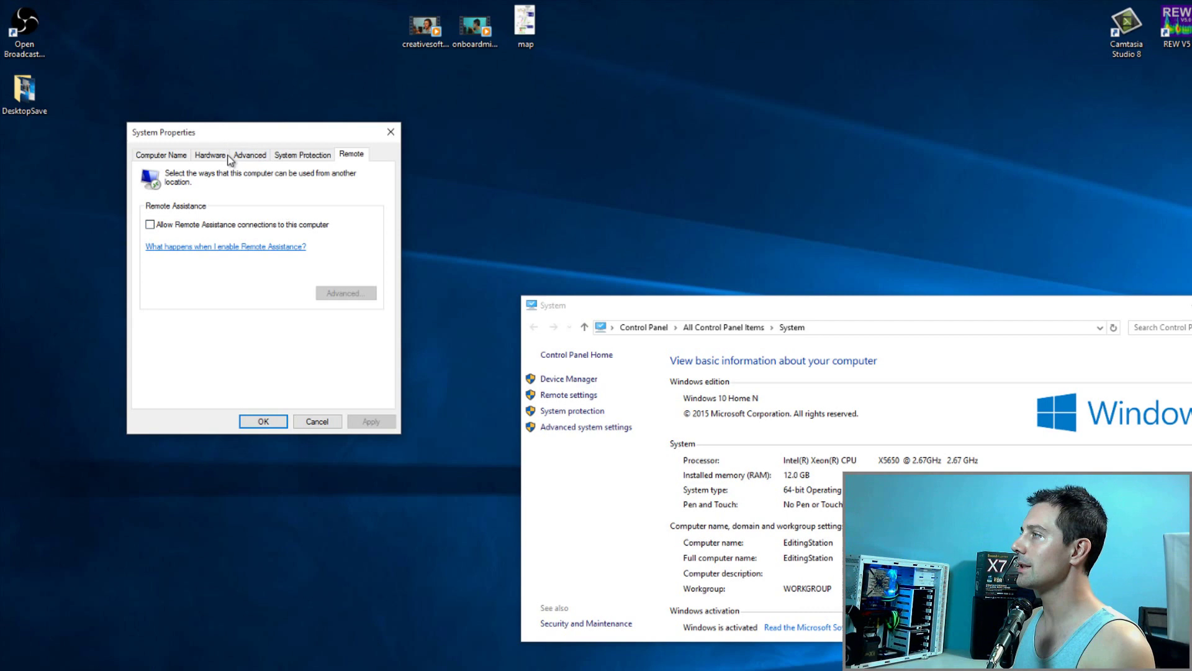
{"action": "left_click", "coordinate": [202, 158]}
{"action": "left_click", "coordinate": [177, 155]}
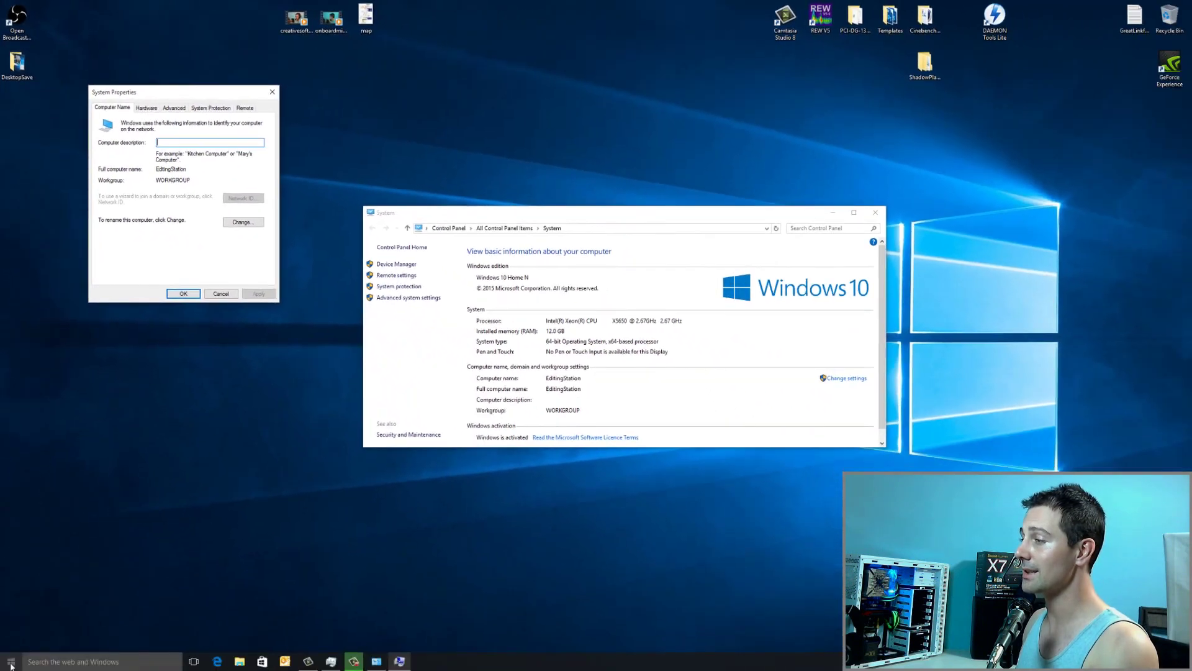
Run 'powercfg -h off' in an administrator Command Prompt, then close the window.
{"action": "left_click", "coordinate": [10, 663]}
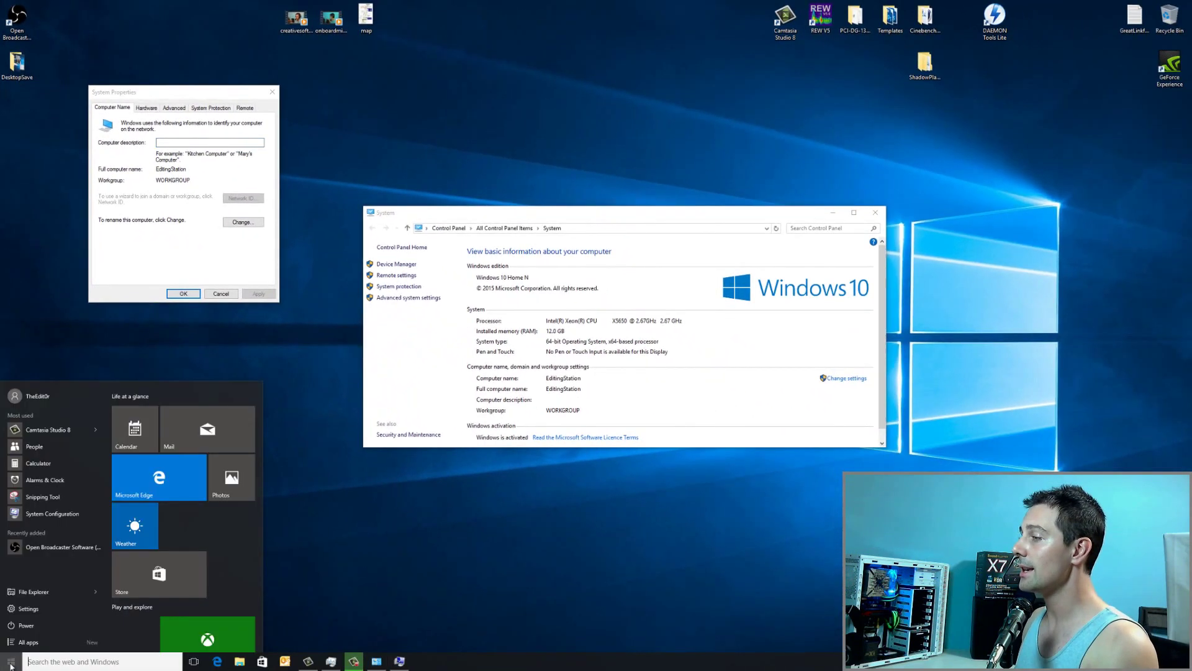
{"action": "left_click", "coordinate": [69, 663]}
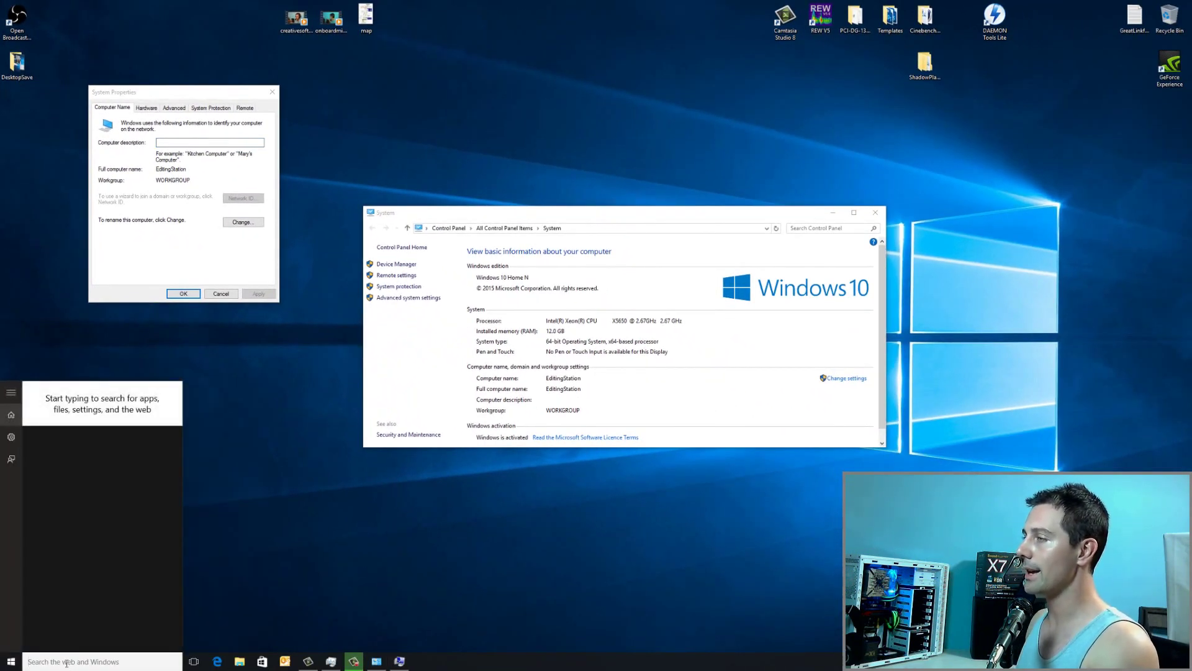
{"action": "type", "text": "command"}
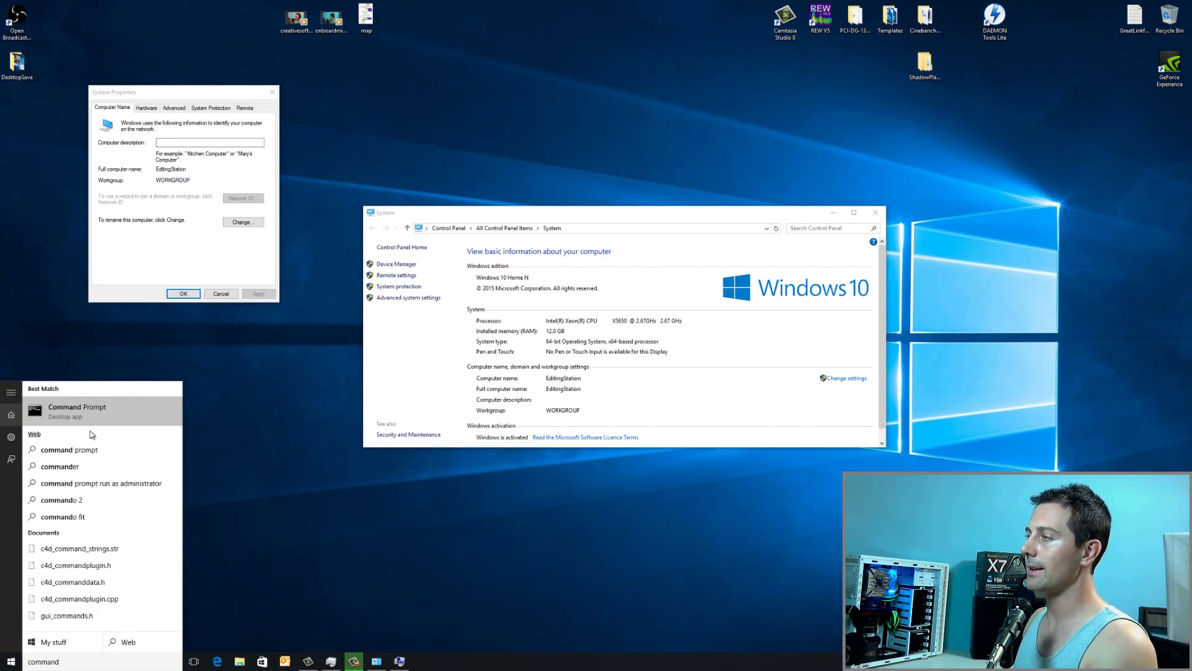
{"action": "right_click", "coordinate": [88, 415]}
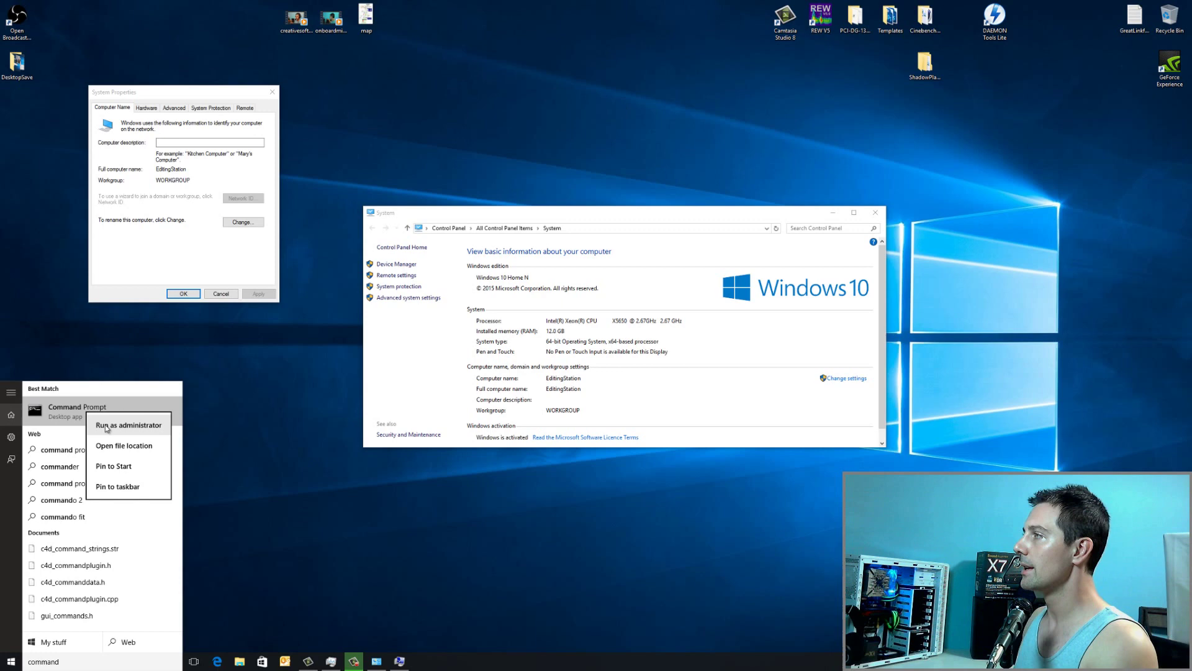
{"action": "left_click", "coordinate": [106, 427]}
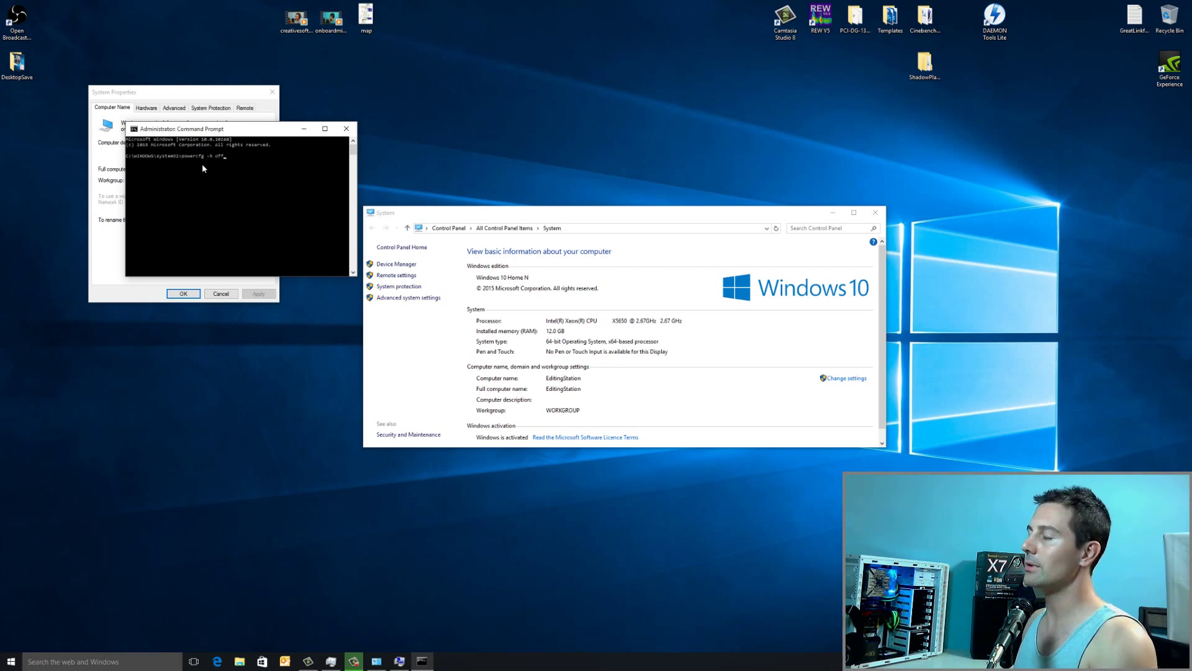
{"action": "type", "text": "powercfg -h off"}
{"action": "key", "text": "Return"}
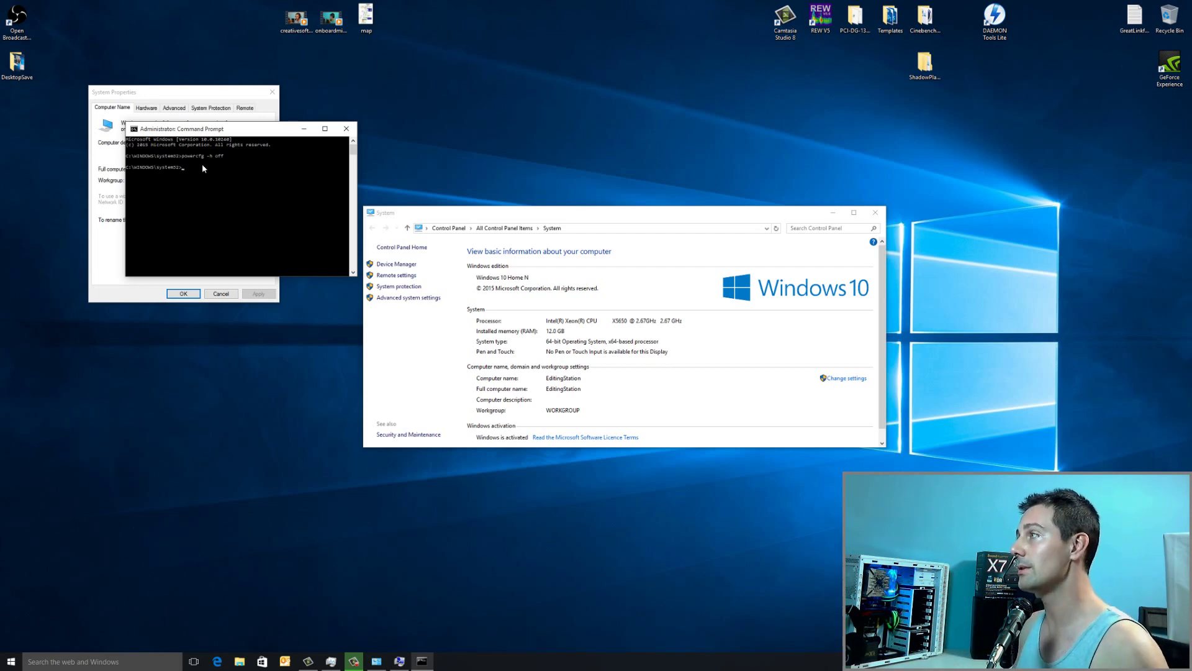
{"action": "left_click", "coordinate": [347, 129]}
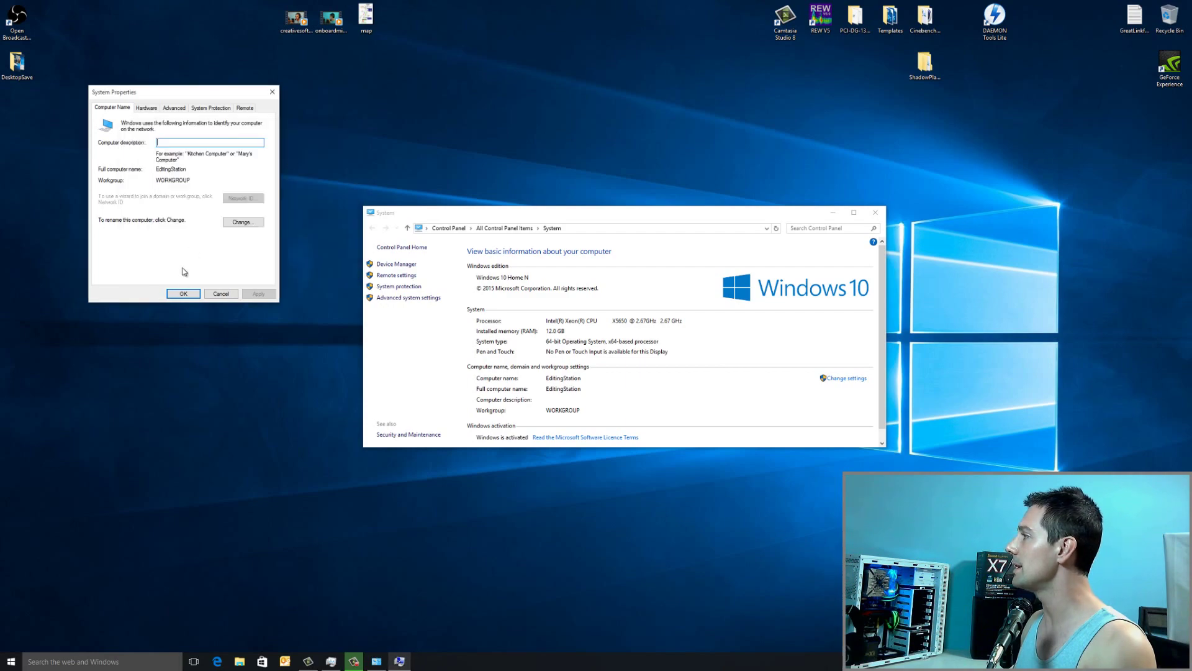
Close System Properties with OK and hide the Task View button from the taskbar.
{"action": "left_click", "coordinate": [180, 293]}
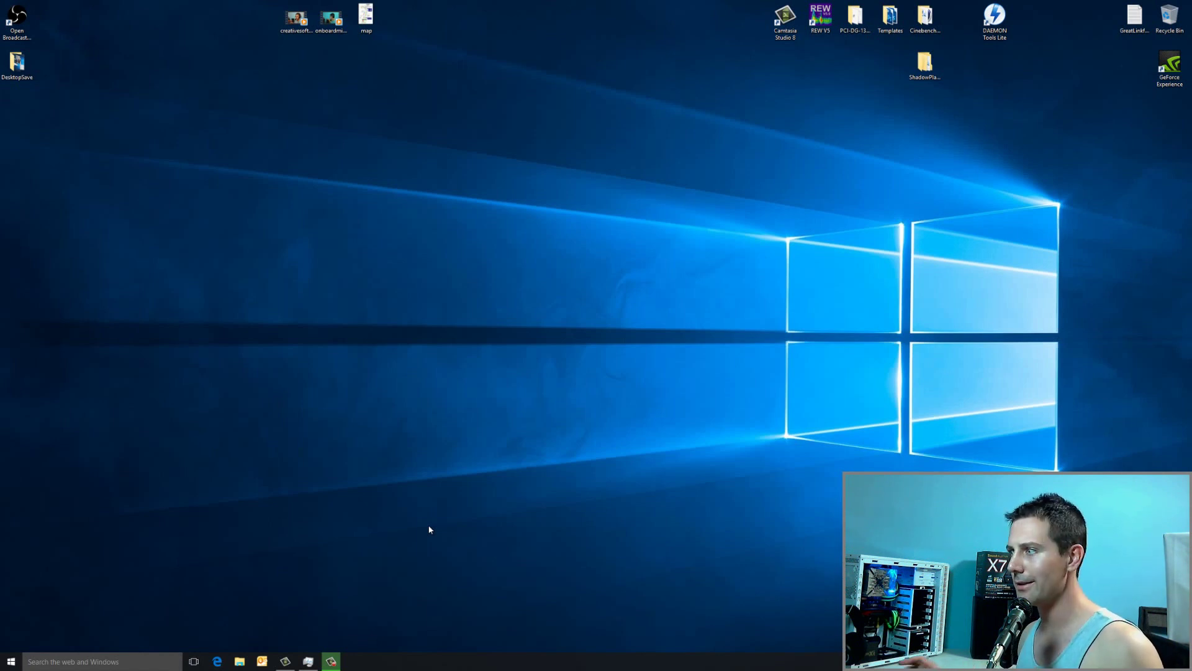
{"action": "right_click", "coordinate": [410, 667]}
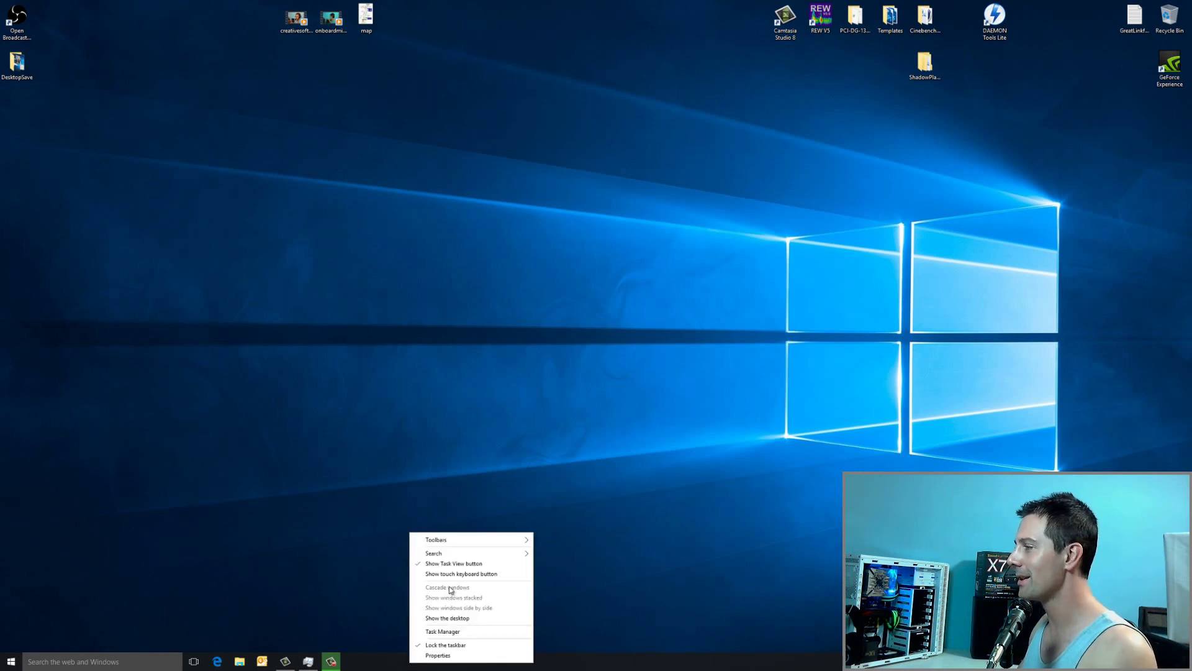
{"action": "left_click", "coordinate": [455, 564]}
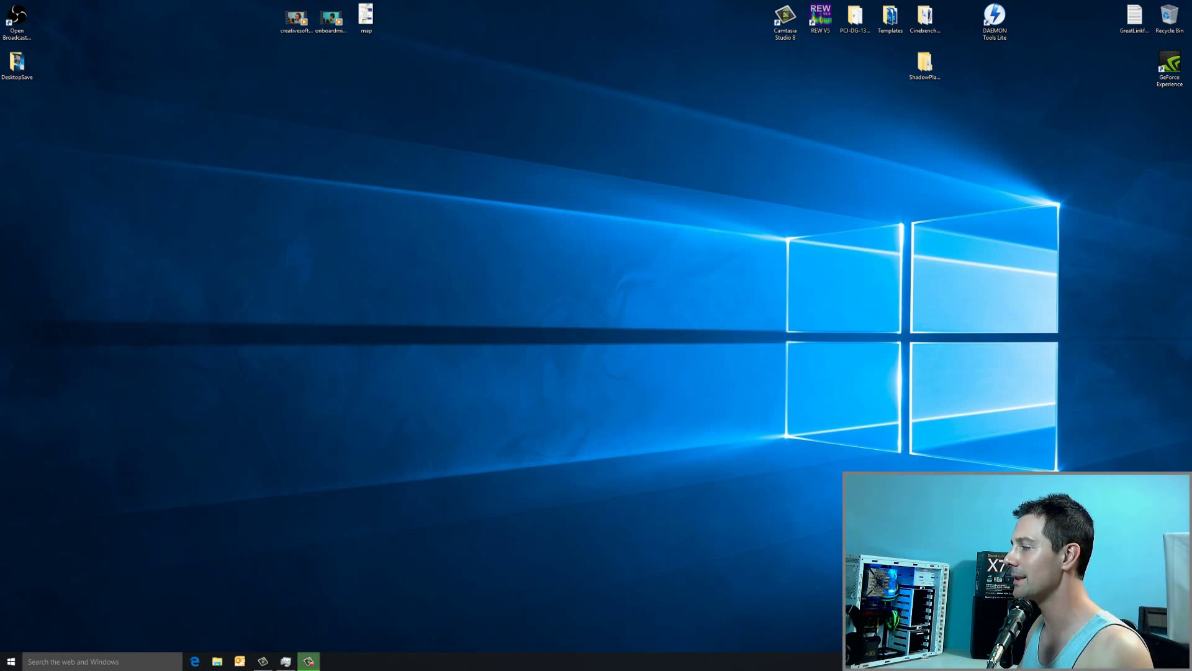
Set taskbar buttons to Never combine in Taskbar properties, apply and close.
{"action": "right_click", "coordinate": [358, 666]}
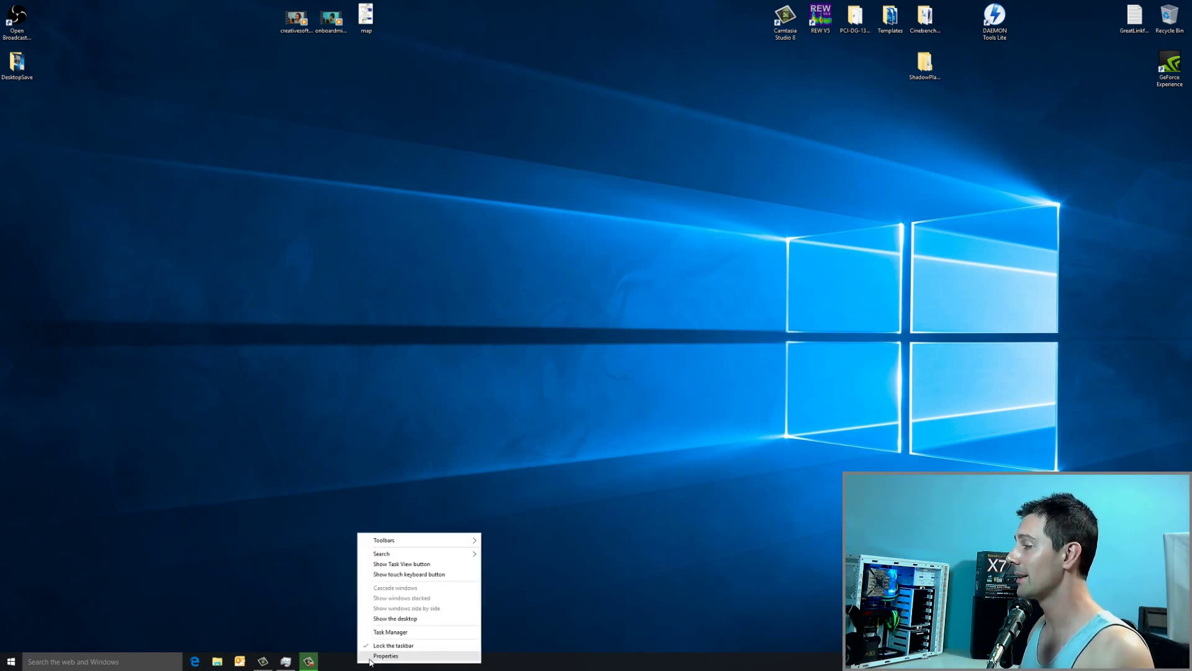
{"action": "left_click", "coordinate": [385, 656]}
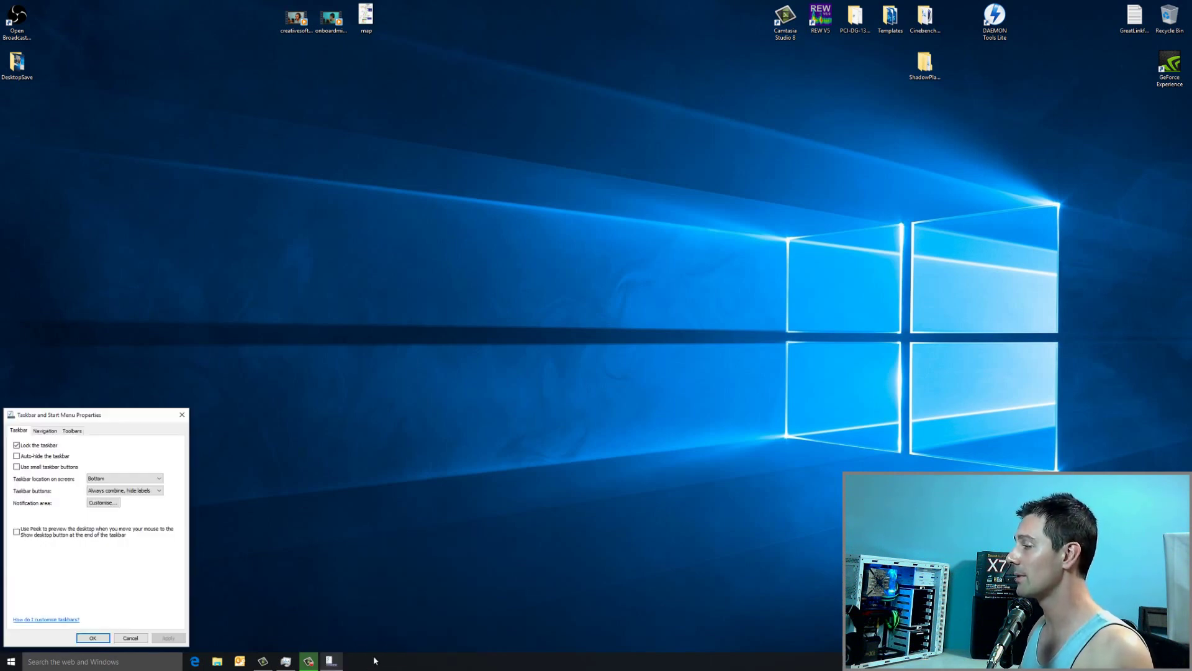
{"action": "left_click", "coordinate": [100, 490]}
{"action": "left_click", "coordinate": [110, 510]}
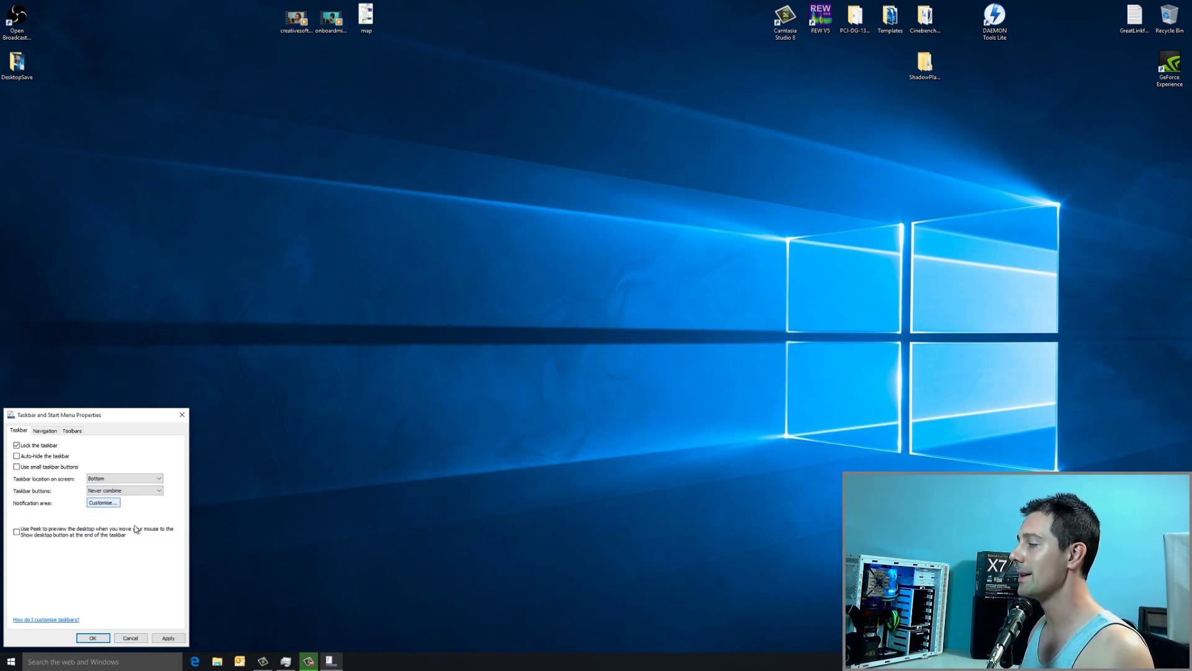
{"action": "left_click", "coordinate": [168, 638]}
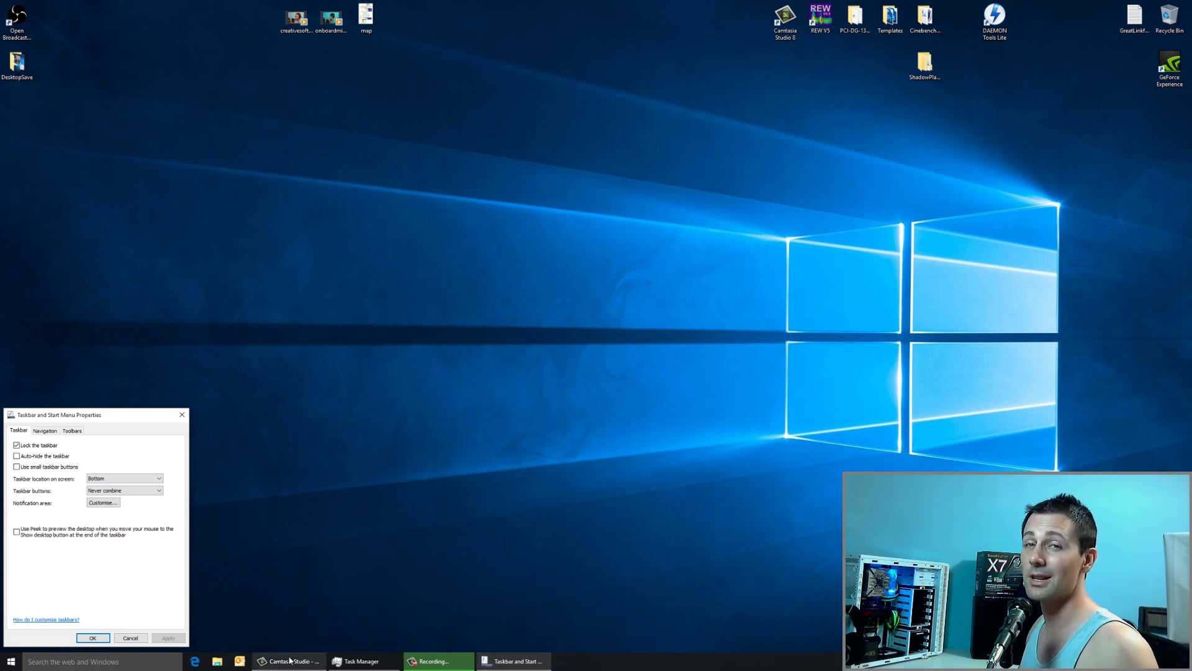
{"action": "mouse_move", "coordinate": [290, 661]}
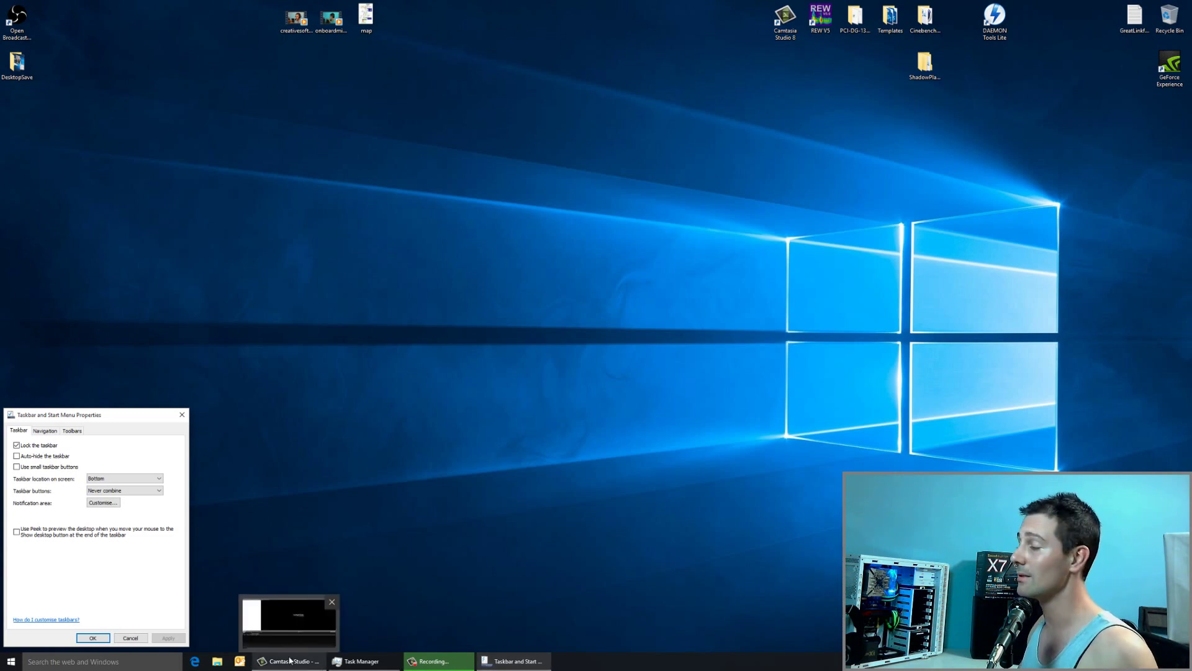
{"action": "left_click", "coordinate": [92, 638]}
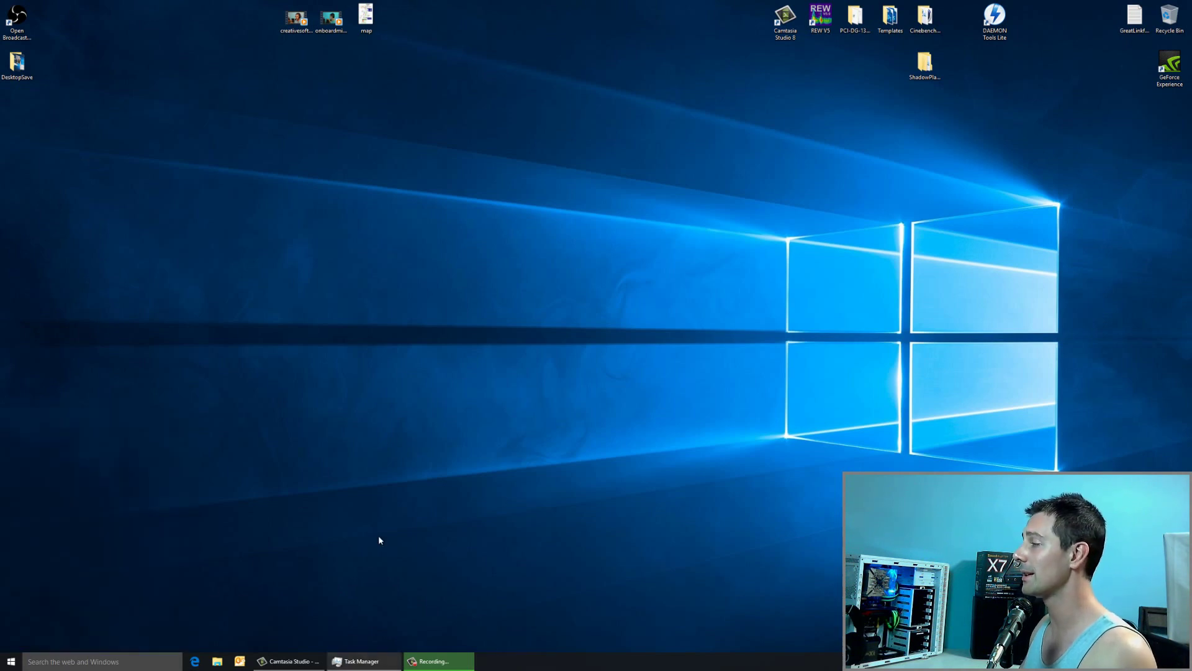
In Edge advanced settings, turn off Adobe Flash Player, password saving and form entries.
{"action": "left_click", "coordinate": [195, 662]}
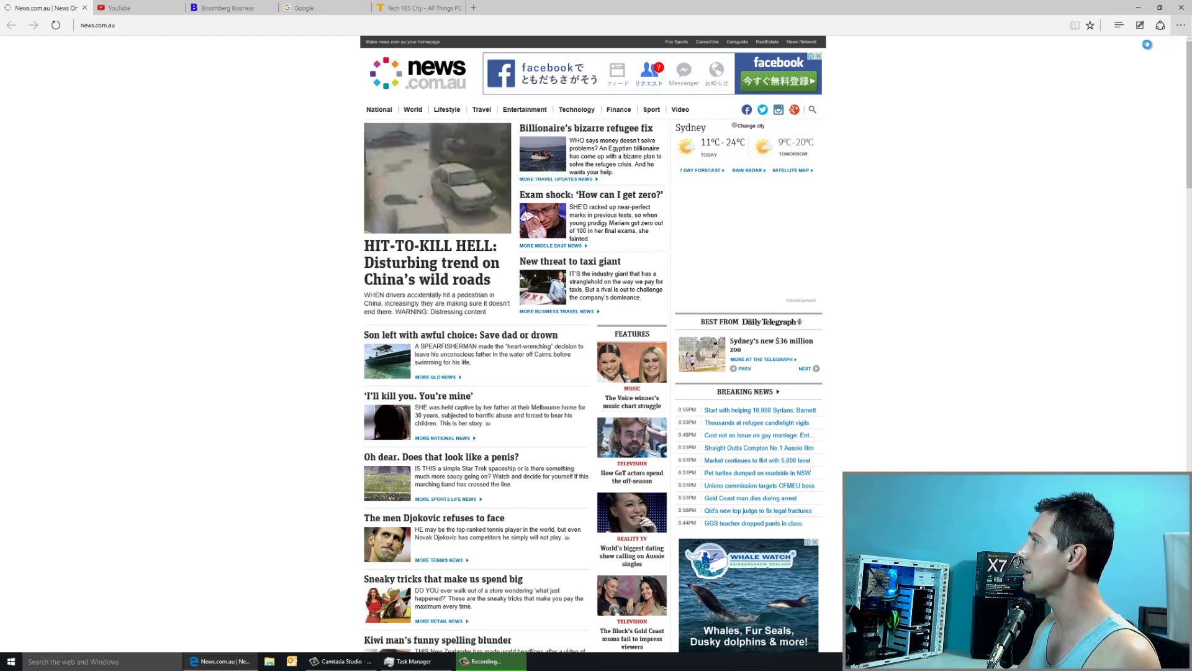
{"action": "left_click", "coordinate": [1181, 27]}
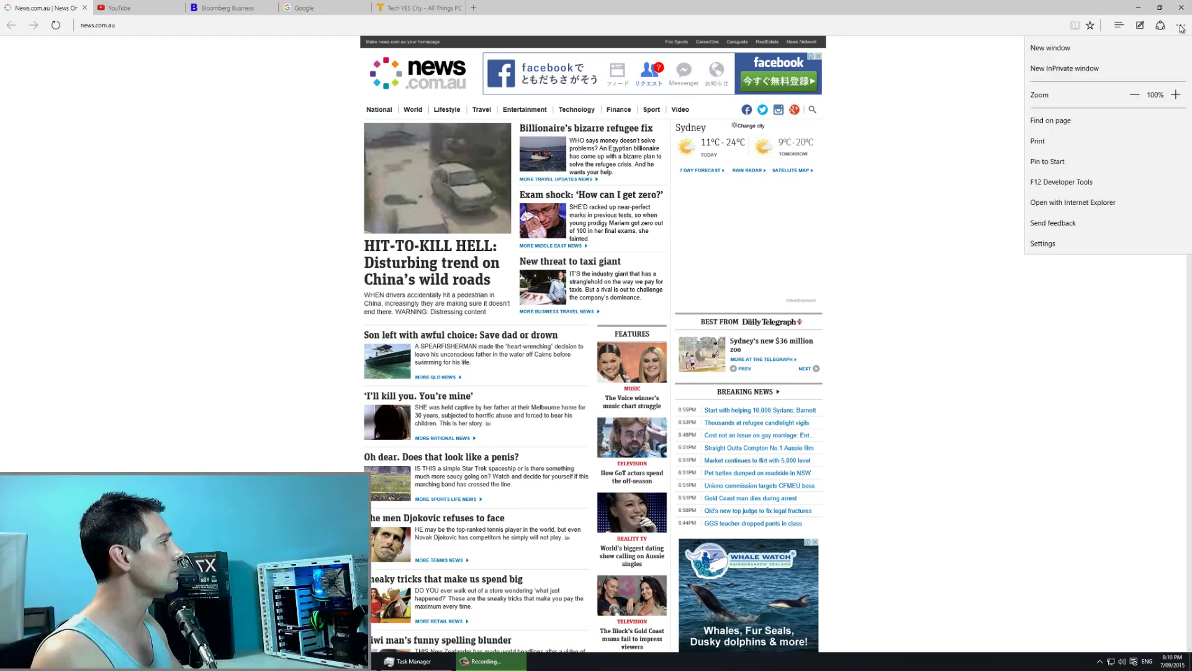
{"action": "left_click", "coordinate": [1056, 244]}
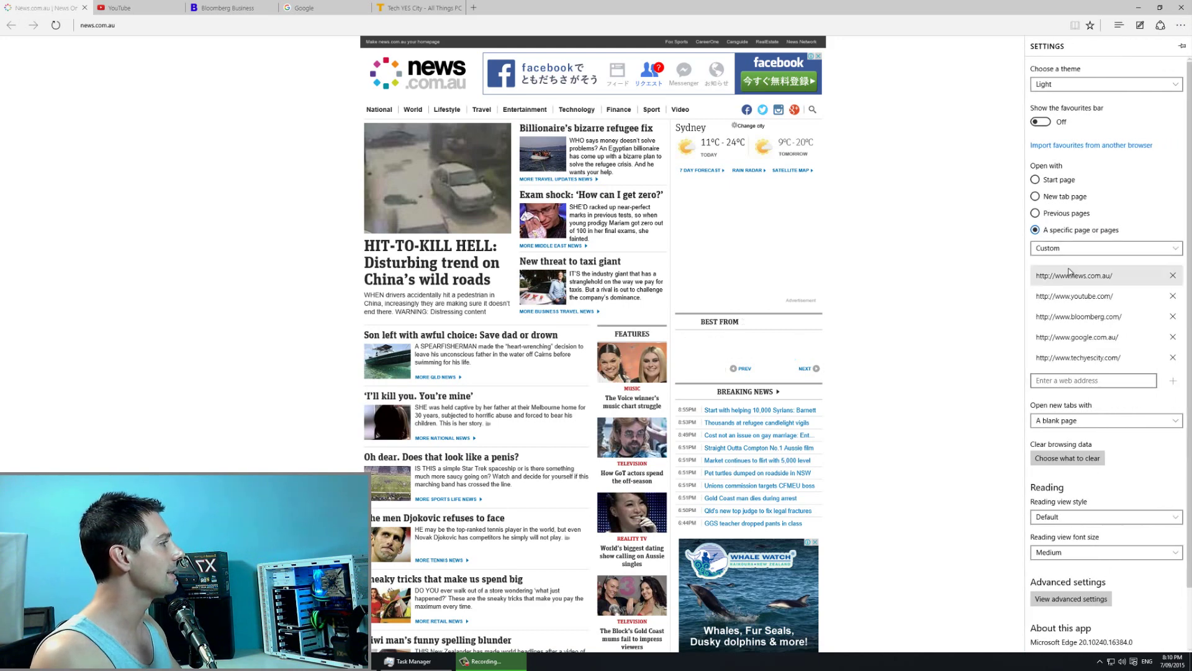
{"action": "scroll", "coordinate": [1049, 403], "scroll_direction": "down", "scroll_amount": 2}
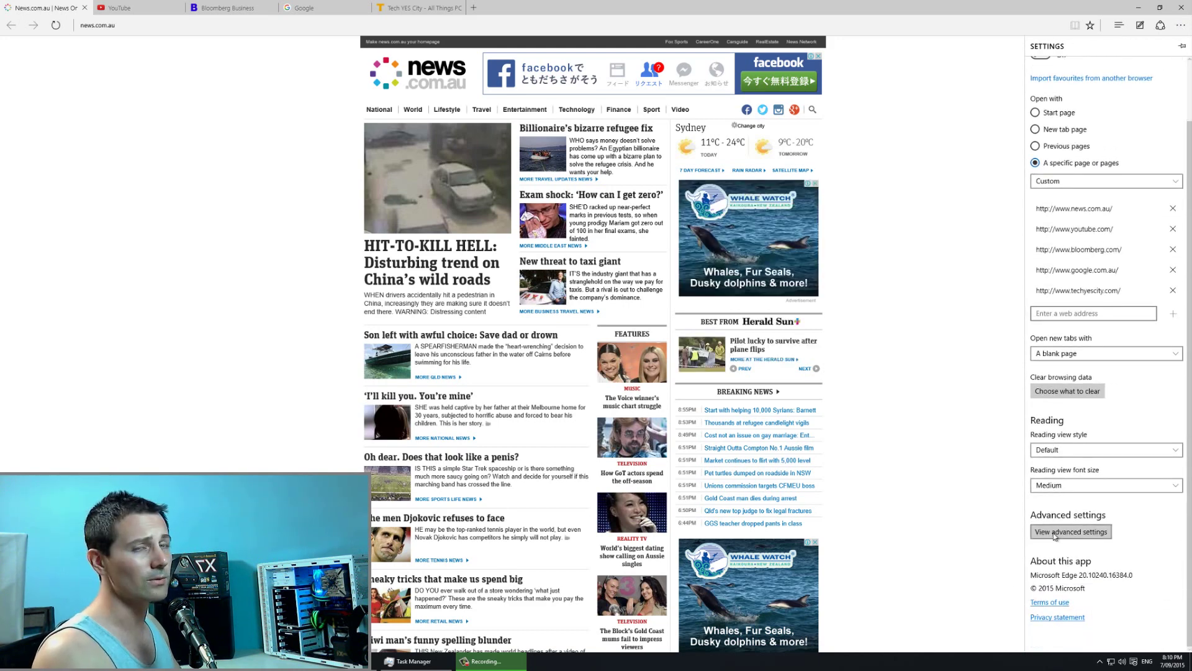
{"action": "left_click", "coordinate": [1054, 533]}
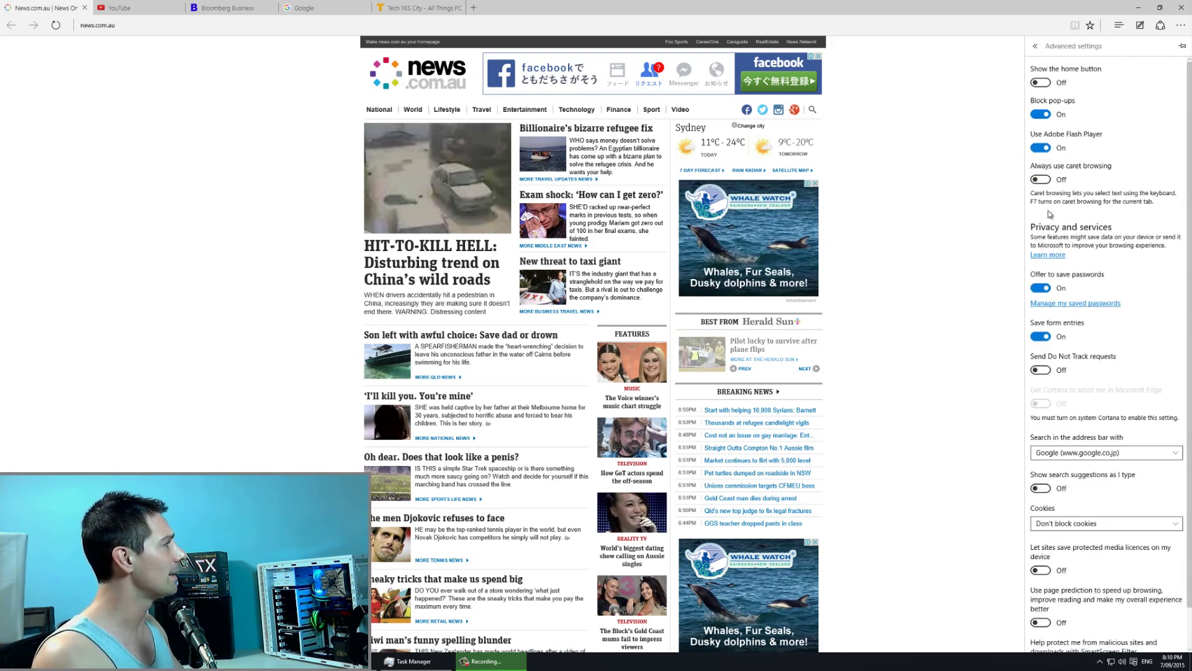
{"action": "left_click", "coordinate": [1037, 149]}
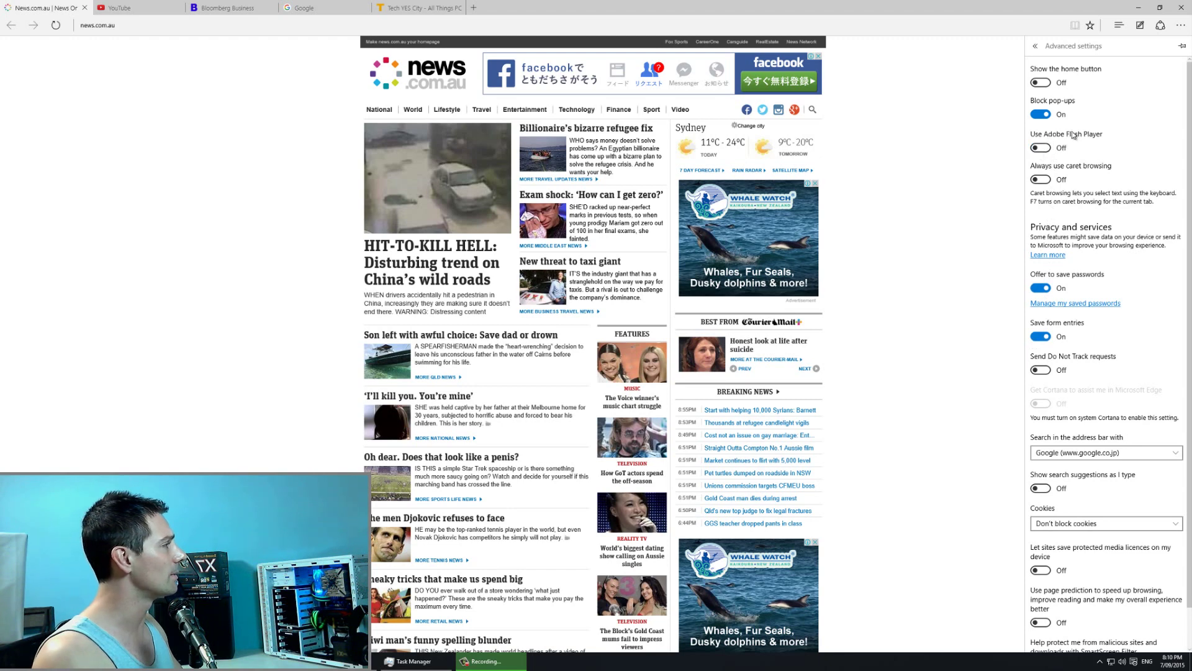
{"action": "left_click", "coordinate": [1038, 290]}
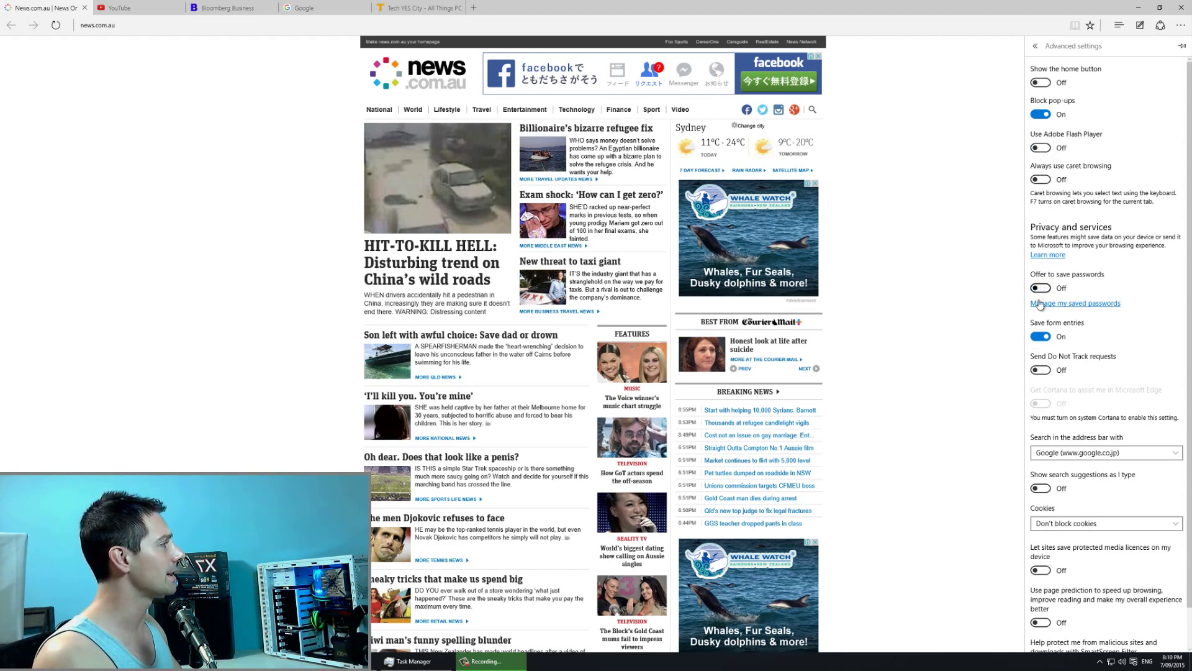
{"action": "left_click", "coordinate": [1040, 336]}
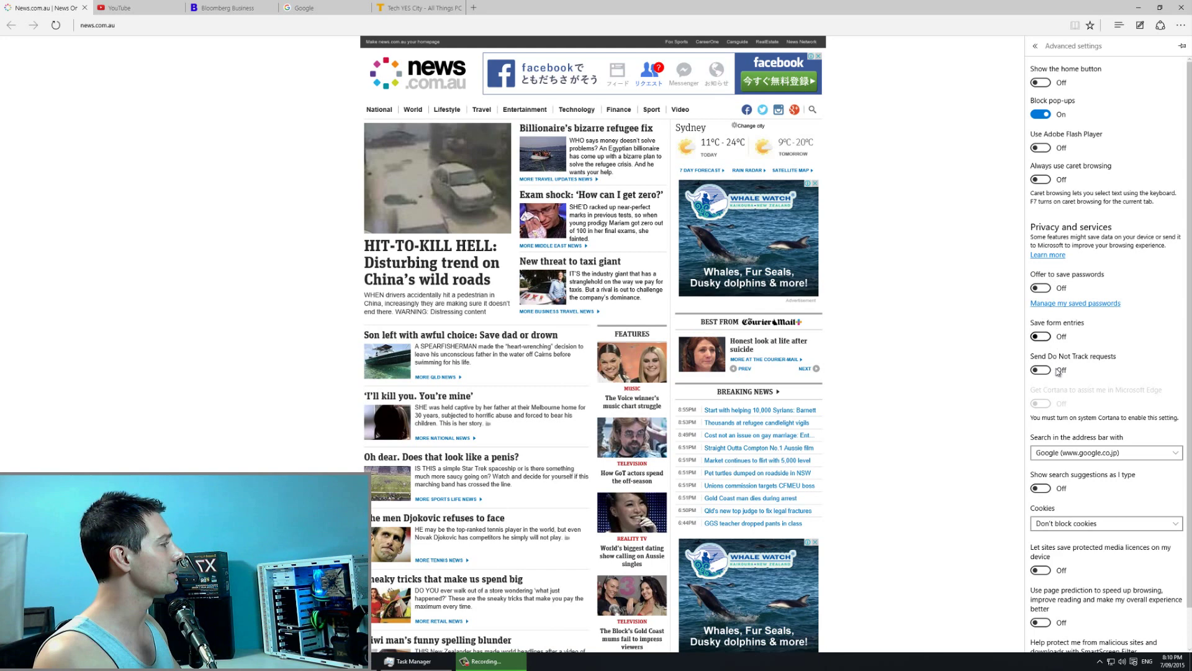
{"action": "left_click", "coordinate": [1076, 458]}
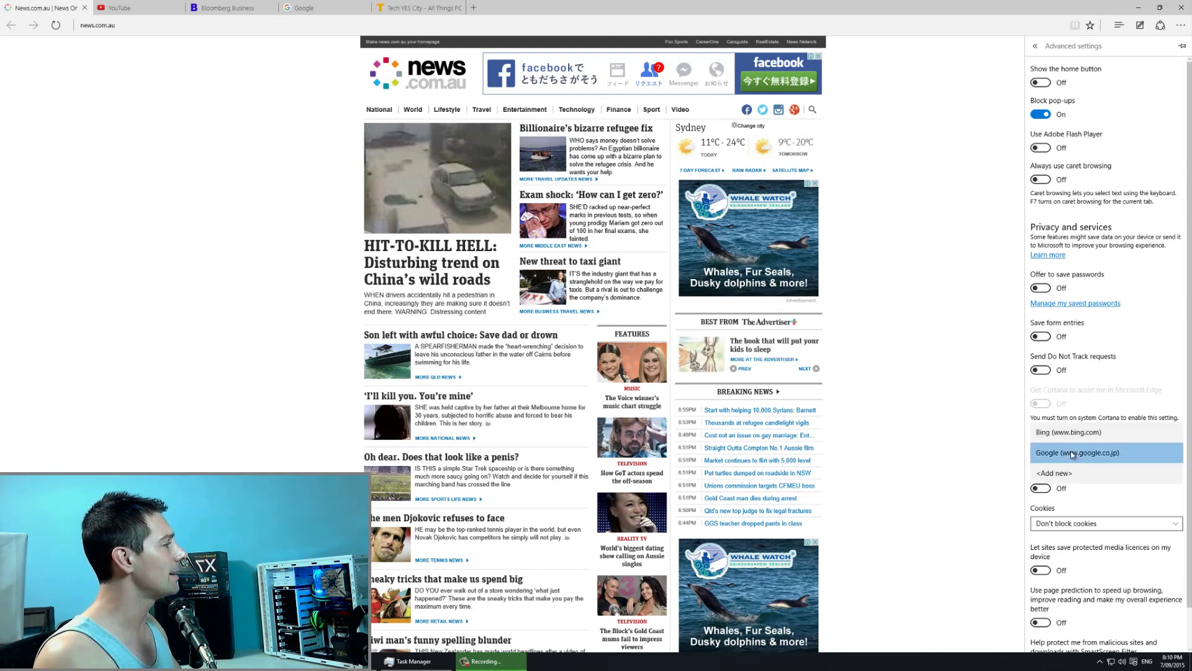
{"action": "left_click", "coordinate": [1071, 455]}
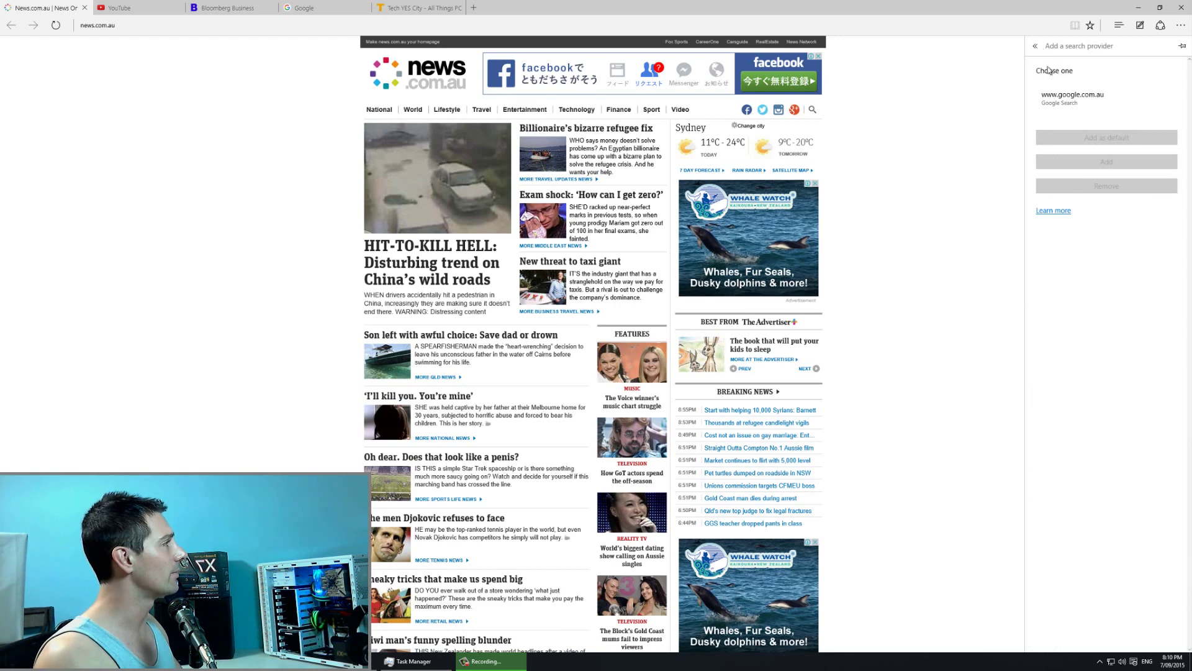
{"action": "left_click", "coordinate": [1065, 96]}
{"action": "left_click", "coordinate": [1099, 138]}
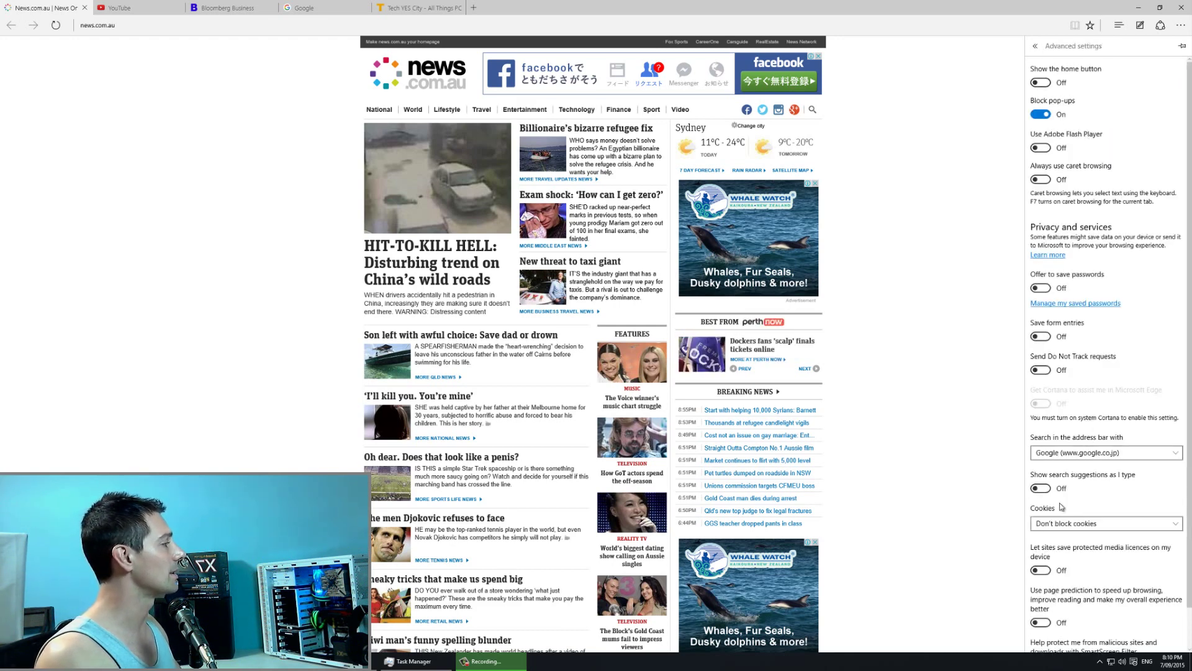
Toggle saving protected media licences on and back off, then close Edge.
{"action": "scroll", "coordinate": [1062, 506], "scroll_direction": "down", "scroll_amount": 1}
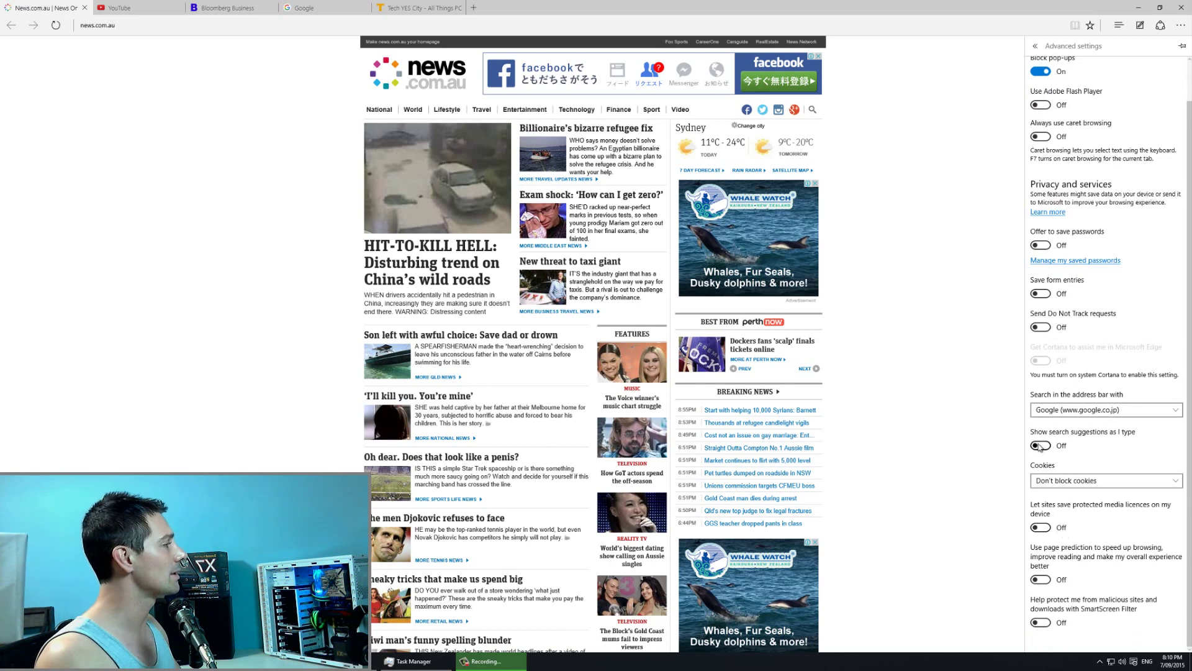
{"action": "left_click", "coordinate": [1040, 528]}
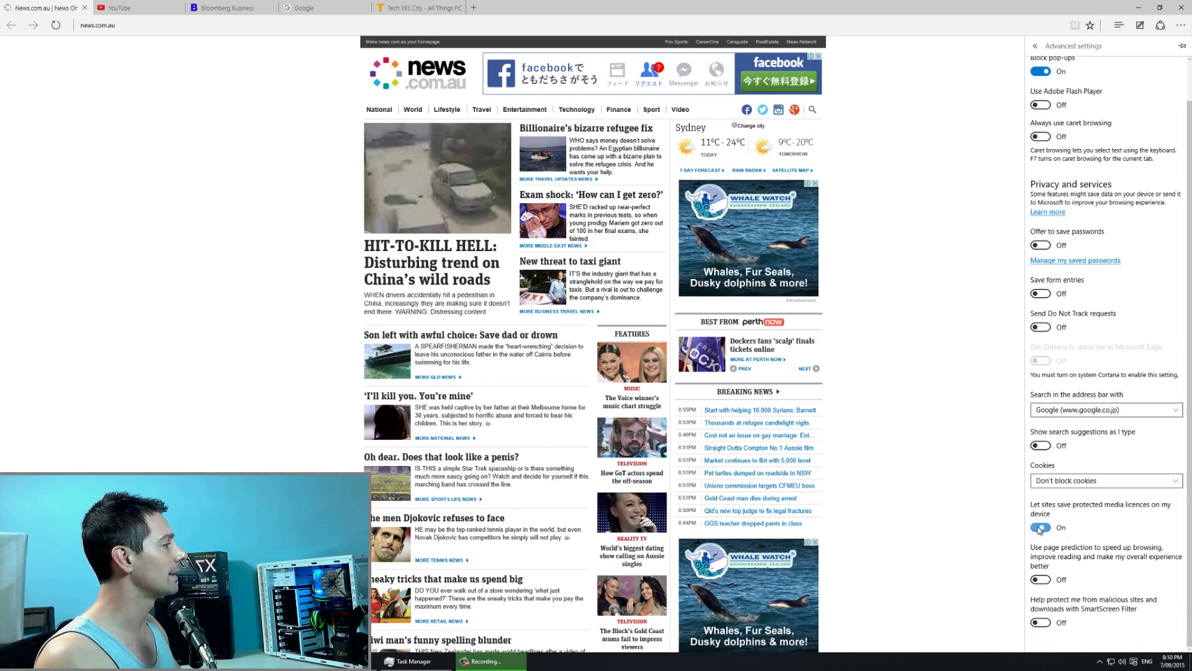
{"action": "left_click", "coordinate": [1040, 527]}
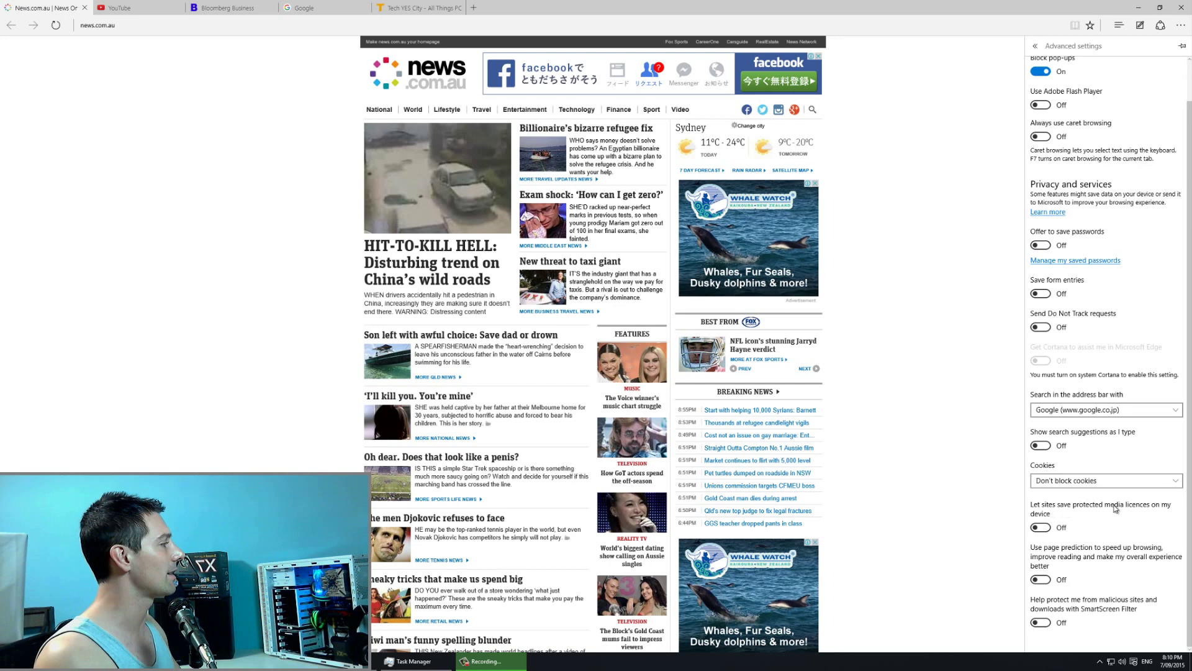
{"action": "scroll", "coordinate": [1114, 123], "scroll_direction": "up", "scroll_amount": 1}
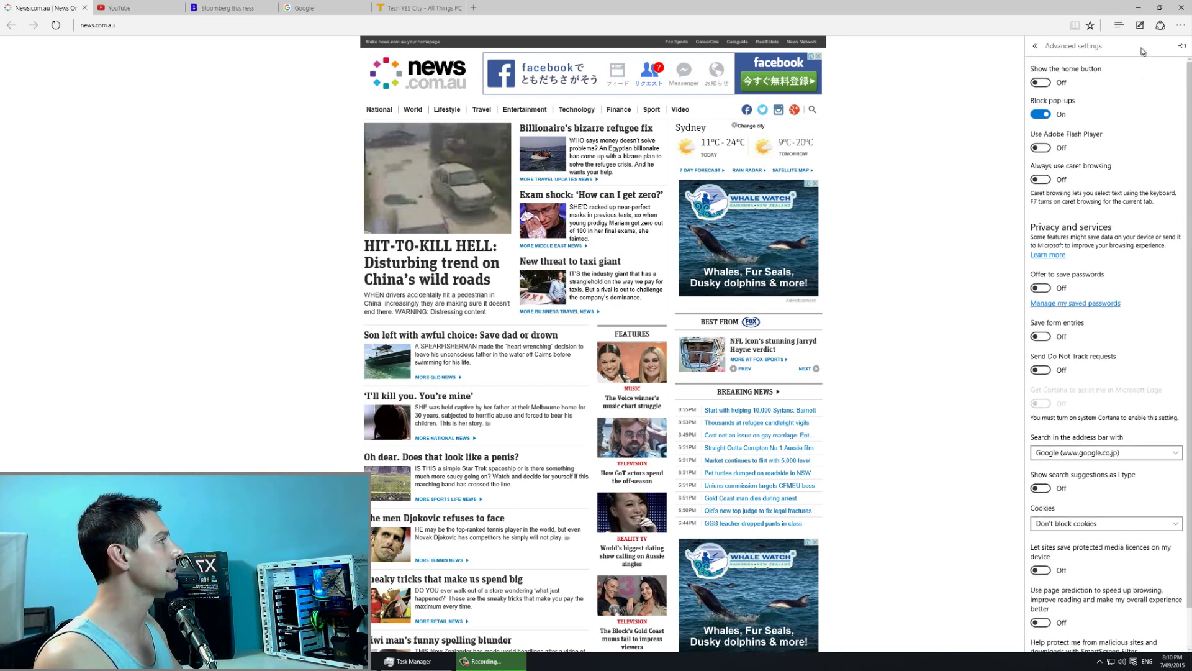
{"action": "left_click", "coordinate": [1183, 8]}
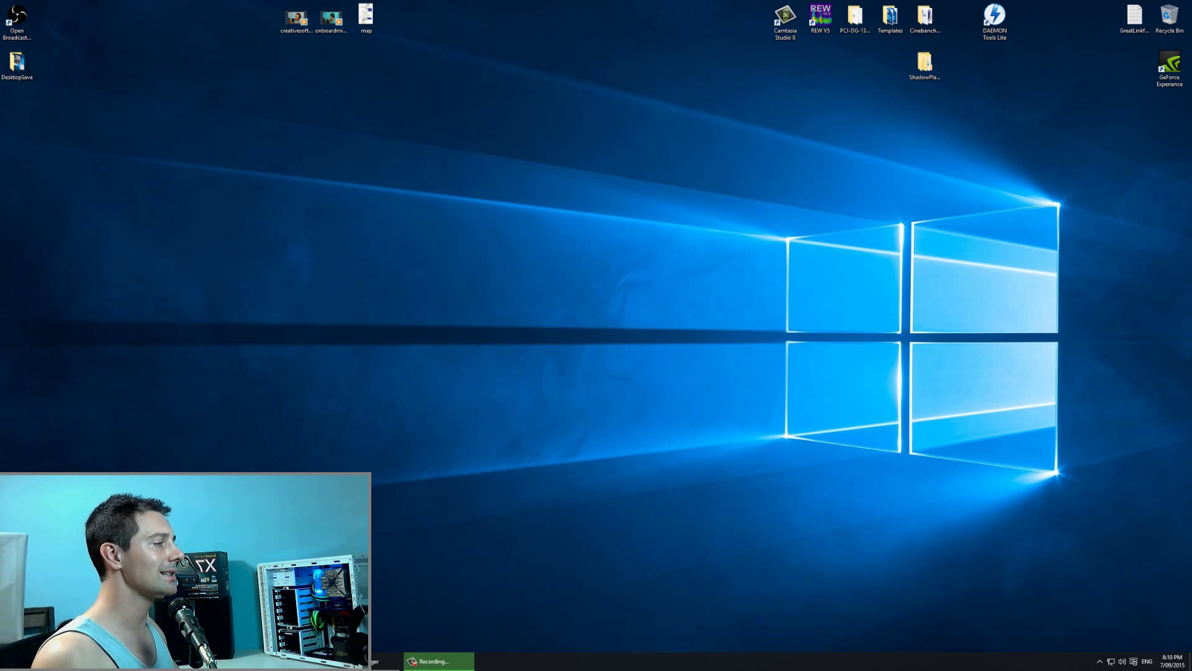
Open Personalisation Colours from the desktop and choose dark grey as the accent colour.
{"action": "right_click", "coordinate": [338, 481]}
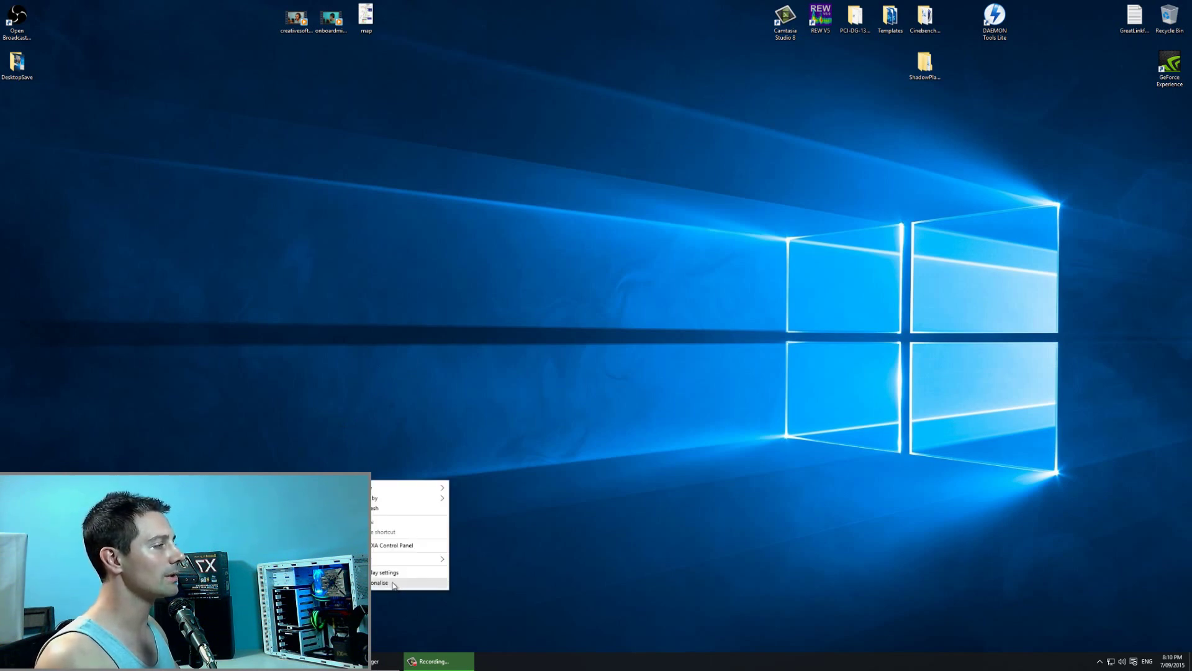
{"action": "right_click", "coordinate": [332, 395]}
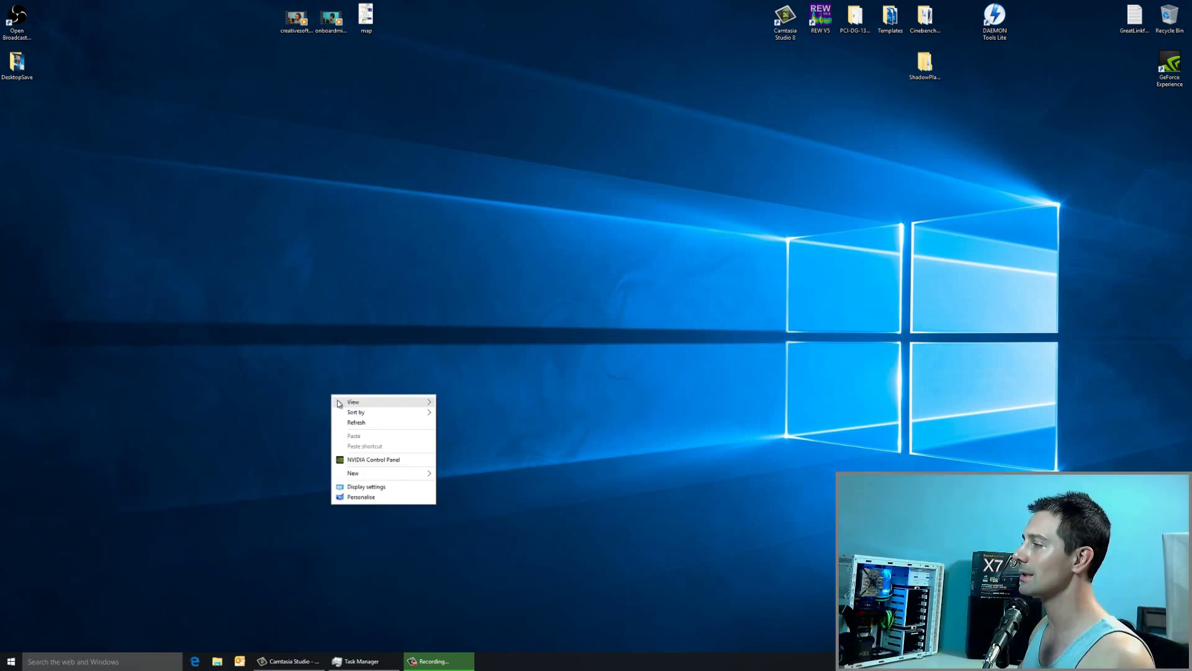
{"action": "left_click", "coordinate": [363, 498]}
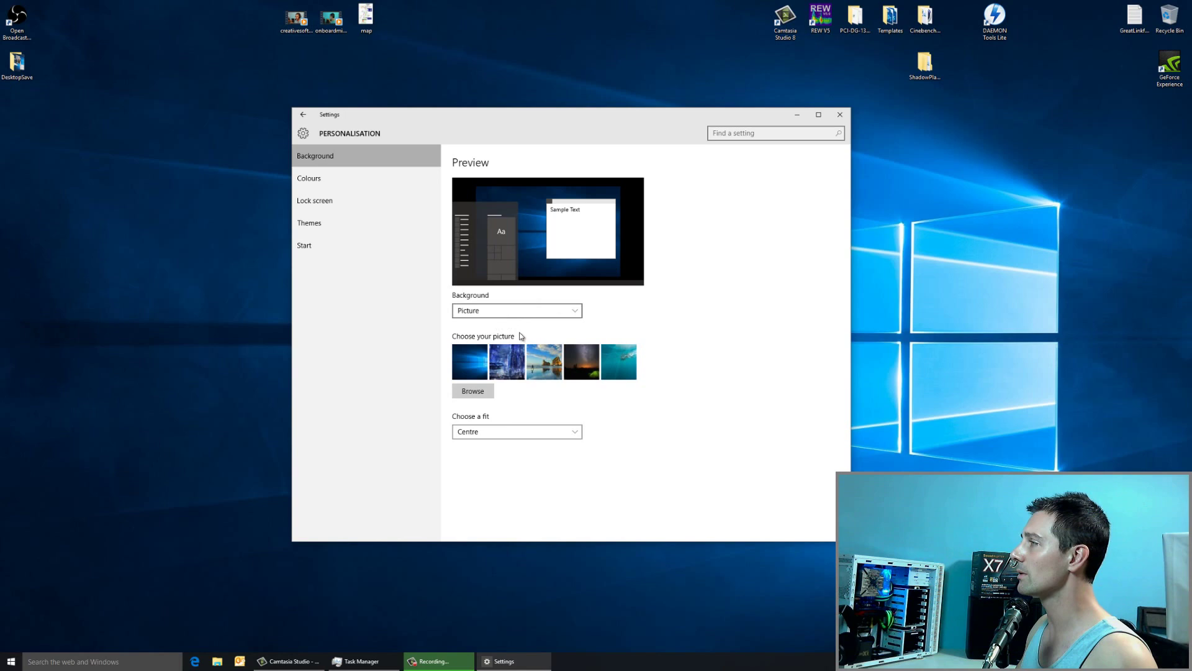
{"action": "left_click", "coordinate": [330, 180]}
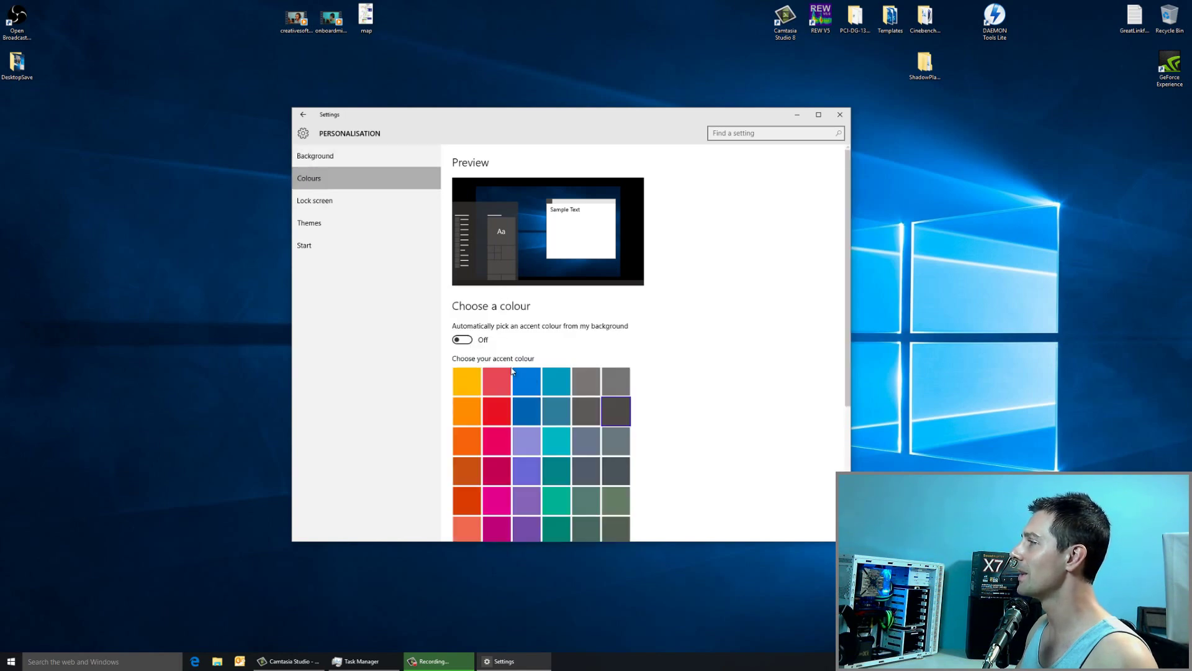
{"action": "scroll", "coordinate": [547, 319], "scroll_direction": "down", "scroll_amount": 3}
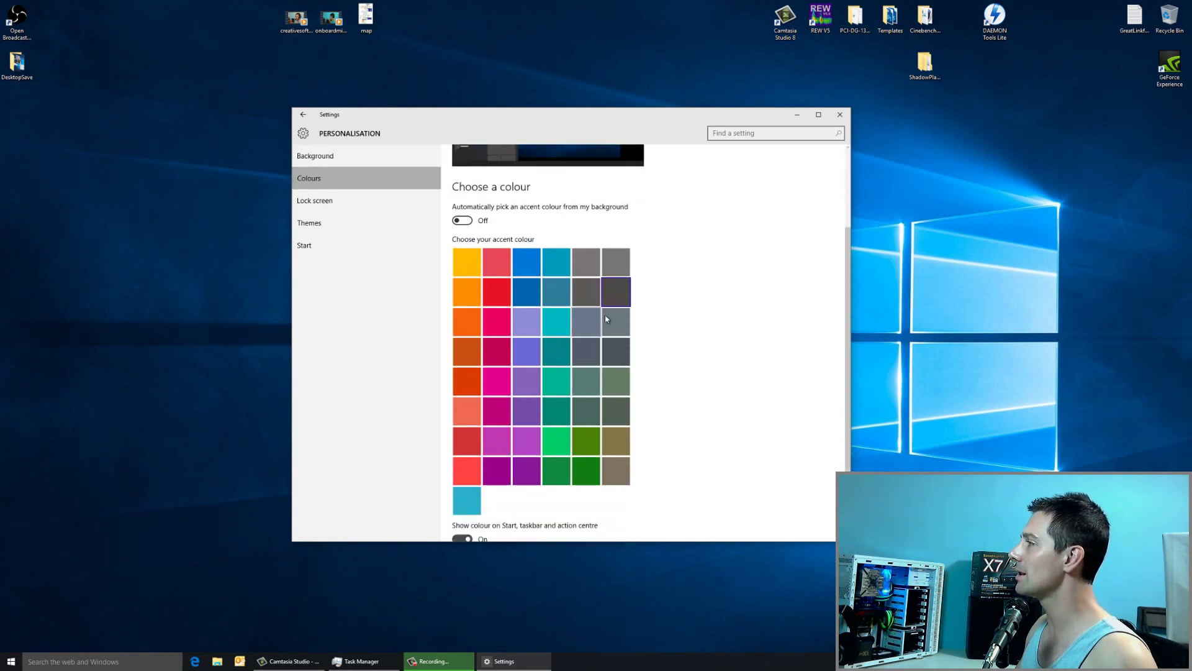
{"action": "left_click", "coordinate": [462, 272]}
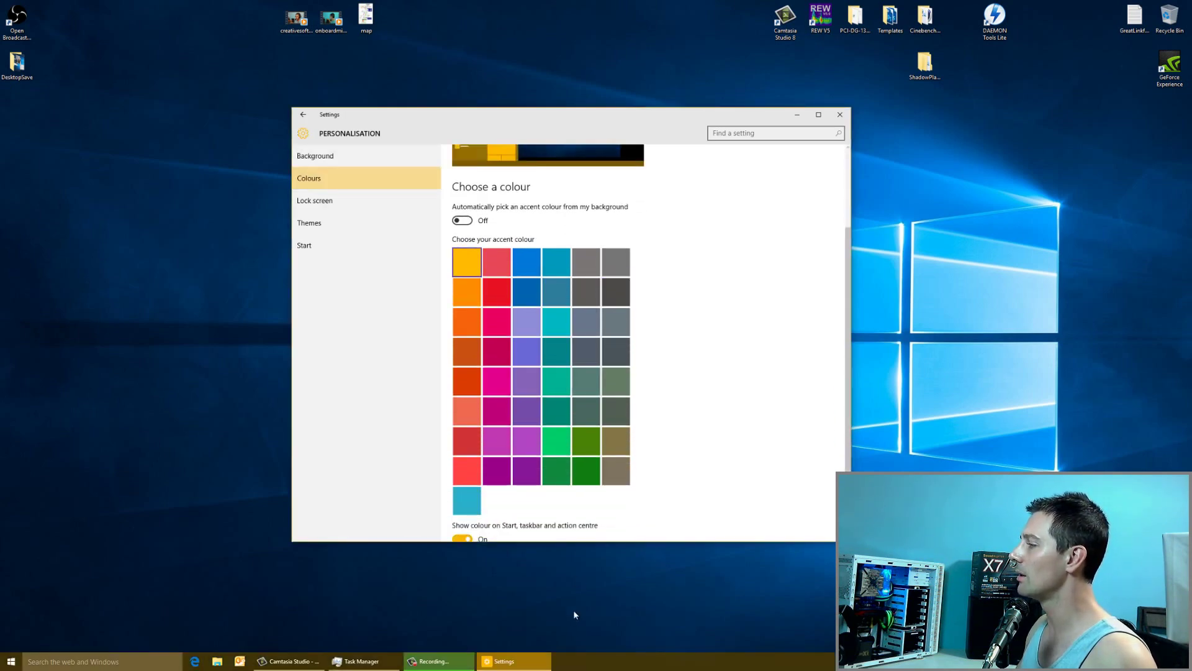
{"action": "left_click", "coordinate": [616, 292]}
Toggle accent colour and transparency on Start and taskbar off and back on.
{"action": "scroll", "coordinate": [579, 402], "scroll_direction": "down", "scroll_amount": 2}
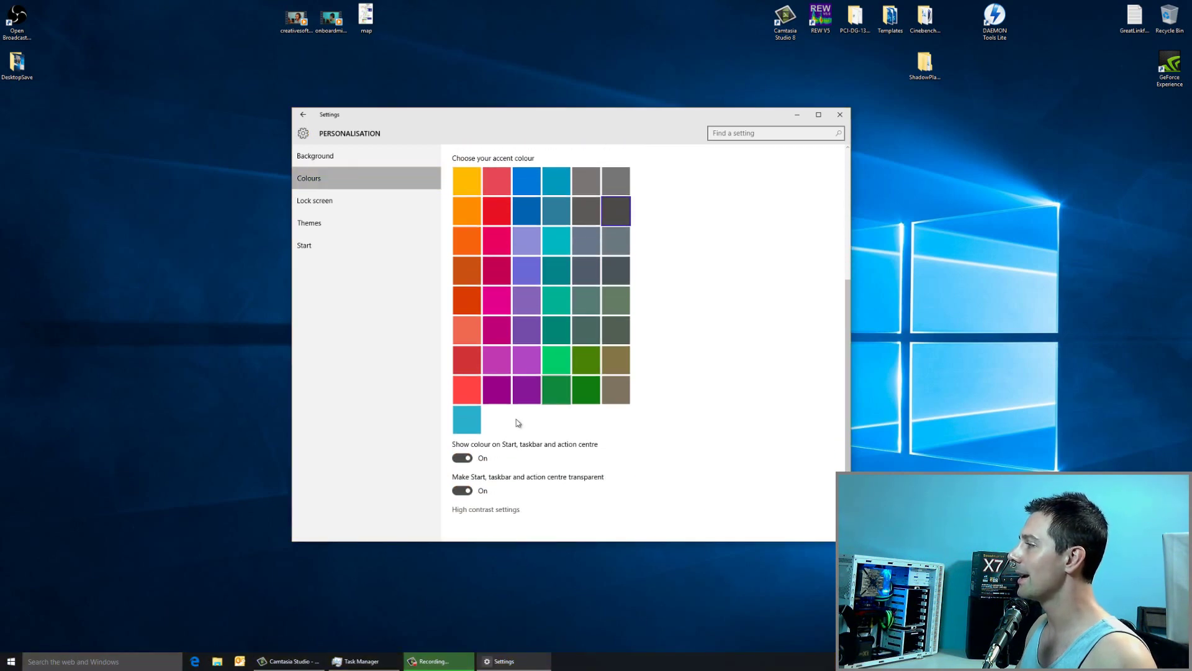
{"action": "left_click", "coordinate": [461, 458]}
{"action": "left_click", "coordinate": [461, 458]}
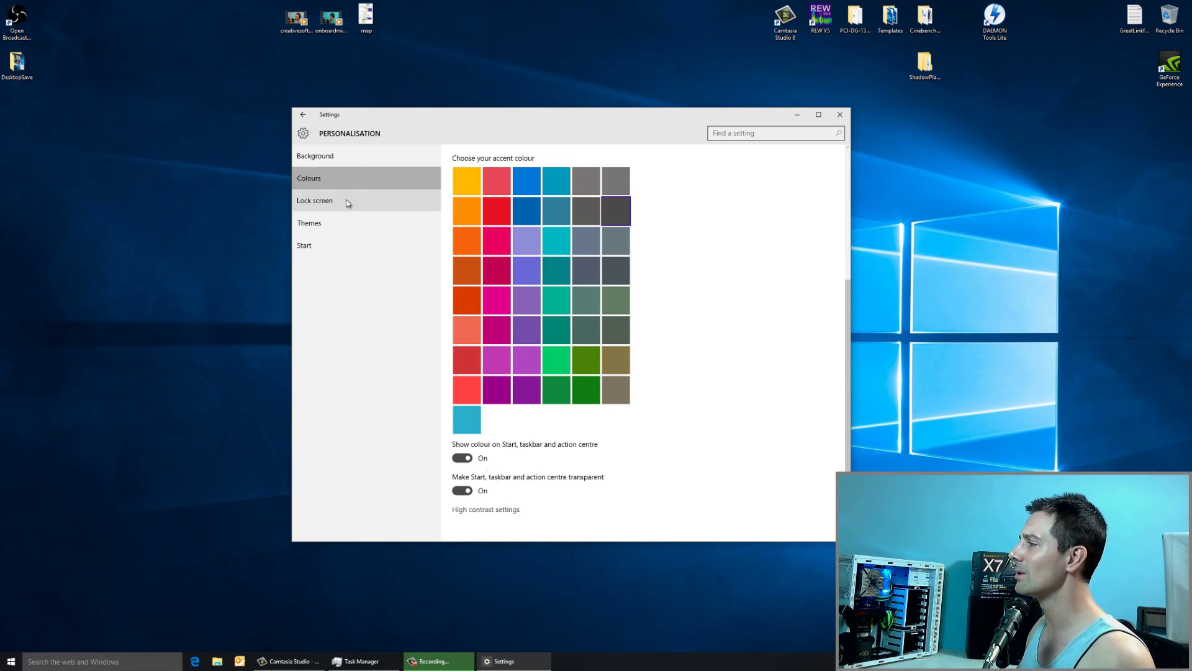
{"action": "left_click", "coordinate": [462, 490]}
{"action": "left_click", "coordinate": [462, 490]}
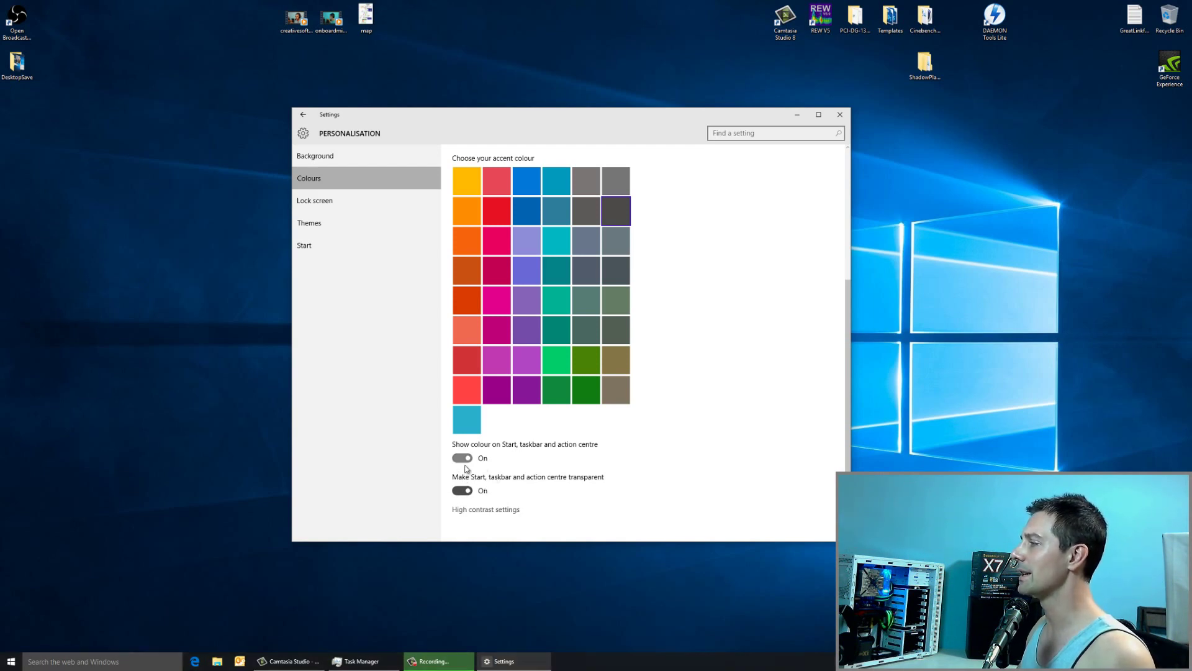
Turn off 'Get fun facts, tips, tricks' on the Lock screen page.
{"action": "left_click", "coordinate": [357, 202]}
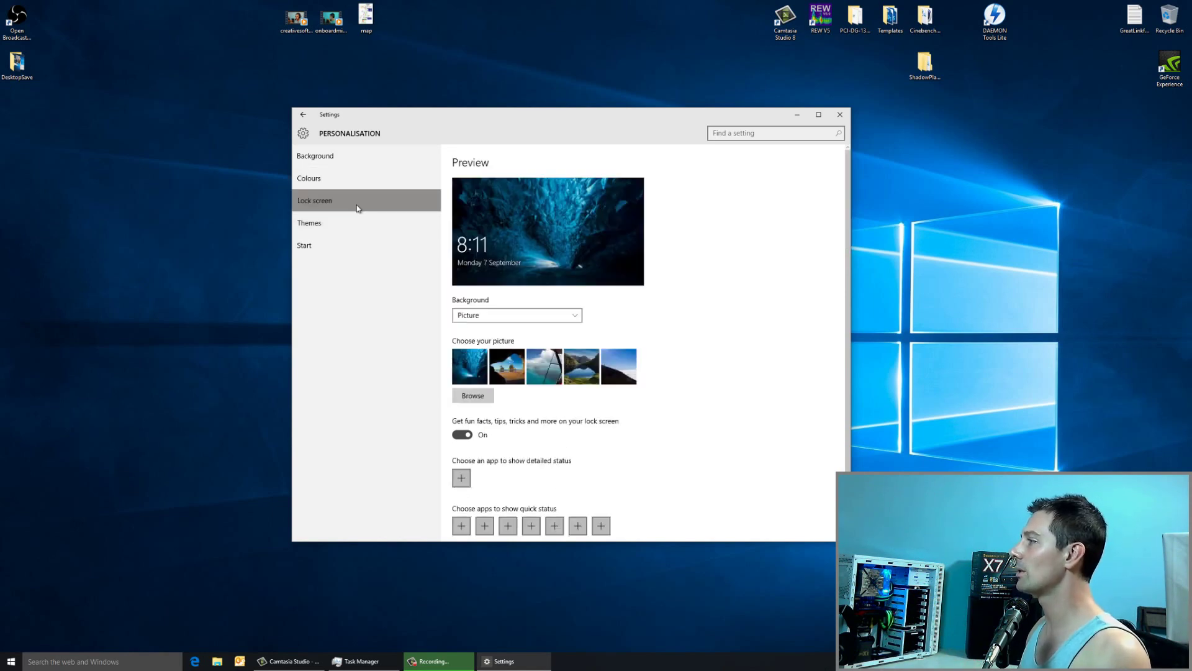
{"action": "scroll", "coordinate": [488, 454], "scroll_direction": "down", "scroll_amount": 2}
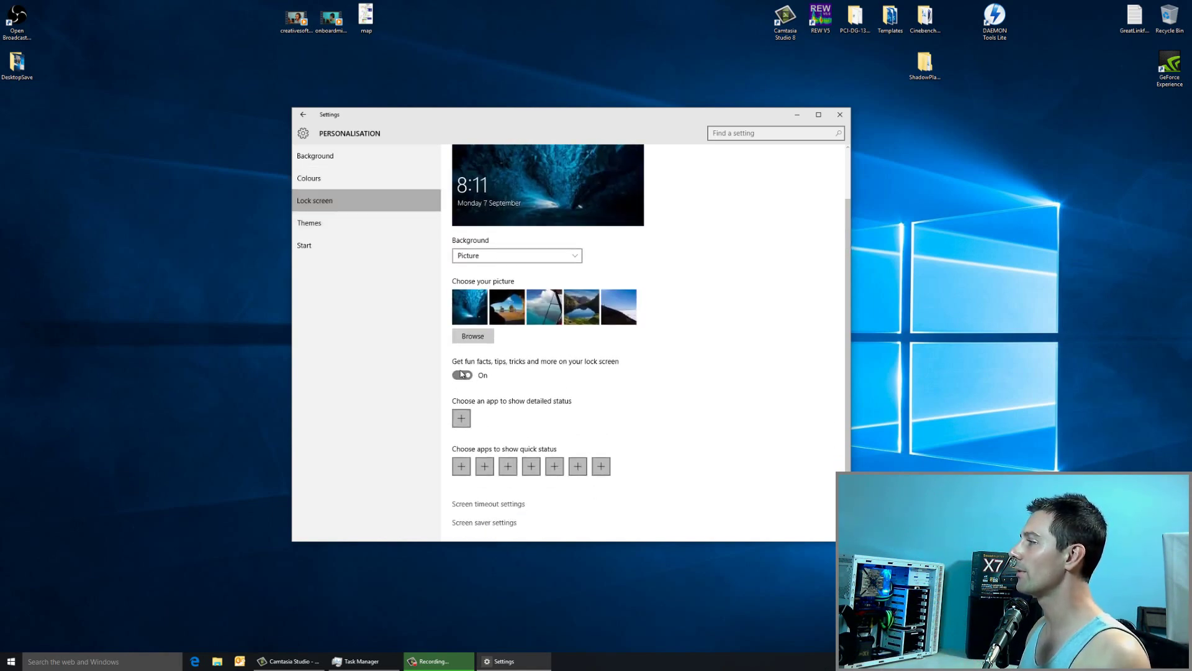
{"action": "left_click", "coordinate": [462, 374]}
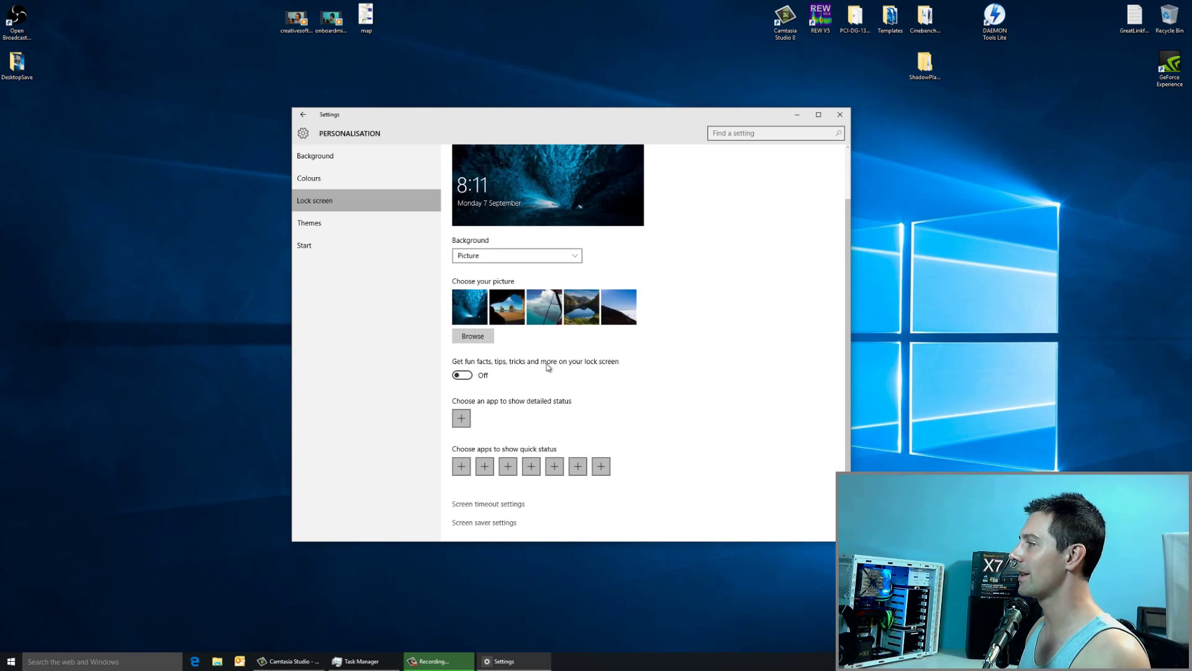
{"action": "scroll", "coordinate": [541, 370], "scroll_direction": "up", "scroll_amount": 2}
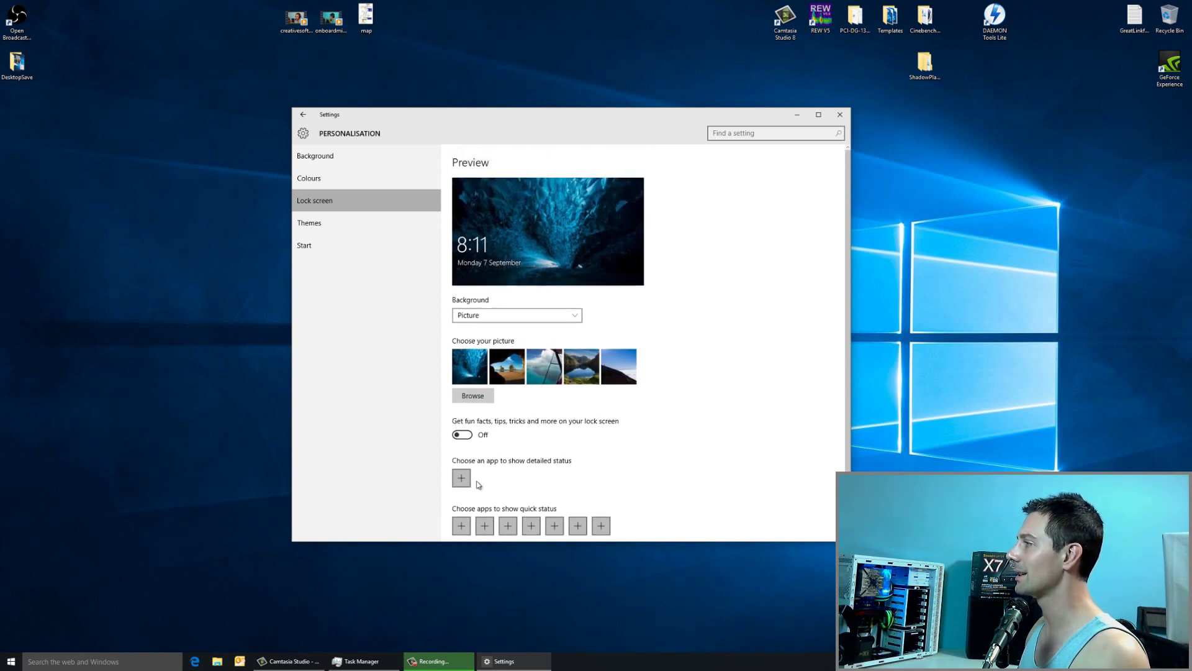
Switch off 'Occasionally show suggestions in Start' on the Start page.
{"action": "left_click", "coordinate": [349, 225]}
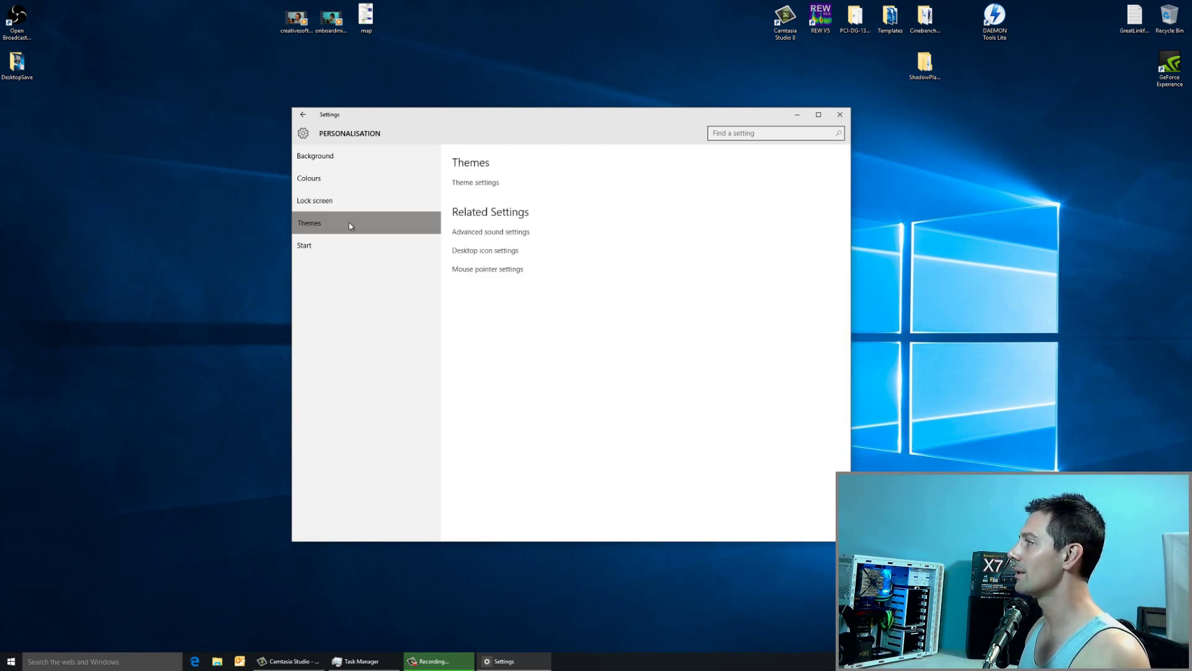
{"action": "left_click", "coordinate": [341, 244]}
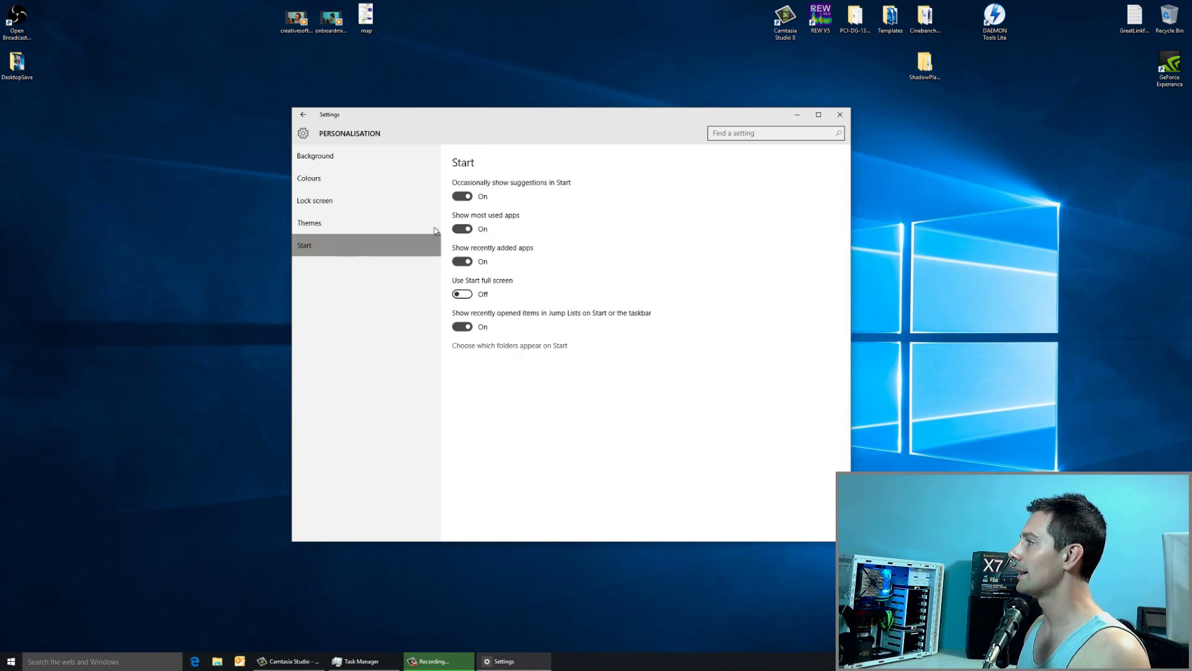
{"action": "left_click", "coordinate": [460, 198]}
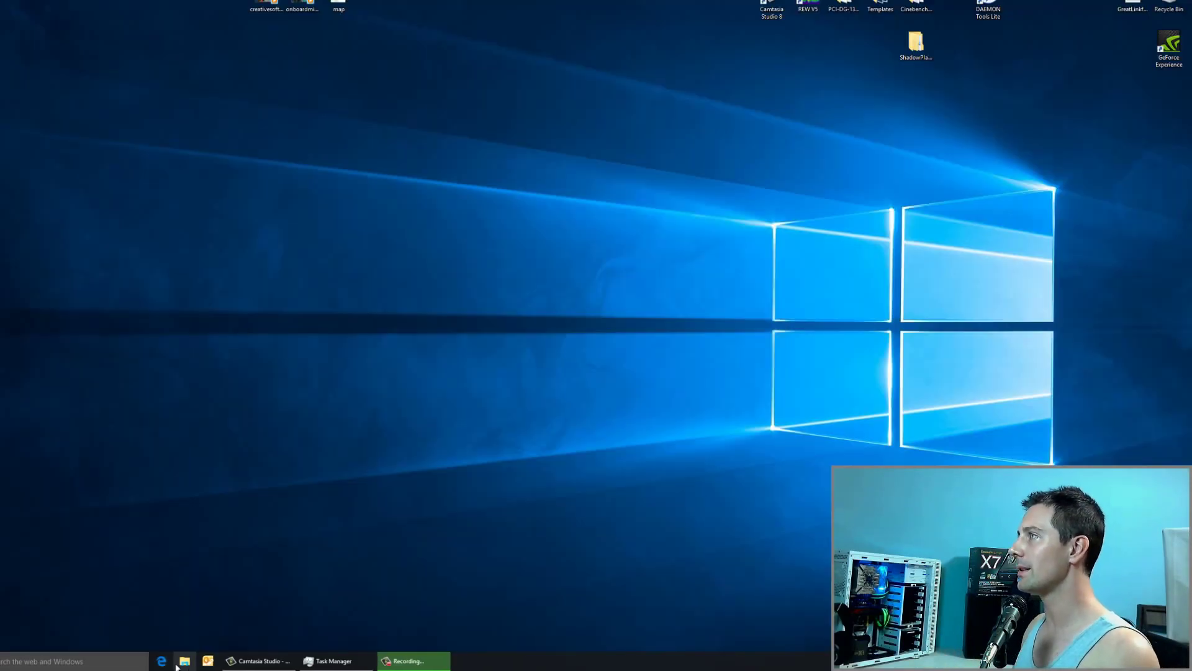
{"action": "left_click", "coordinate": [170, 665]}
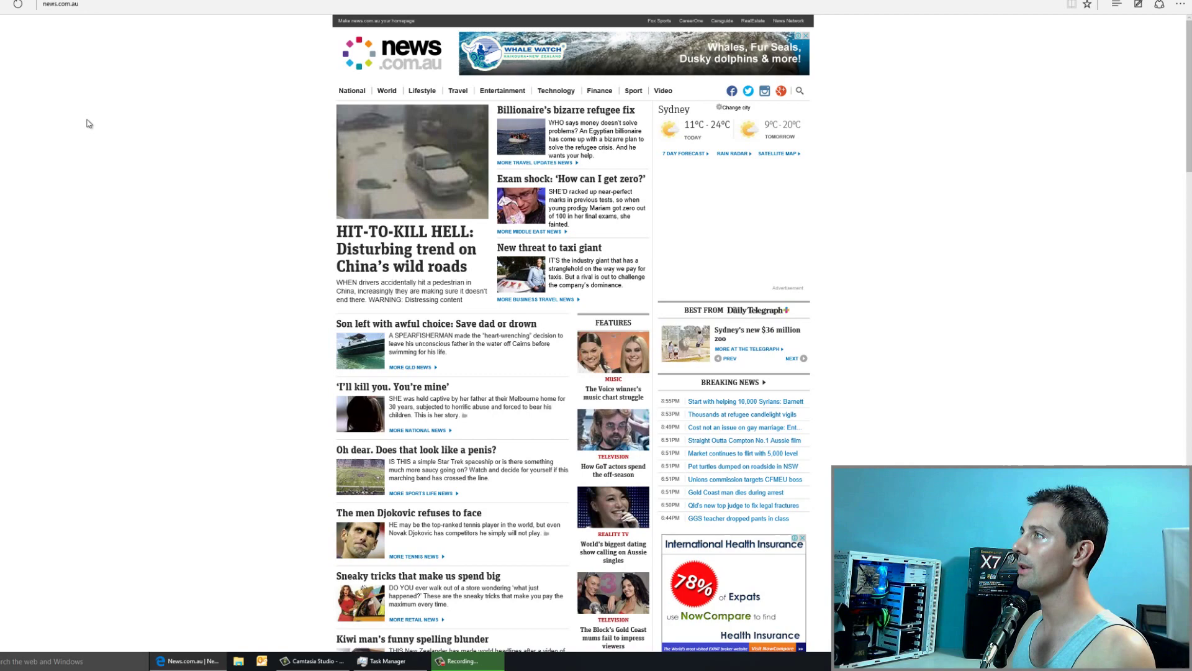
{"action": "left_click", "coordinate": [113, 4]}
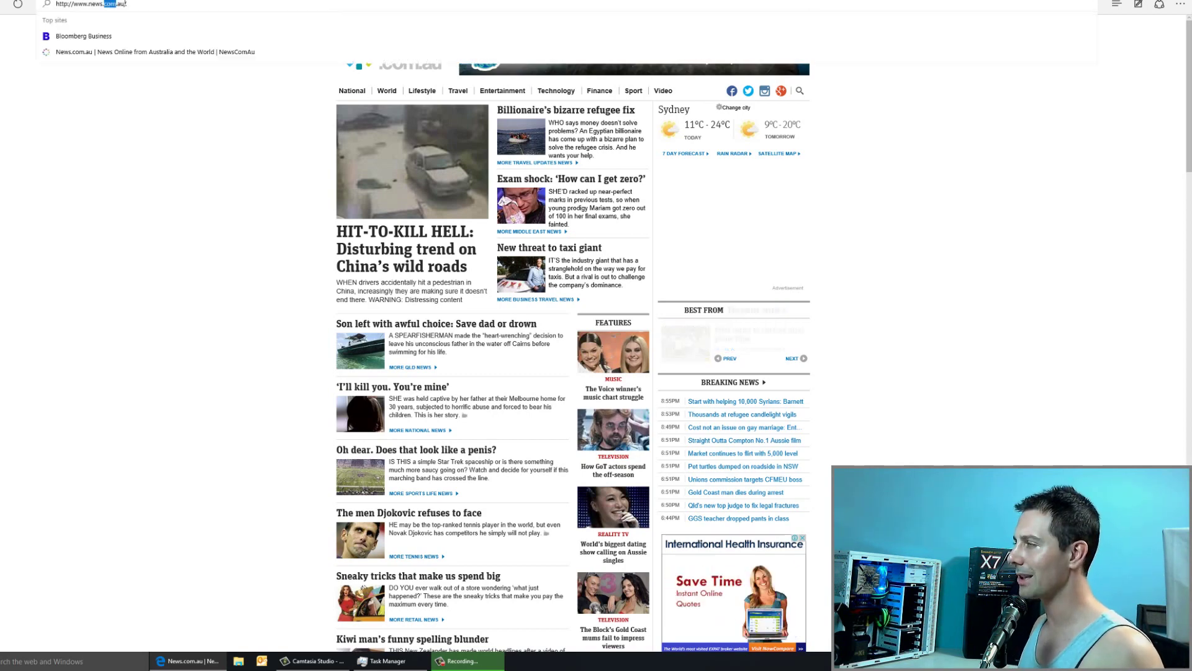
{"action": "type", "text": "ww"}
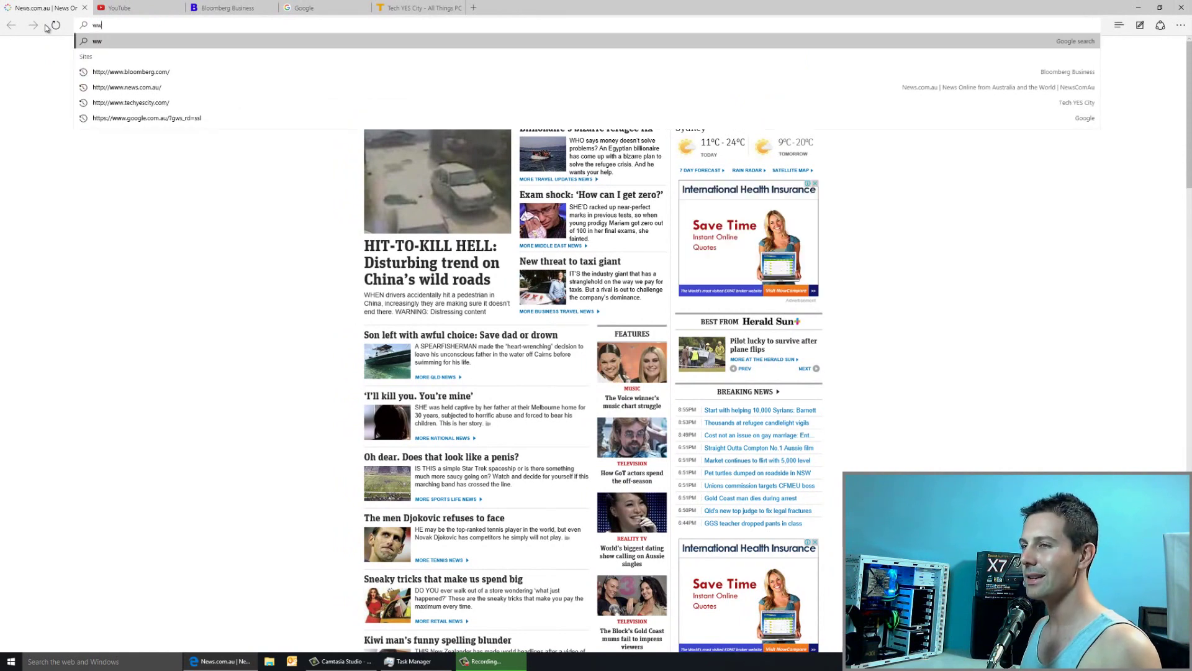
{"action": "type", "text": "w.ninite.com/"}
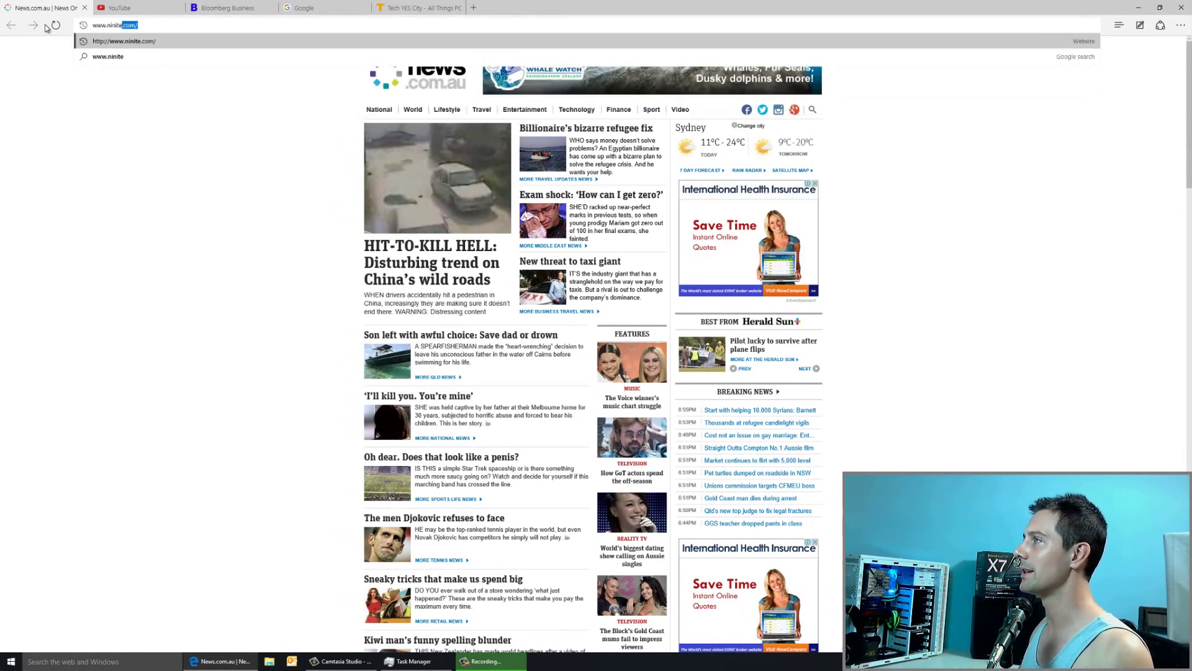
{"action": "key", "text": "Return"}
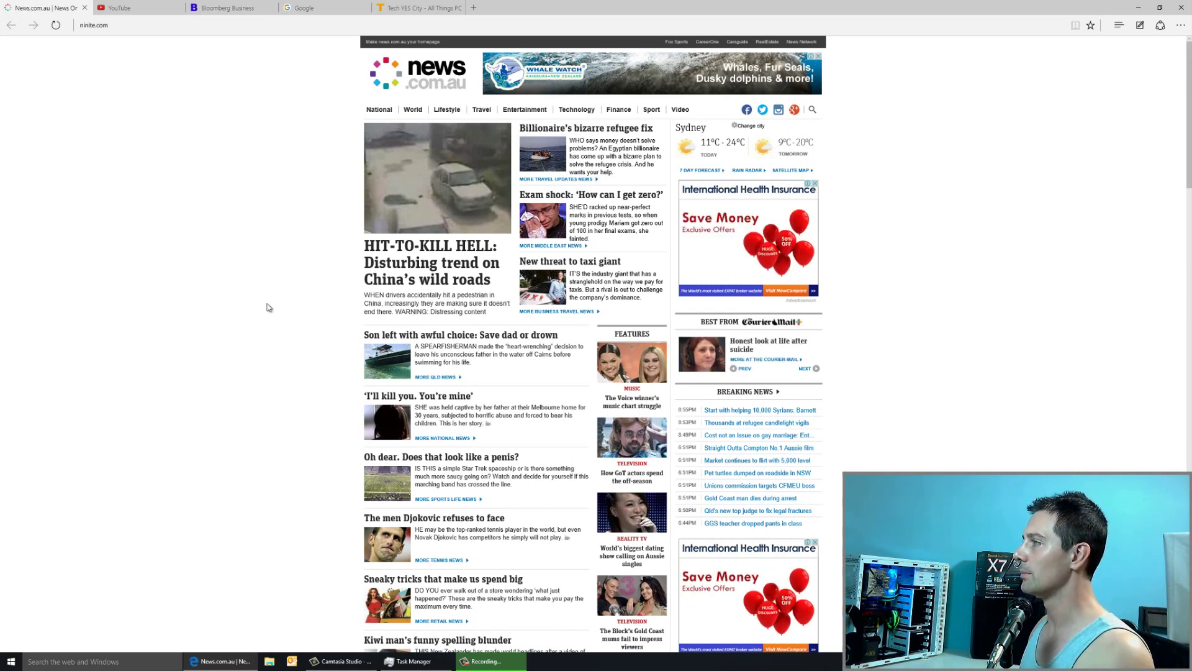
{"action": "left_click", "coordinate": [180, 27]}
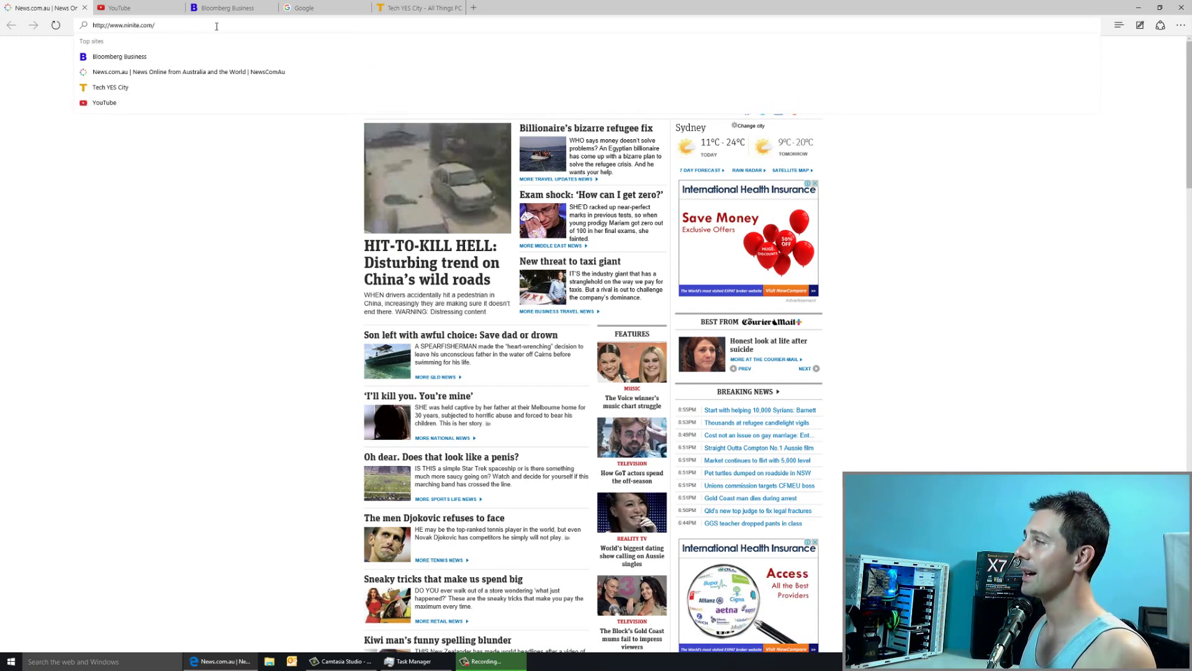
{"action": "key", "text": "Return"}
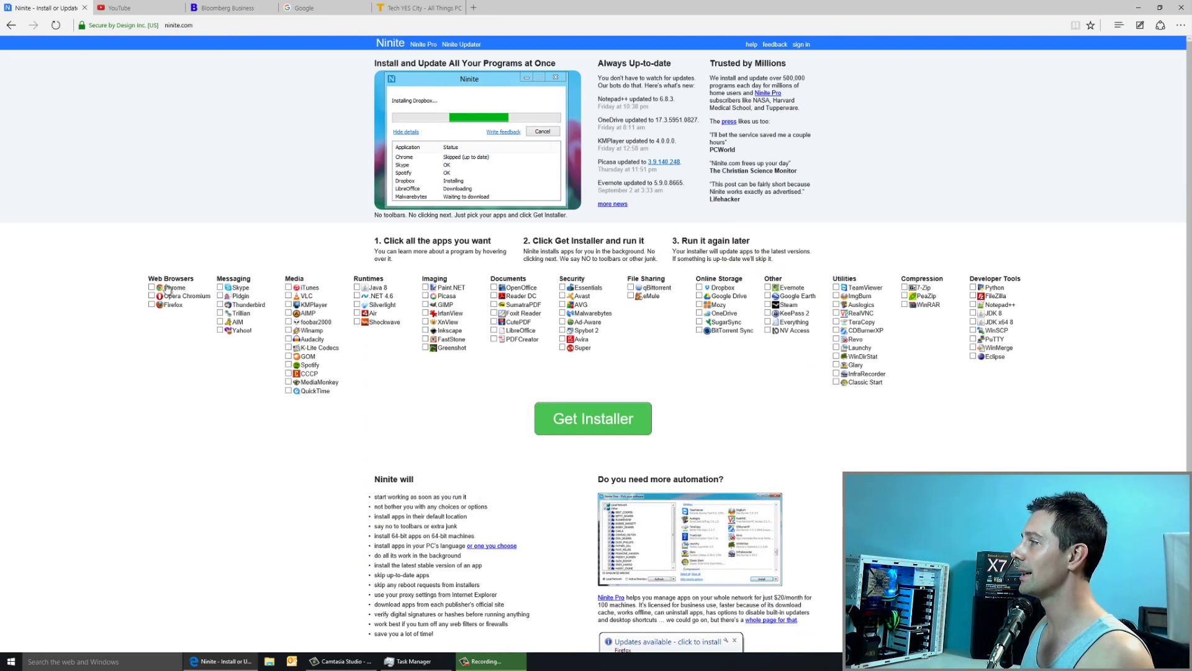
Tick VLC, Java 8 and Reader DC in the Ninite app list.
{"action": "left_click", "coordinate": [289, 297]}
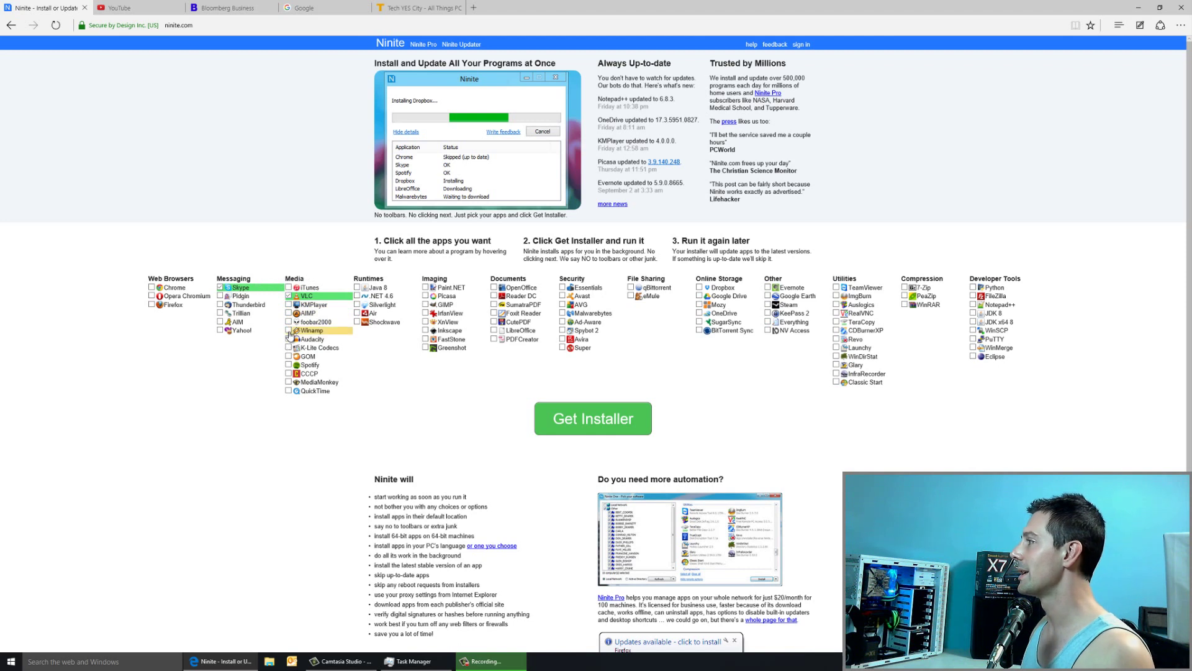
{"action": "left_click", "coordinate": [360, 289]}
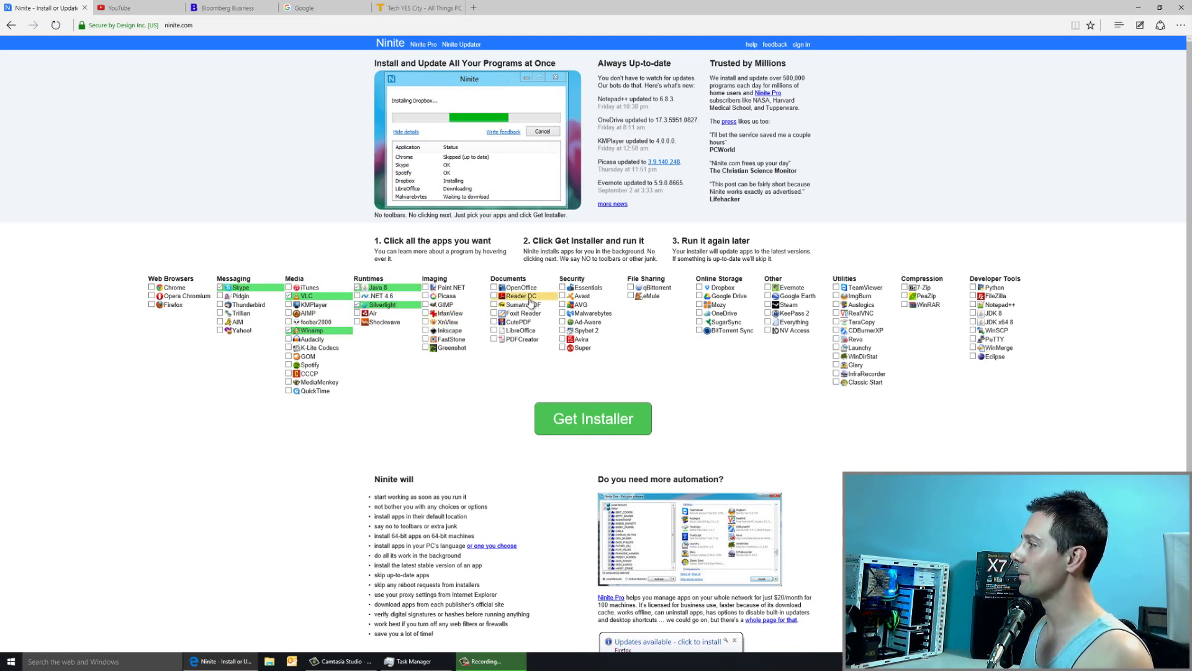
{"action": "left_click", "coordinate": [496, 298]}
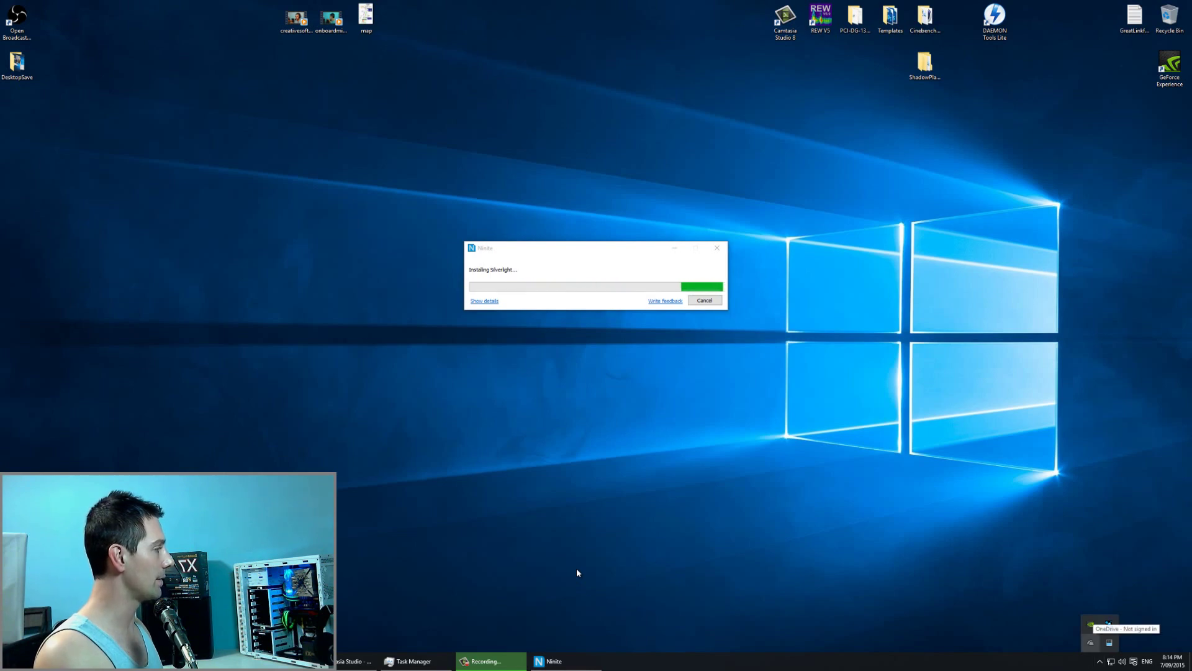
Untick 'Start OneDrive automatically' in OneDrive's settings and close the settings window.
{"action": "right_click", "coordinate": [1091, 643]}
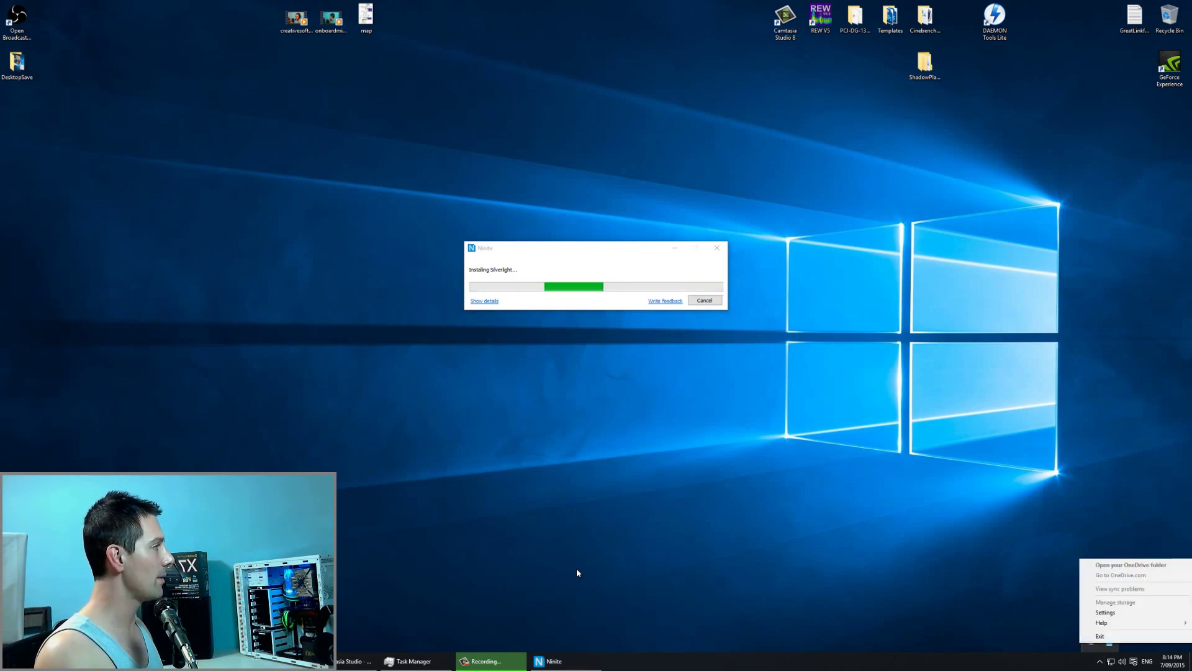
{"action": "left_click", "coordinate": [1105, 613]}
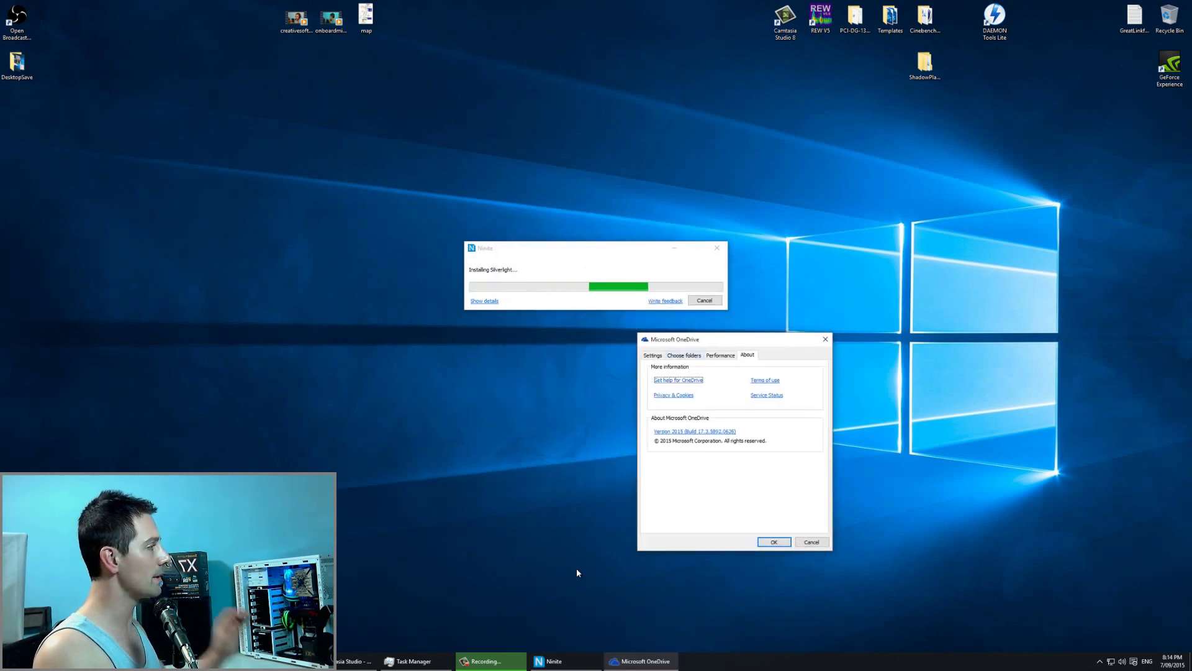
{"action": "key", "text": "ctrl+shift+Tab"}
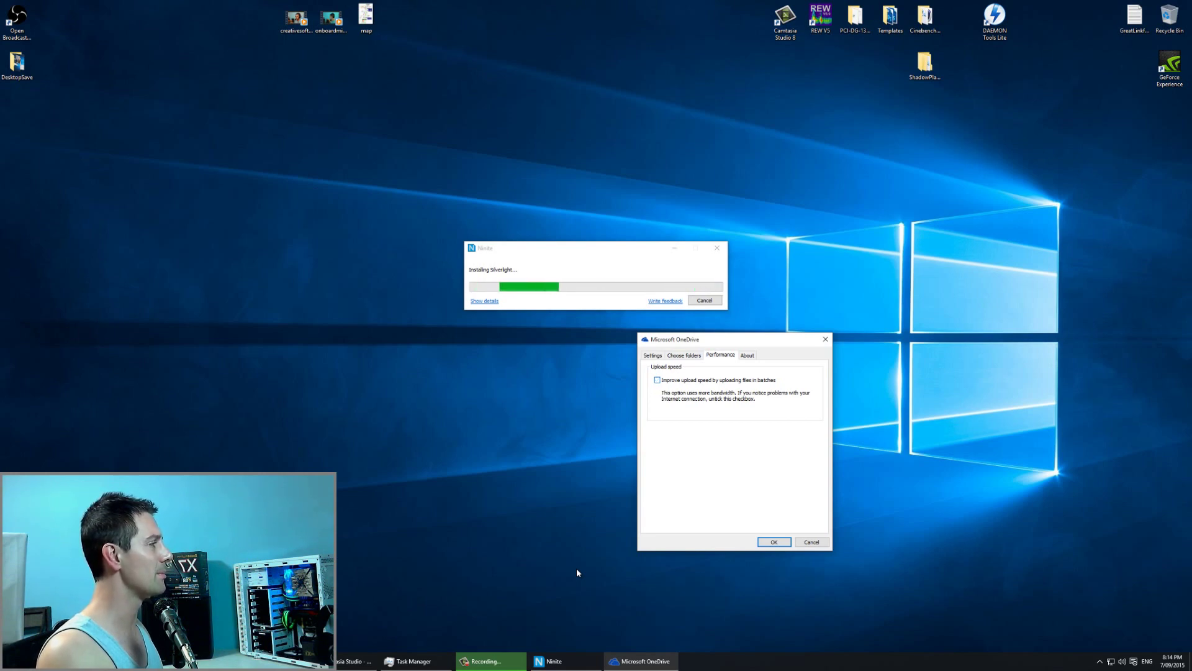
{"action": "key", "text": "ctrl+shift+Tab"}
{"action": "key", "text": "ctrl+shift+Tab"}
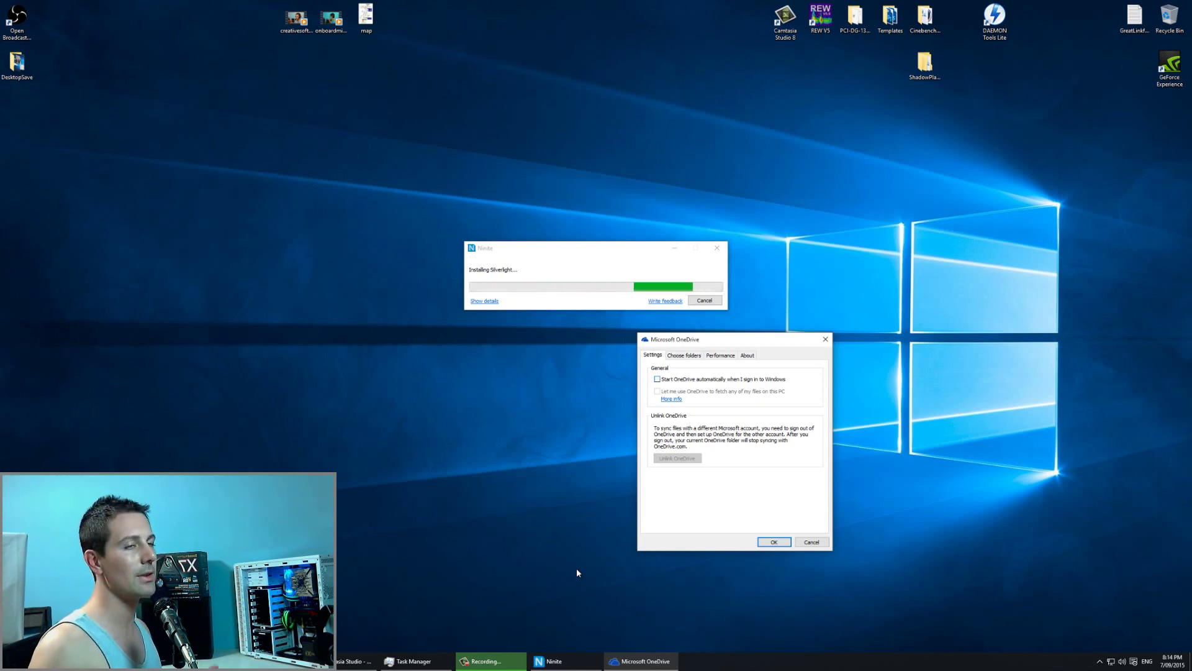
{"action": "key", "text": "Escape"}
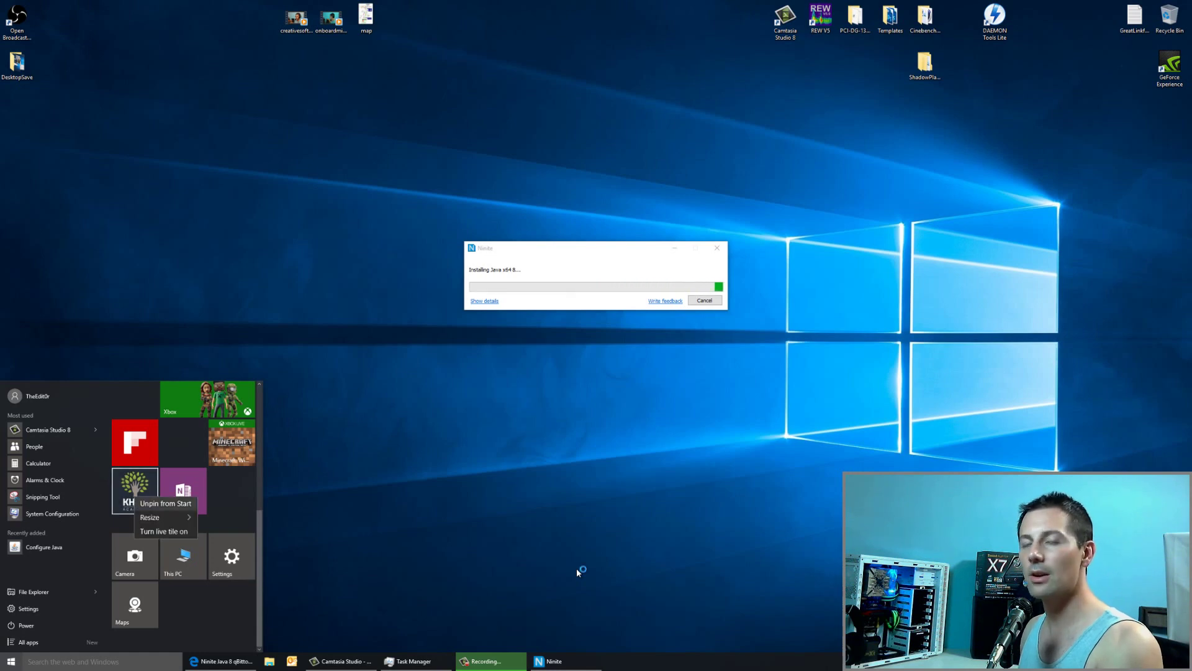
Open the Start menu and unpin the Weather tile.
{"action": "key", "text": "Escape"}
{"action": "key", "text": "Escape"}
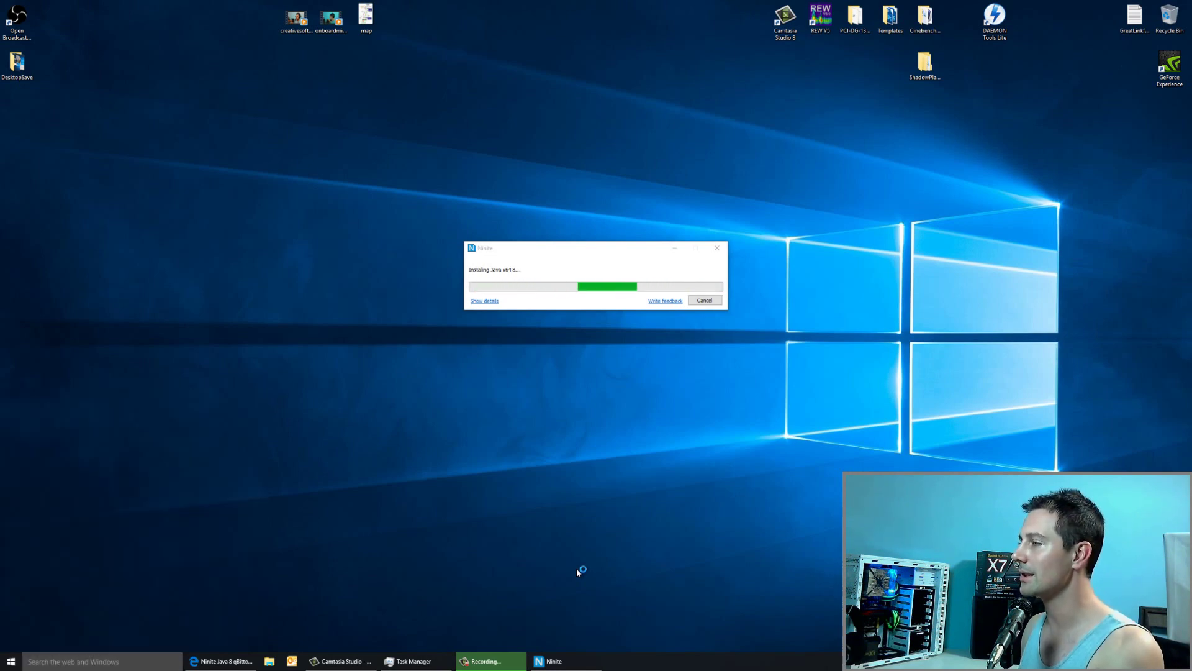
{"action": "key", "text": "super"}
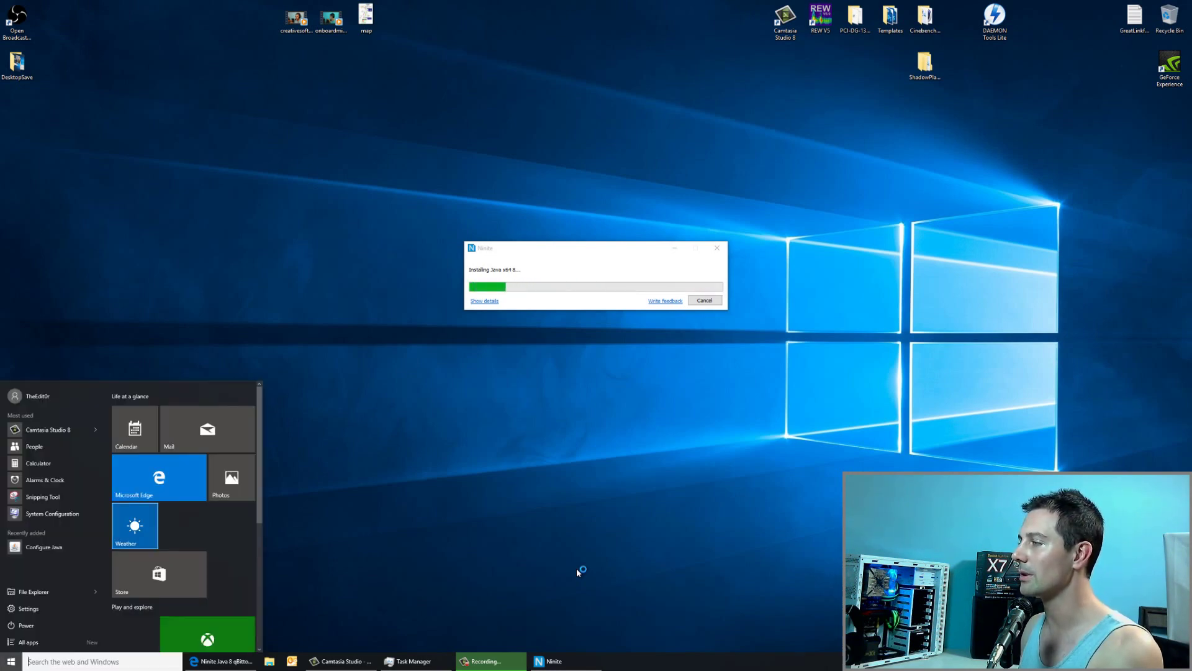
{"action": "key", "text": "Down"}
{"action": "key", "text": "Down"}
{"action": "key", "text": "Up"}
{"action": "key", "text": "Up"}
{"action": "key", "text": "shift+F10"}
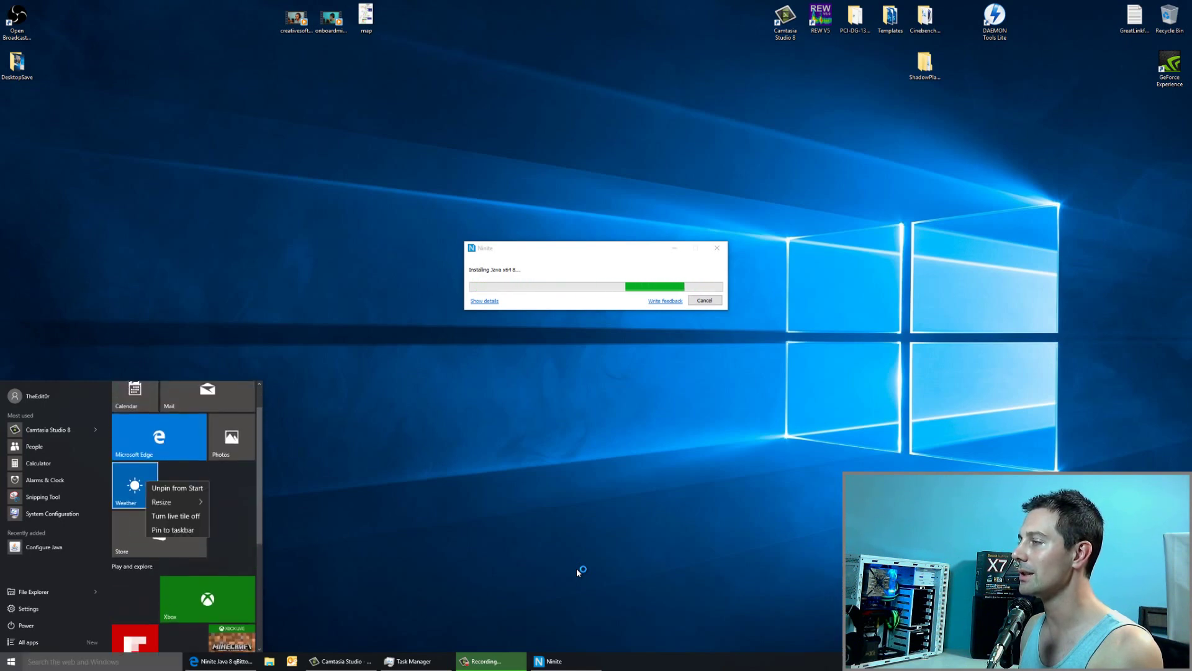
{"action": "key", "text": "Down"}
{"action": "key", "text": "Down"}
{"action": "key", "text": "Up"}
{"action": "key", "text": "Up"}
{"action": "key", "text": "Down"}
{"action": "key", "text": "Down"}
{"action": "key", "text": "Down"}
{"action": "key", "text": "Up"}
{"action": "key", "text": "Up"}
{"action": "key", "text": "Up"}
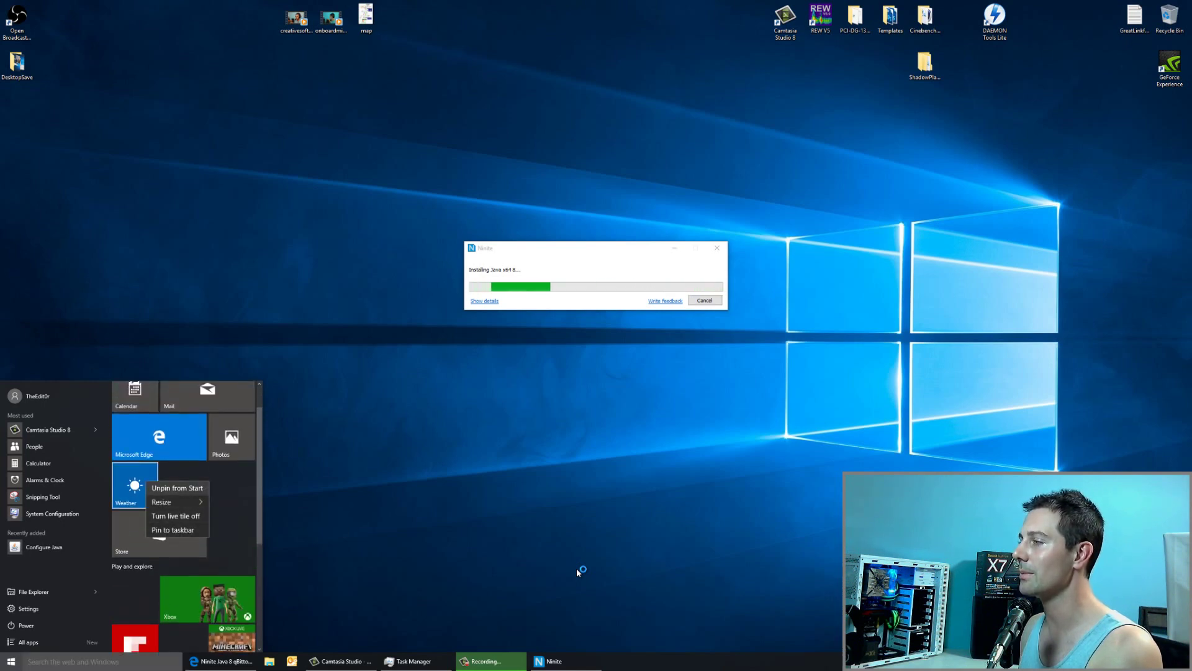
{"action": "key", "text": "Return"}
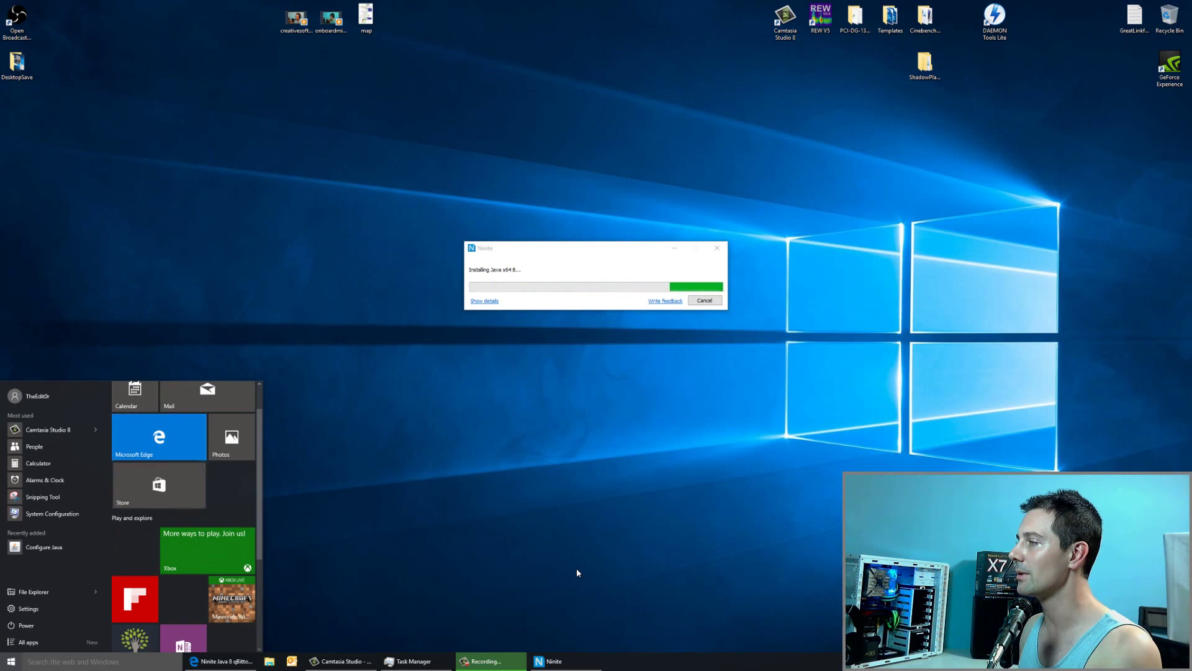
Unpin the Store, Photos, Mail and Calendar tiles from Start.
{"action": "key", "text": "shift+F10"}
{"action": "key", "text": "Return"}
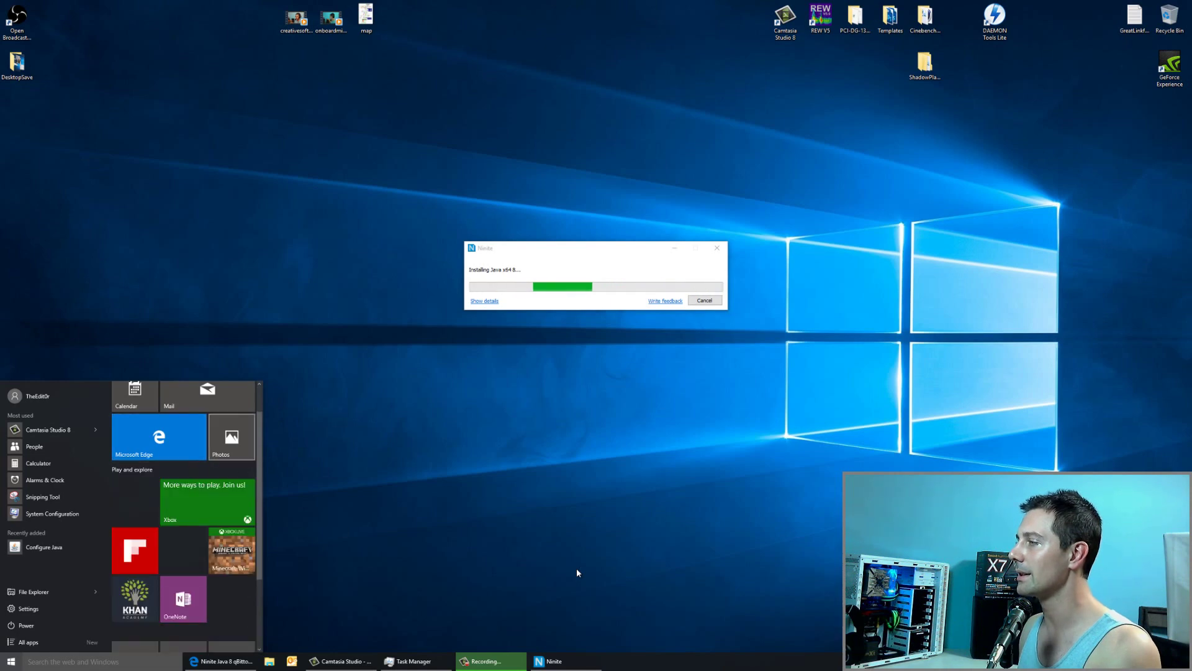
{"action": "key", "text": "shift+F10"}
{"action": "key", "text": "Return"}
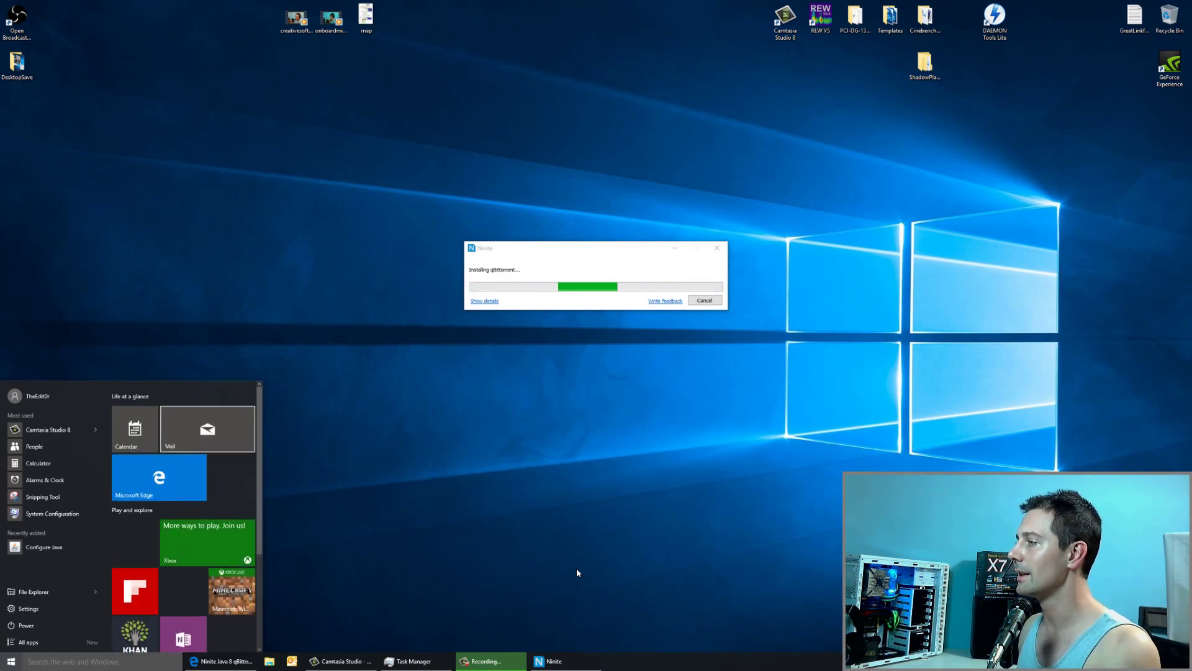
{"action": "key", "text": "shift+F10"}
{"action": "key", "text": "Return"}
{"action": "key", "text": "shift+F10"}
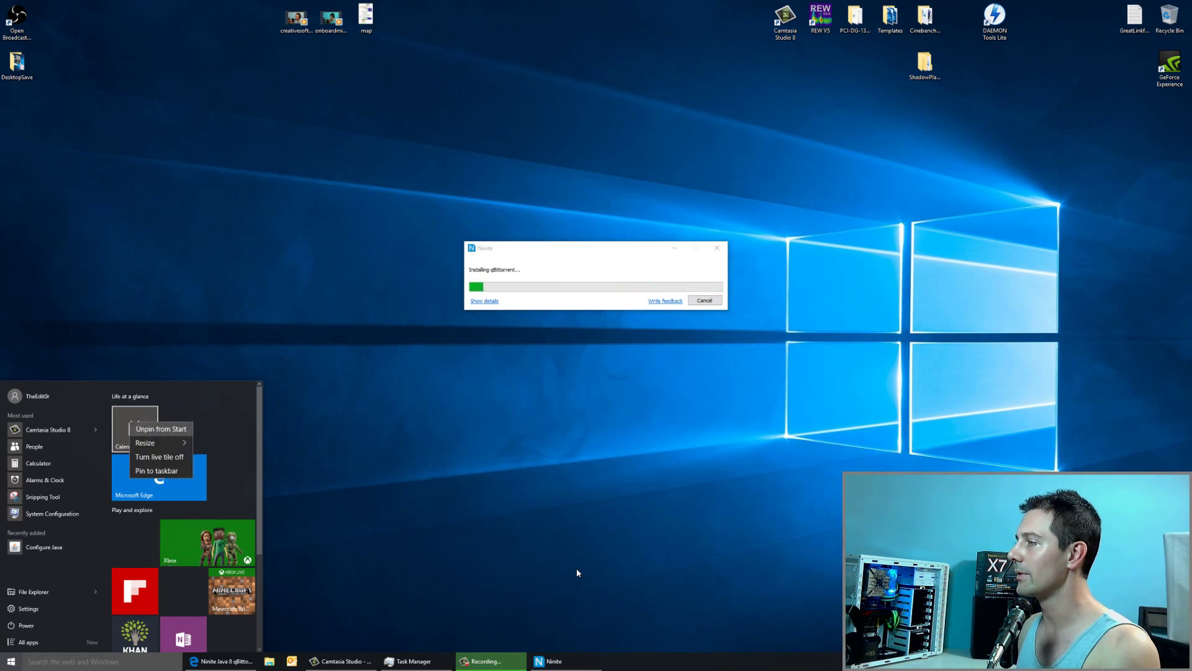
{"action": "key", "text": "Return"}
Unpin the Xbox and Khan Academy tiles from Start.
{"action": "key", "text": "shift+F10"}
{"action": "key", "text": "Return"}
{"action": "key", "text": "shift+F10"}
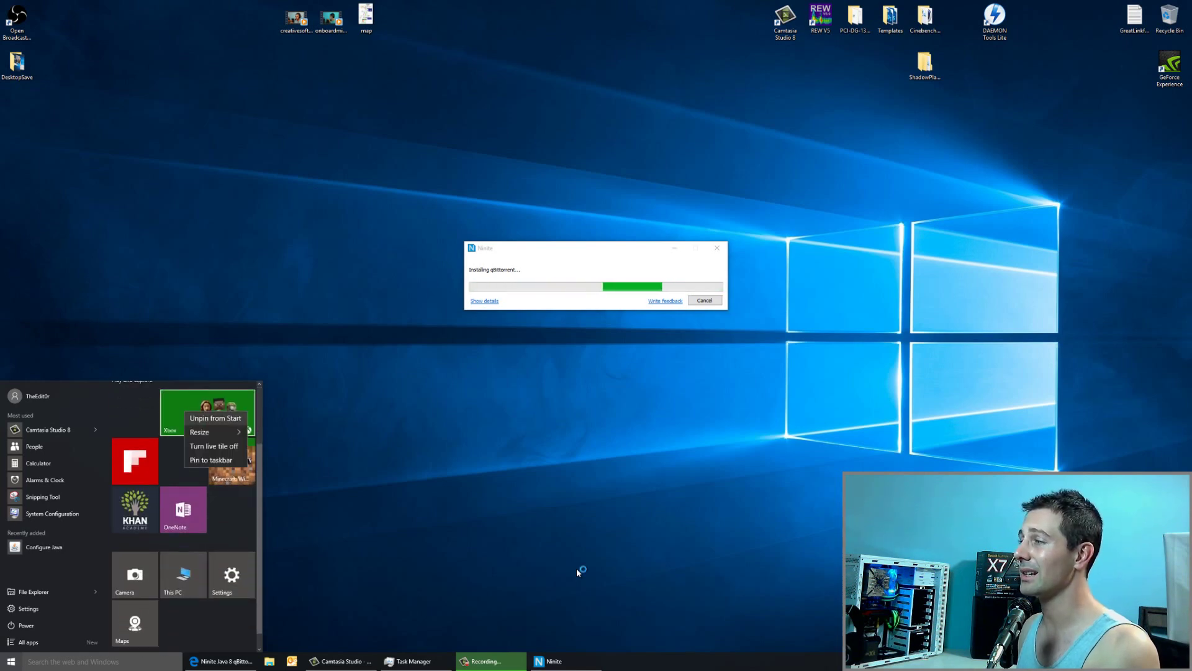
{"action": "key", "text": "Return"}
{"action": "key", "text": "shift+F10"}
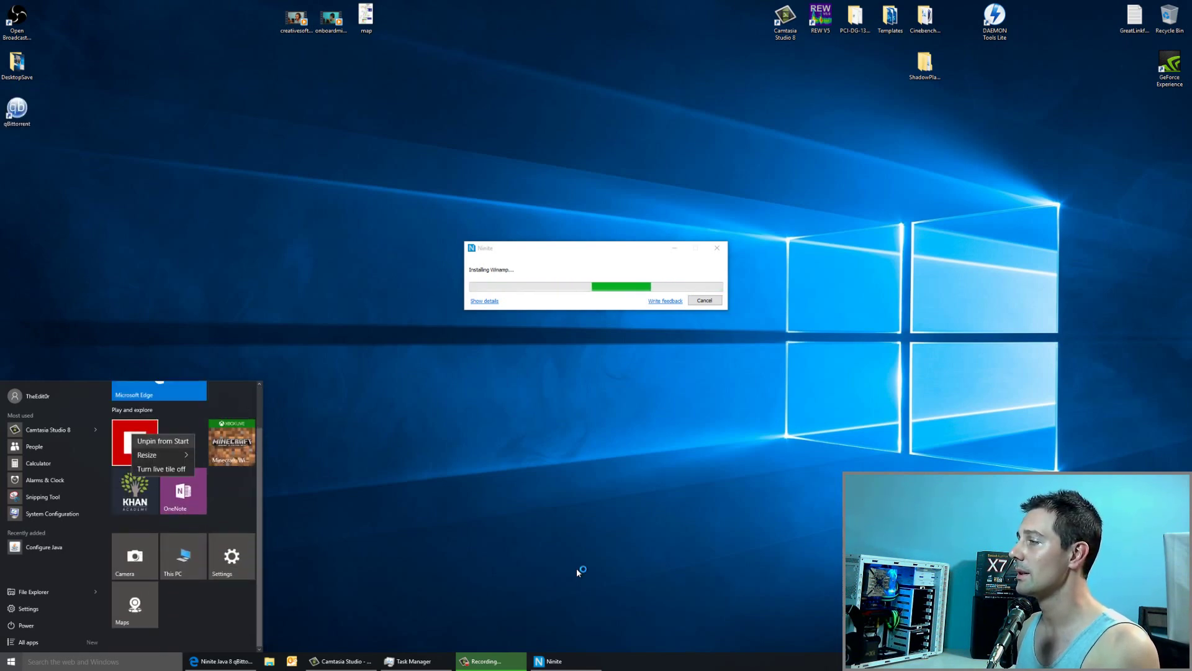
{"action": "key", "text": "Down"}
{"action": "key", "text": "Down"}
{"action": "key", "text": "Return"}
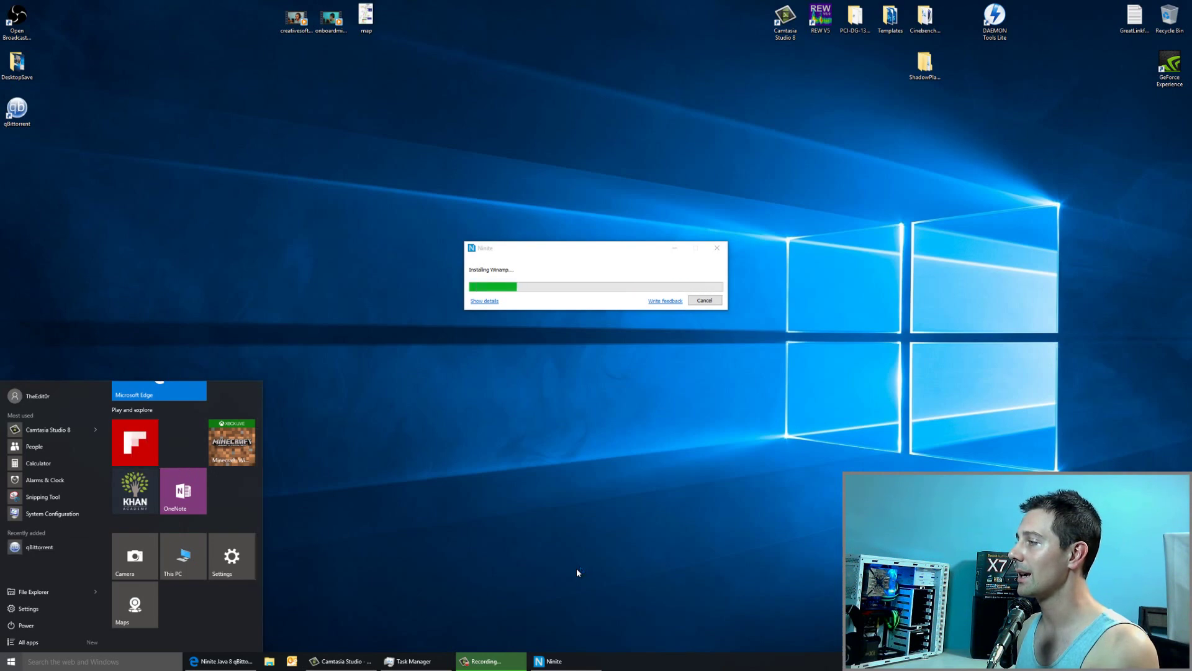
{"action": "key", "text": "Down"}
Unpin the OneNote and Minecraft tiles from Start.
{"action": "key", "text": "shift+F10"}
{"action": "key", "text": "Return"}
{"action": "key", "text": "shift+F10"}
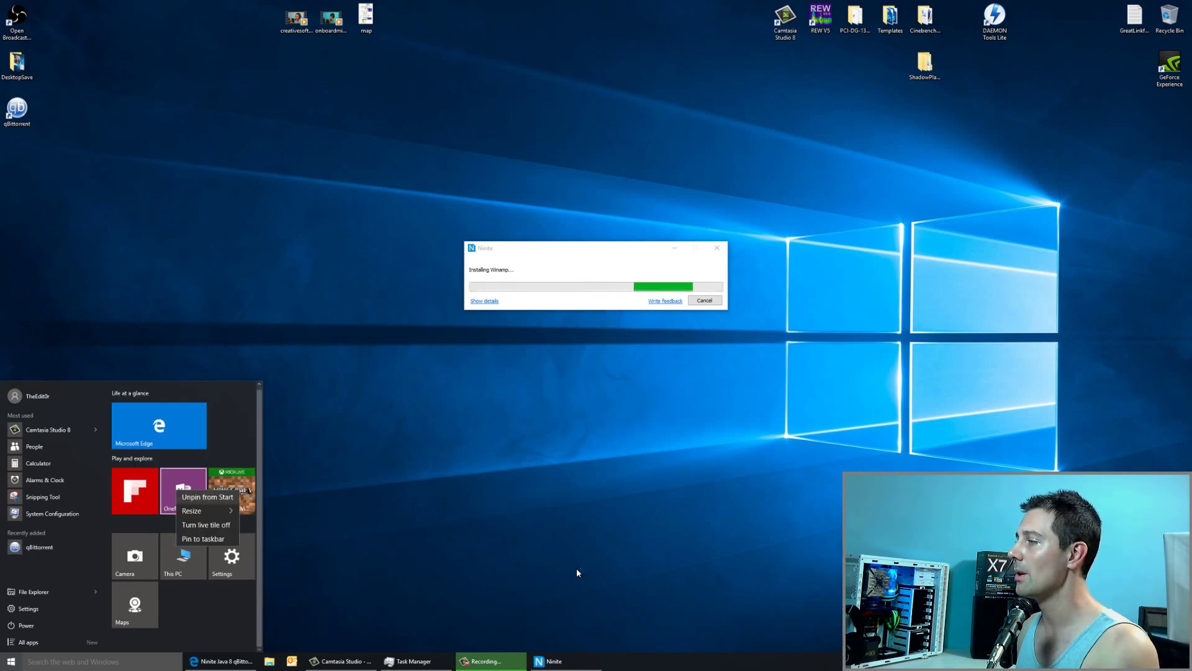
{"action": "key", "text": "Return"}
{"action": "key", "text": "shift+F10"}
{"action": "key", "text": "Return"}
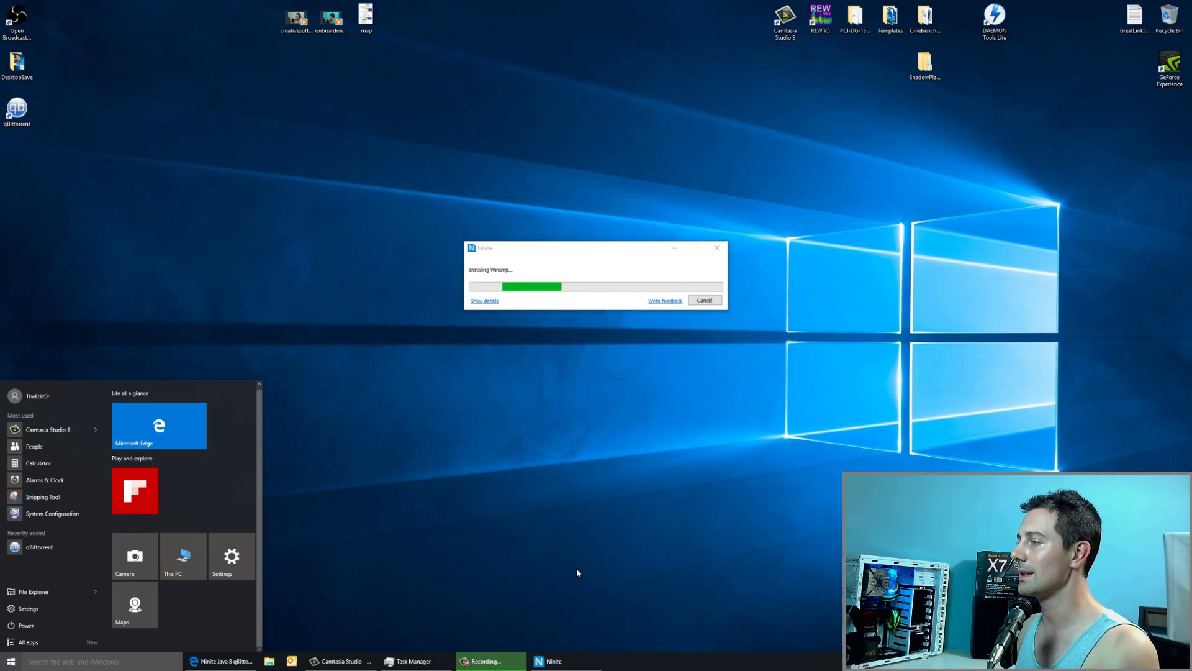
Unpin the Flipboard, Camera and Maps tiles, leaving only Edge, This PC and Settings.
{"action": "key", "text": "Up"}
{"action": "key", "text": "shift+F10"}
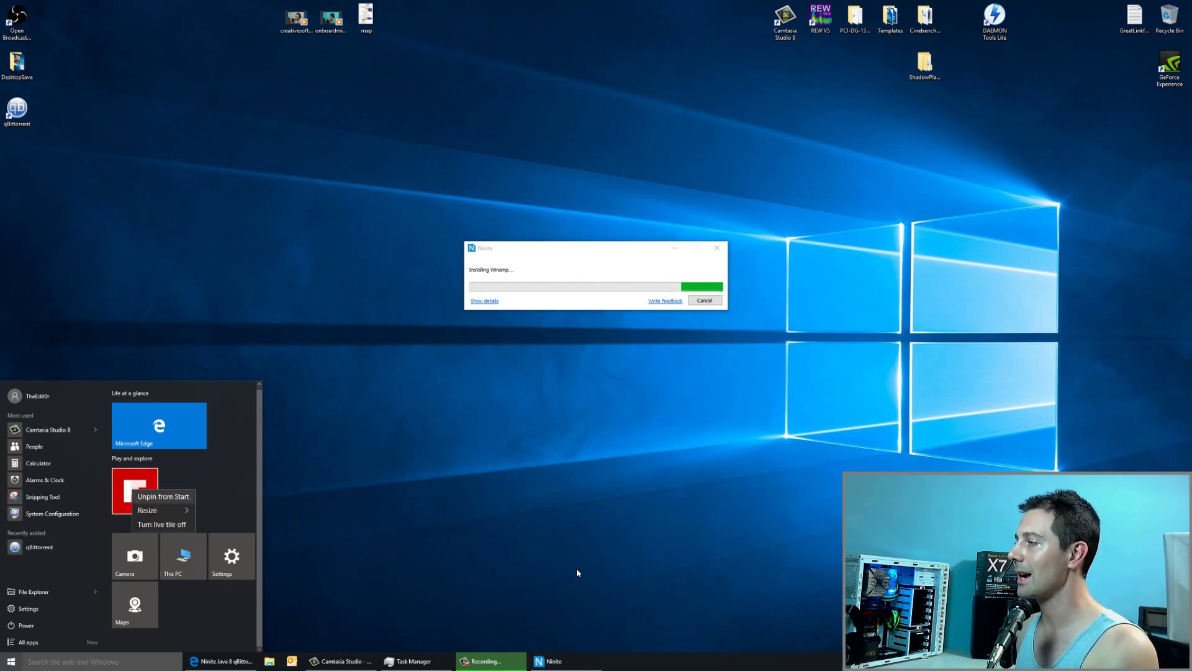
{"action": "key", "text": "Return"}
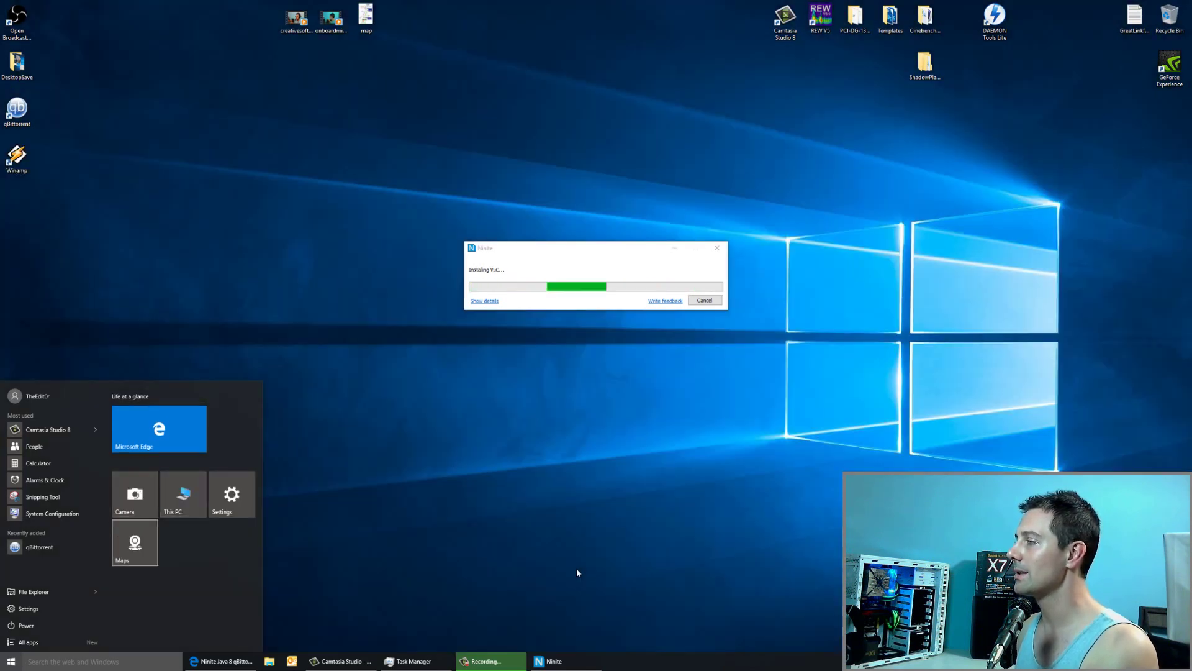
{"action": "key", "text": "shift+F10"}
{"action": "key", "text": "Return"}
{"action": "key", "text": "shift+F10"}
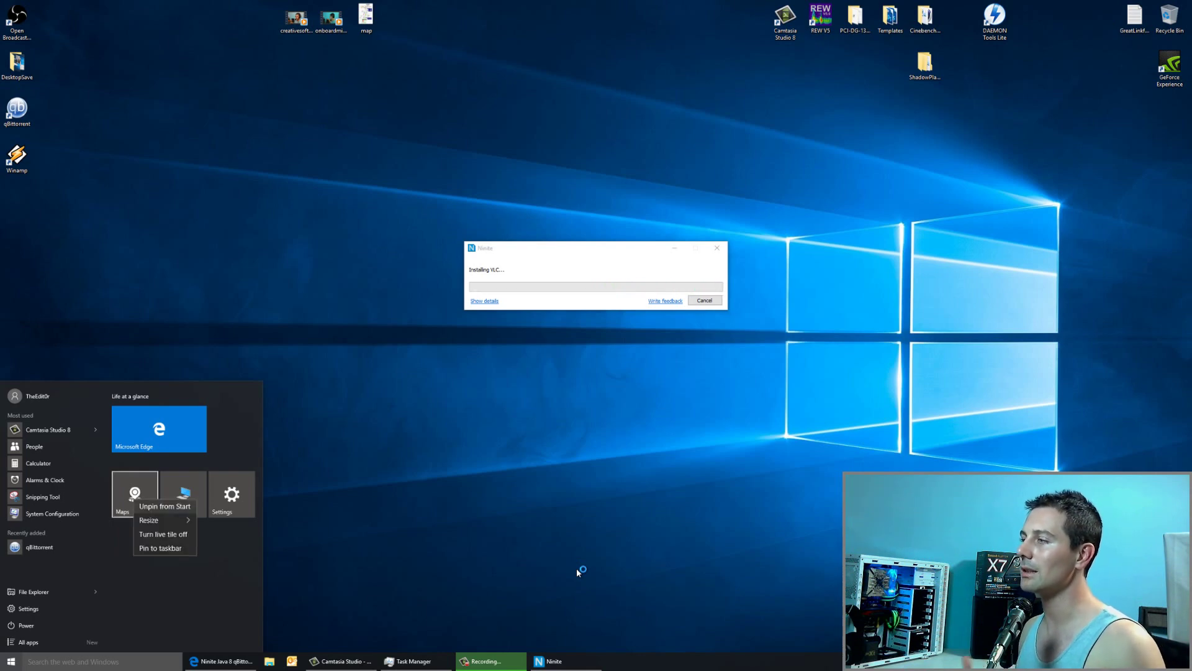
{"action": "key", "text": "Return"}
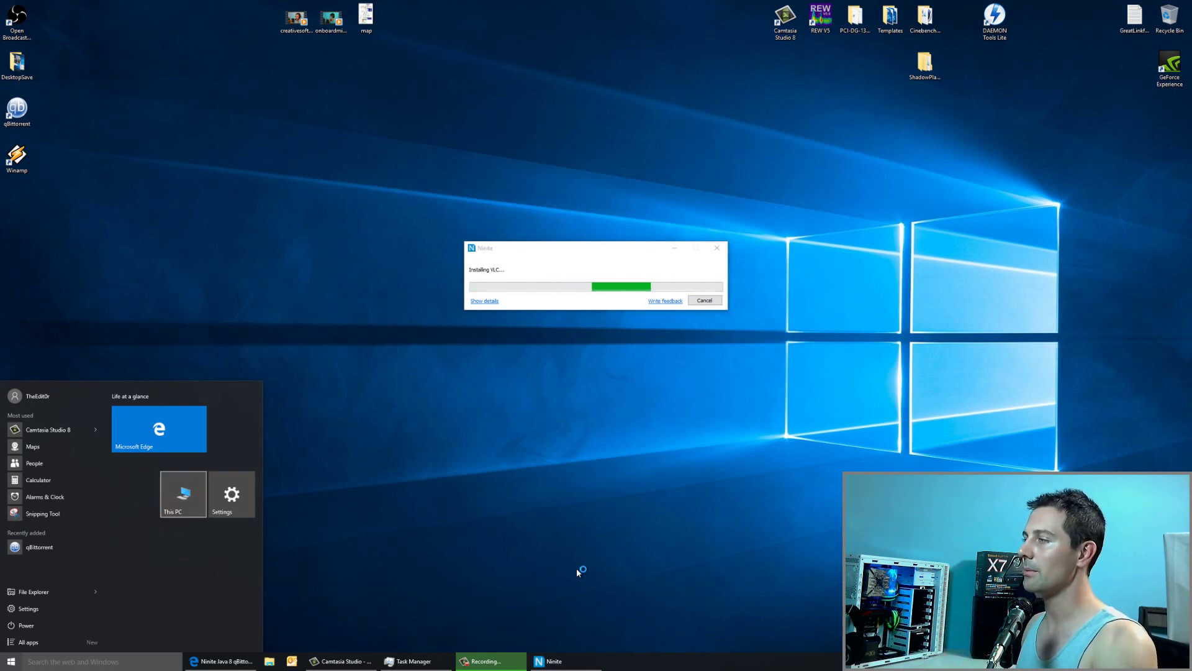